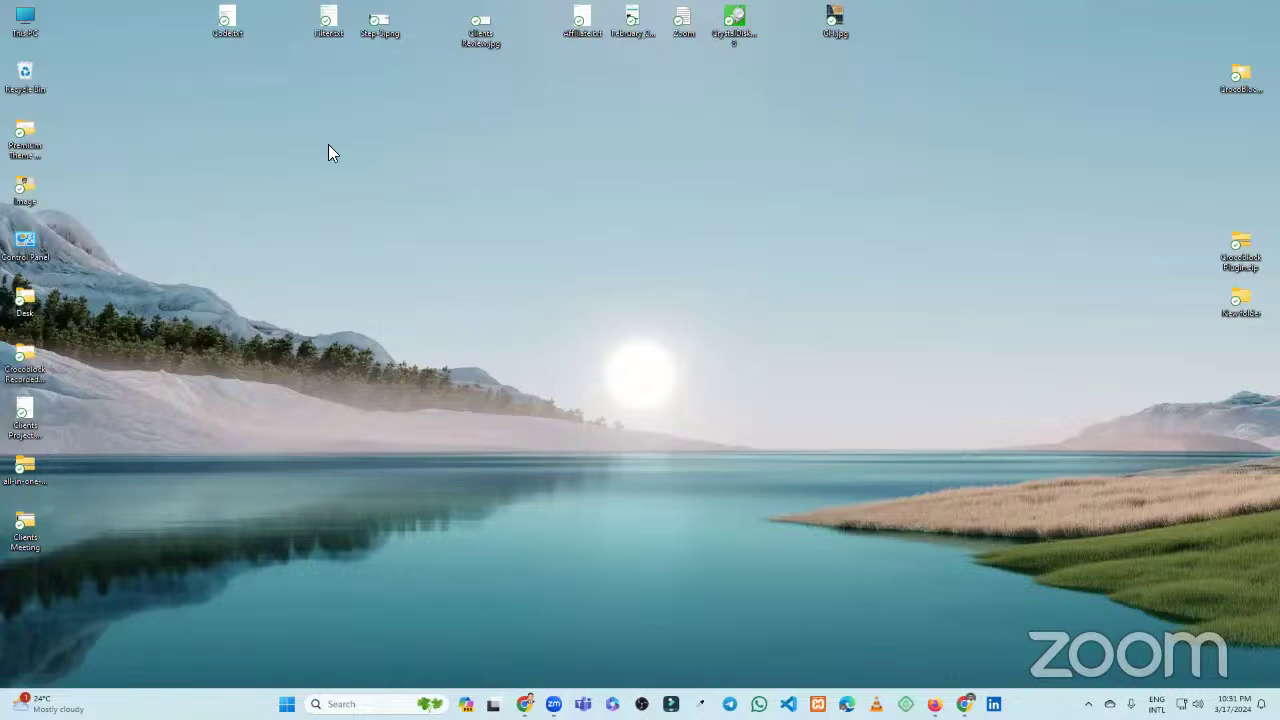
Switch to the Firefox window and view the Crocoblock Help Bangladesh (CHB) Facebook group page
click(702, 362)
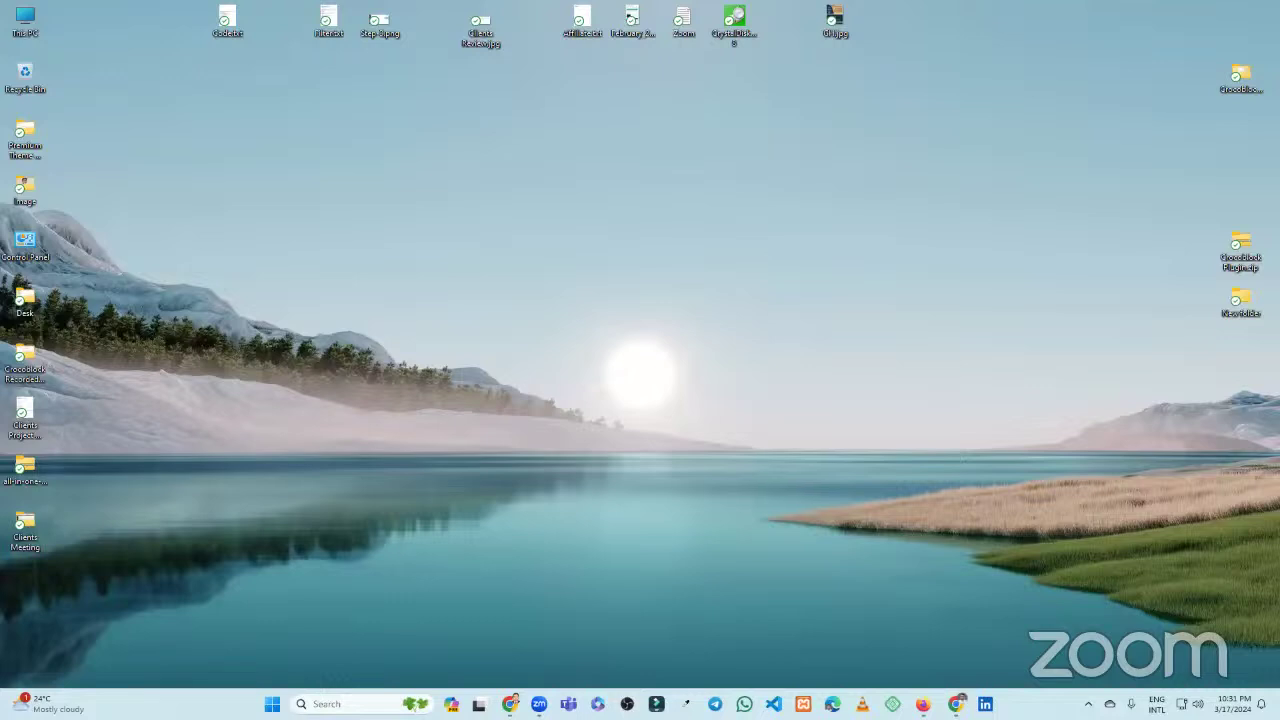
mouse_move(964, 704)
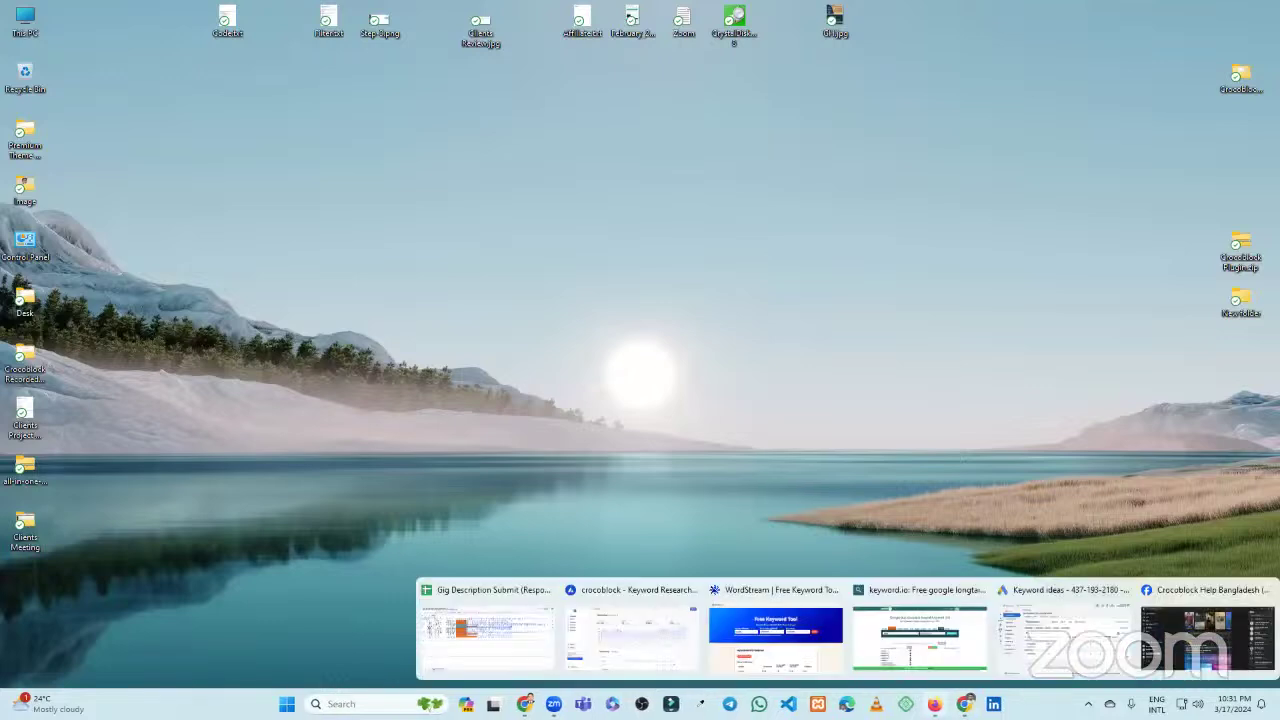
click(890, 600)
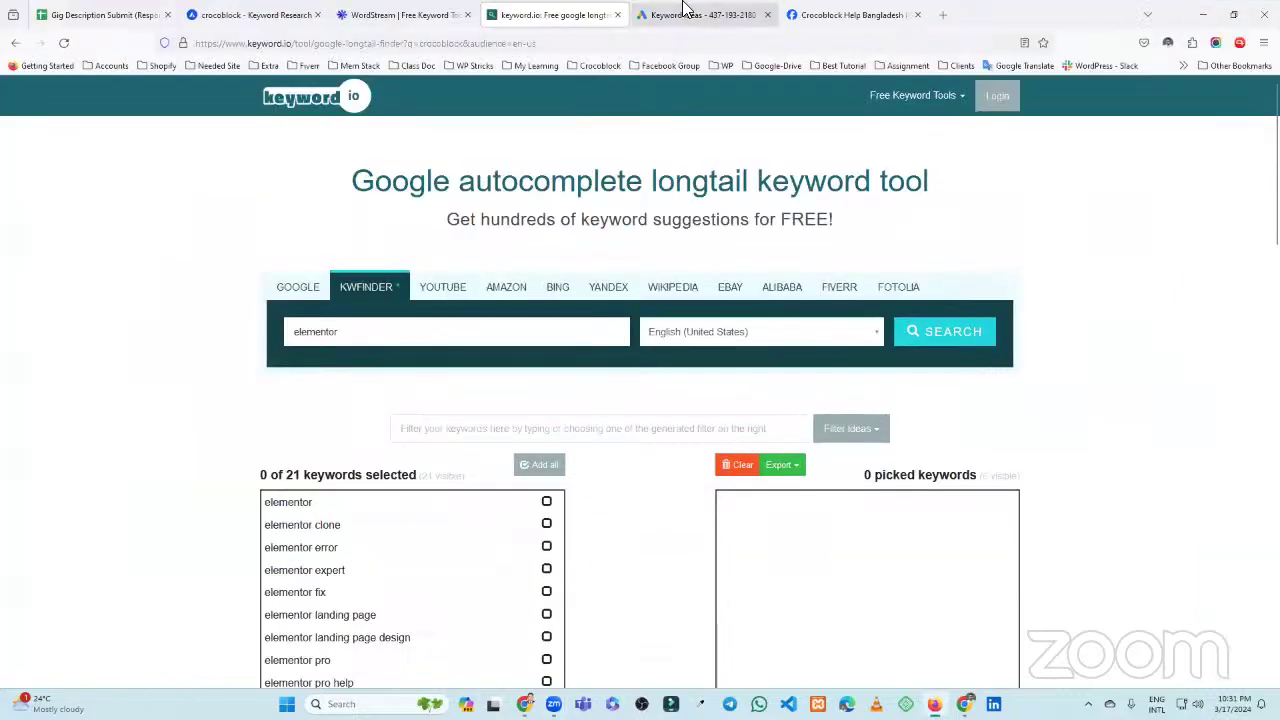
click(700, 14)
click(893, 13)
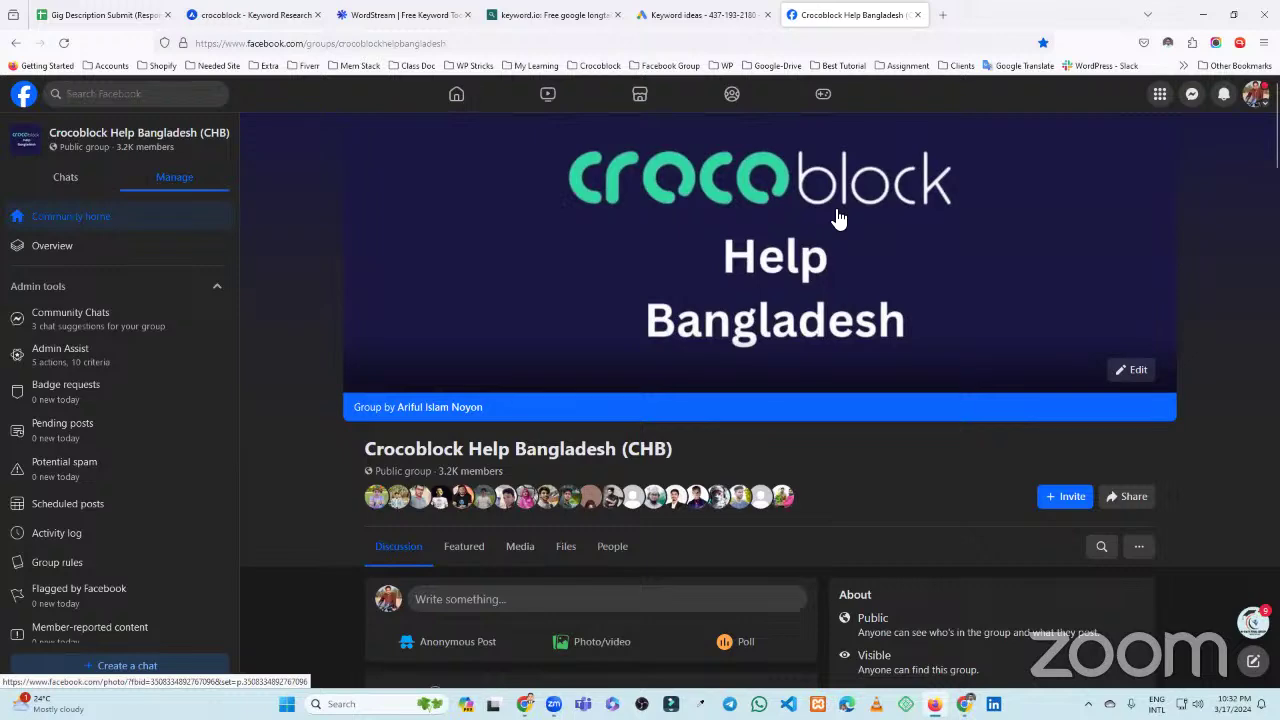
click(729, 13)
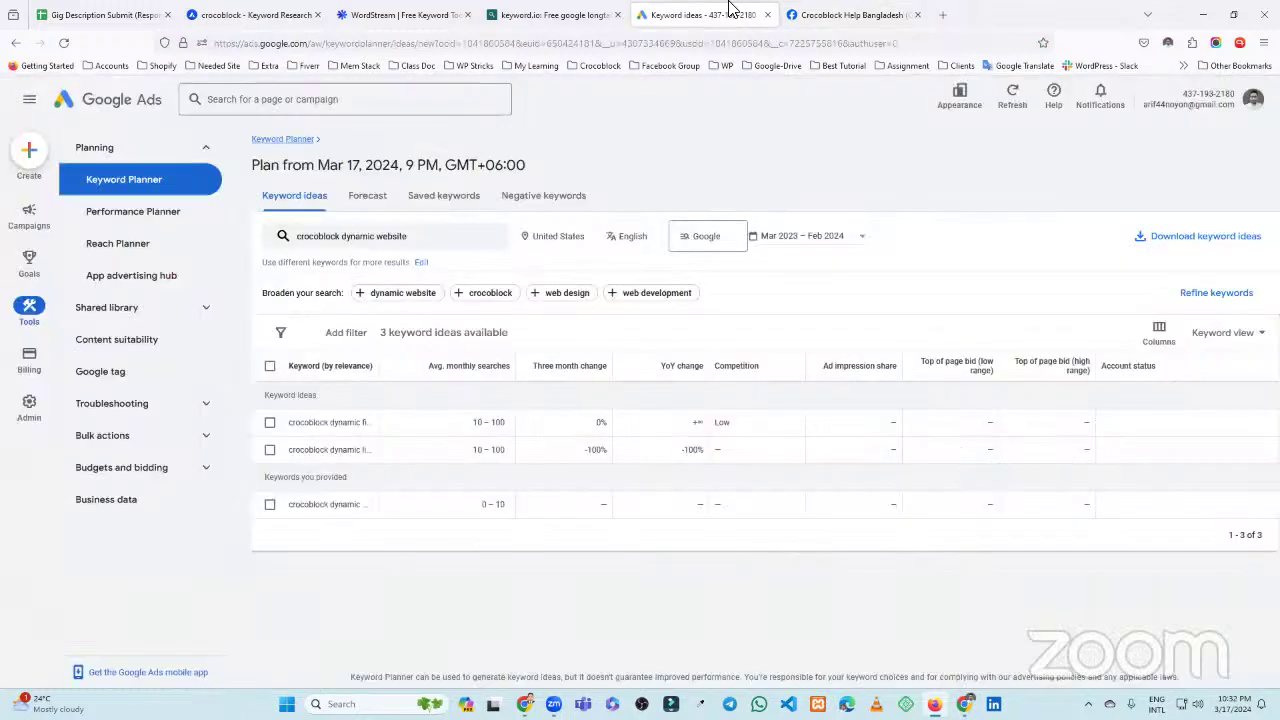
click(830, 10)
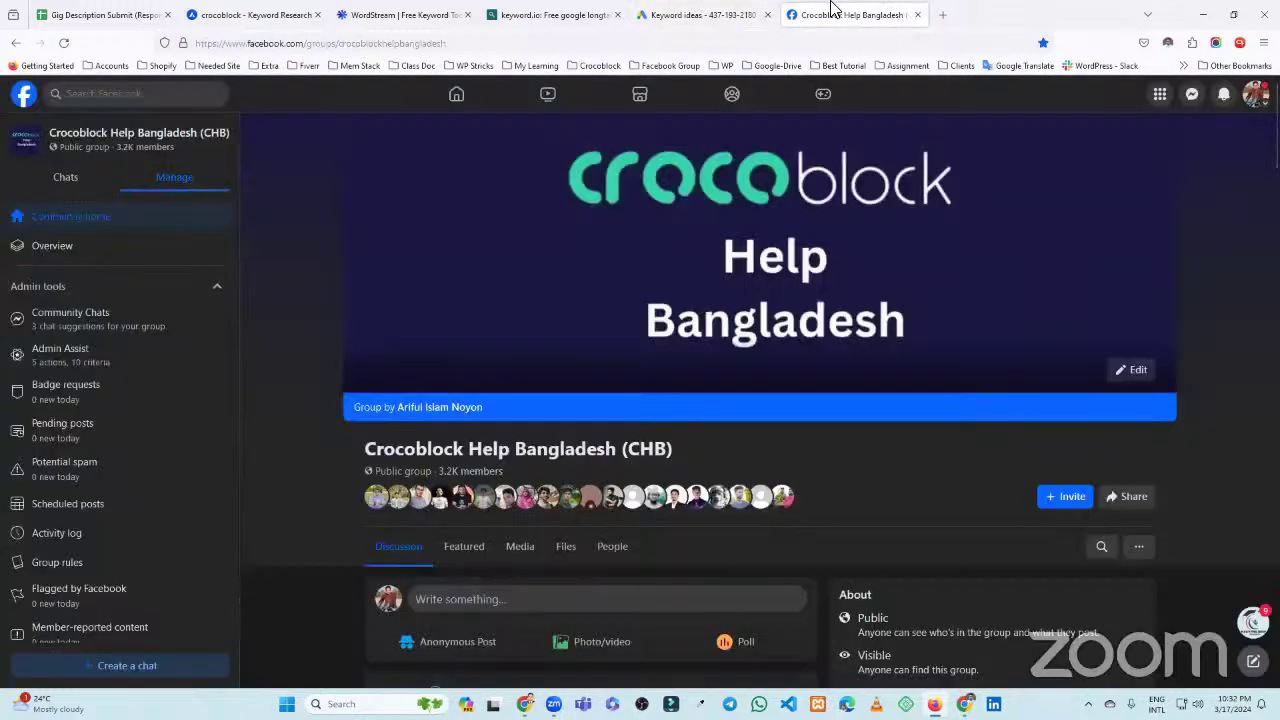
Go to the Gig Description Submit (Responses) spreadsheet and widen column D so its gig links are readable
click(110, 13)
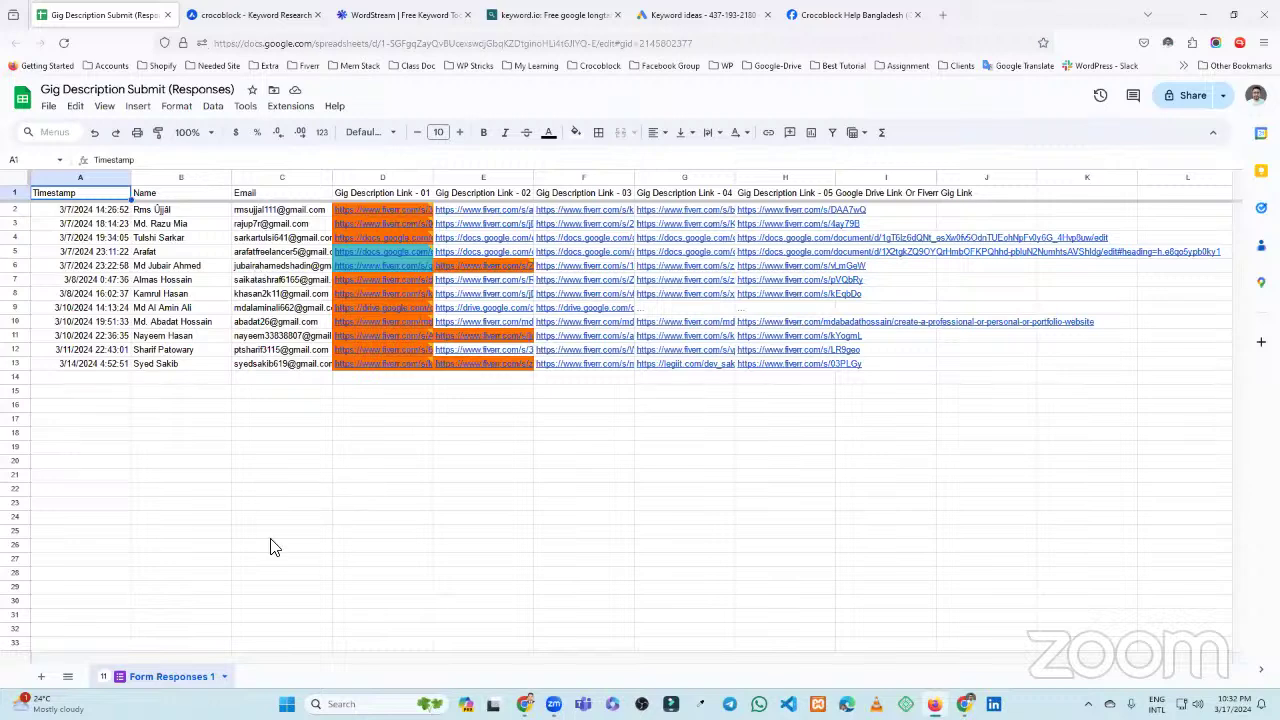
click(168, 448)
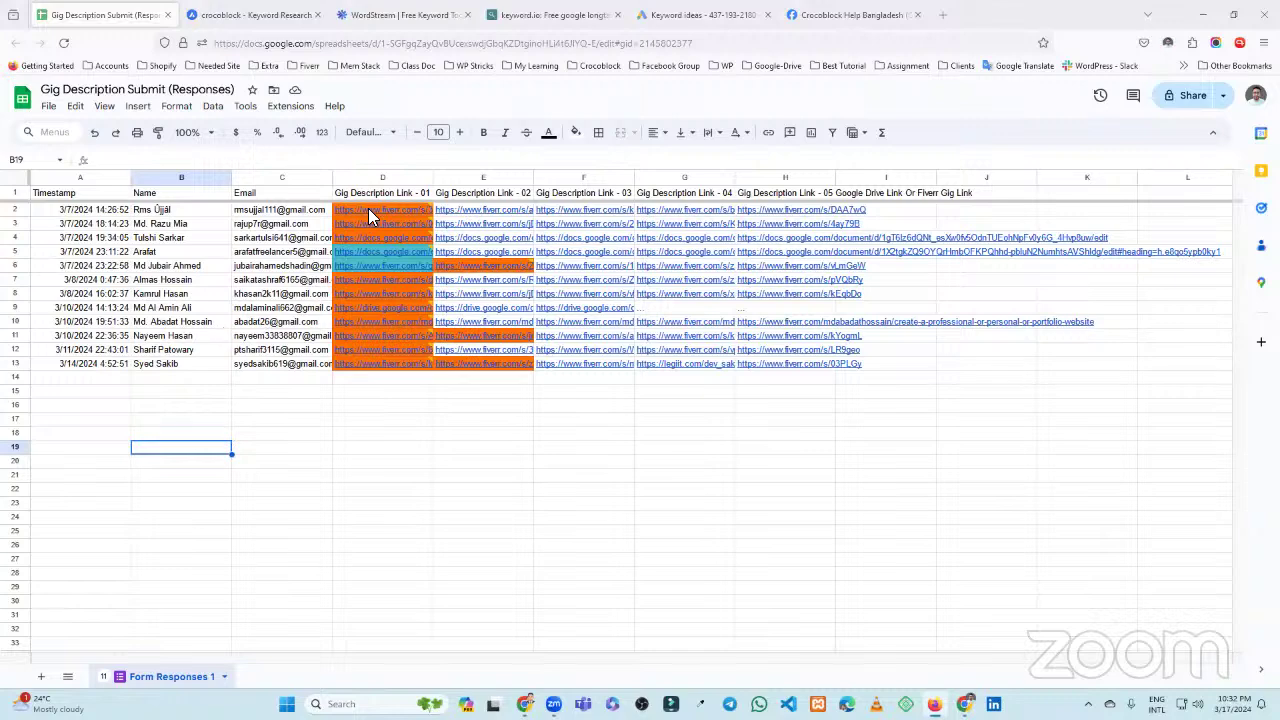
mouse_move(370, 246)
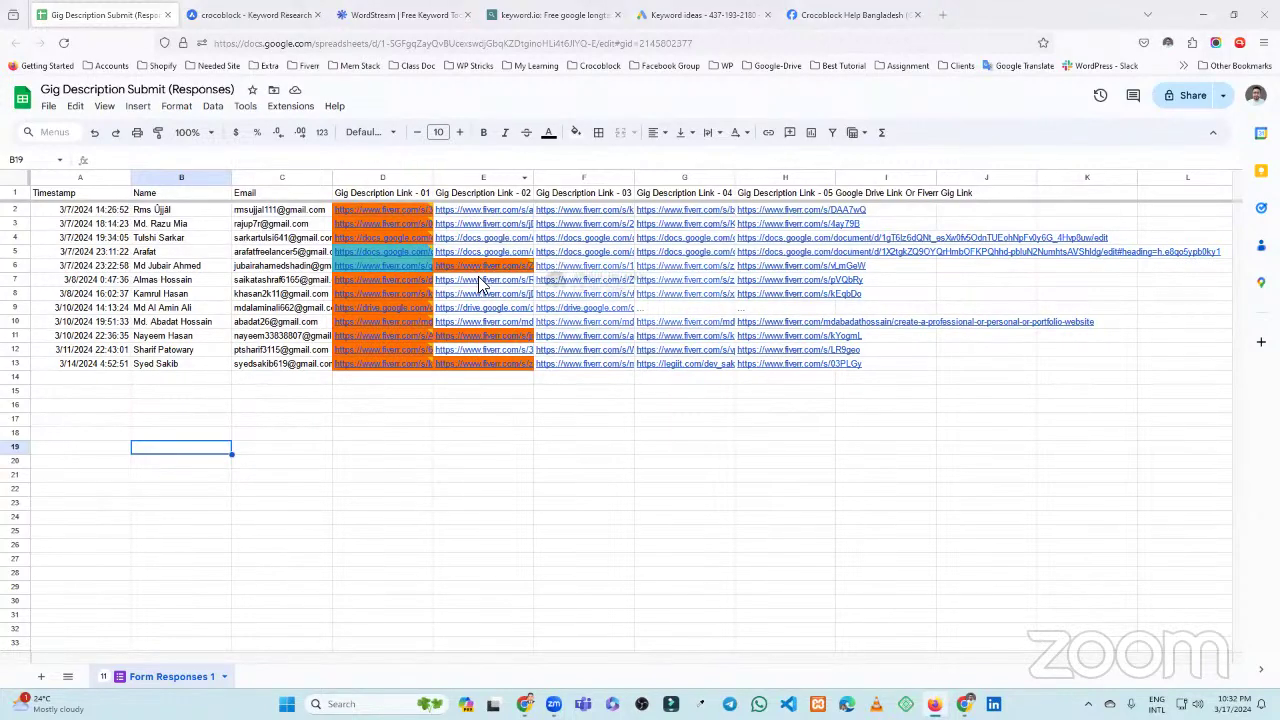
drag(434, 177, 575, 177)
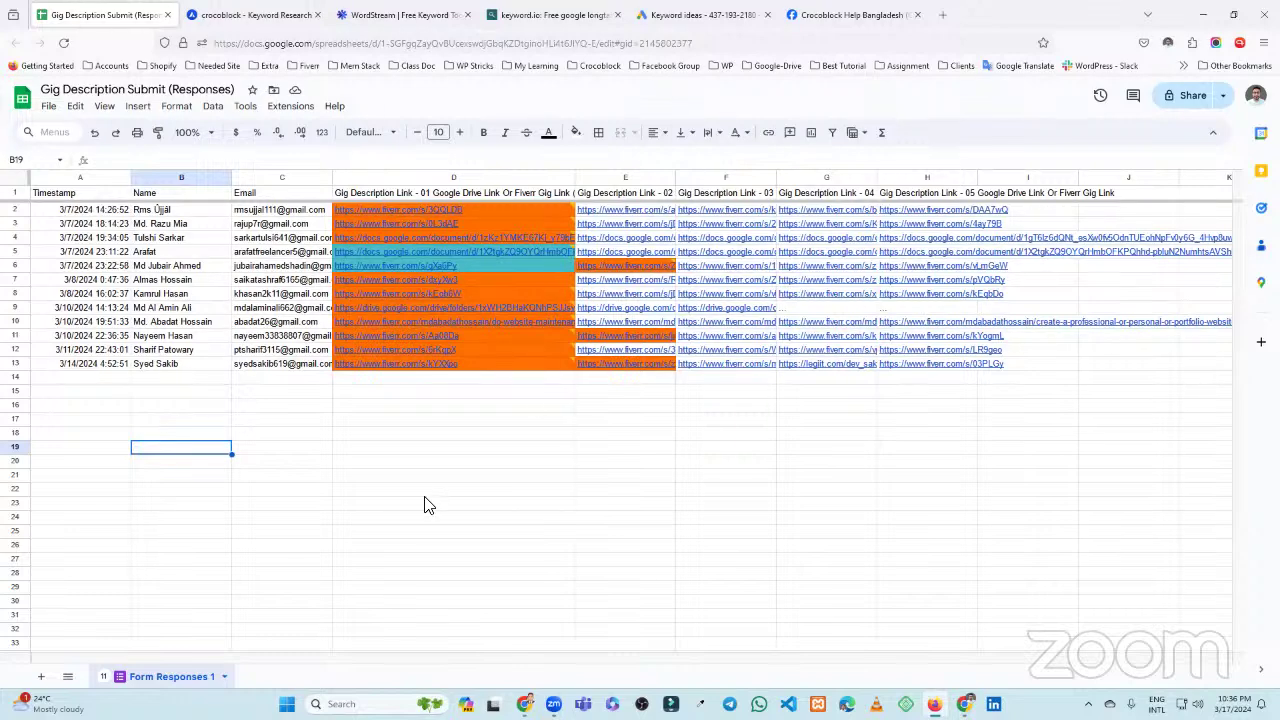
Open the Fiverr gig linked in cell D13 and bring up its About this gig section
mouse_move(600, 378)
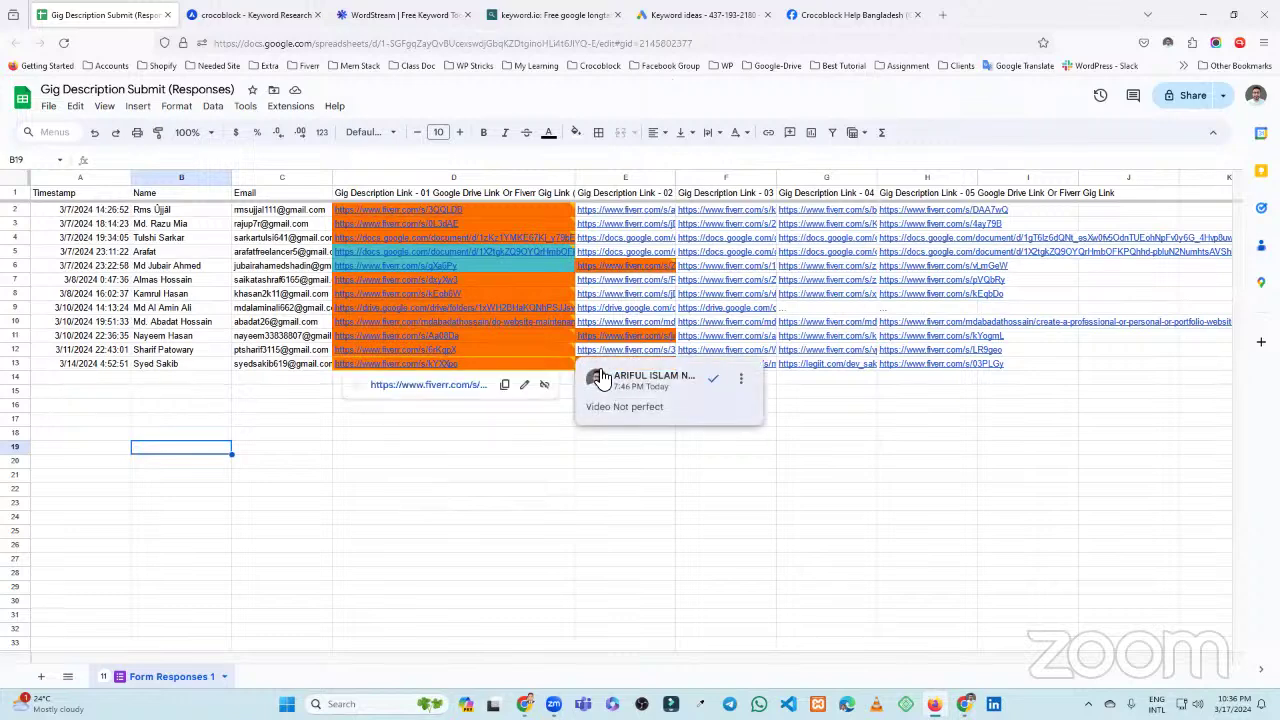
click(432, 384)
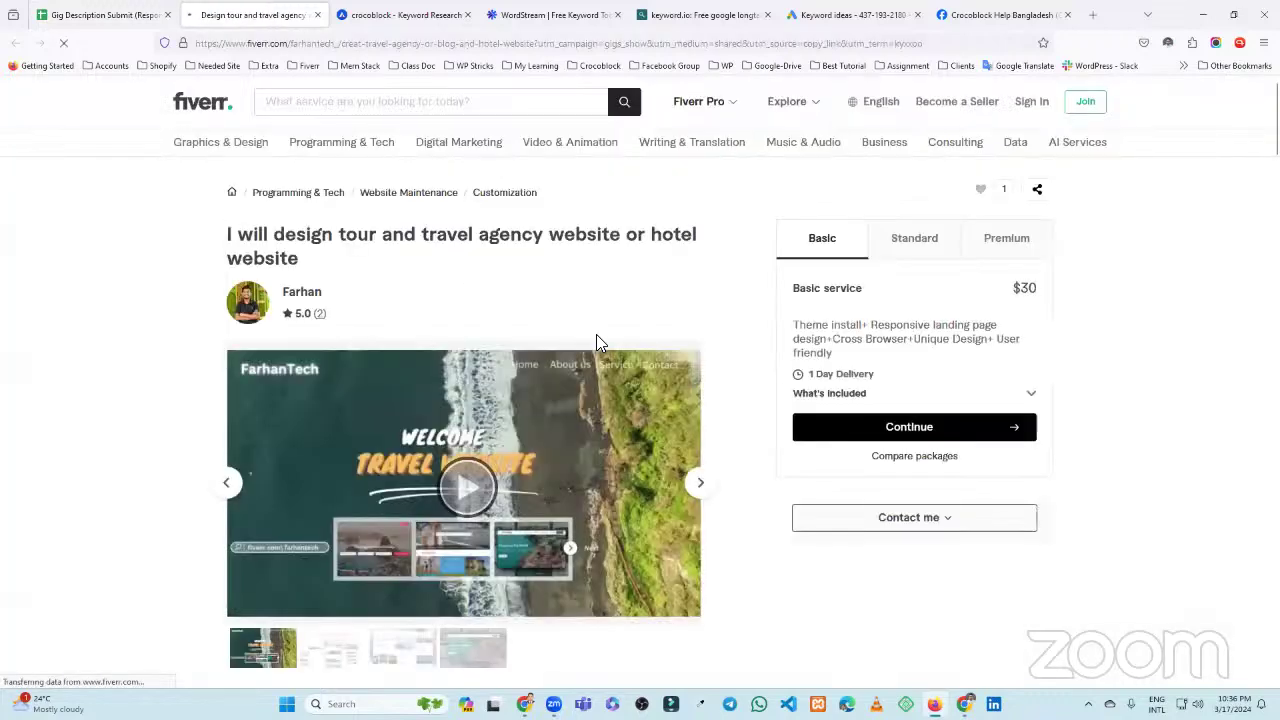
scroll(780, 480, down, 2)
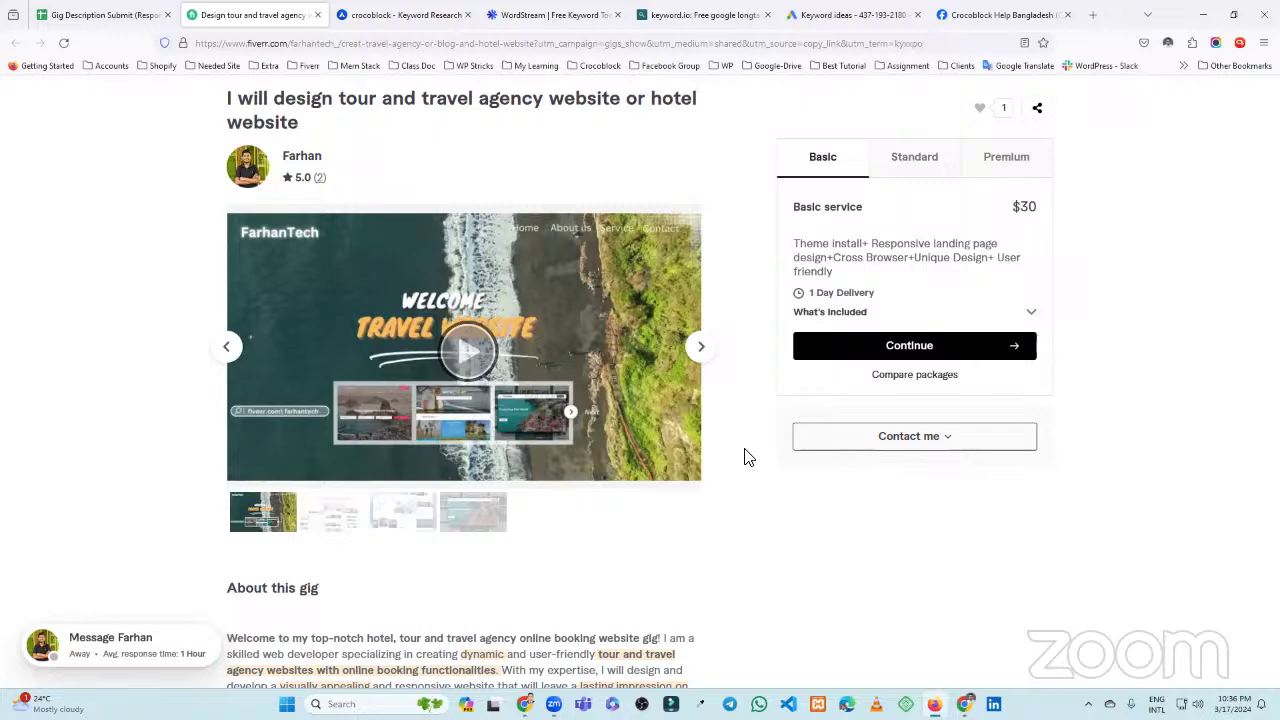
scroll(789, 457, down, 3)
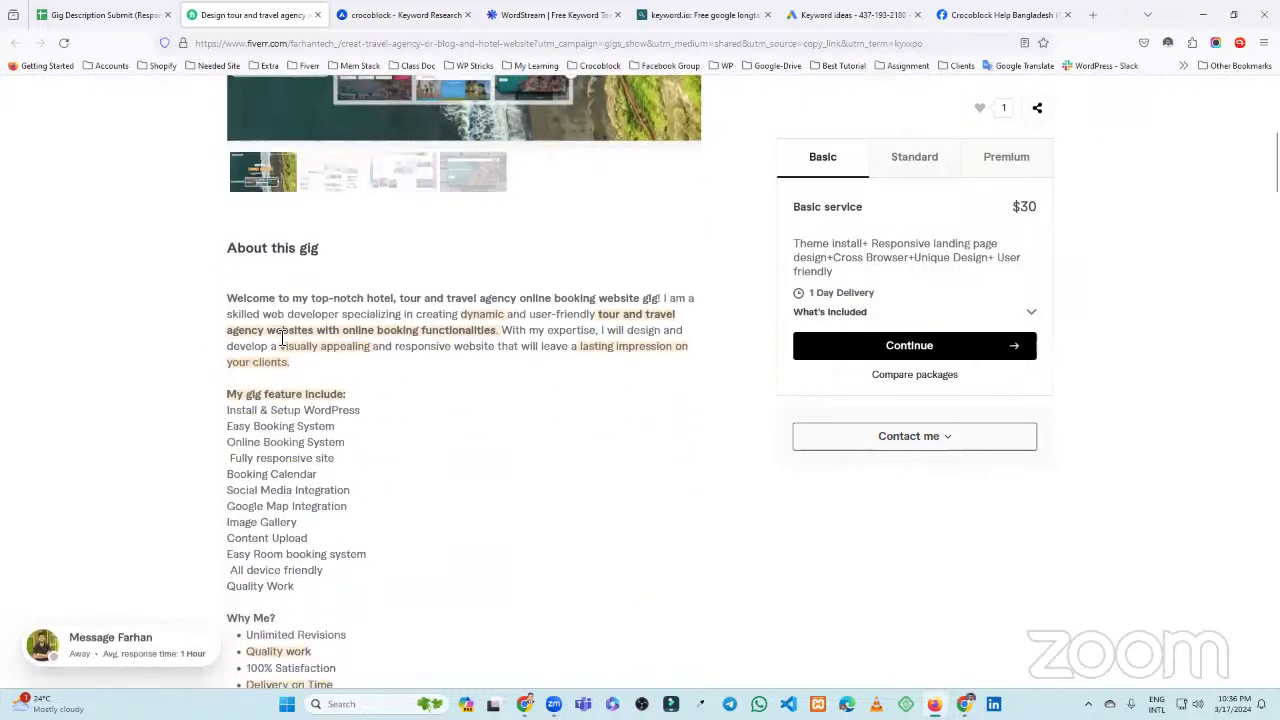
Examine the travel website gig's introduction, feature list and gallery video
drag(288, 330, 393, 562)
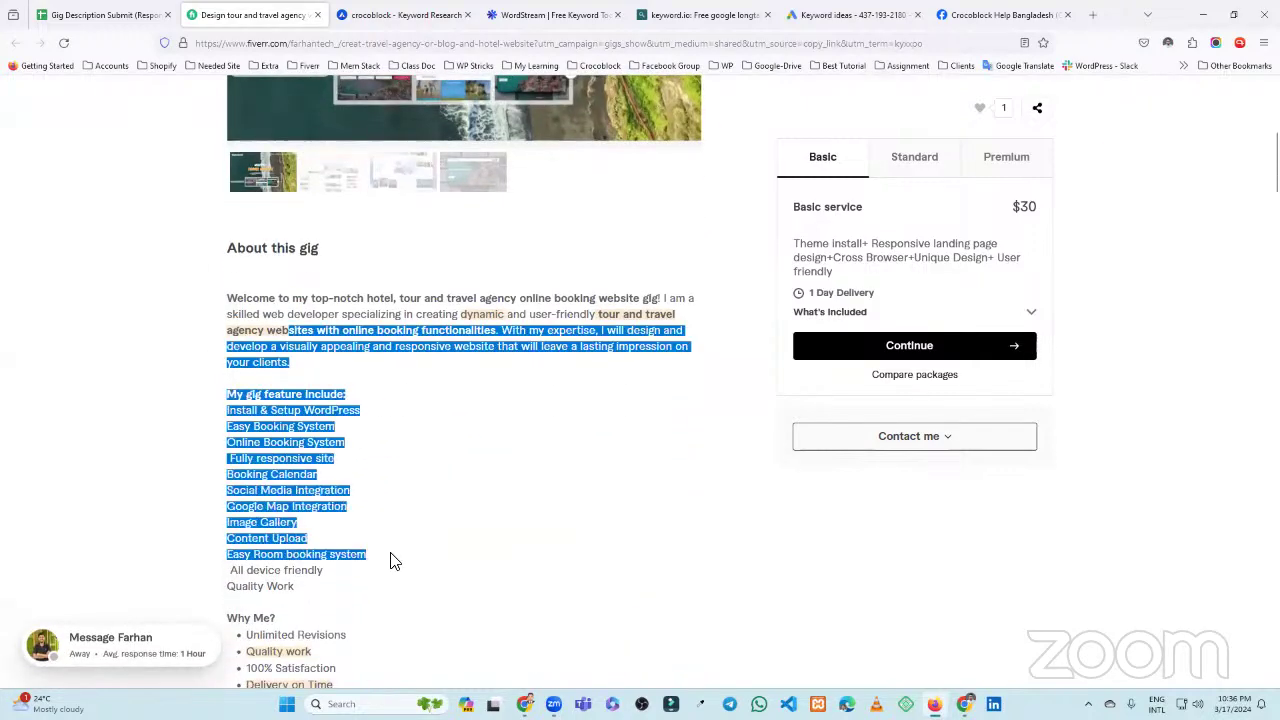
click(551, 597)
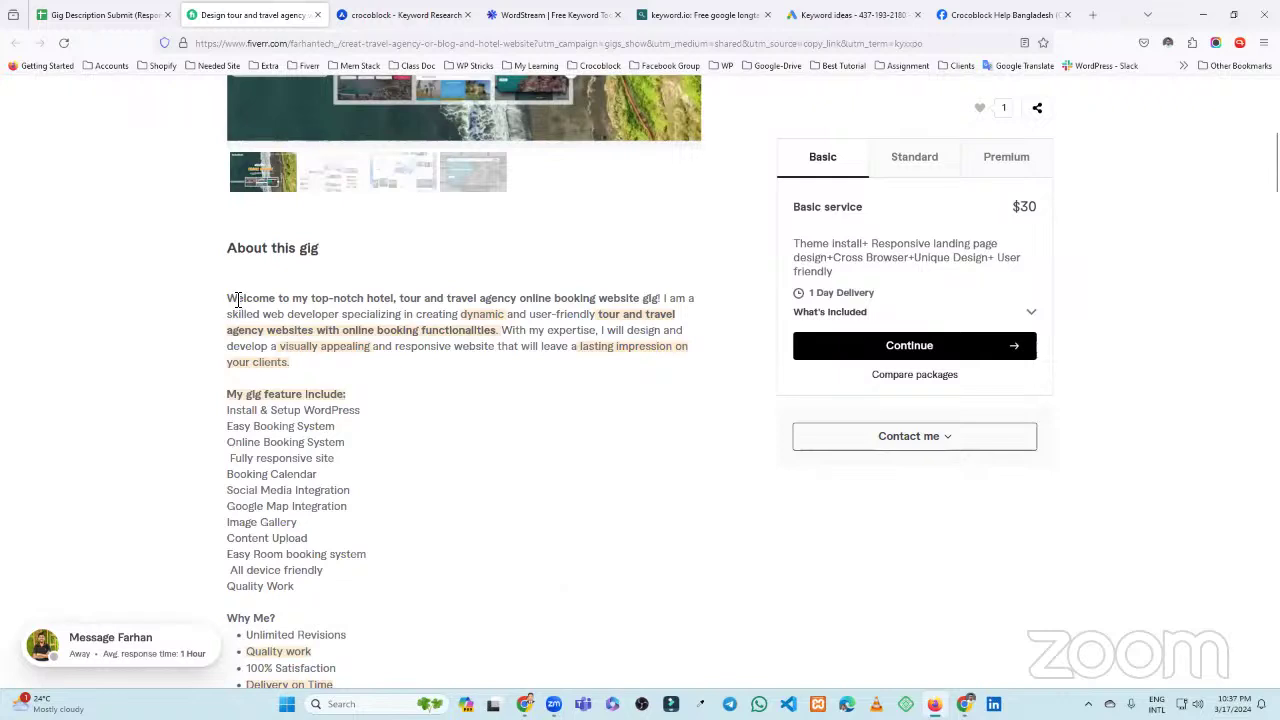
drag(236, 298, 441, 352)
click(441, 352)
drag(231, 298, 418, 370)
click(440, 412)
scroll(409, 451, up, 3)
scroll(427, 525, down, 3)
scroll(427, 525, up, 3)
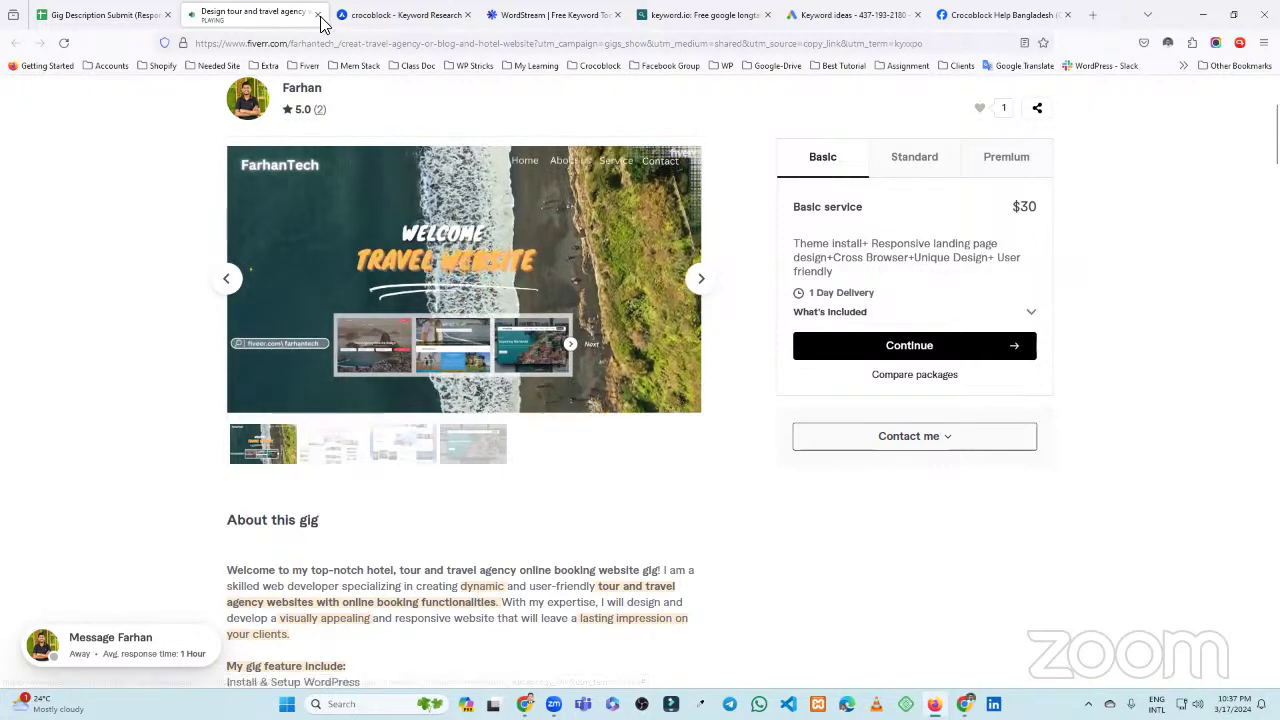
scroll(669, 515, down, 1)
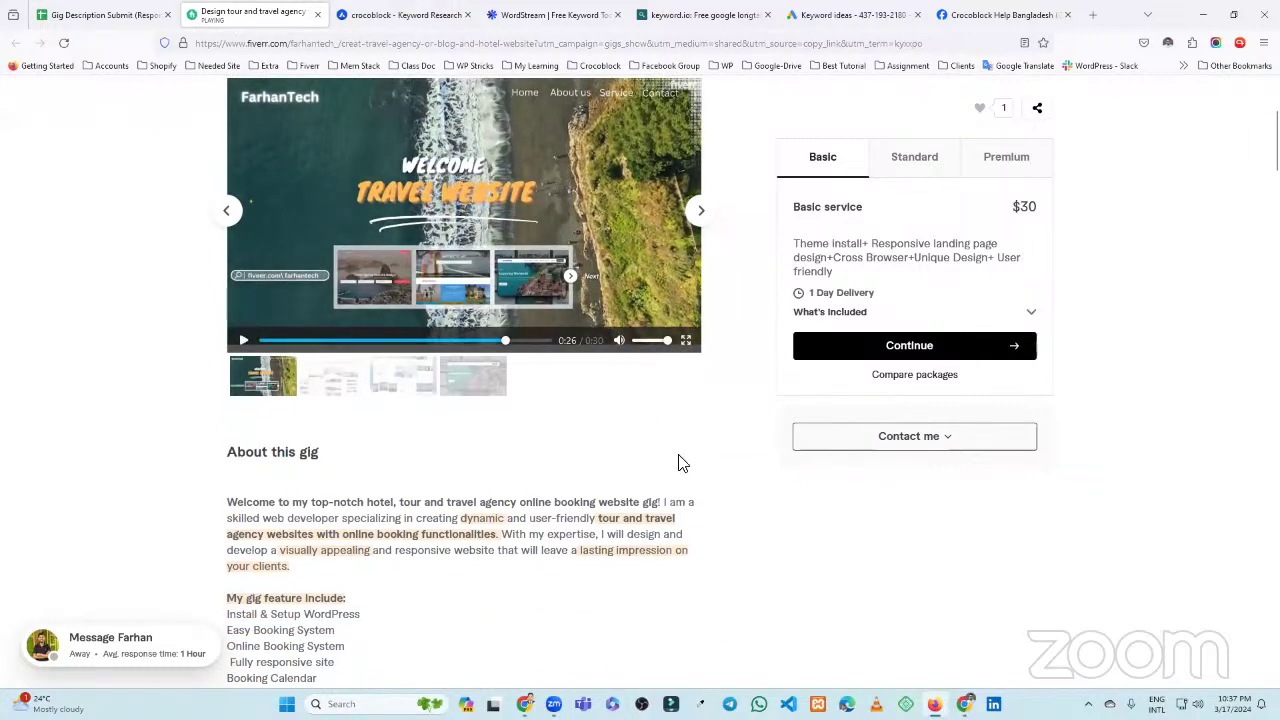
Return to the responses spreadsheet, open the Fiverr gig linked in cell D12 and inspect its gallery image
click(112, 18)
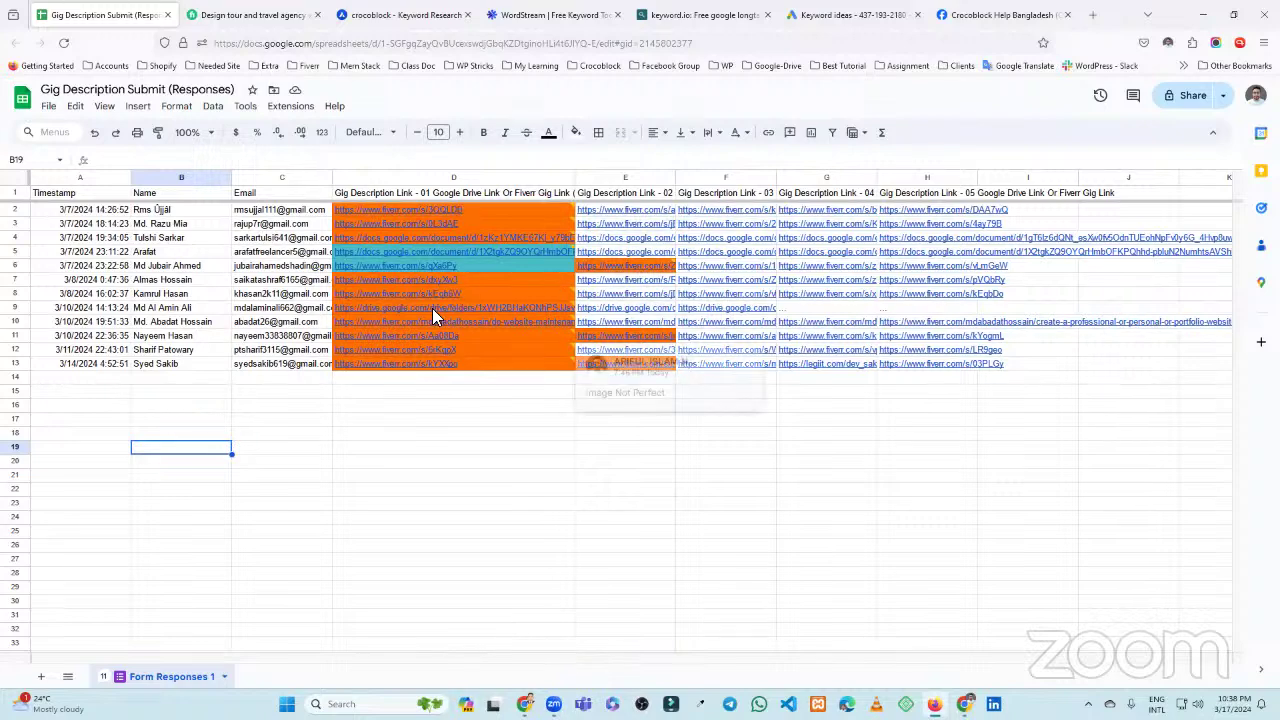
mouse_move(432, 300)
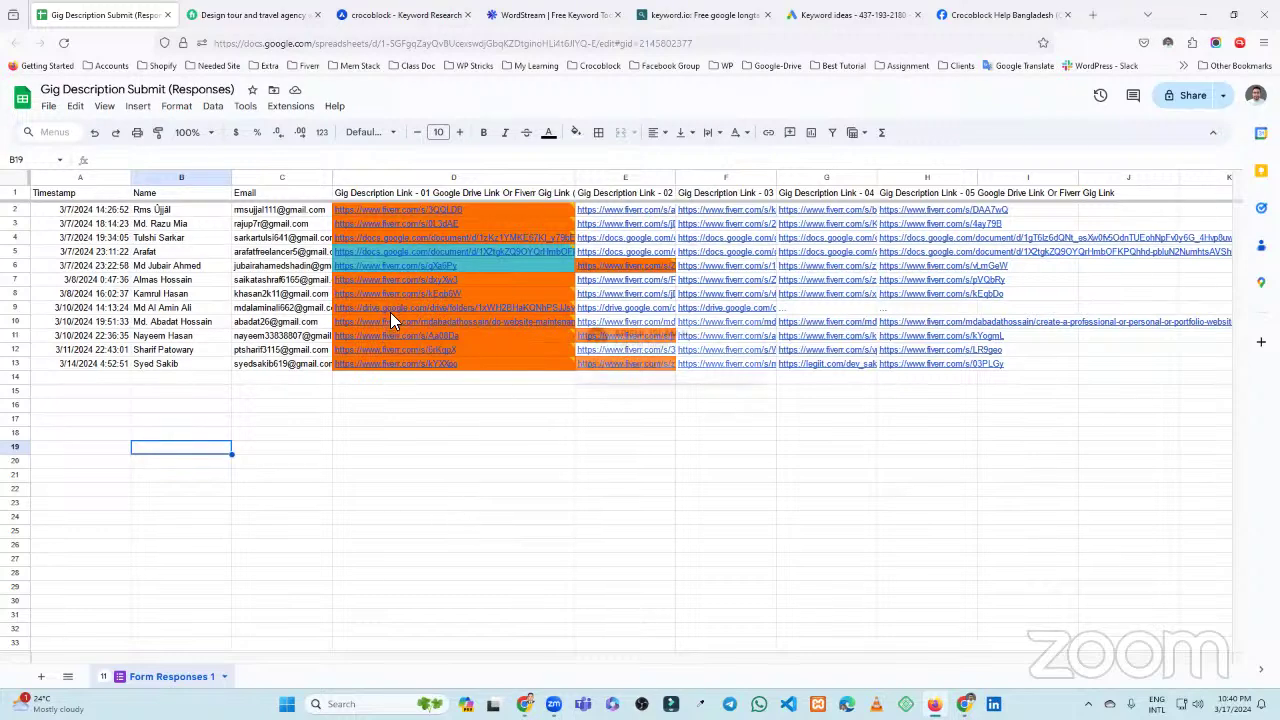
mouse_move(418, 346)
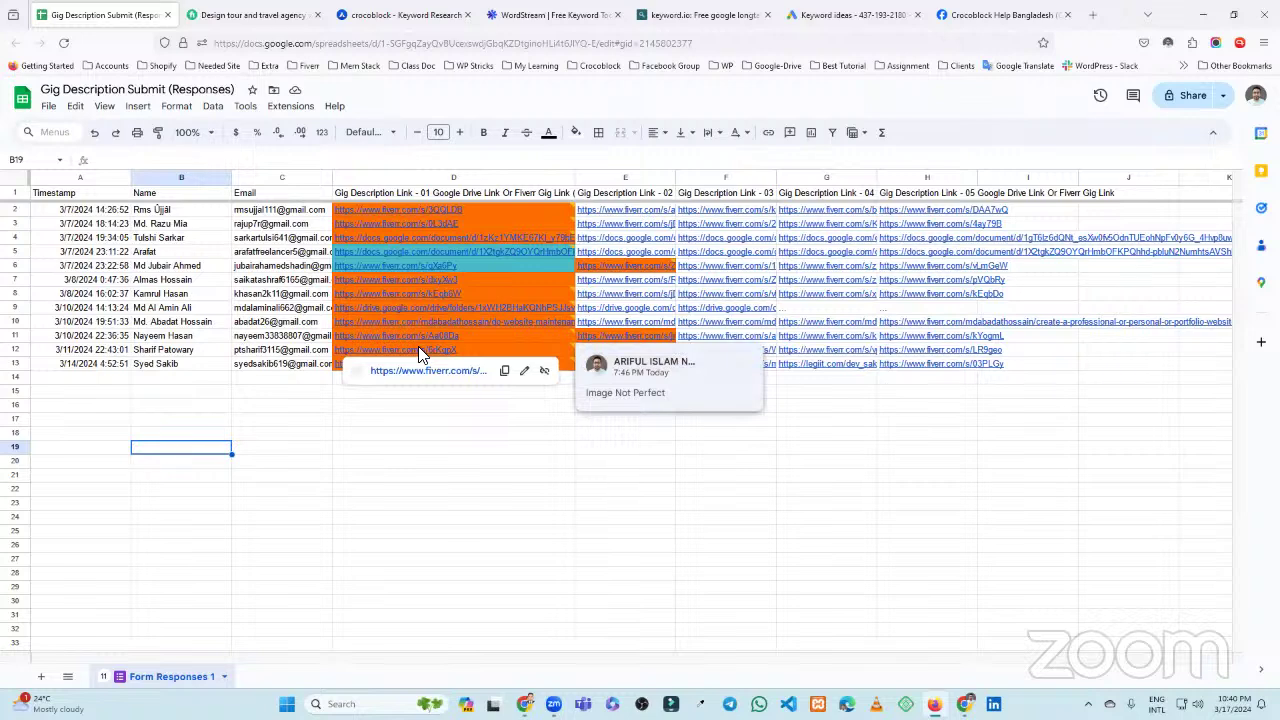
click(418, 346)
click(452, 372)
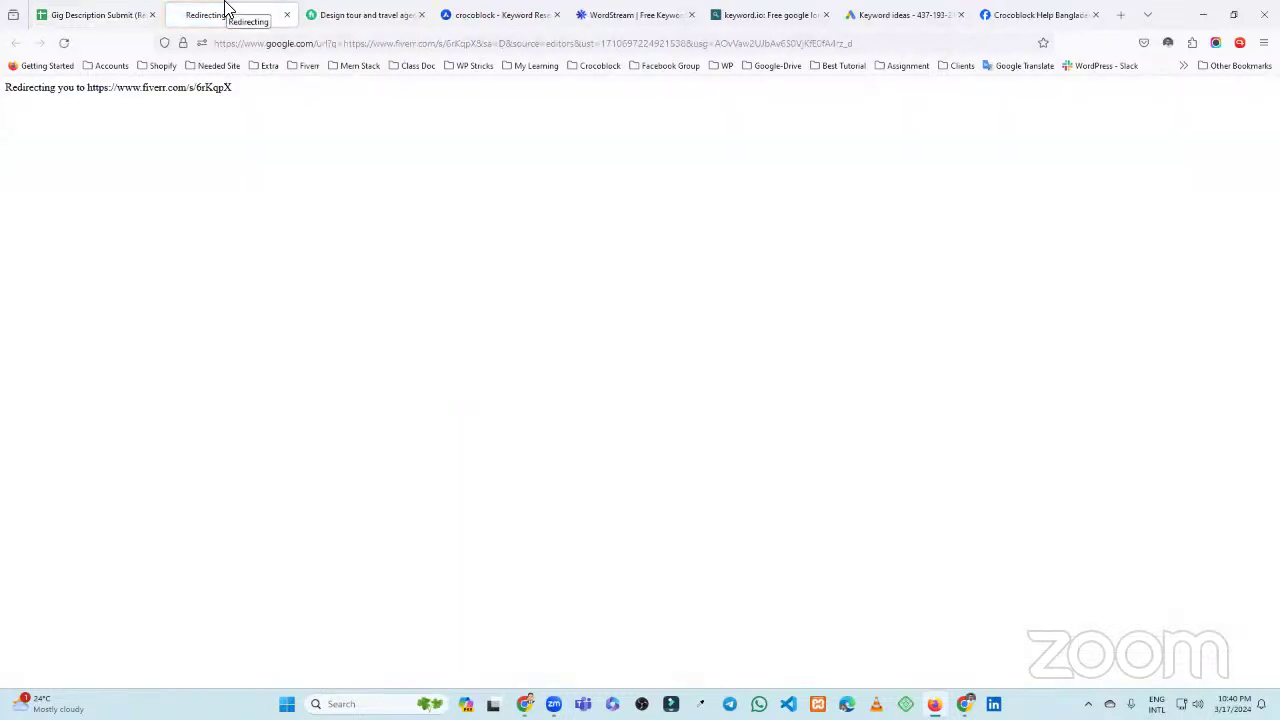
scroll(790, 470, down, 2)
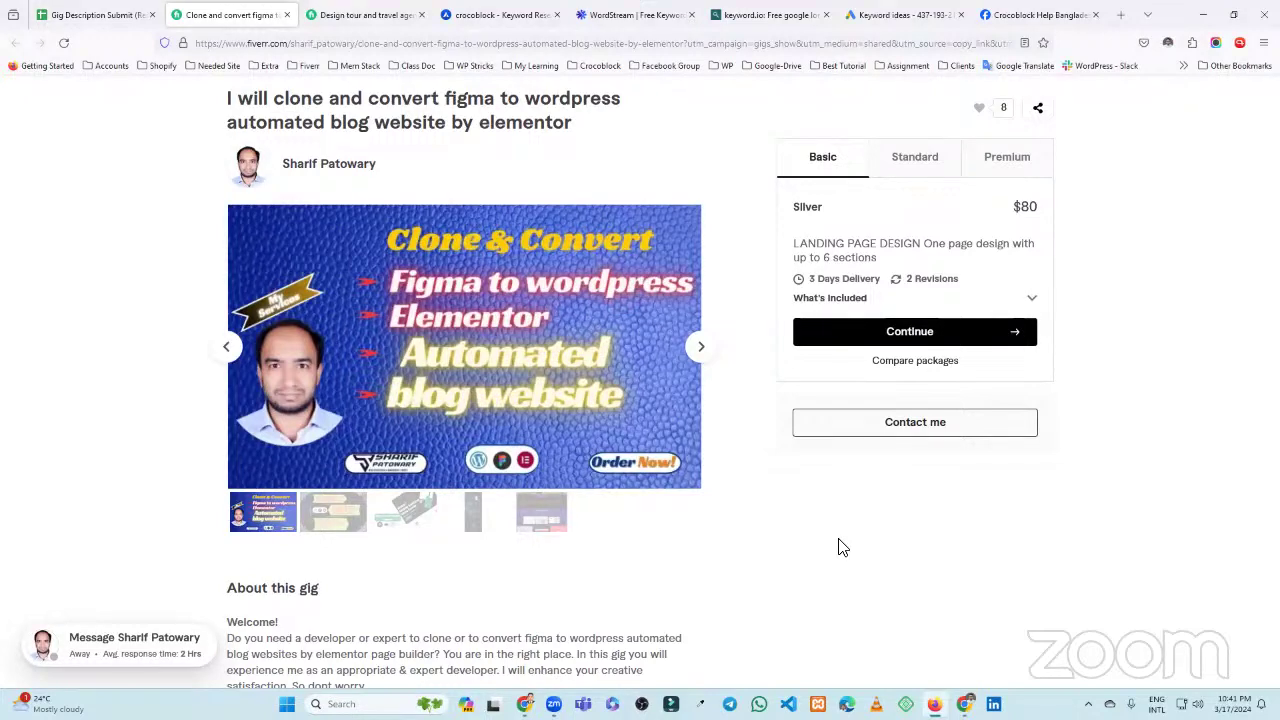
Go back to the responses spreadsheet, open the gig linked in cell D11 and review its image and description
click(95, 14)
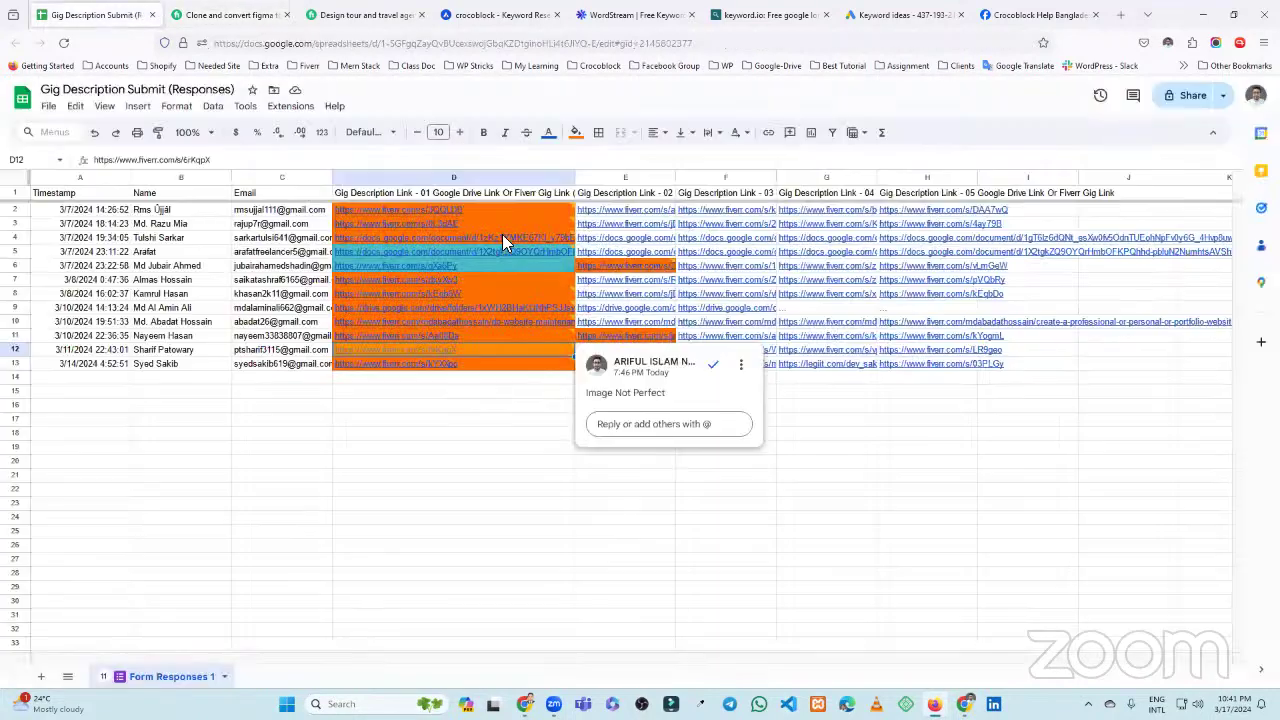
click(416, 339)
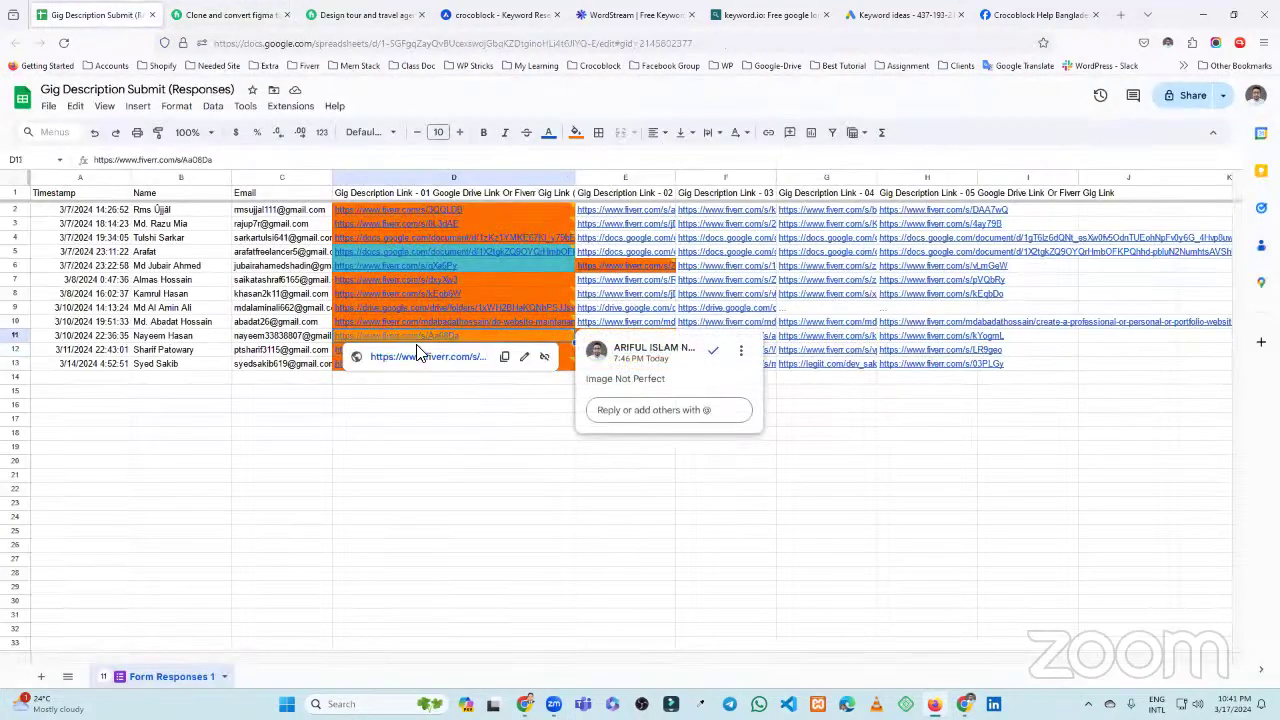
click(414, 357)
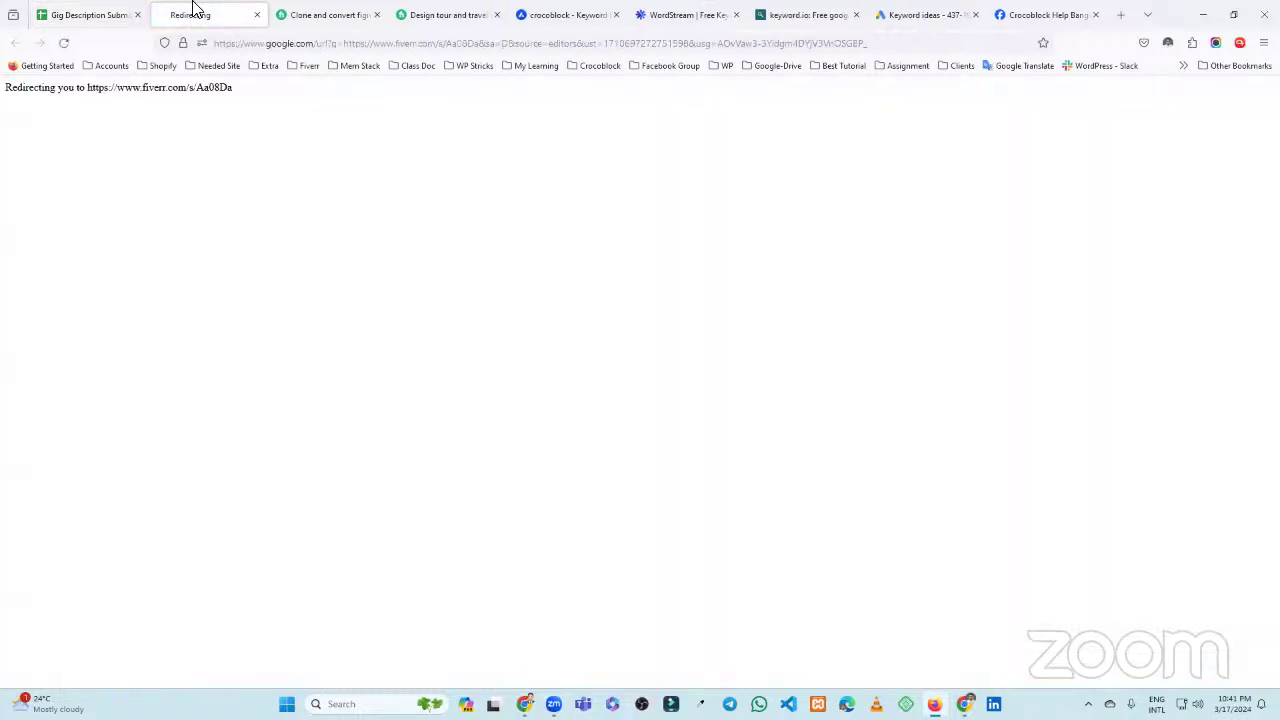
scroll(686, 293, down, 2)
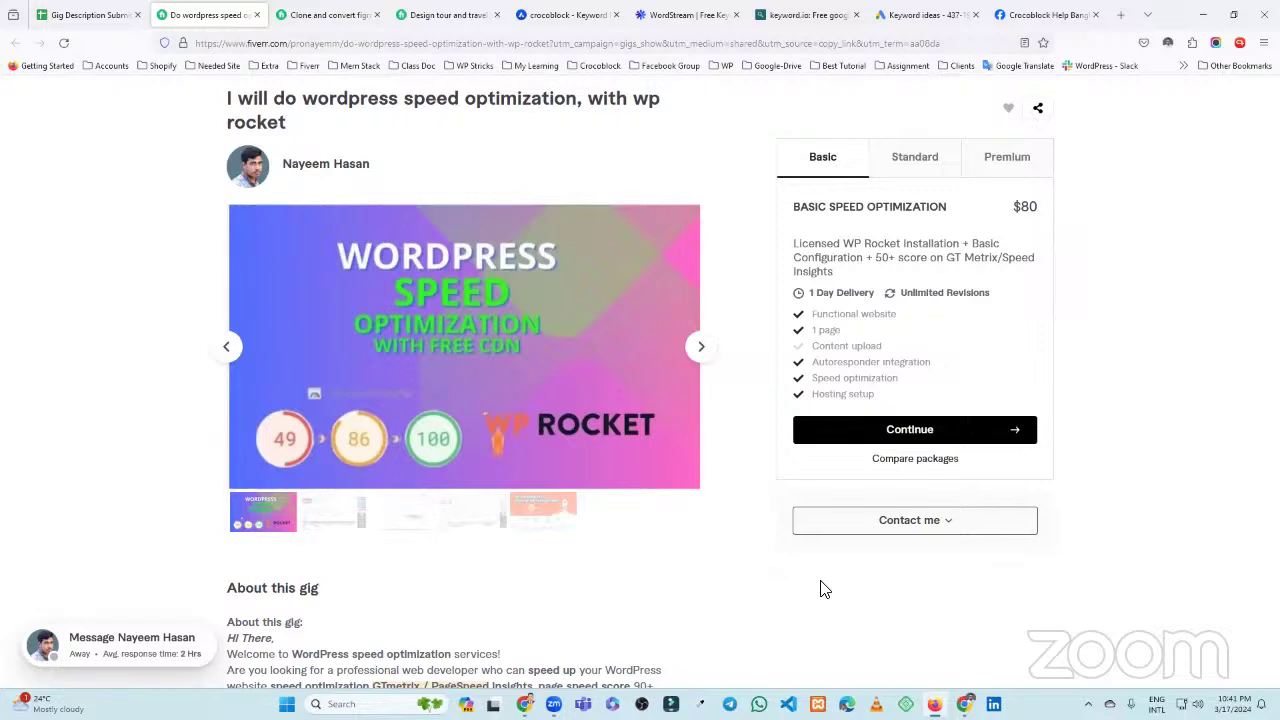
scroll(790, 588, down, 3)
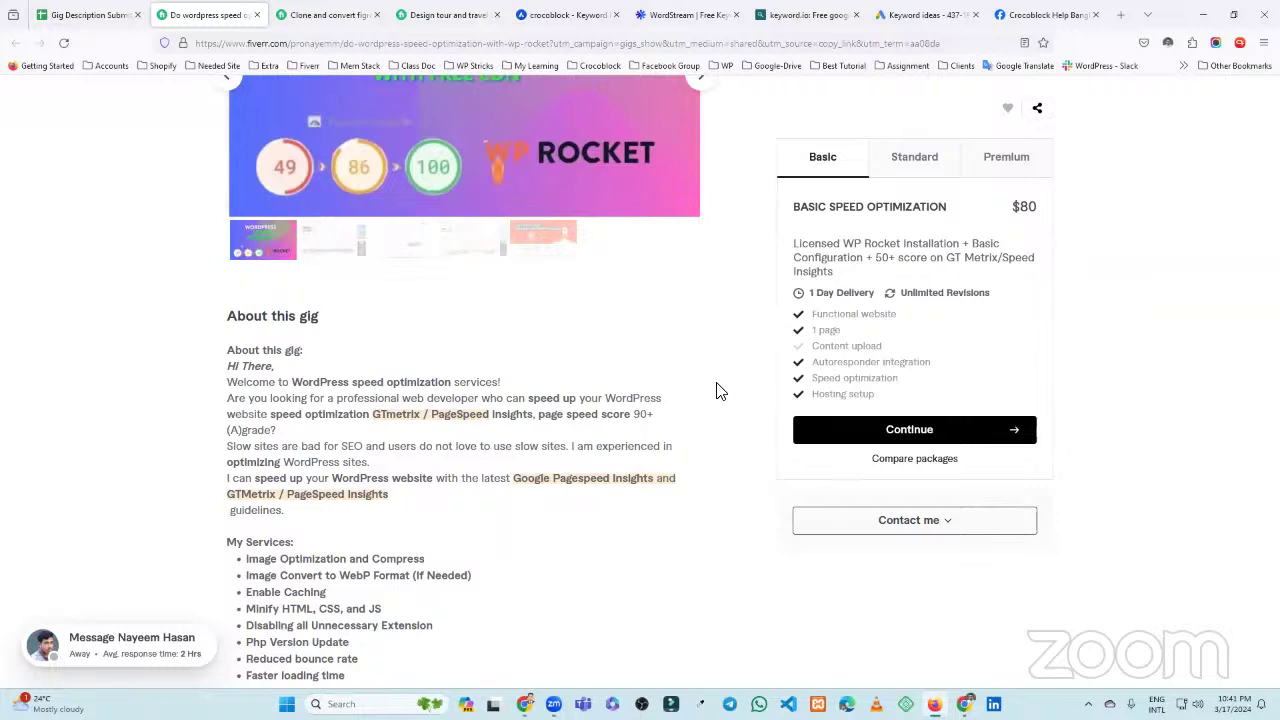
From the responses spreadsheet, open the gig linked in cell D10, review its description through Why You Choose Me, and return to the sheet
click(95, 14)
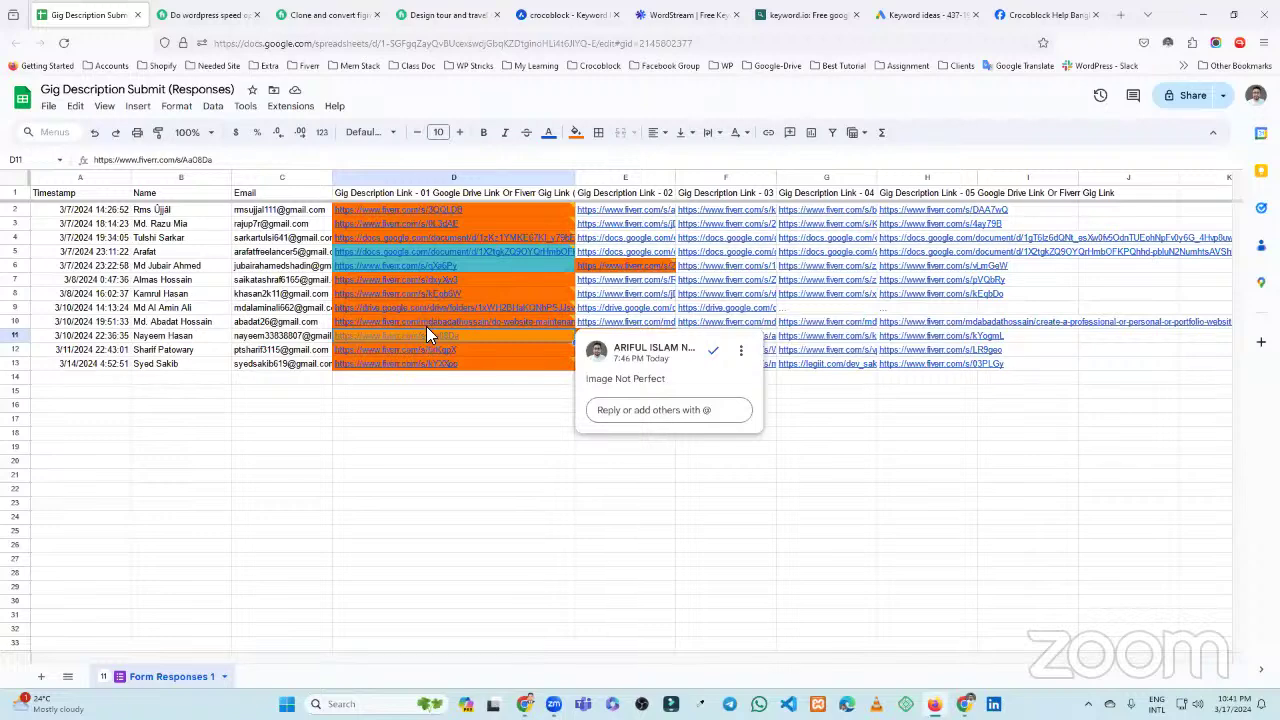
click(426, 326)
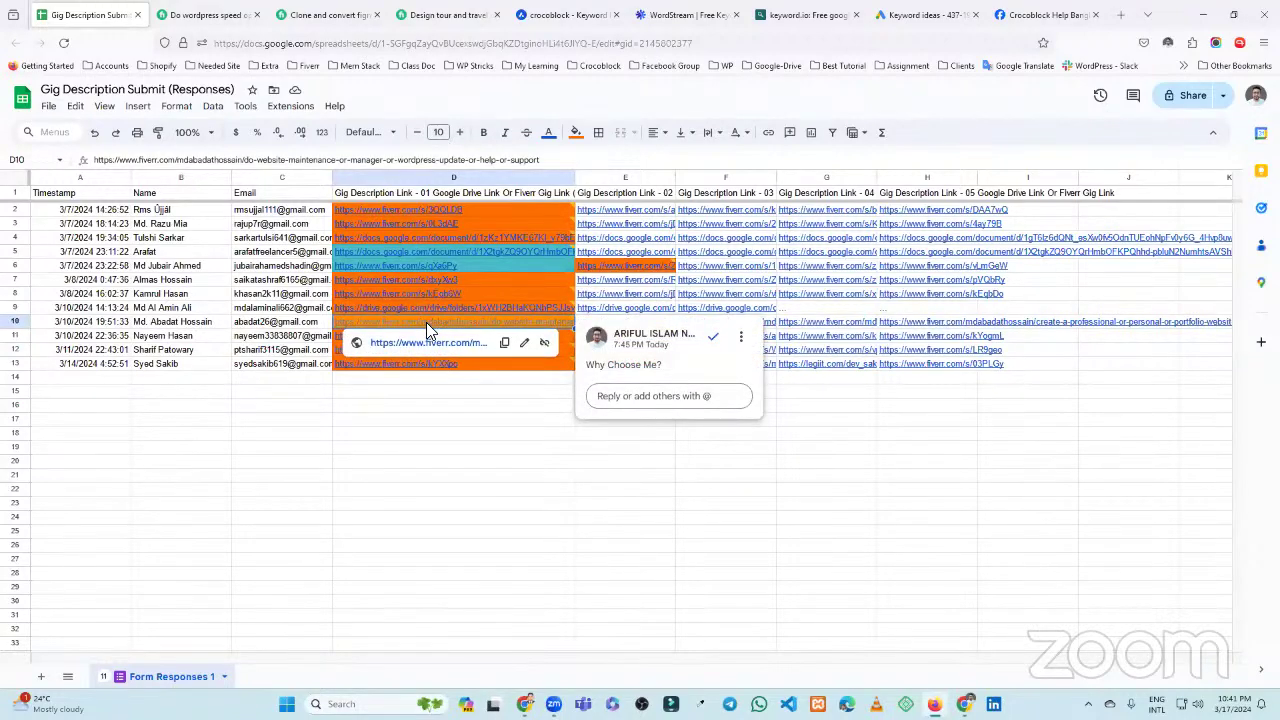
click(425, 342)
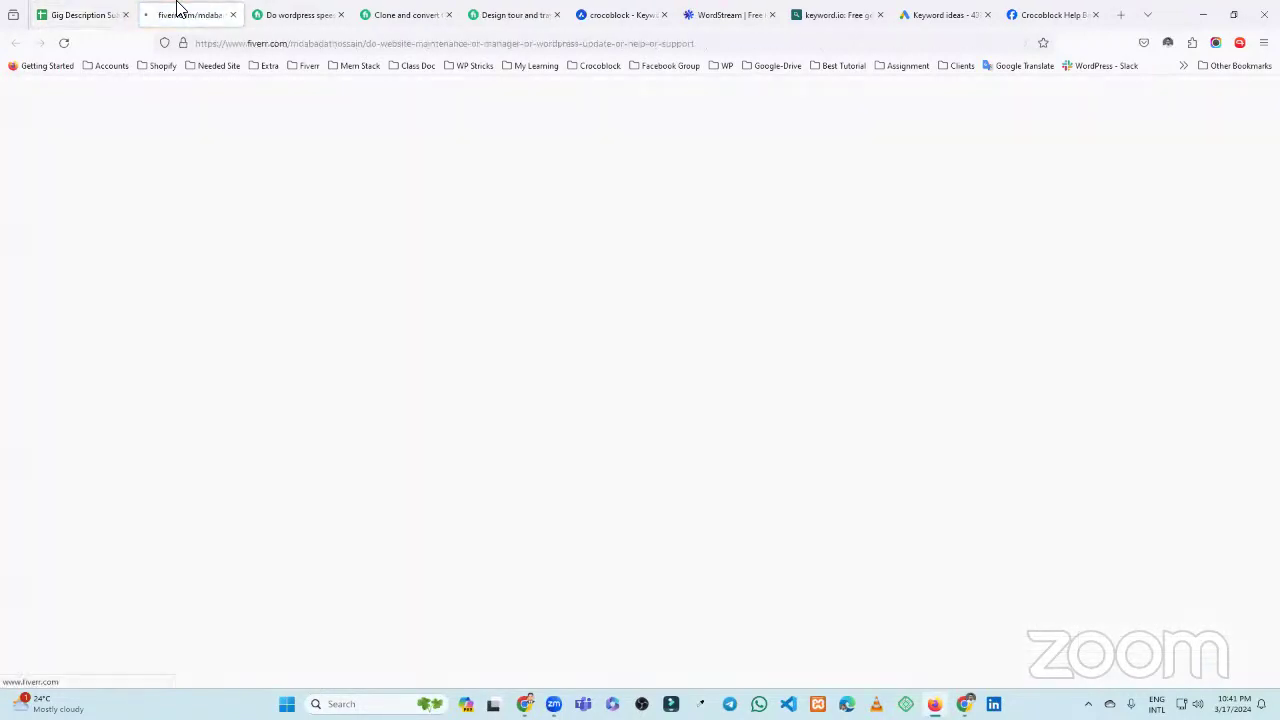
scroll(390, 420, down, 2)
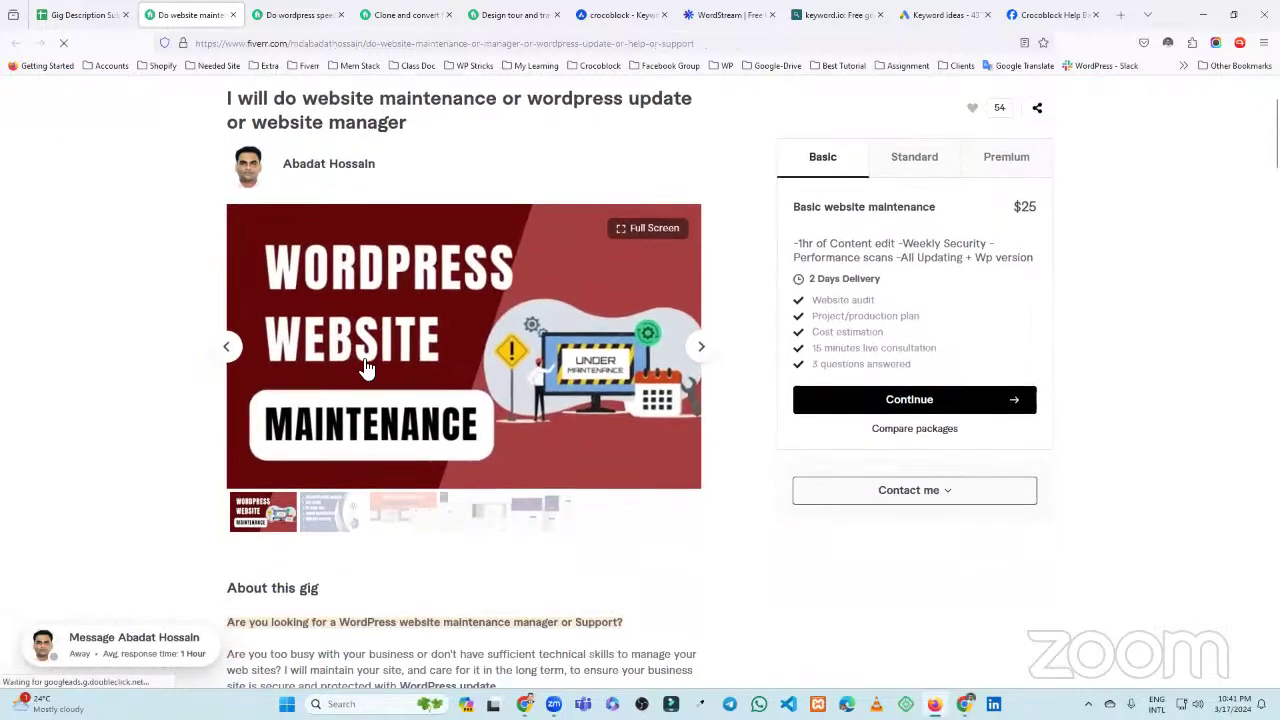
scroll(608, 325, down, 5)
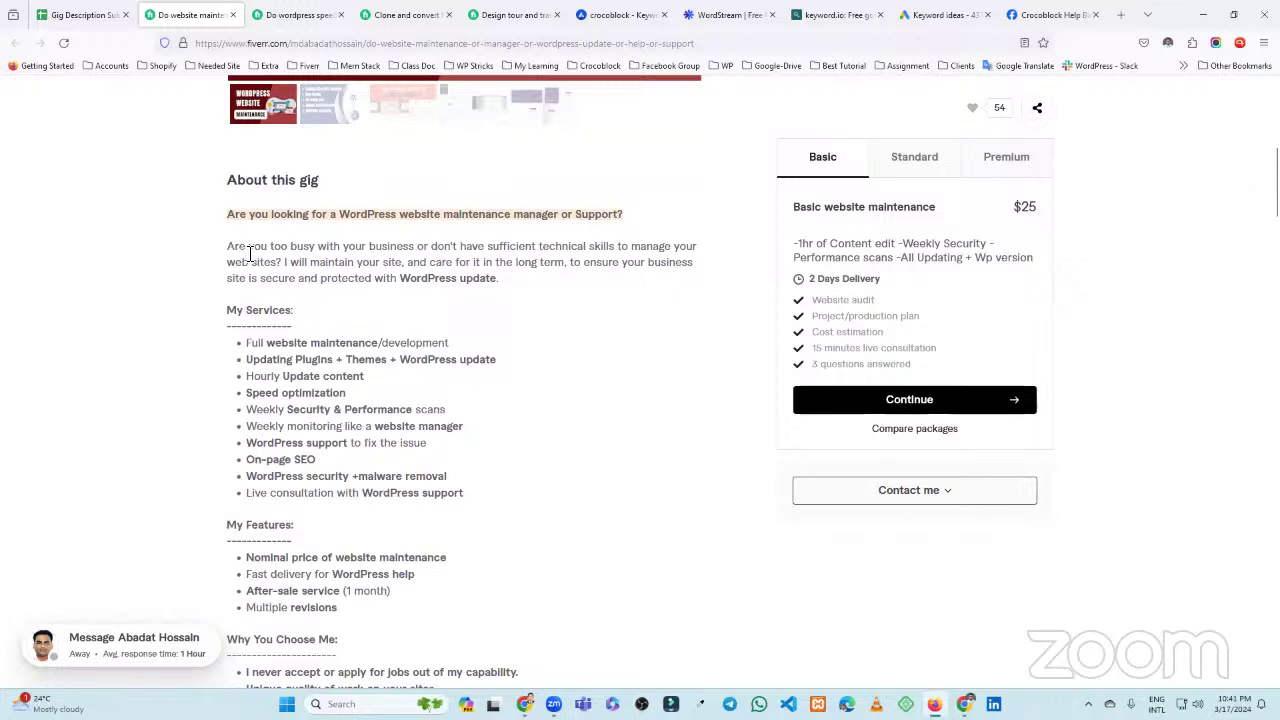
scroll(443, 331, down, 3)
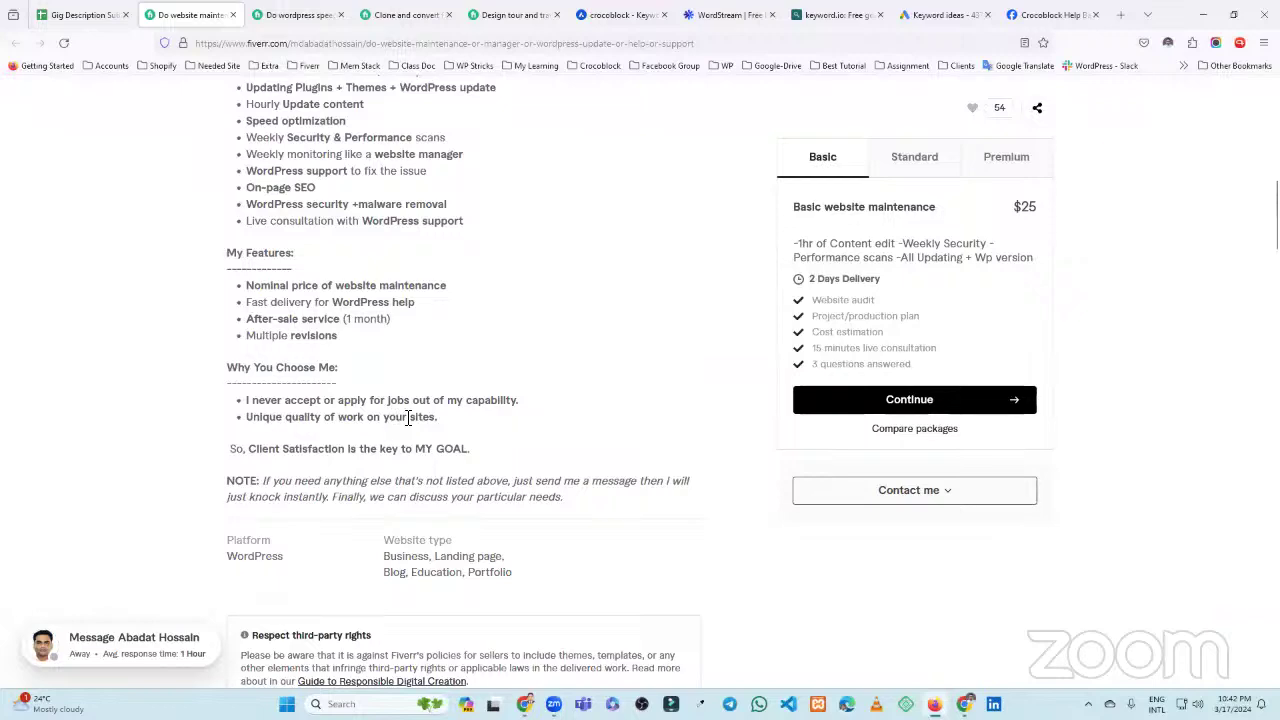
key(ctrl+shift+Tab)
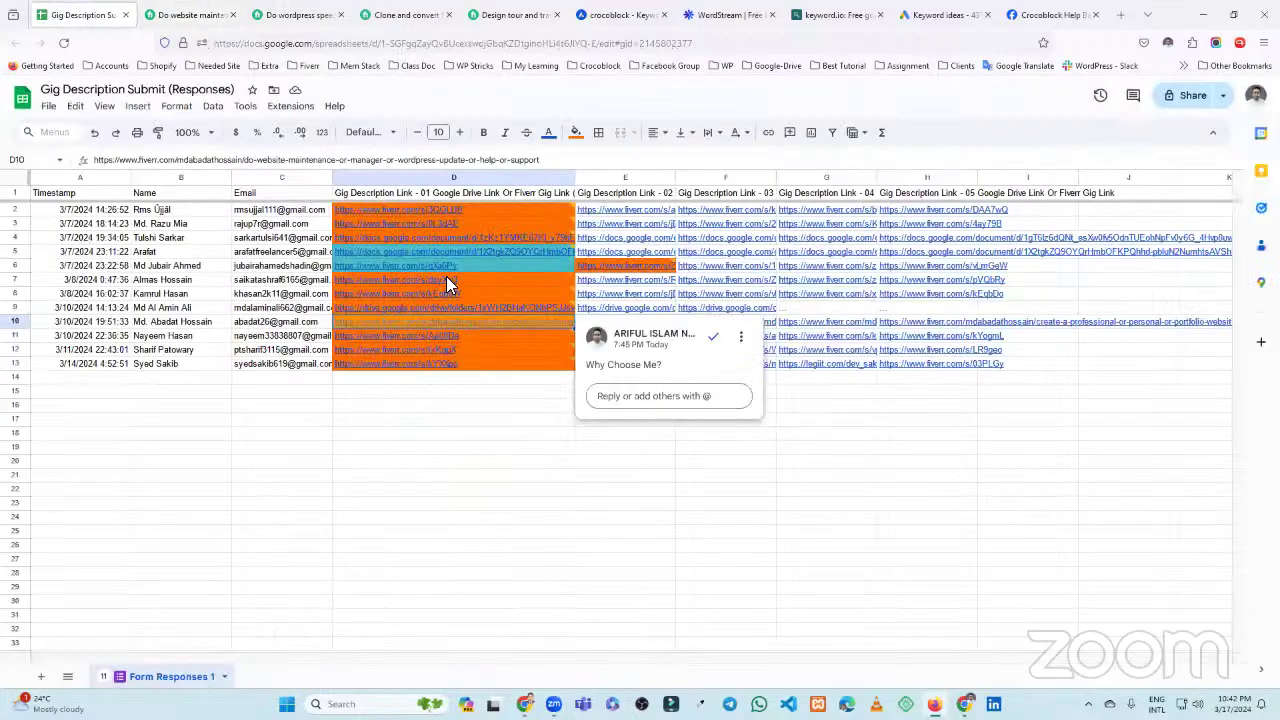
Reopen the website maintenance gig from cell D10 and review its title, gallery image and services list
mouse_move(462, 328)
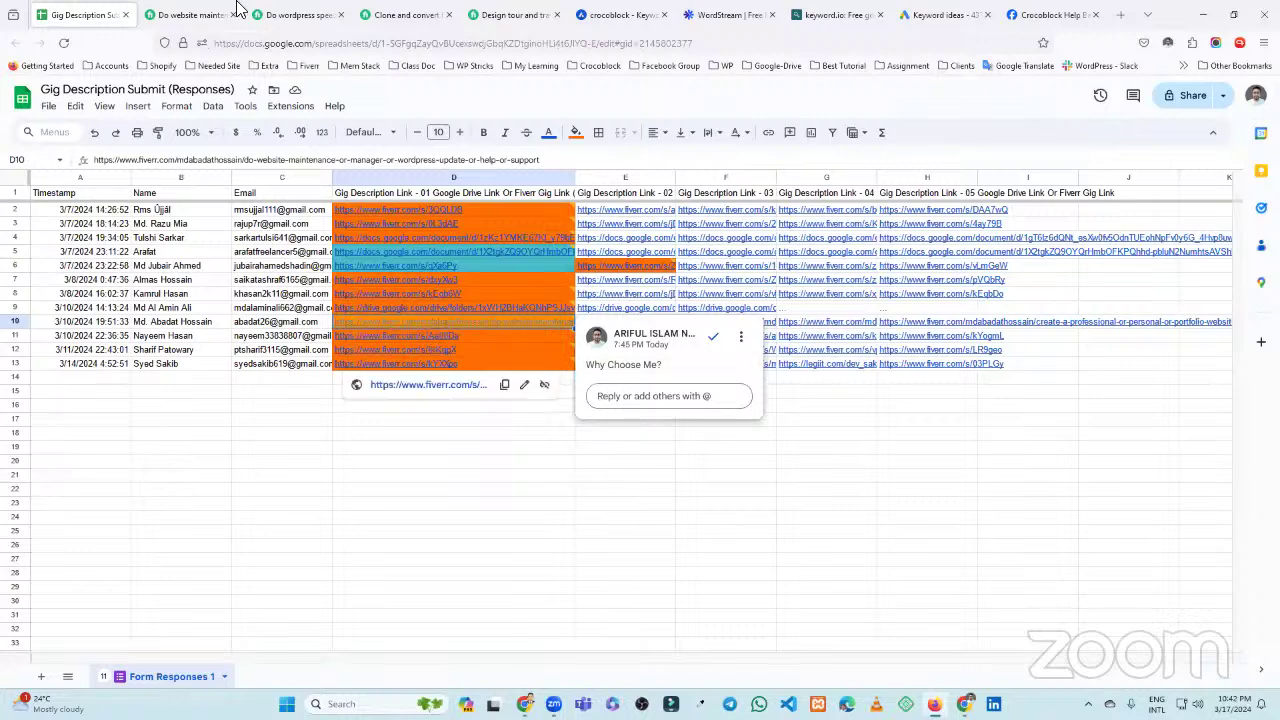
click(195, 14)
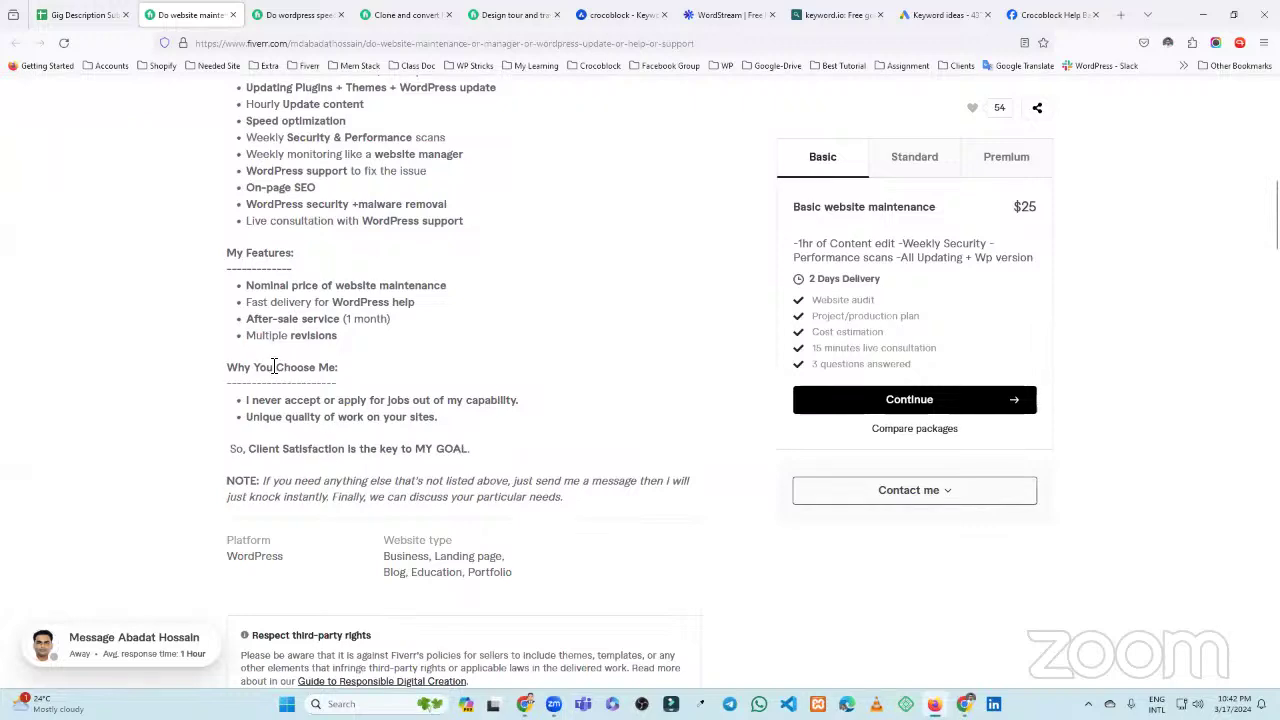
scroll(330, 380, up, 7)
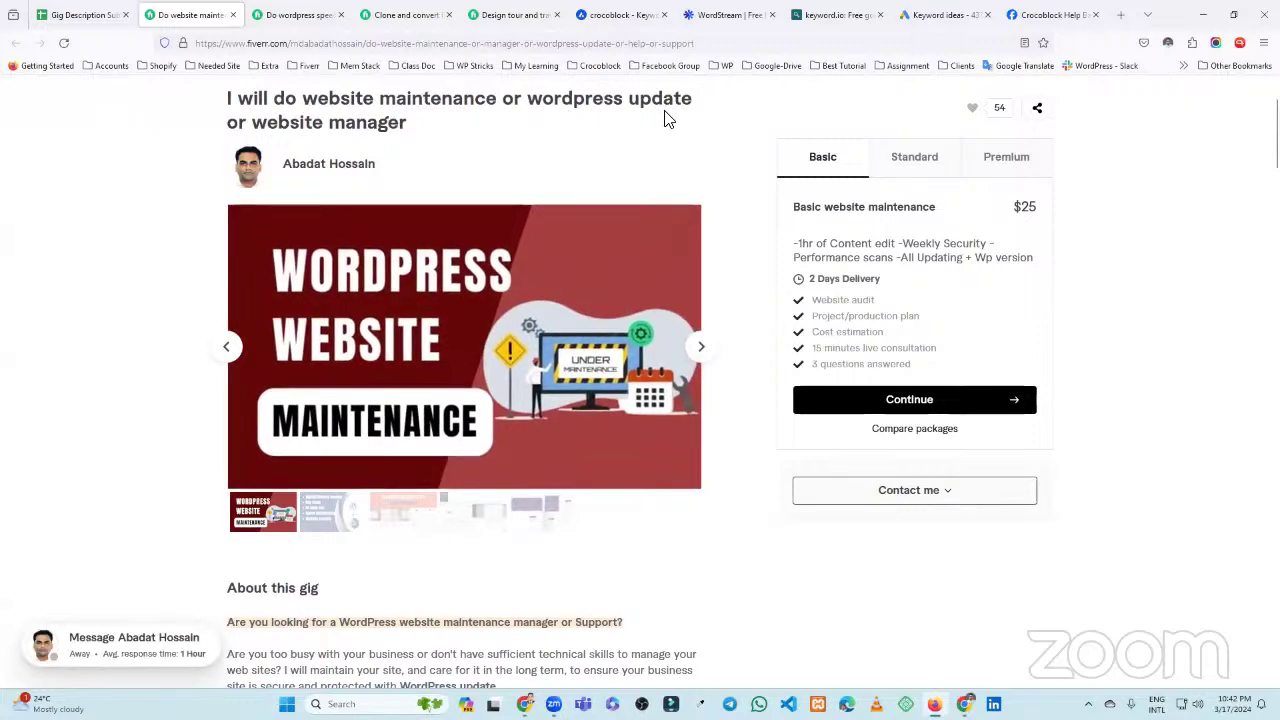
scroll(600, 200, down, 5)
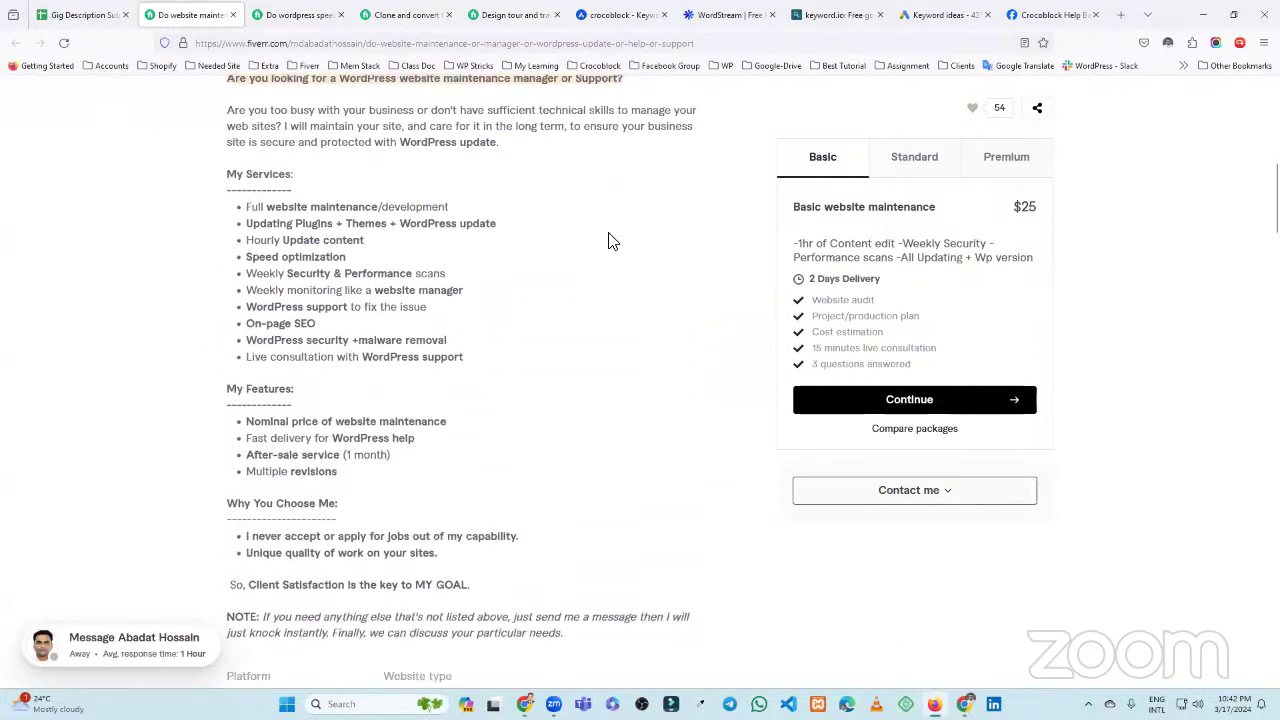
scroll(594, 247, down, 2)
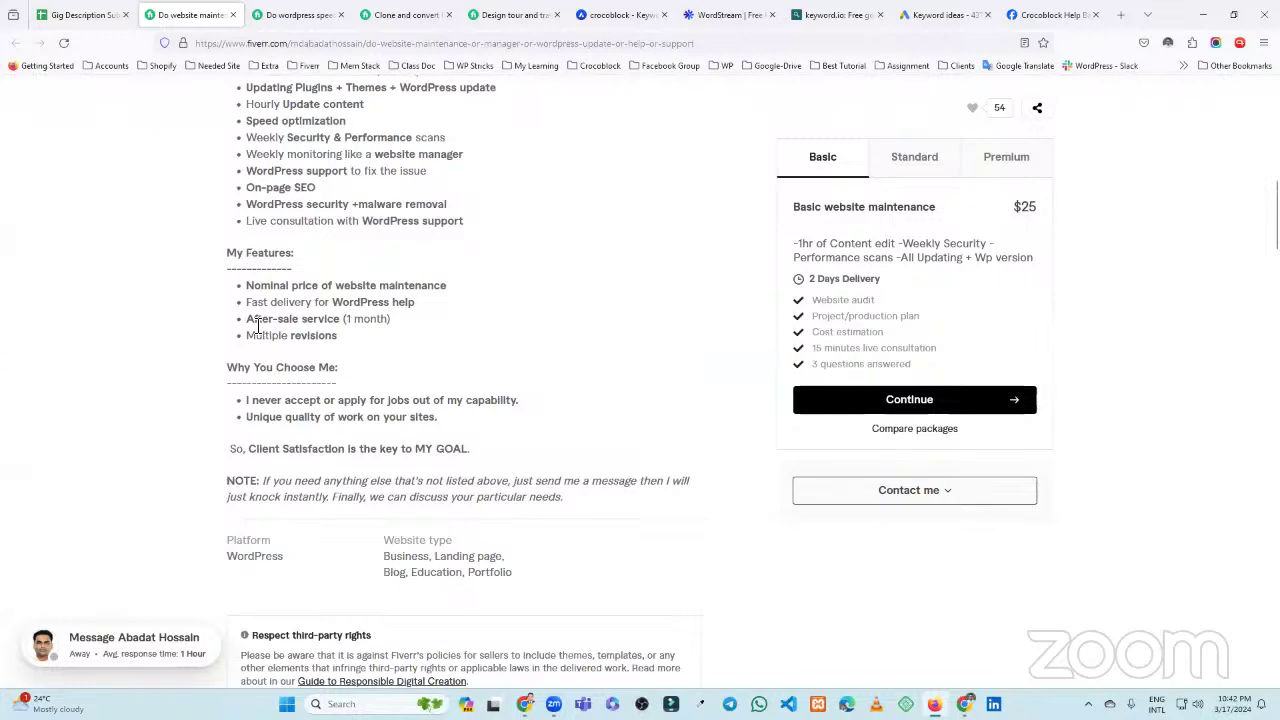
scroll(510, 325, up, 10)
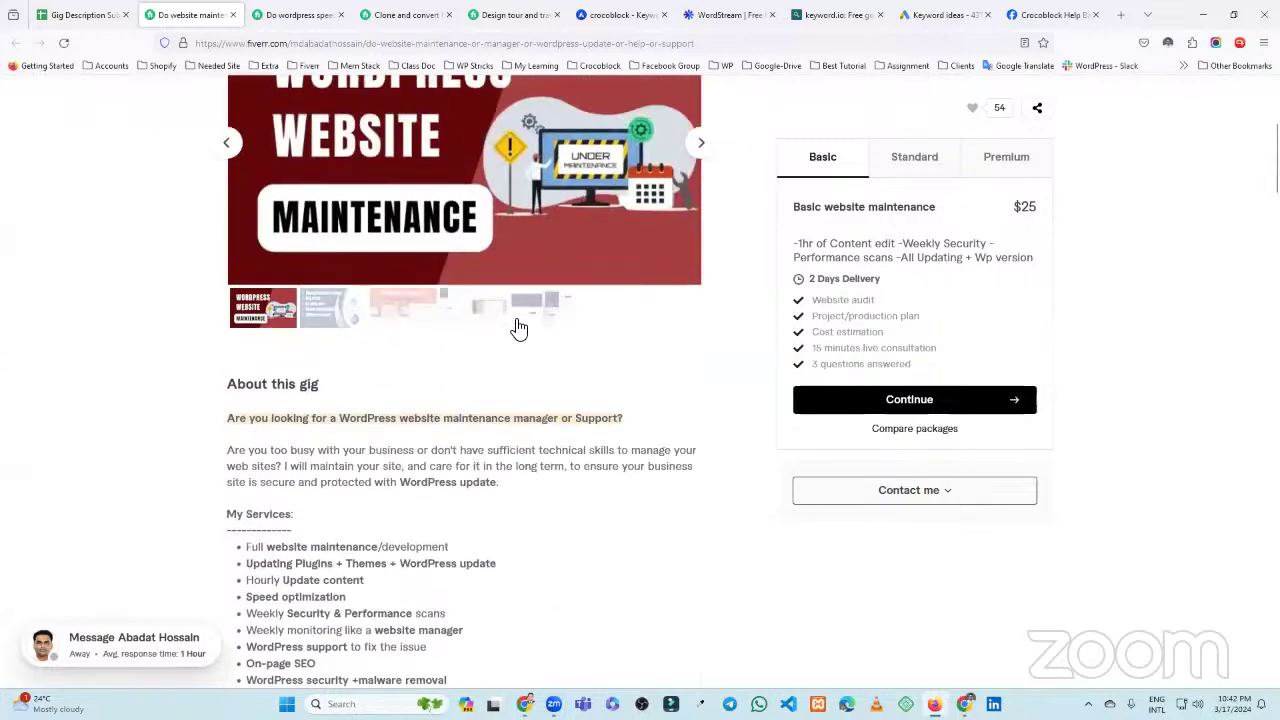
drag(421, 240, 563, 254)
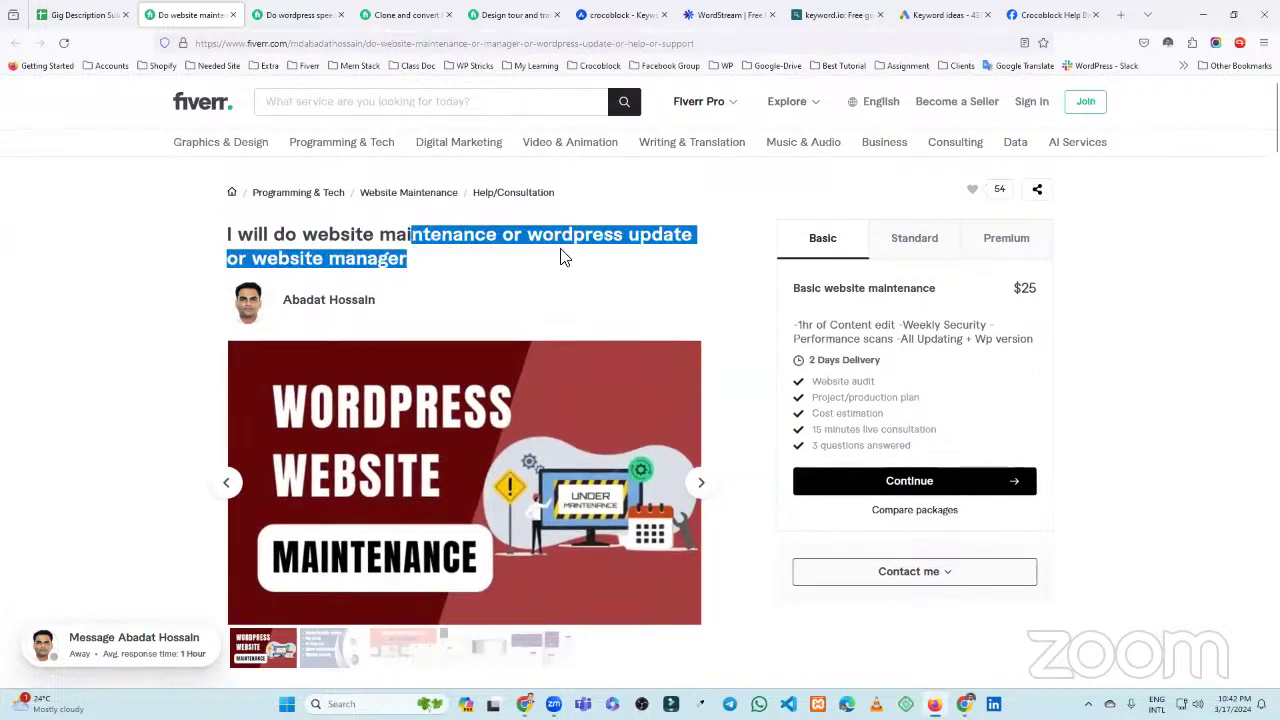
click(563, 254)
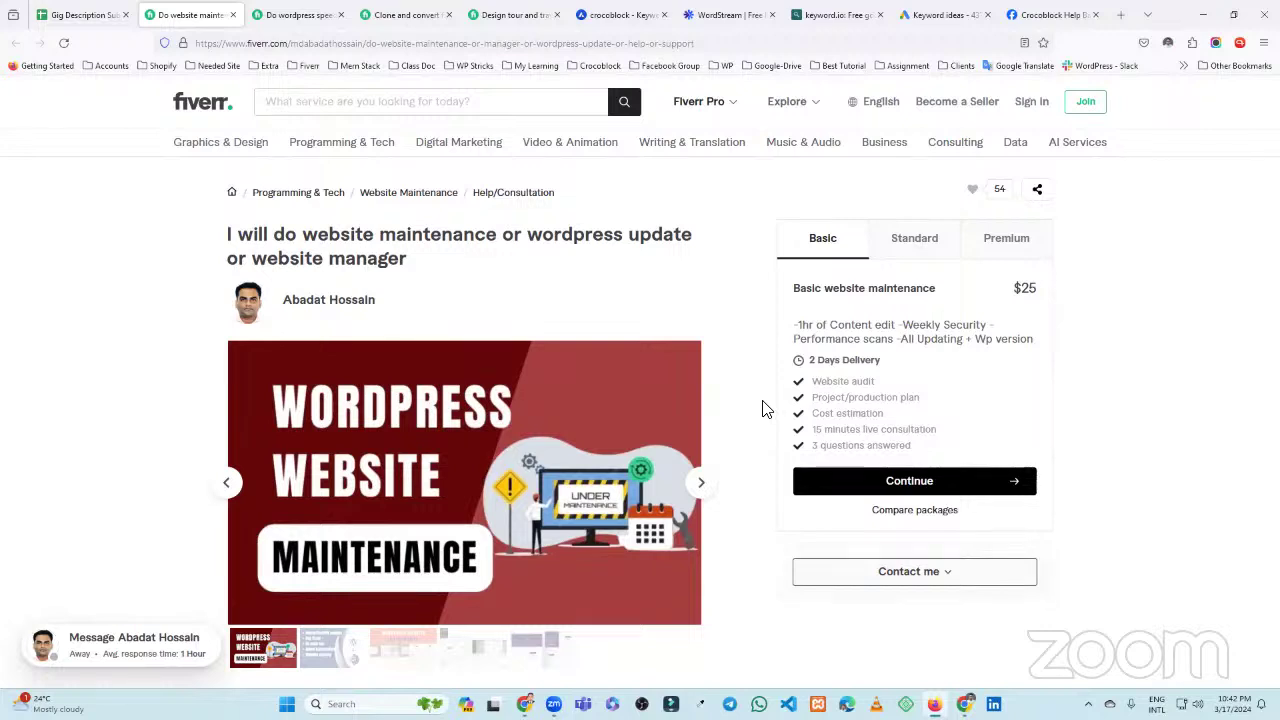
Examine the My Features list in the maintenance gig's description, including the fast delivery and after-sale service points
scroll(740, 417, down, 8)
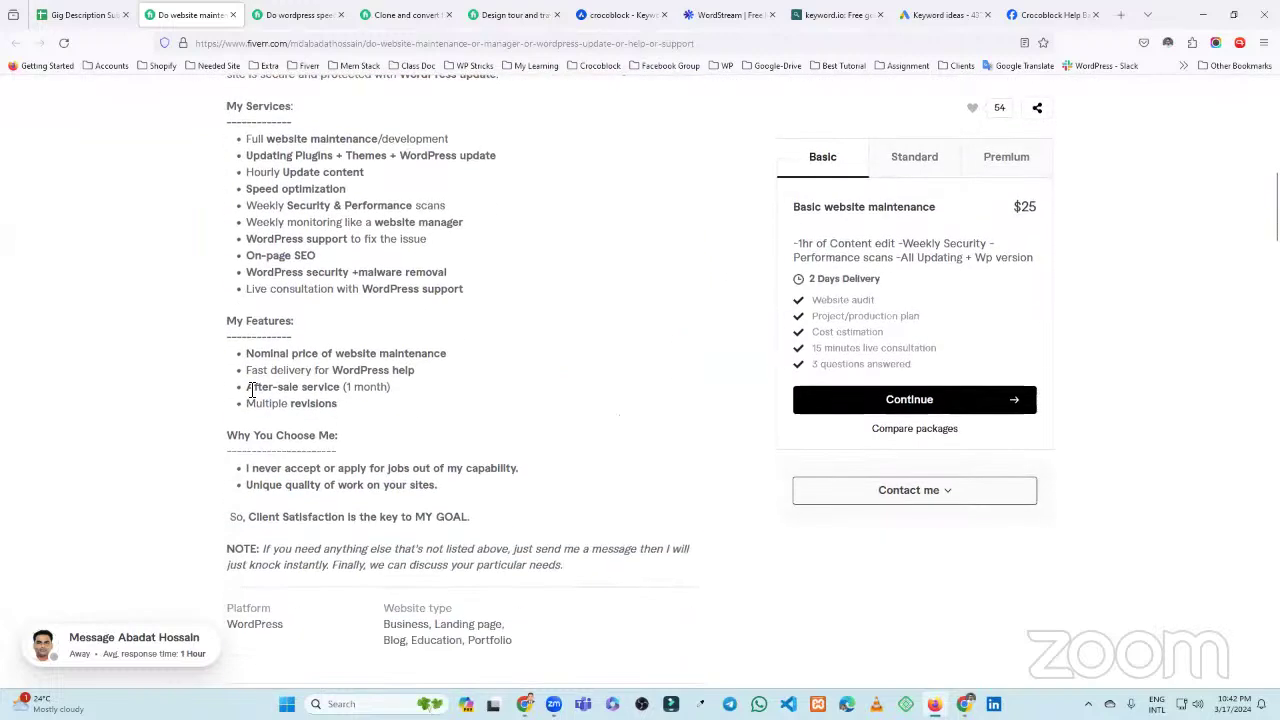
drag(248, 388, 408, 388)
click(356, 390)
drag(255, 369, 525, 372)
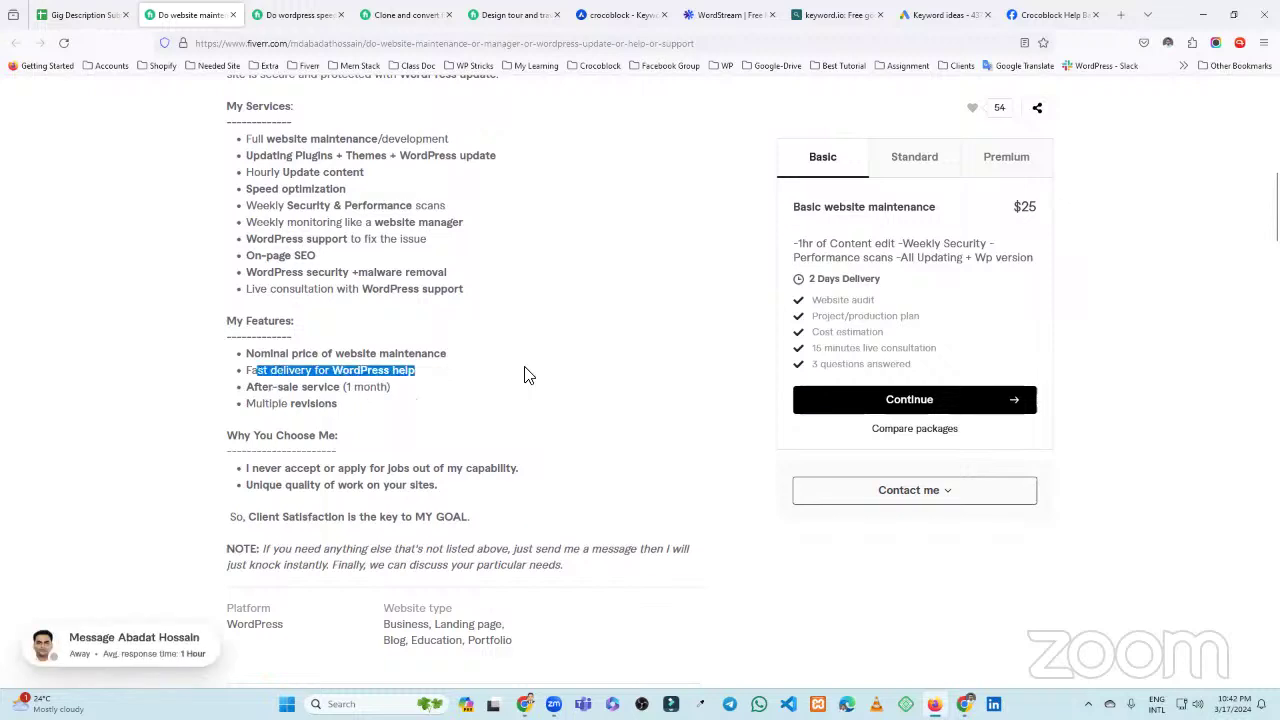
click(527, 374)
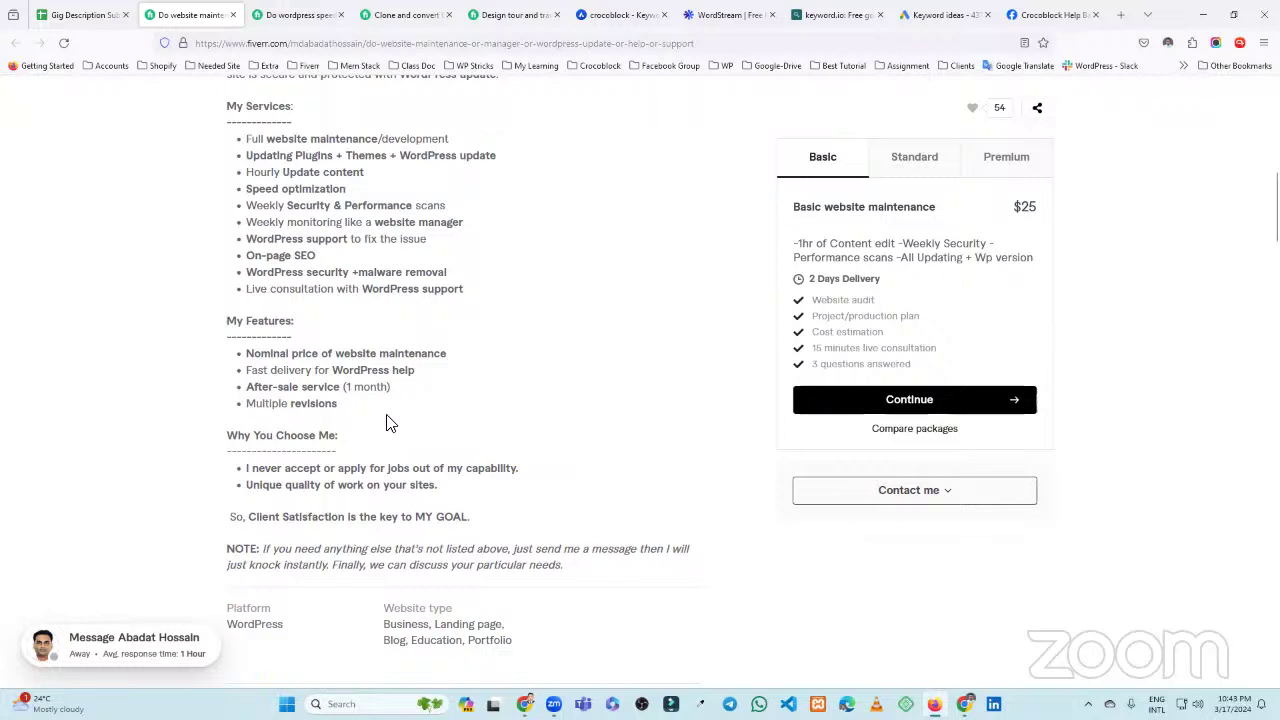
drag(255, 353, 406, 397)
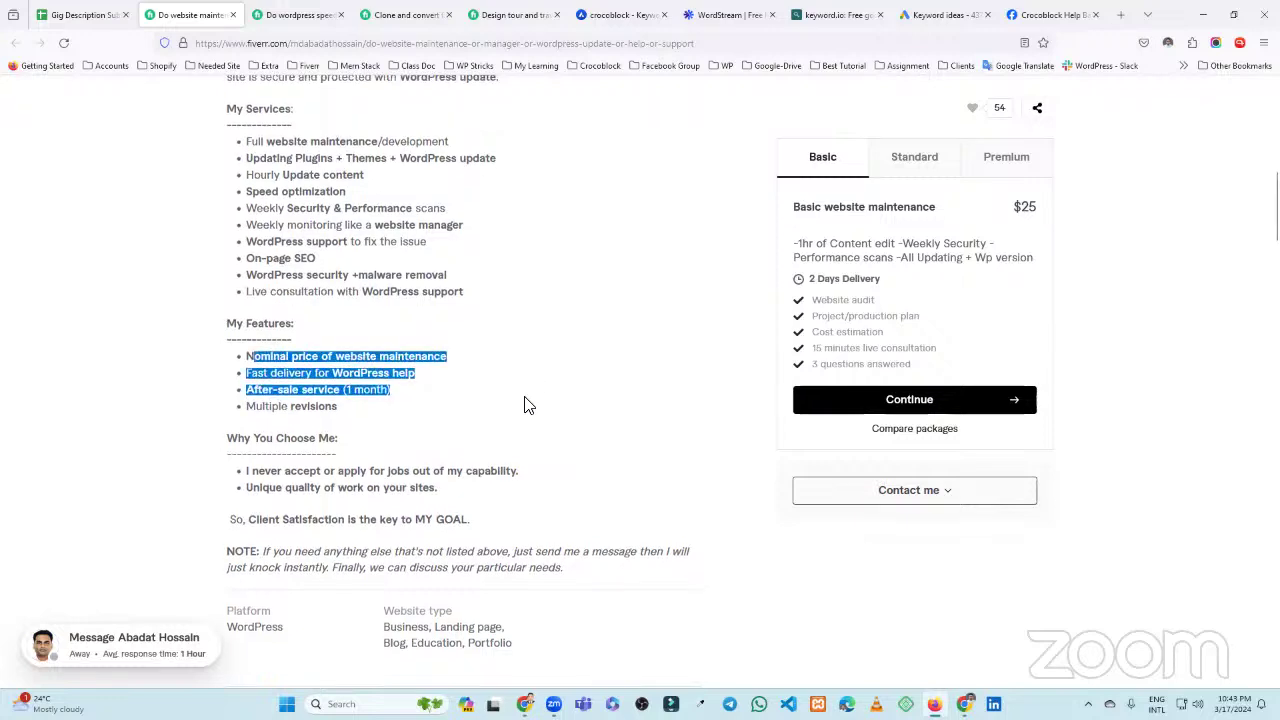
scroll(523, 403, up, 2)
Return to the responses spreadsheet, open the gig 1 elementor Drive folder linked in cell D9 and view the image #92003b (1).jpg
click(47, 10)
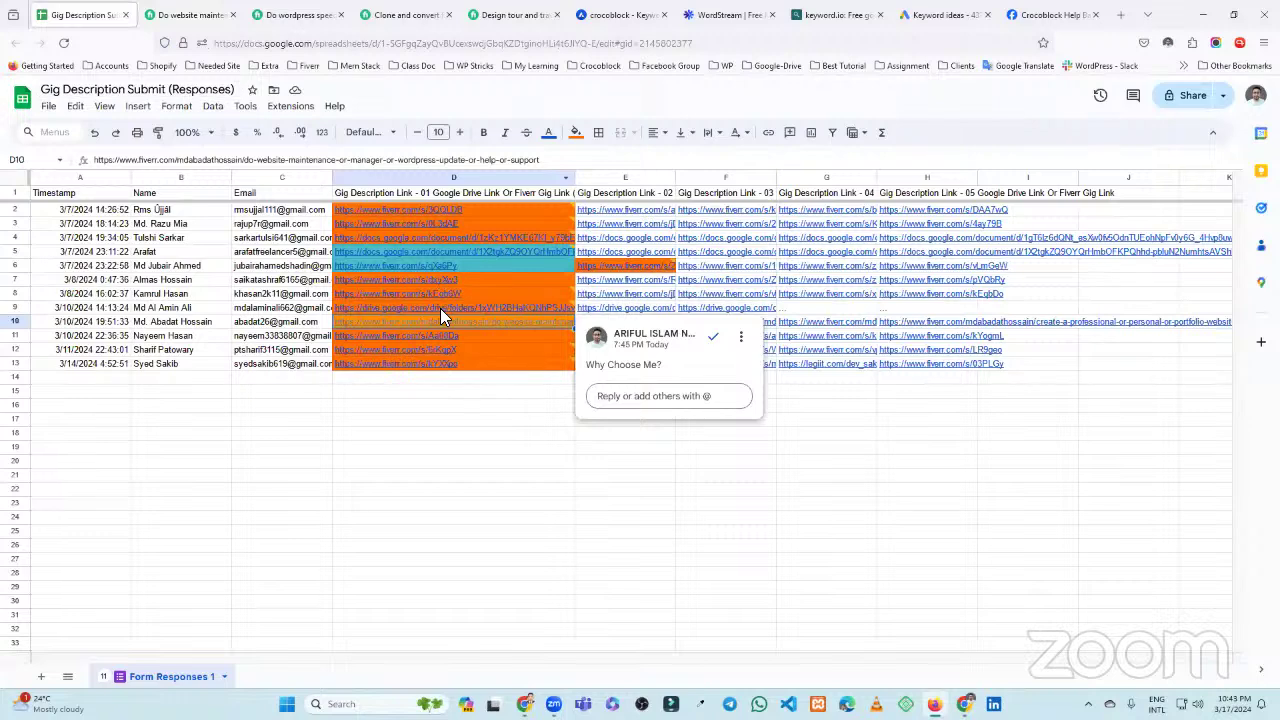
mouse_move(440, 310)
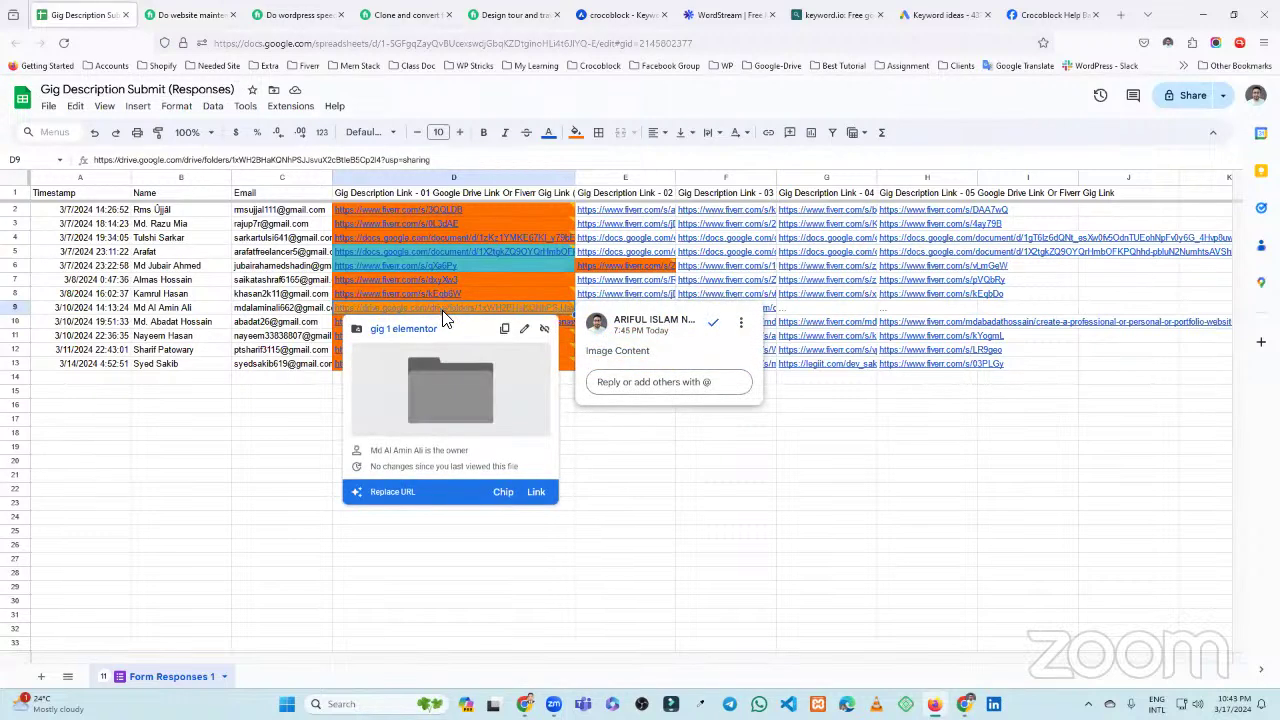
click(422, 336)
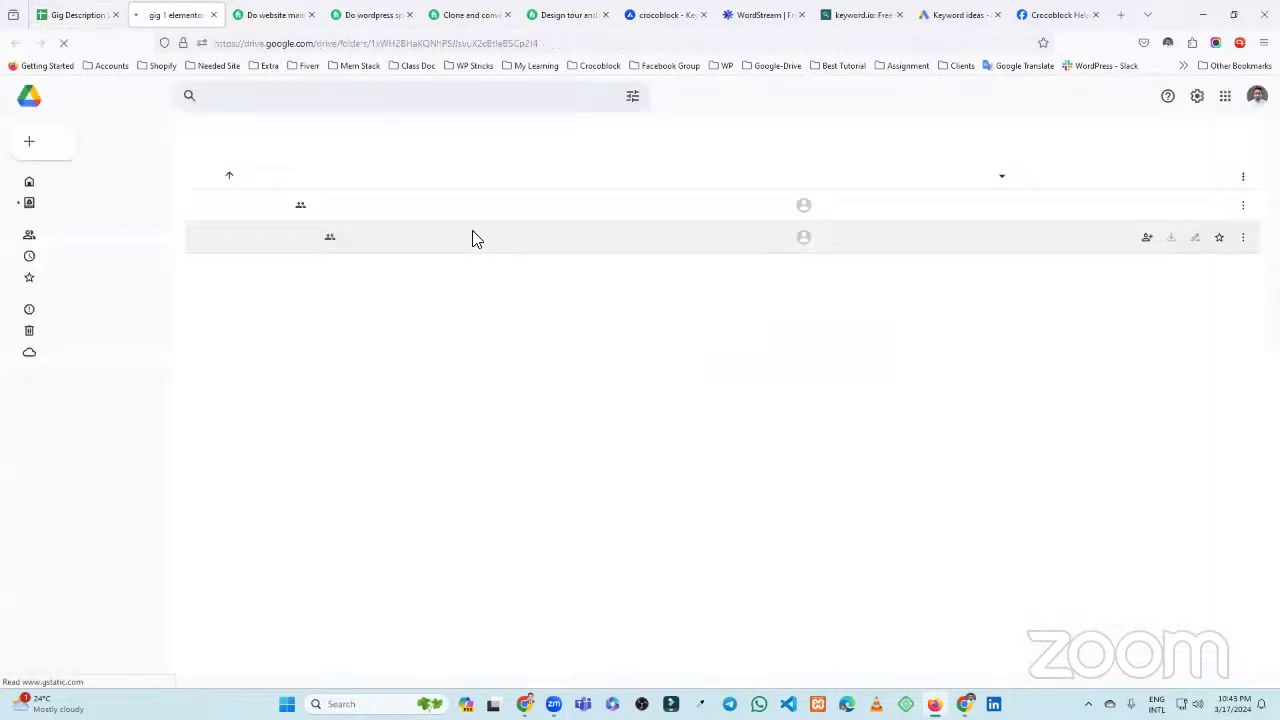
click(260, 244)
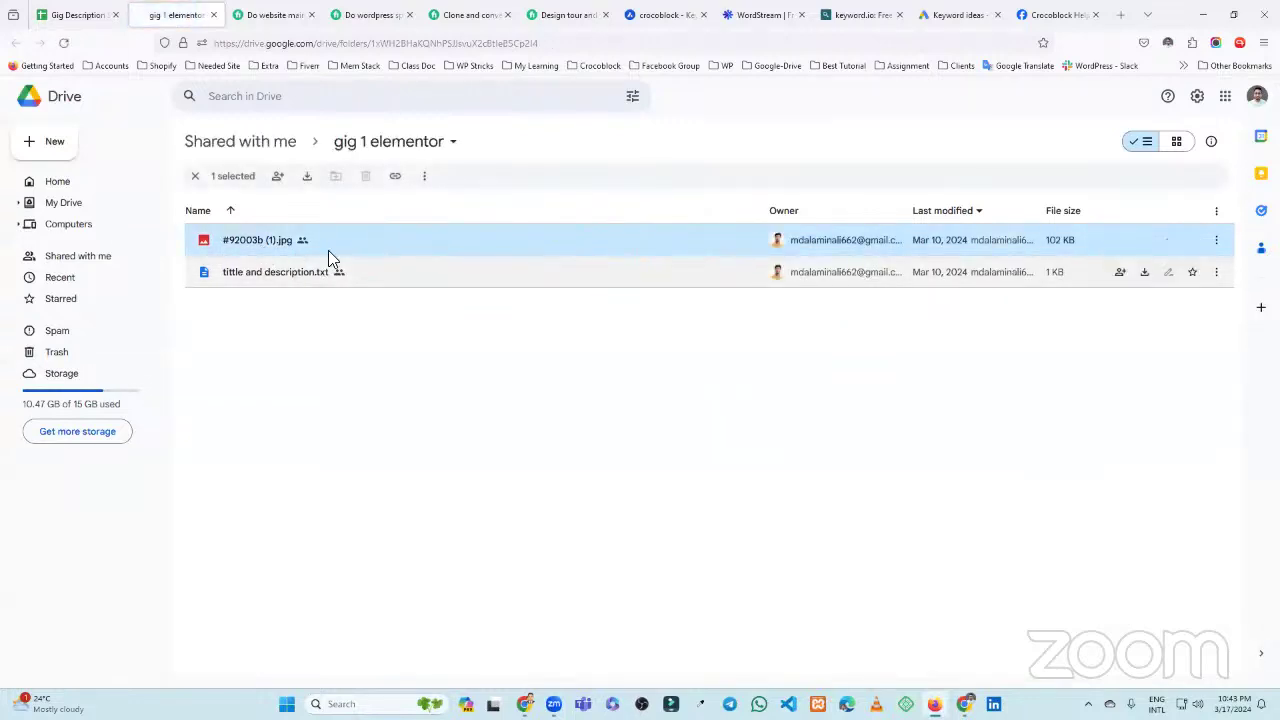
double_click(278, 250)
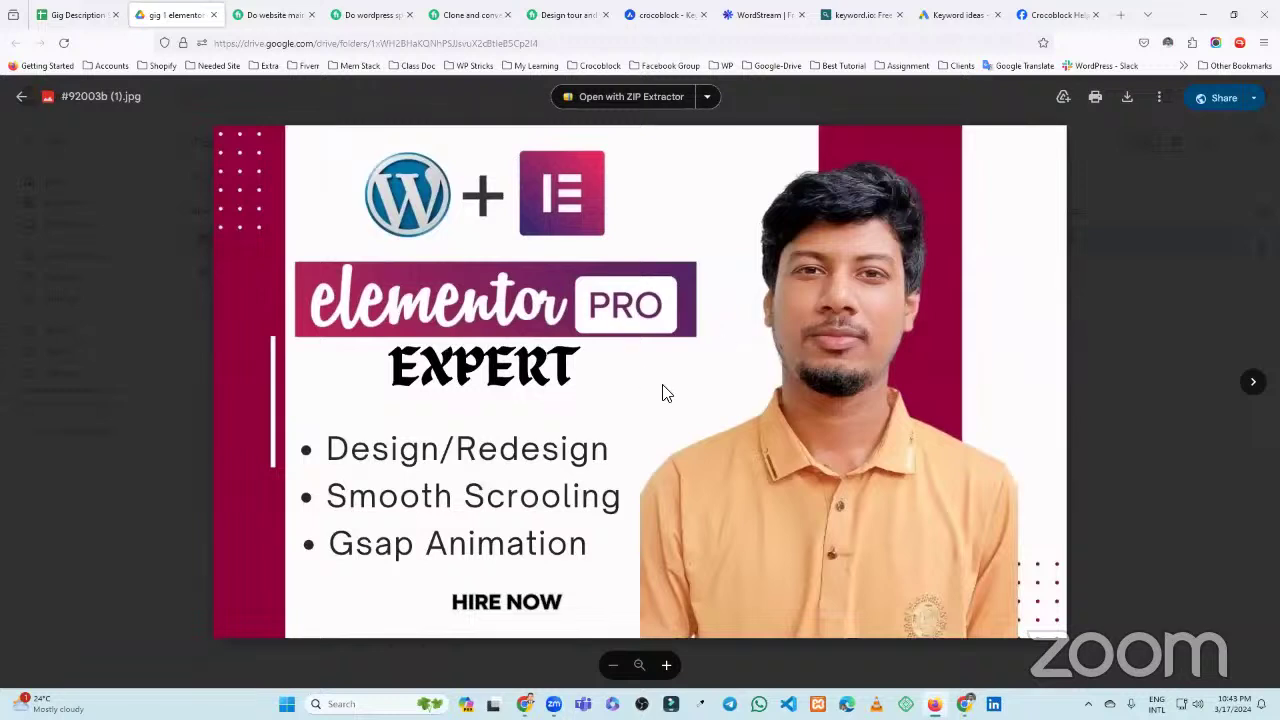
Check the Elementor Pro gig image against the comment on cell D9 and close the Drive folder
click(90, 14)
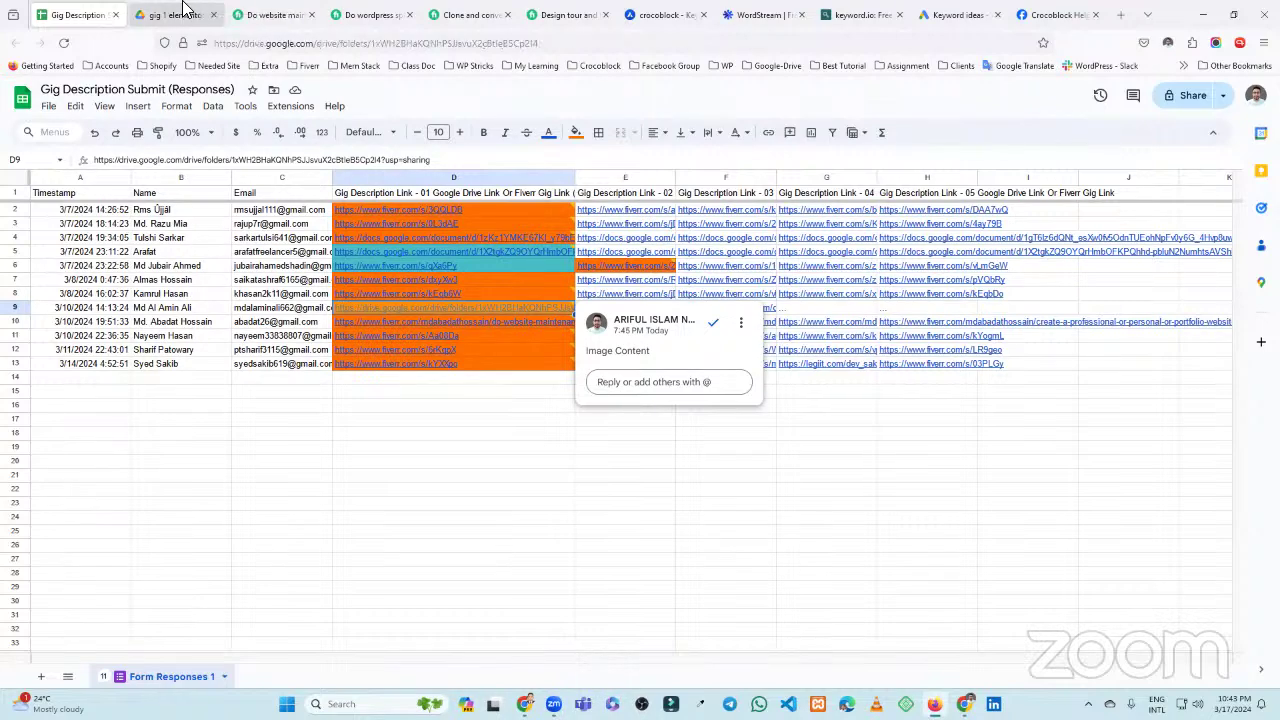
click(195, 13)
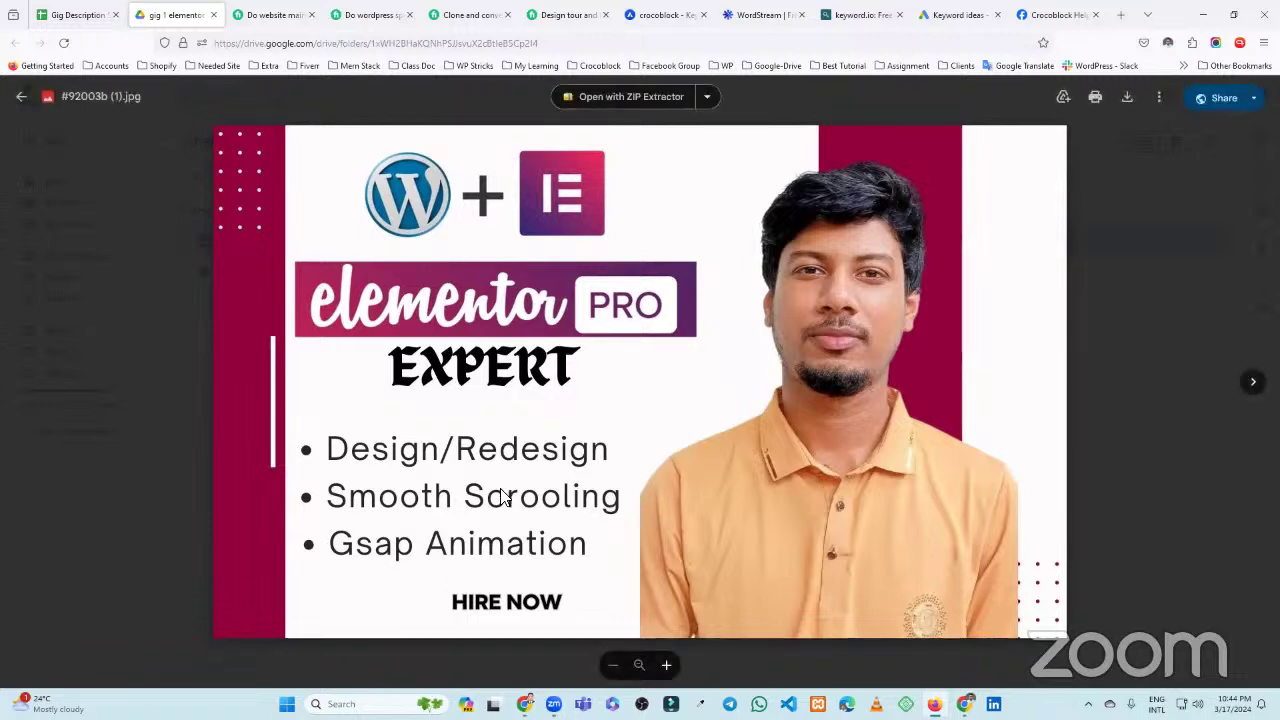
click(75, 8)
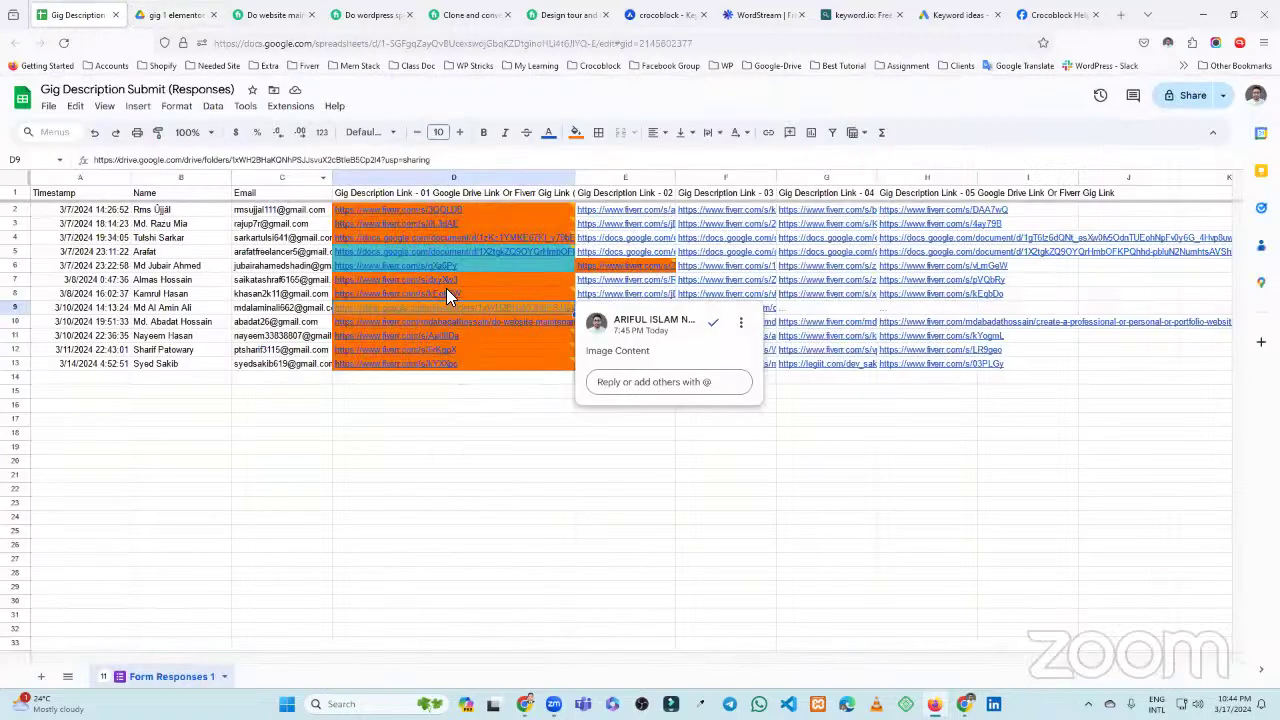
click(446, 288)
click(190, 14)
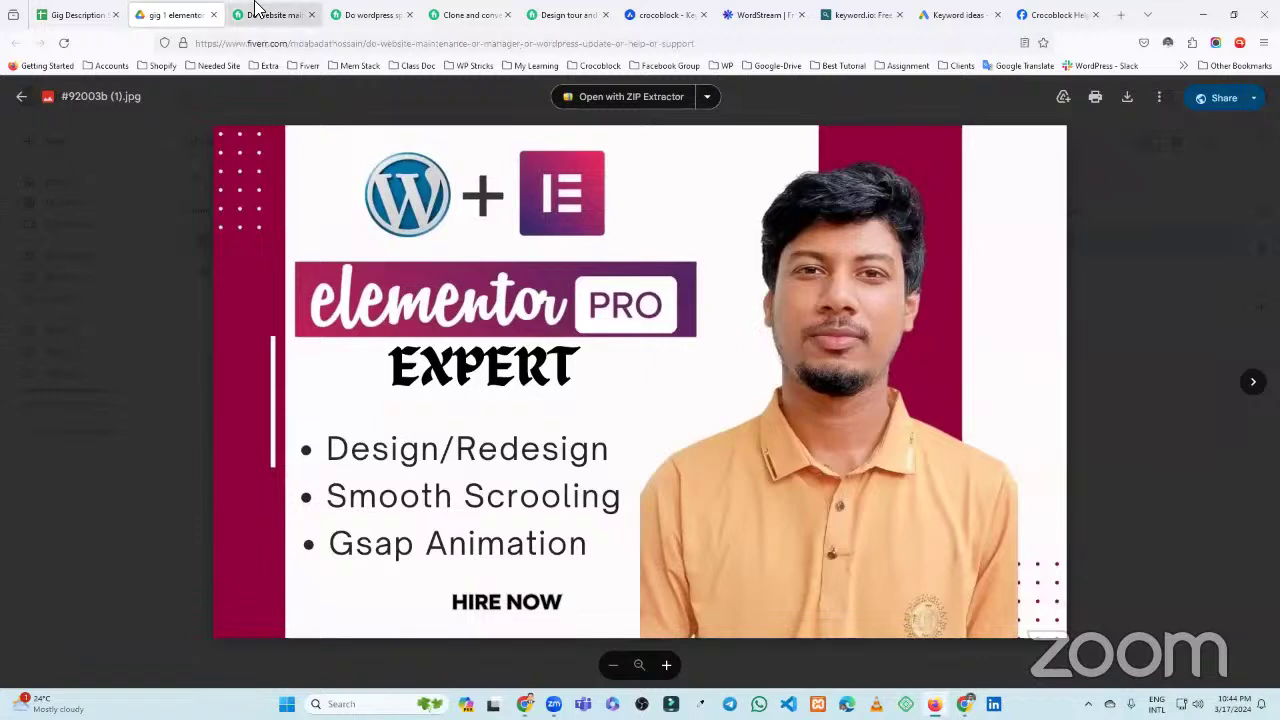
click(268, 14)
click(177, 14)
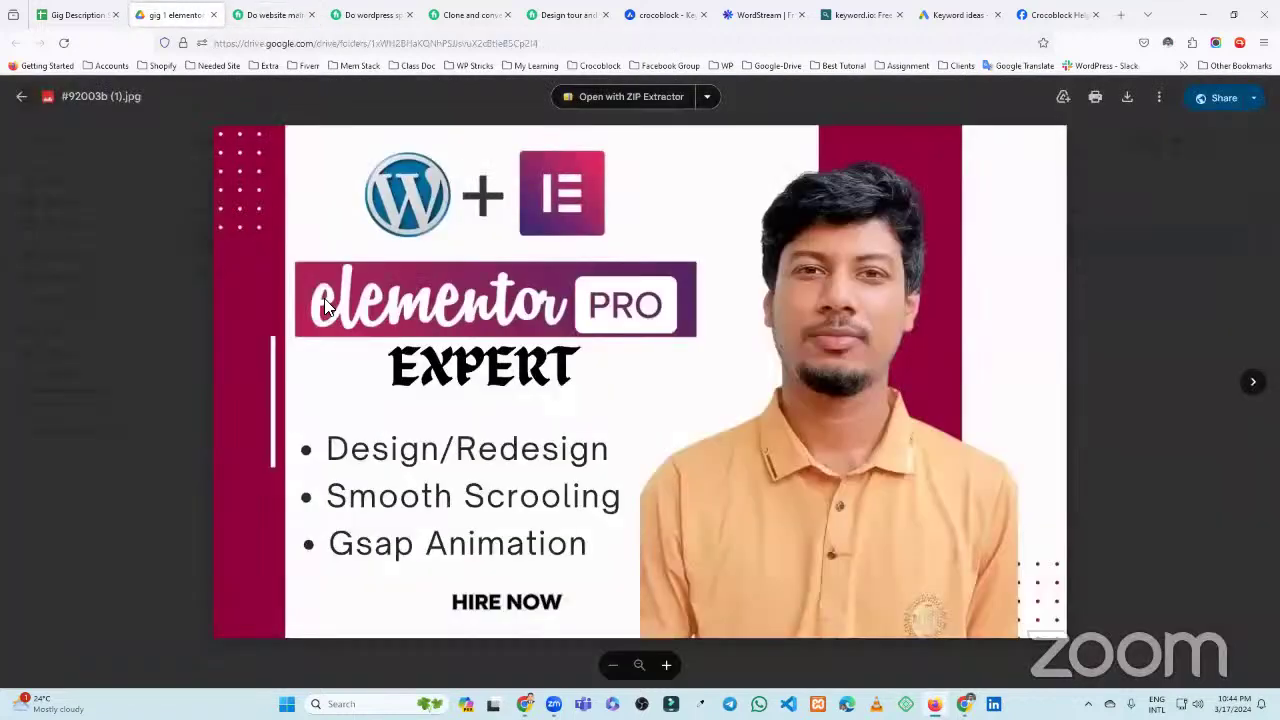
click(75, 14)
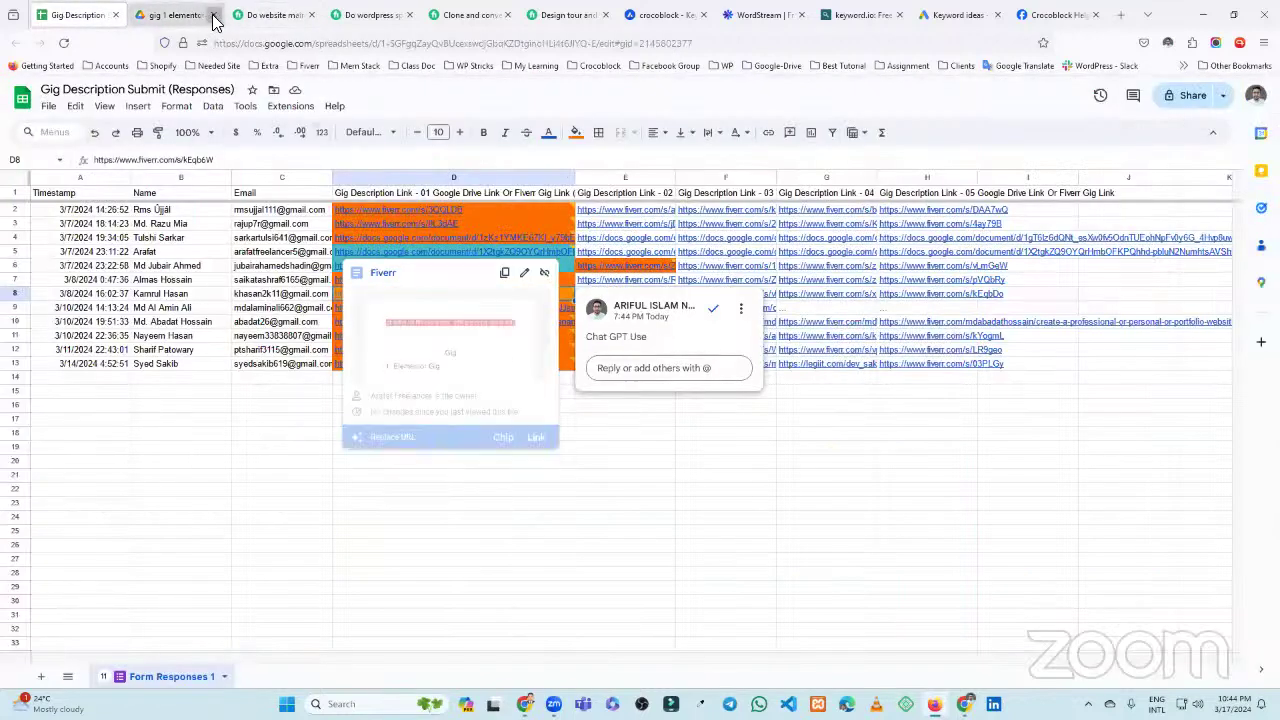
click(205, 14)
From the responses spreadsheet, open the Fiverr gig linked in cell D8
click(386, 292)
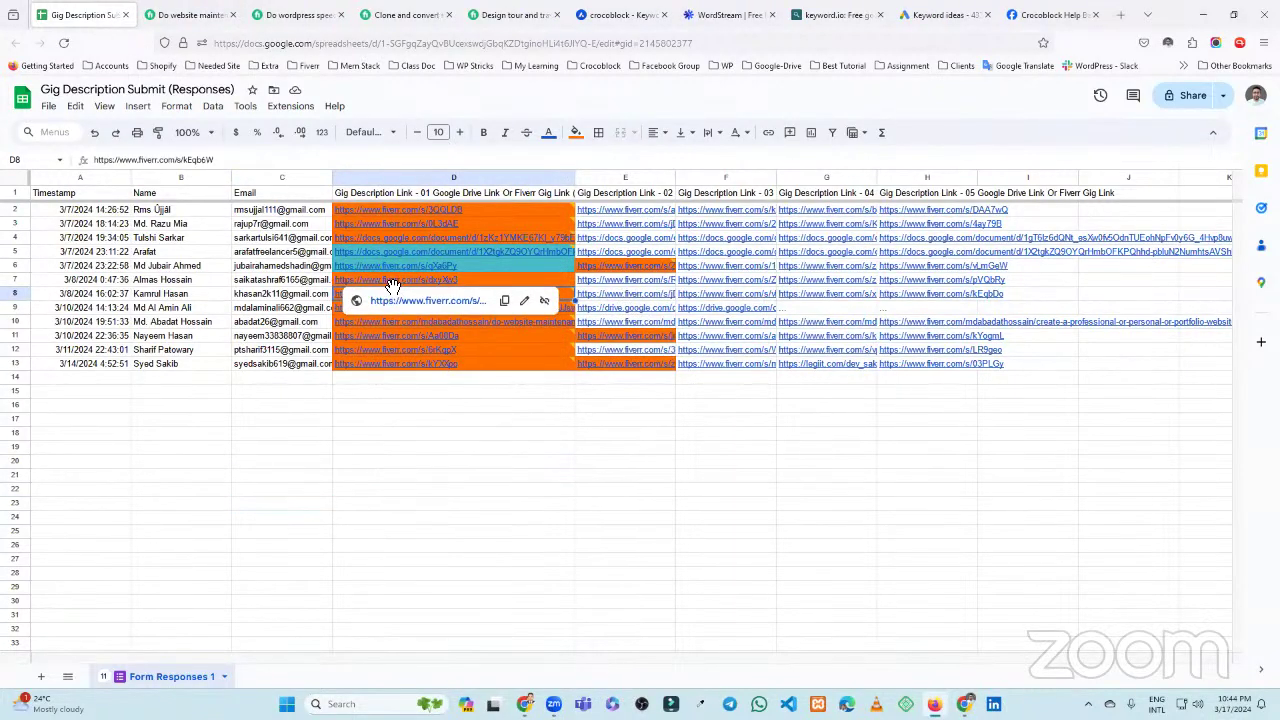
click(475, 490)
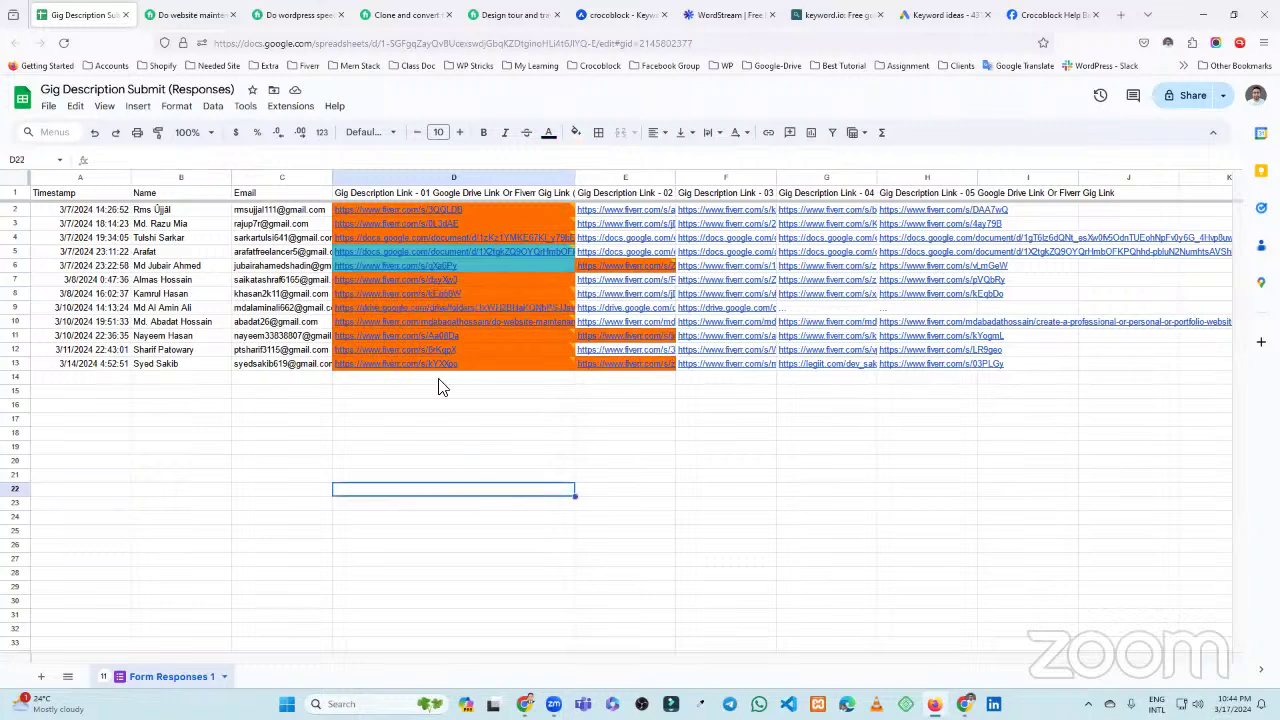
mouse_move(415, 283)
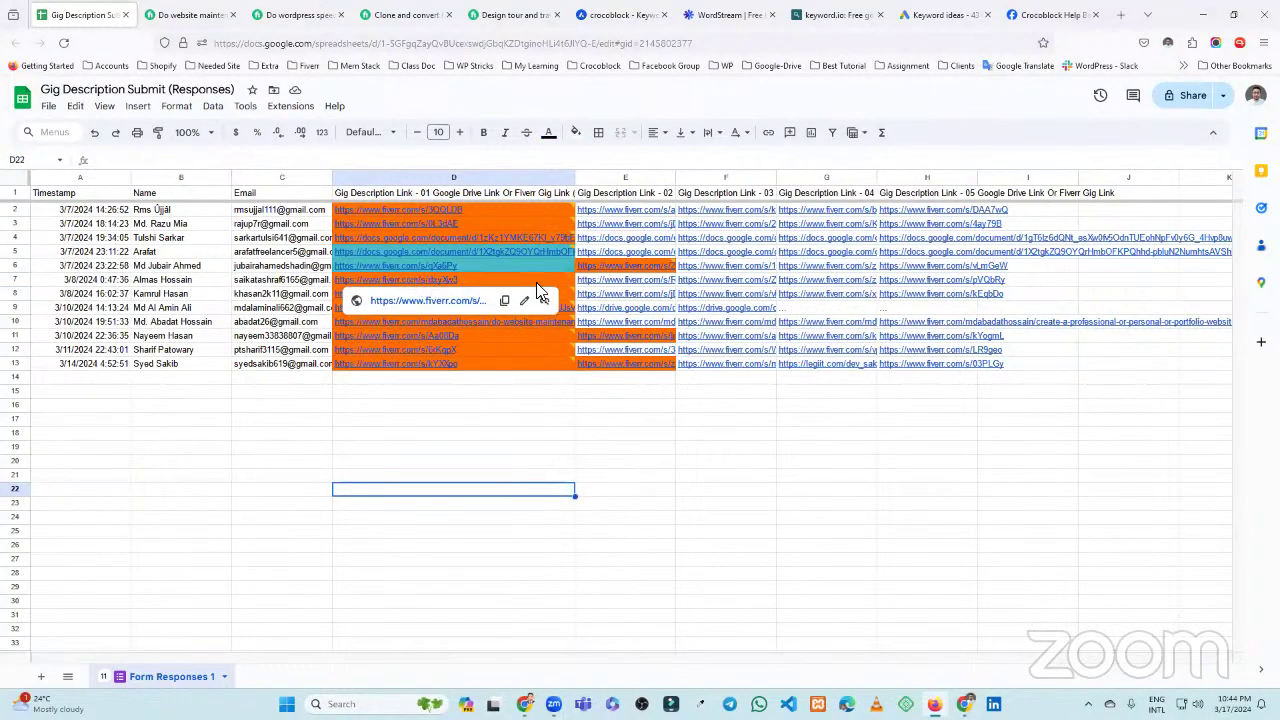
click(526, 476)
click(436, 292)
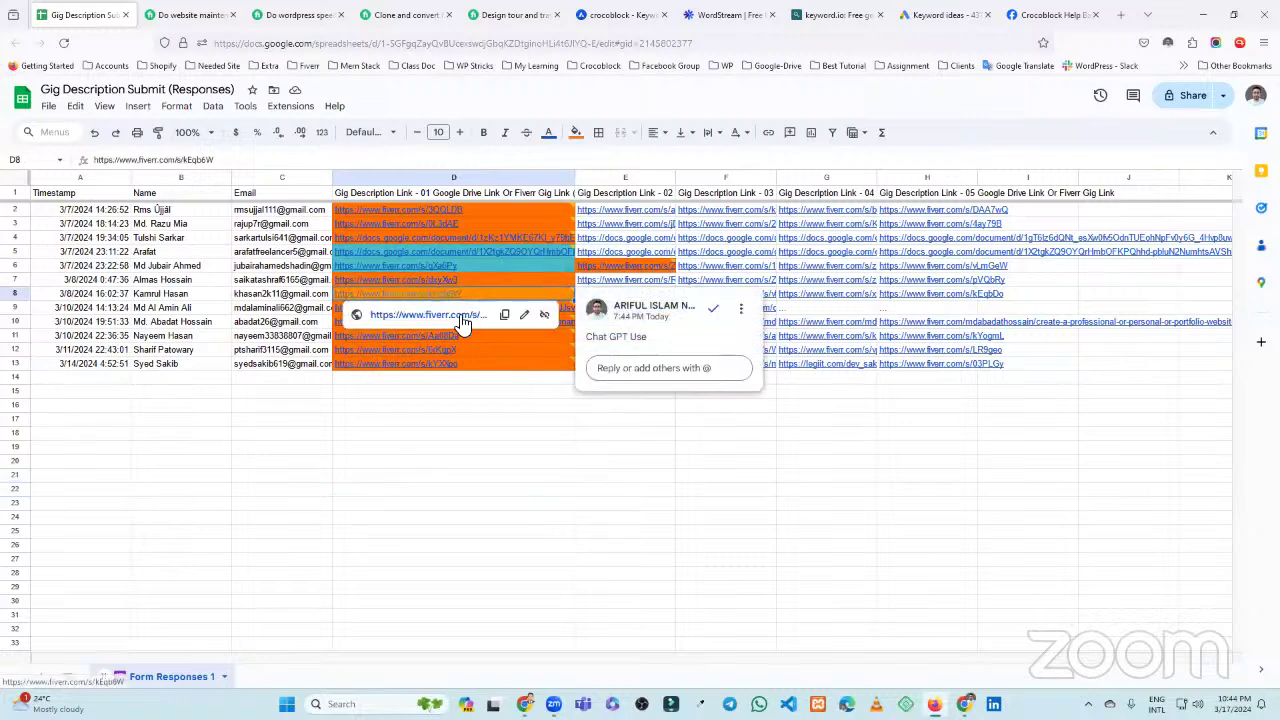
click(471, 315)
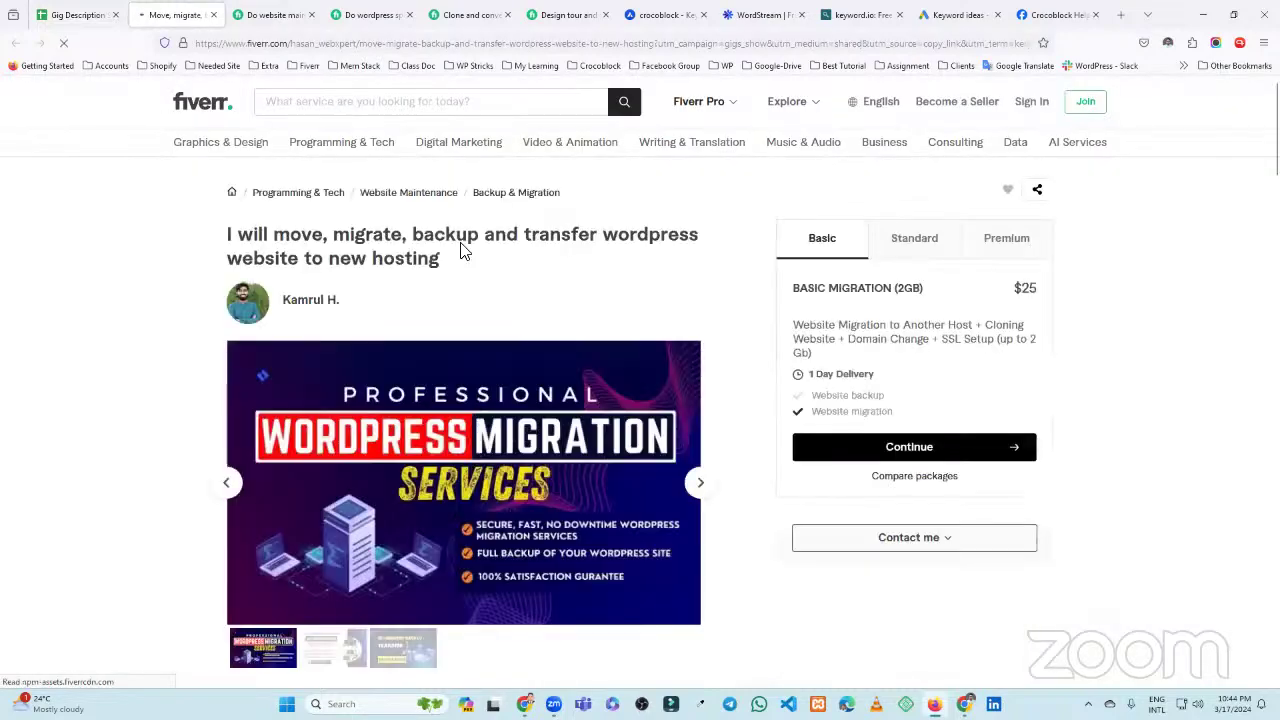
Review the WordPress migration gig's introduction, key features, closing text and gallery image
scroll(594, 274, down, 5)
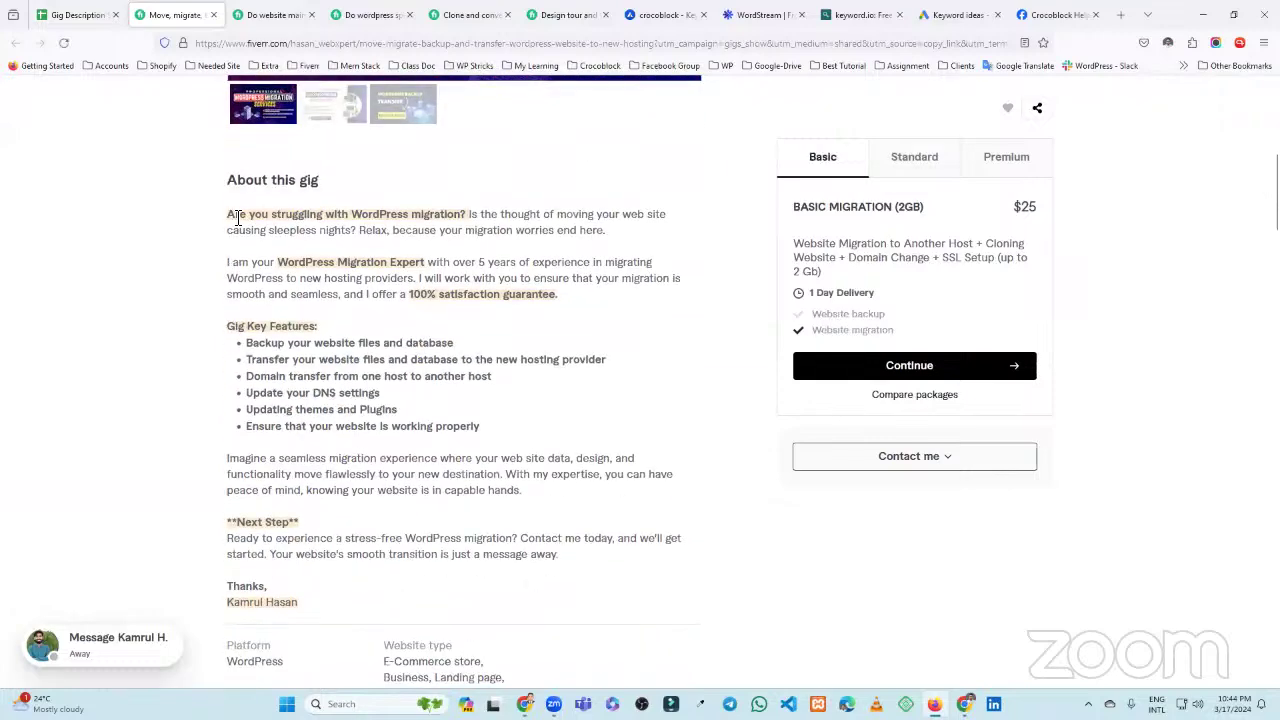
drag(228, 214, 597, 321)
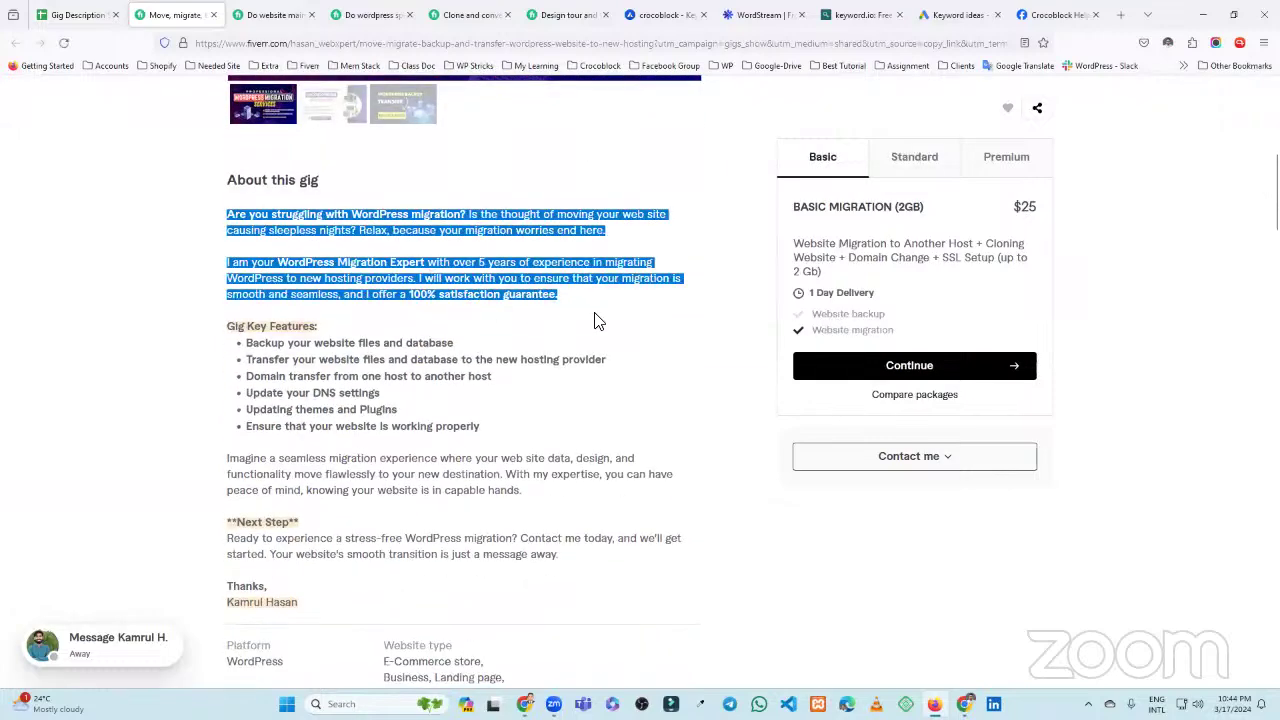
click(503, 320)
scroll(498, 320, down, 3)
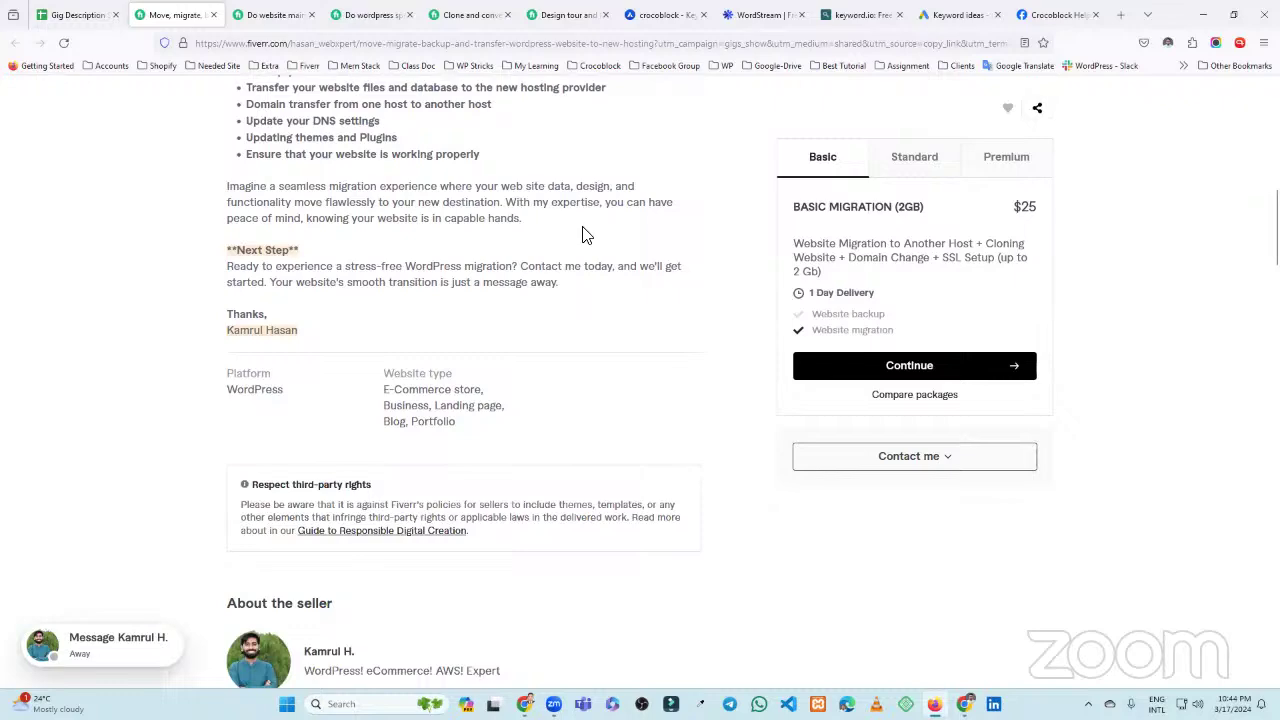
scroll(585, 235, up, 5)
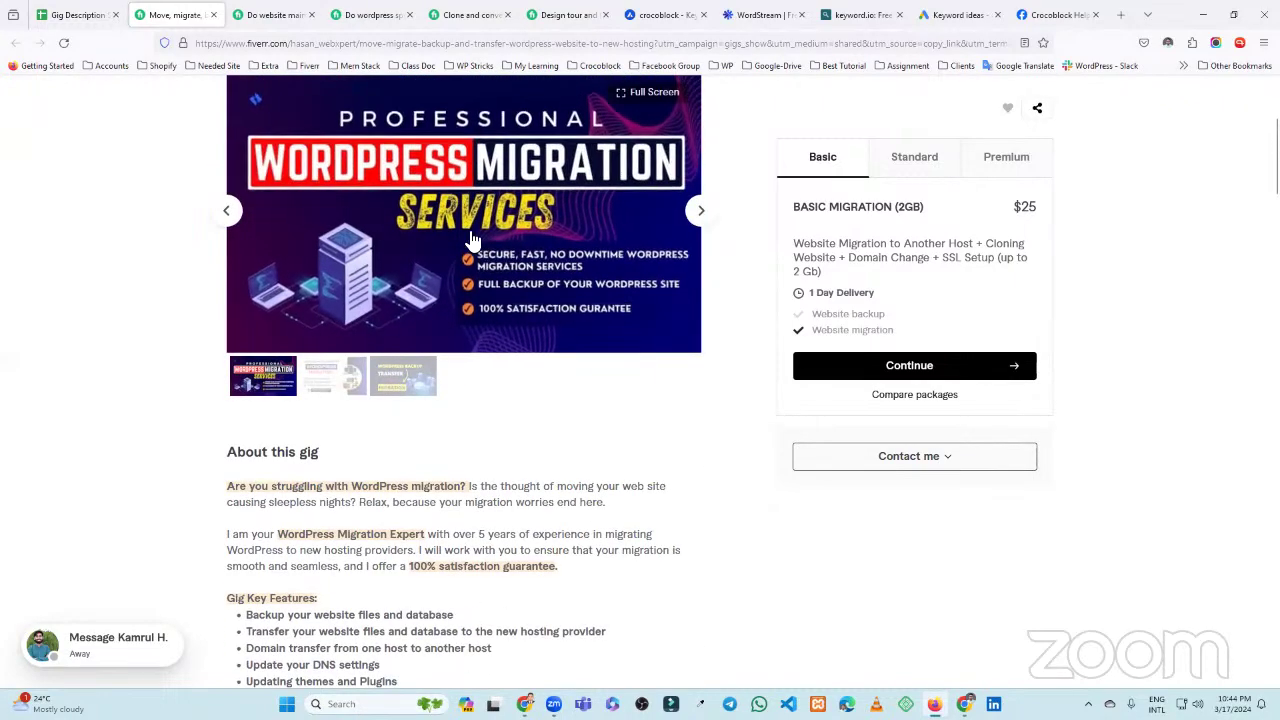
scroll(440, 240, up, 1)
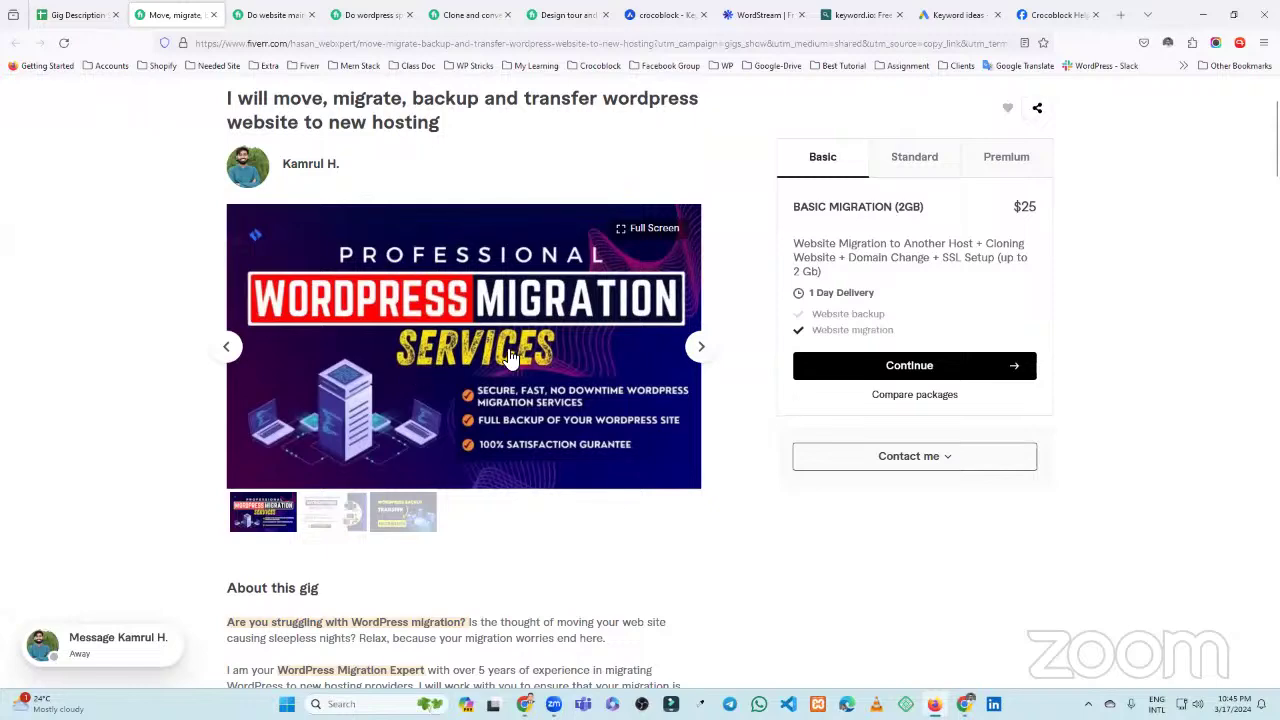
Return to the responses spreadsheet and open the Fiverr gig linked in cell D7
click(76, 14)
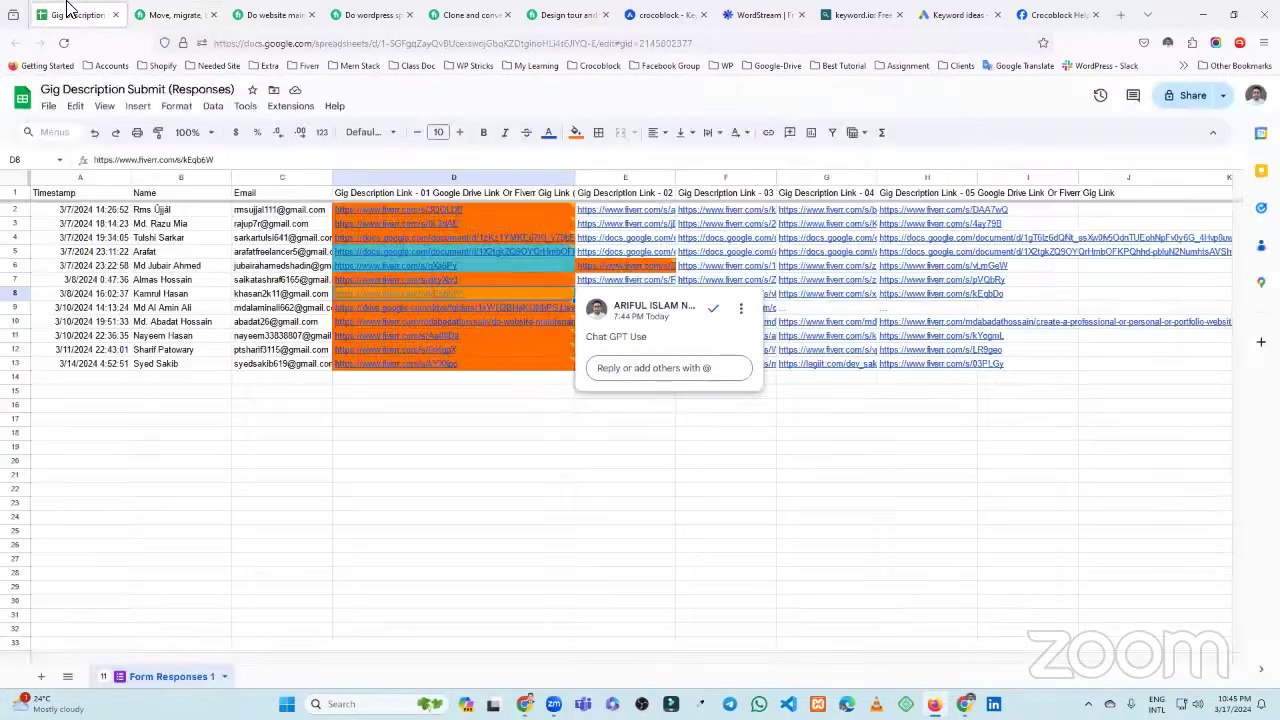
click(445, 282)
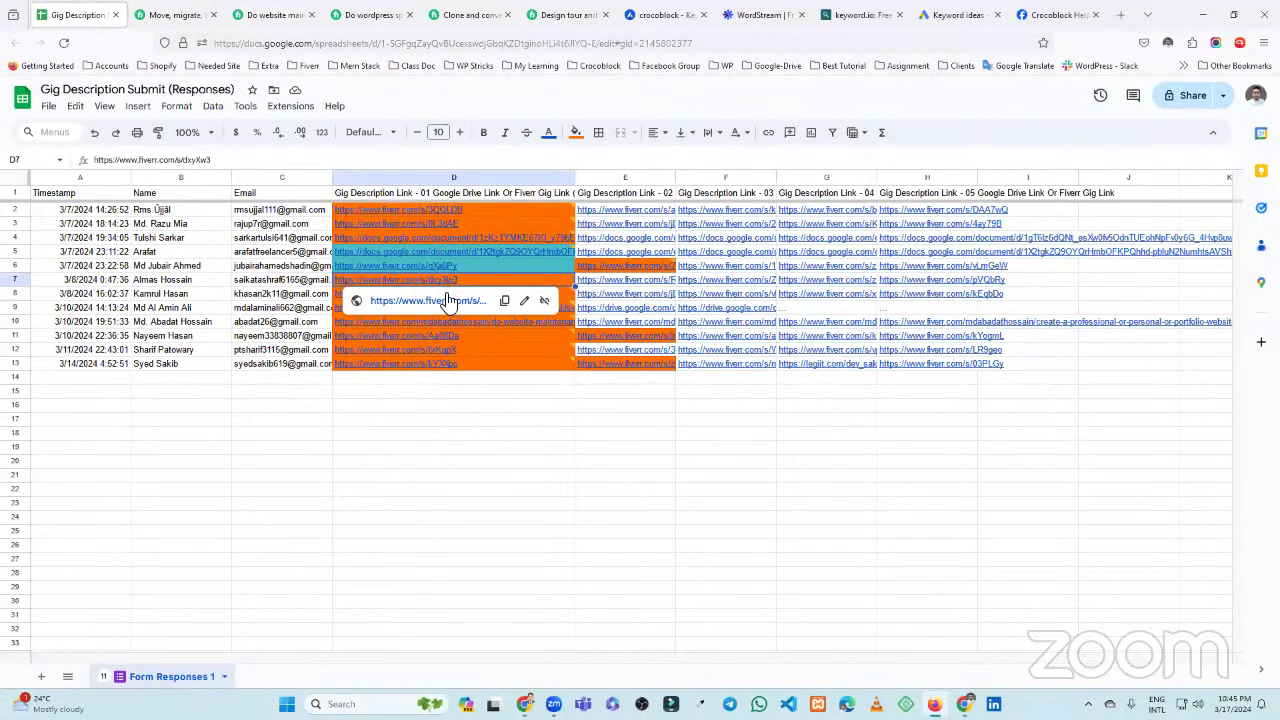
click(530, 297)
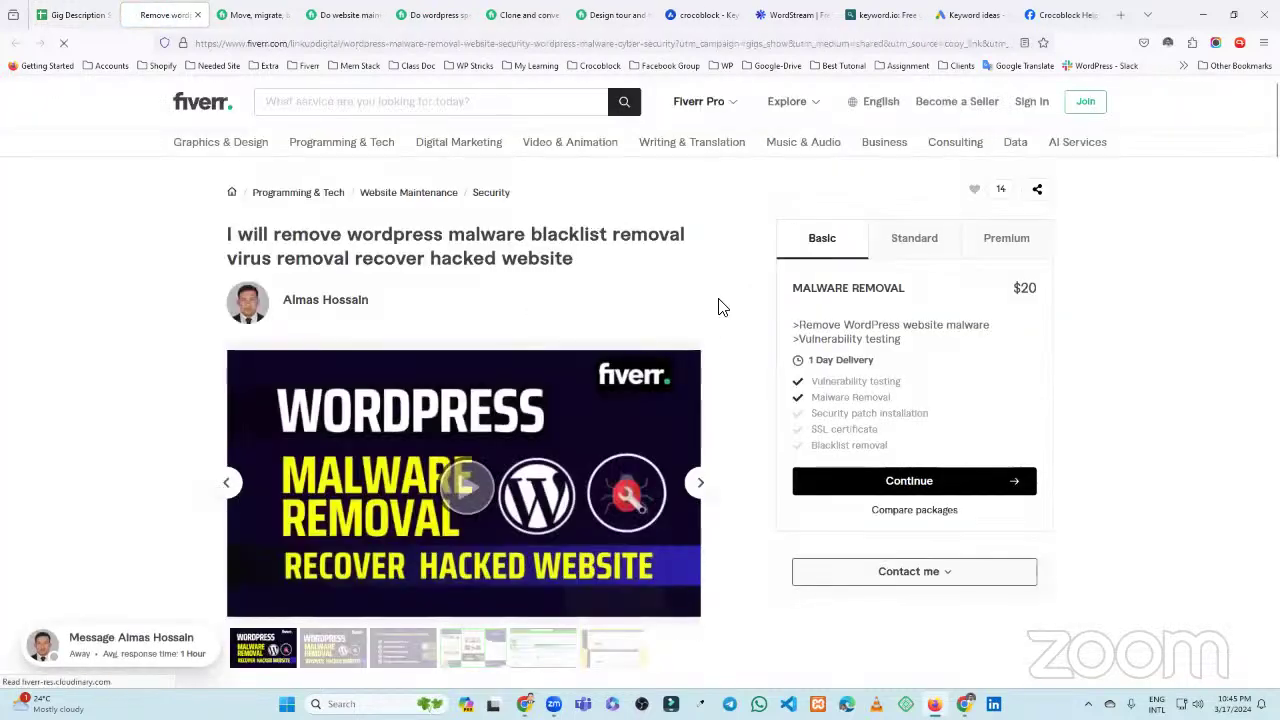
Play the WordPress malware removal gig's video and review its description, including the What You'll Get and Why Choose Me sections
scroll(712, 285, down, 2)
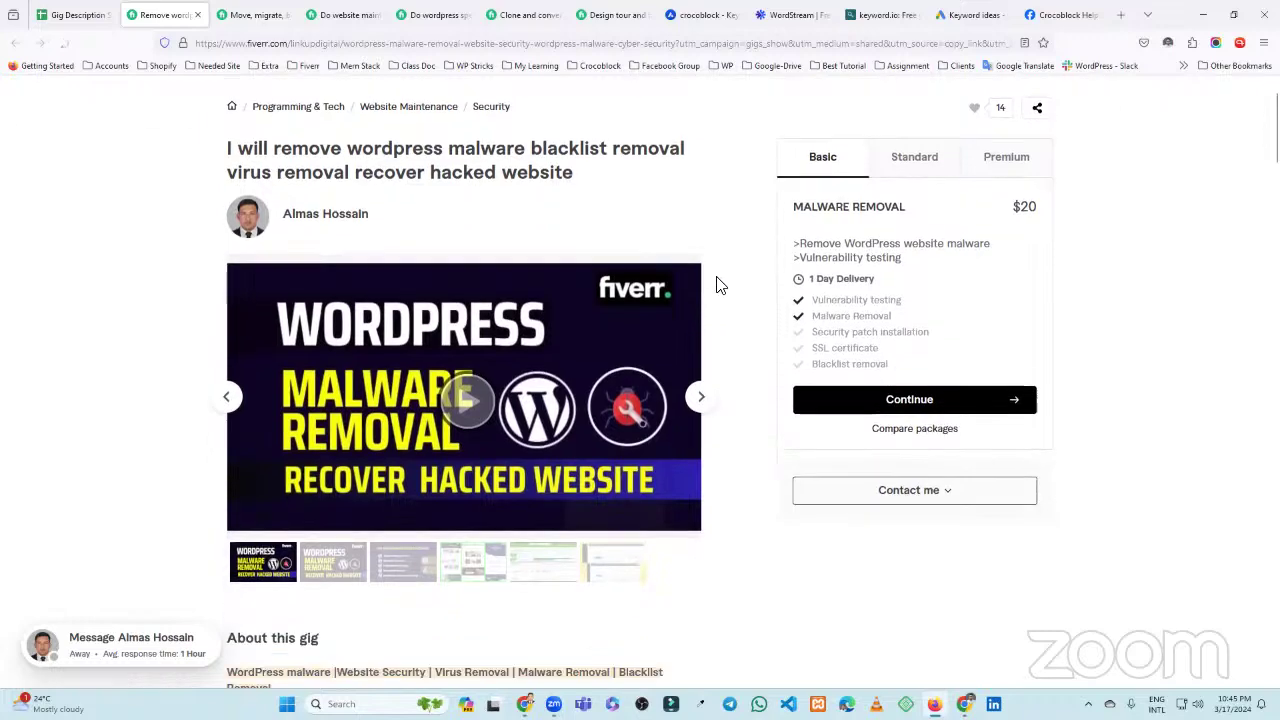
click(478, 357)
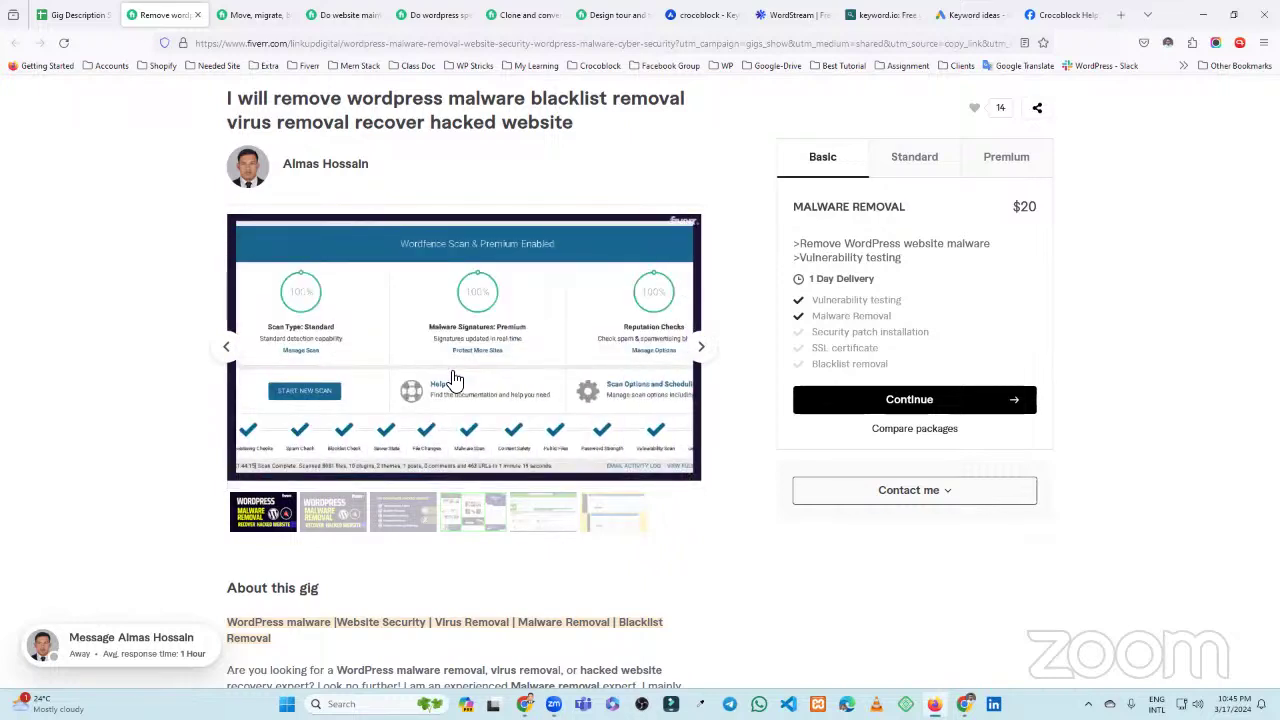
scroll(480, 408, down, 3)
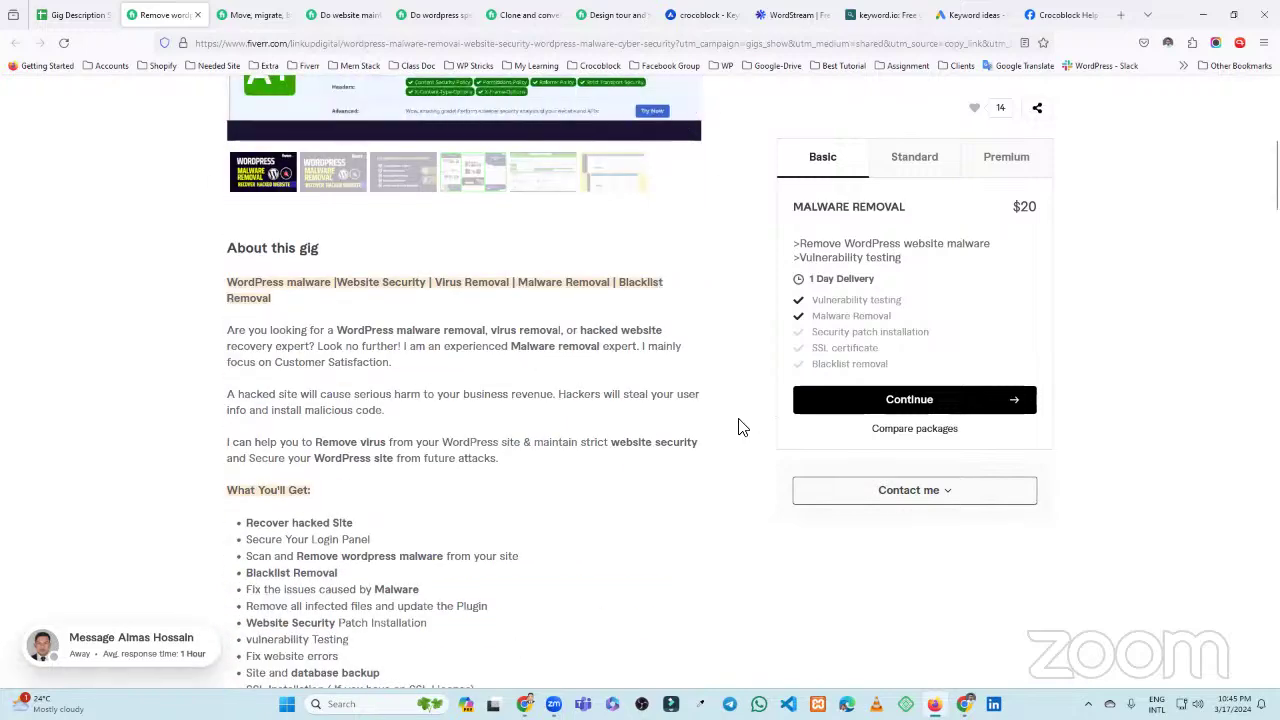
scroll(720, 432, down, 4)
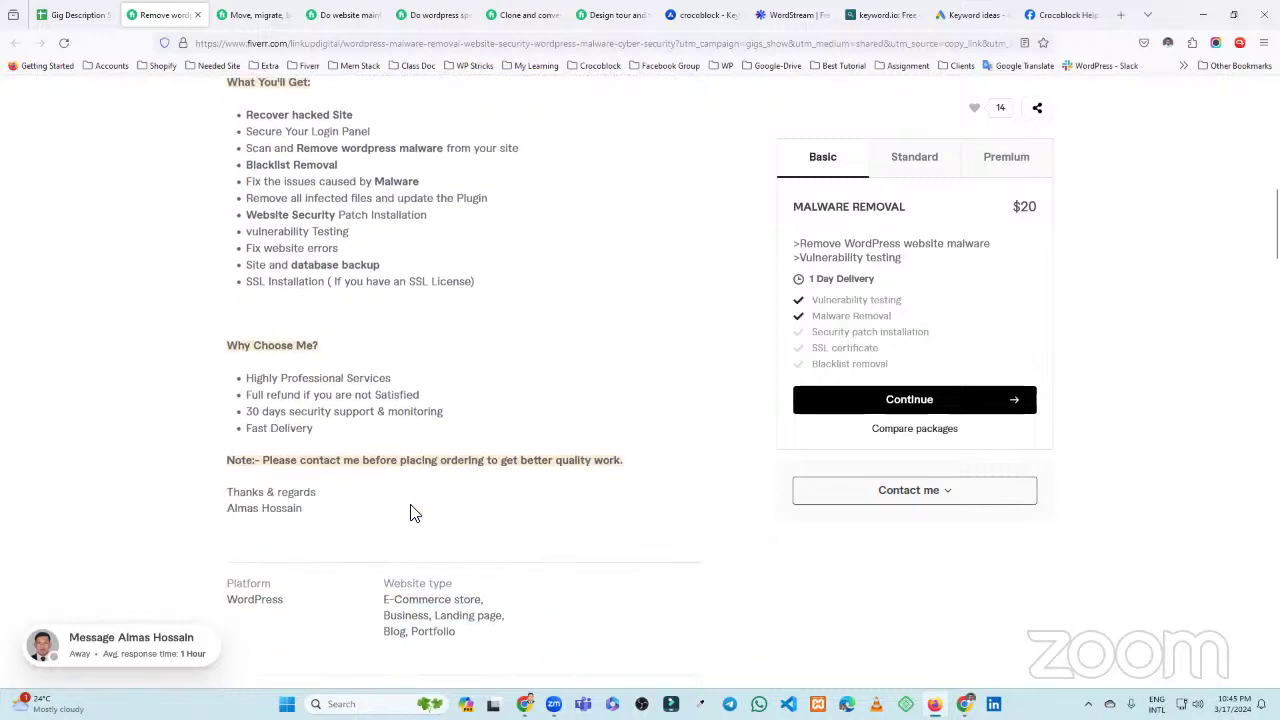
scroll(317, 402, up, 2)
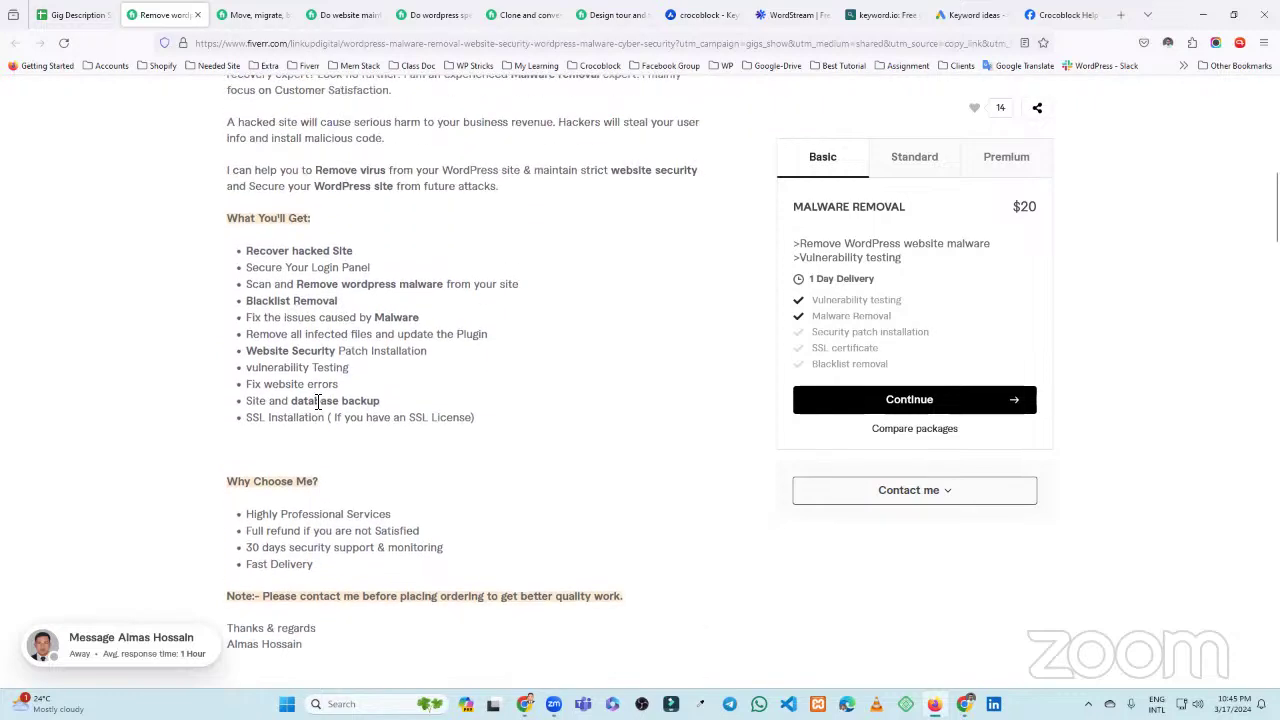
scroll(414, 410, up, 1)
Return to the responses spreadsheet, check the links in row 6 and open the Fiverr gig linked in cell E6
click(82, 14)
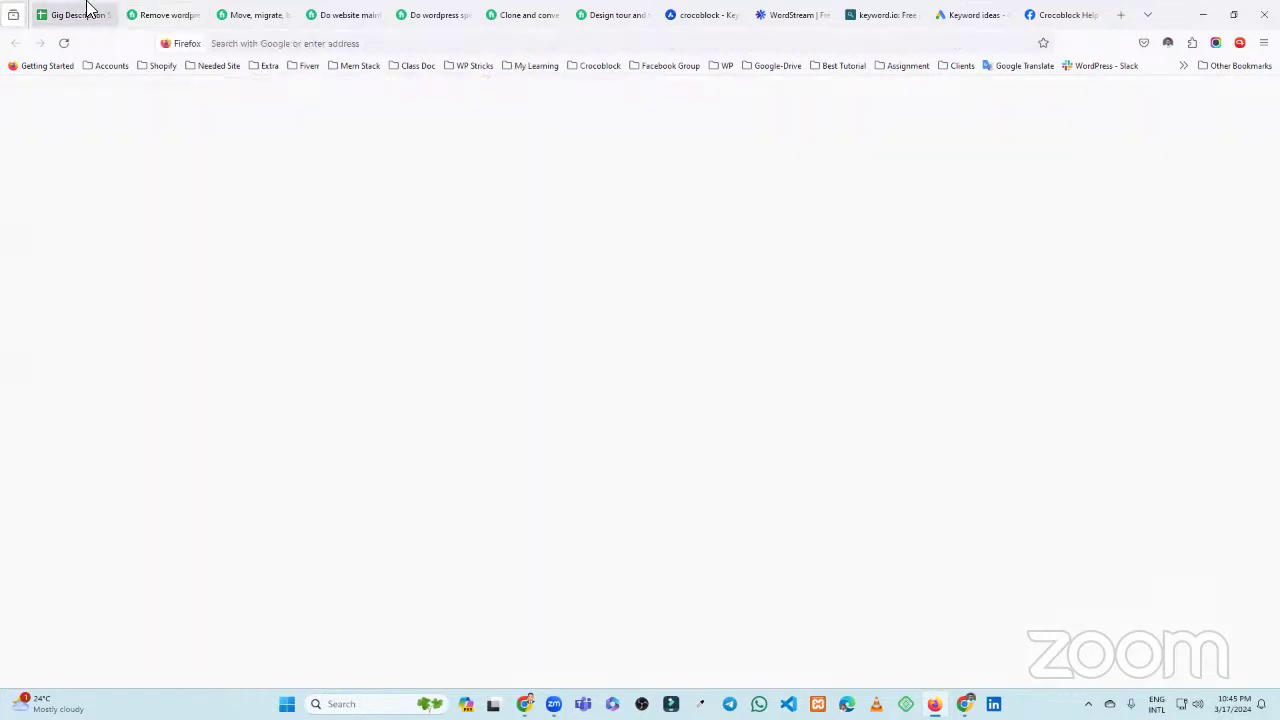
click(431, 270)
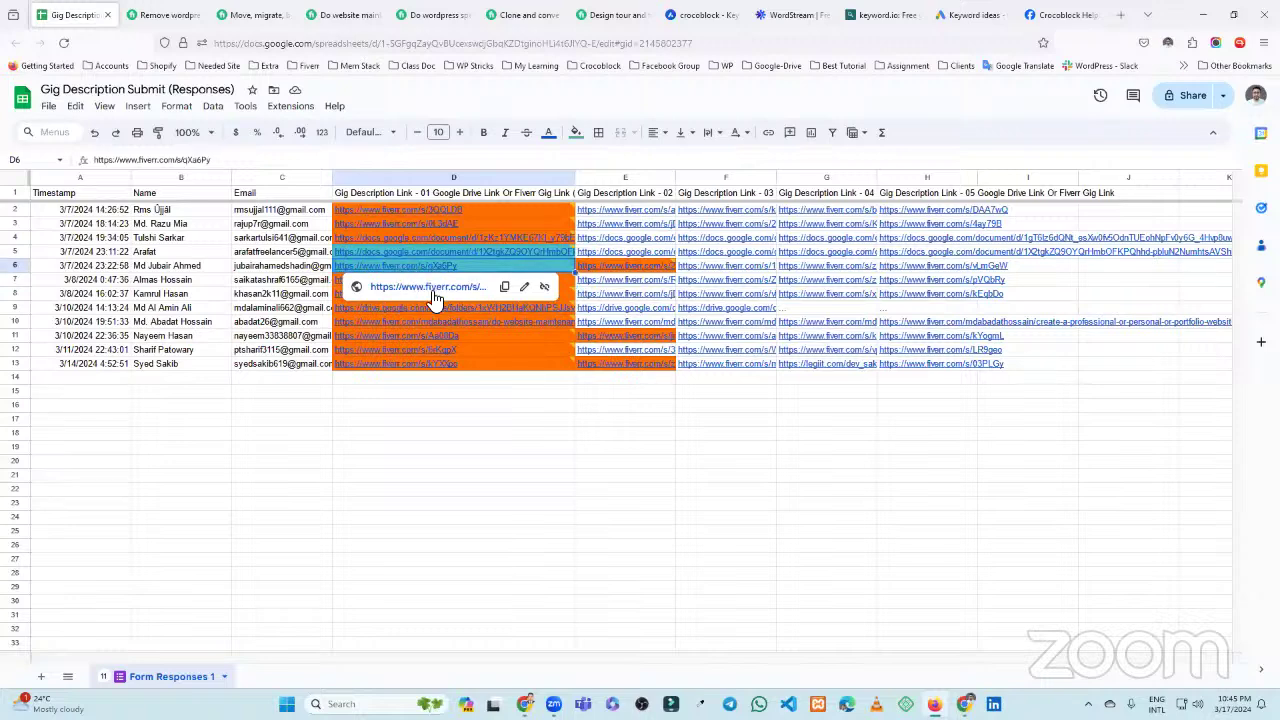
click(626, 267)
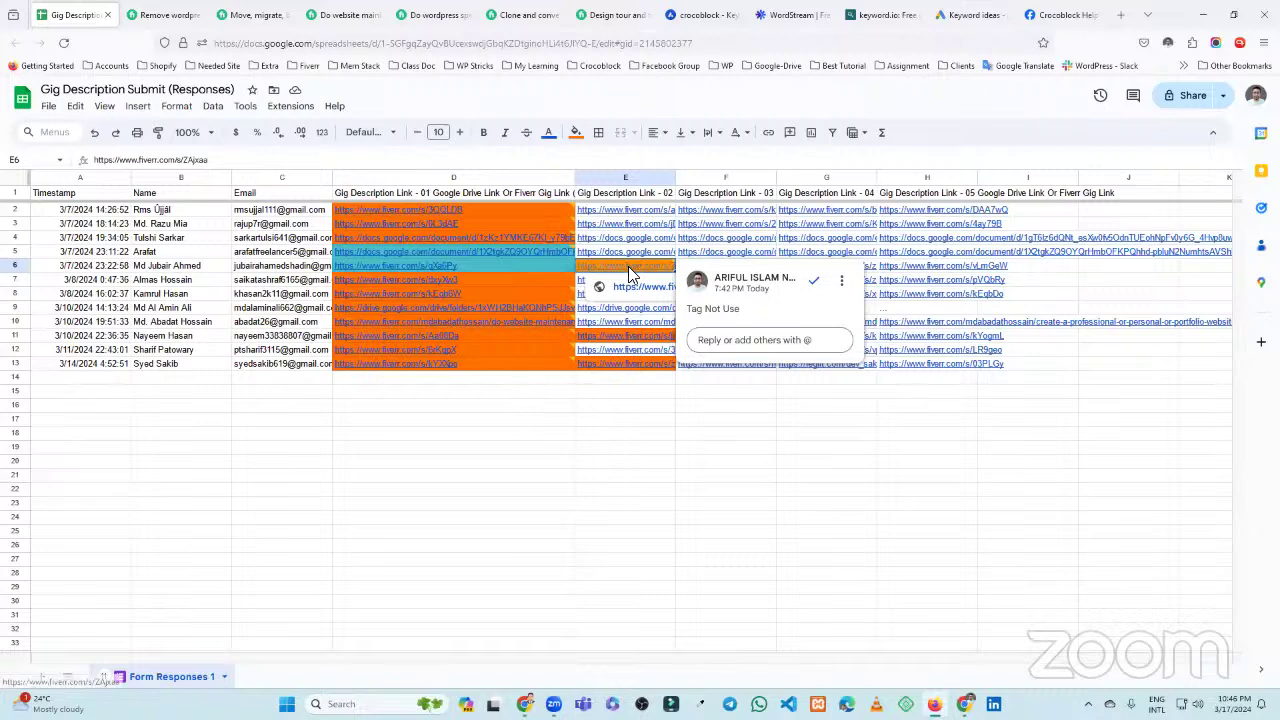
click(645, 287)
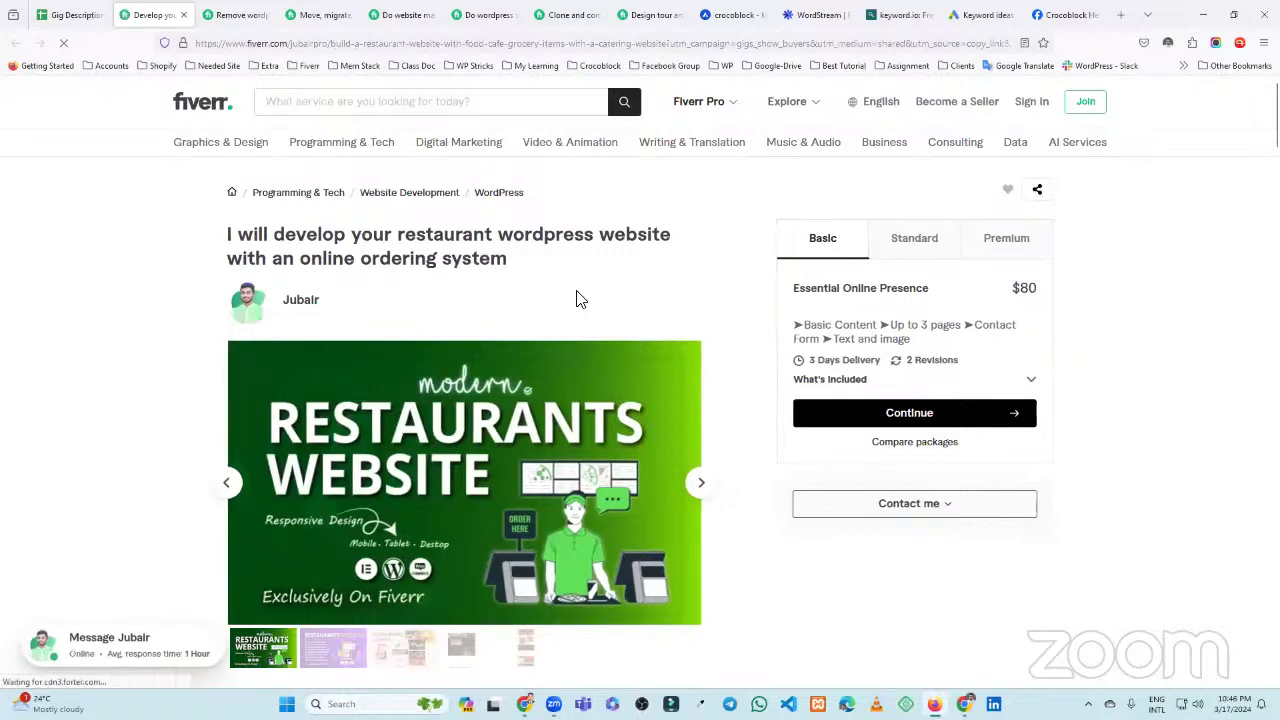
Review the restaurant website gig's description, plugin and feature tags, and Premium package
scroll(474, 291, down, 6)
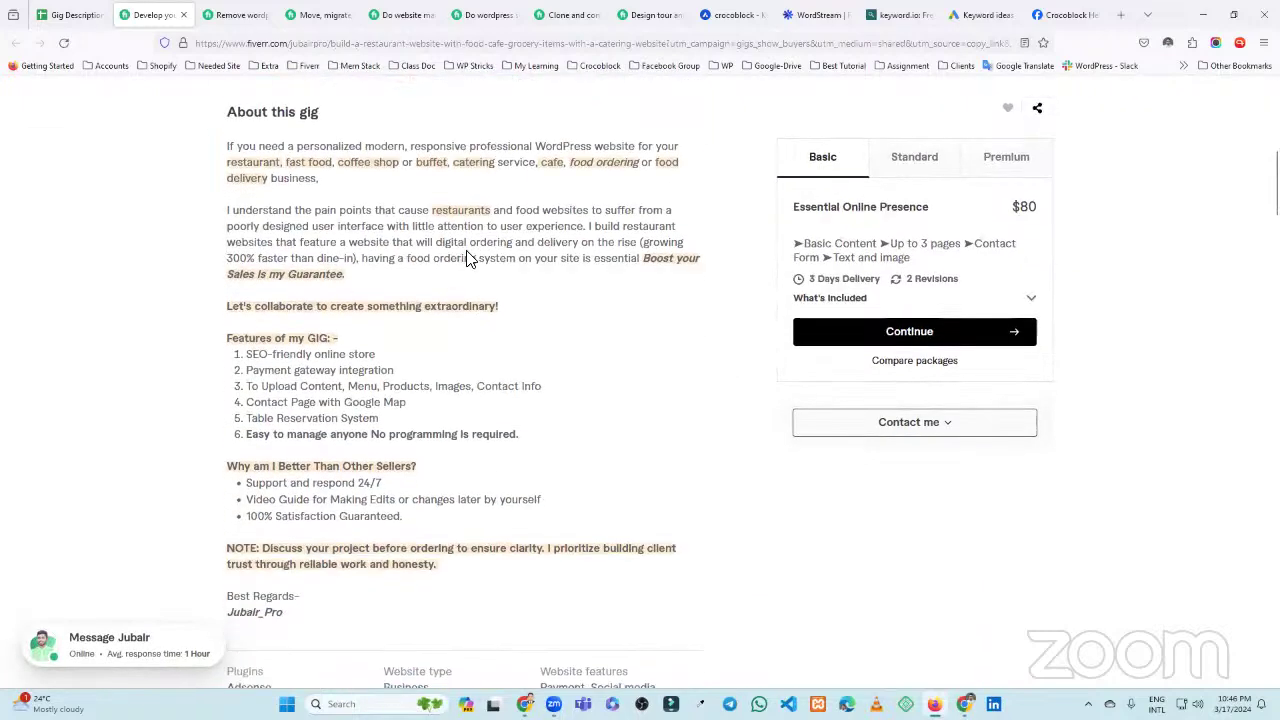
scroll(458, 262, down, 2)
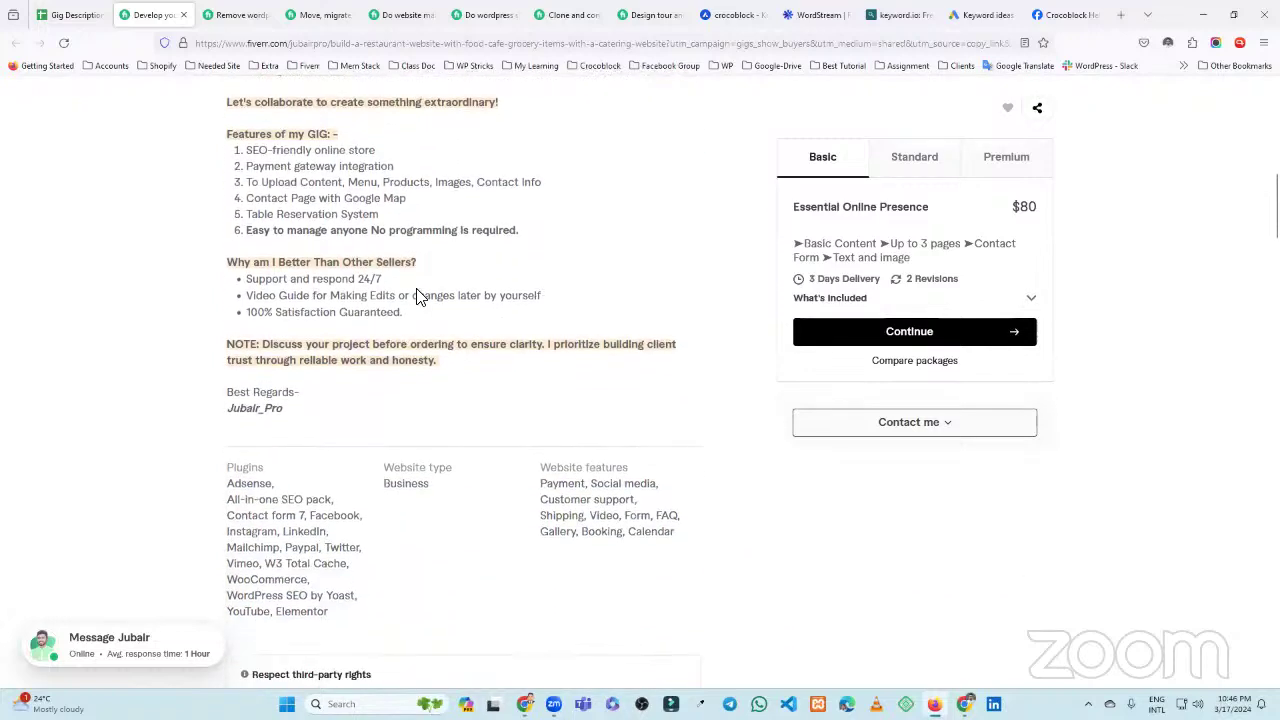
click(1003, 165)
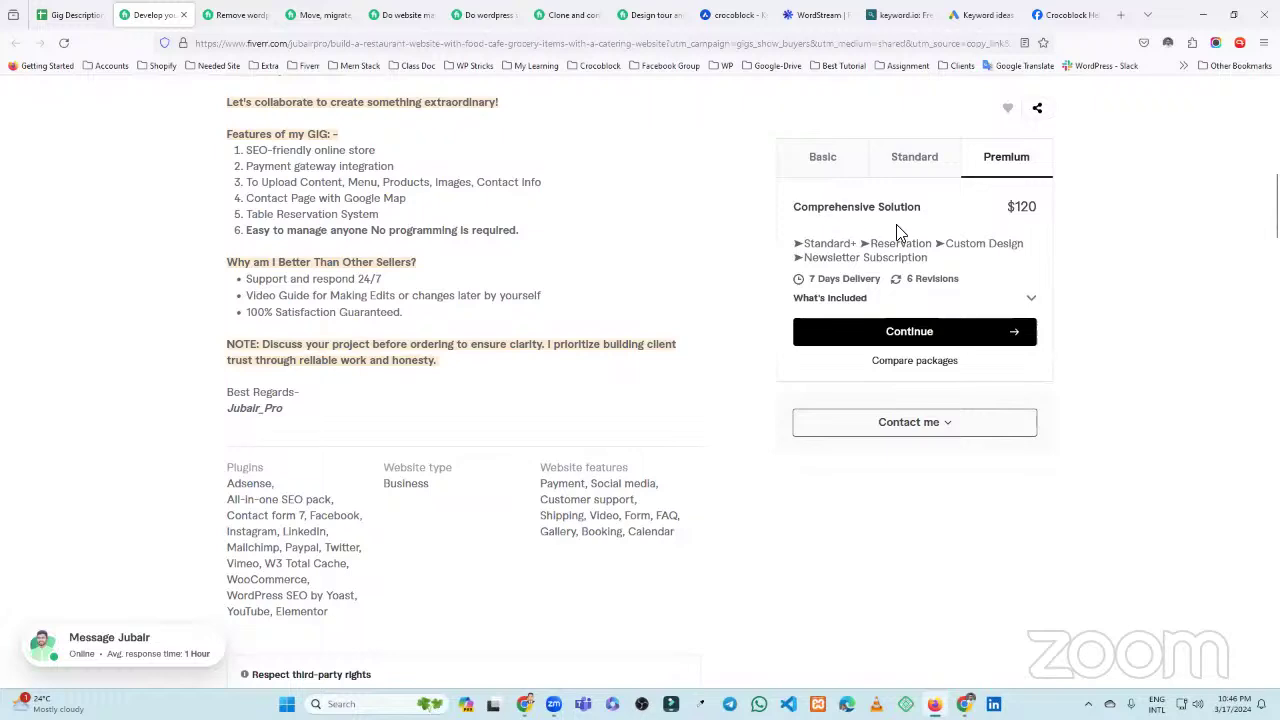
Return to the responses spreadsheet, check the comment on cell D5 and open the Landing page document linked in cell D4
click(70, 14)
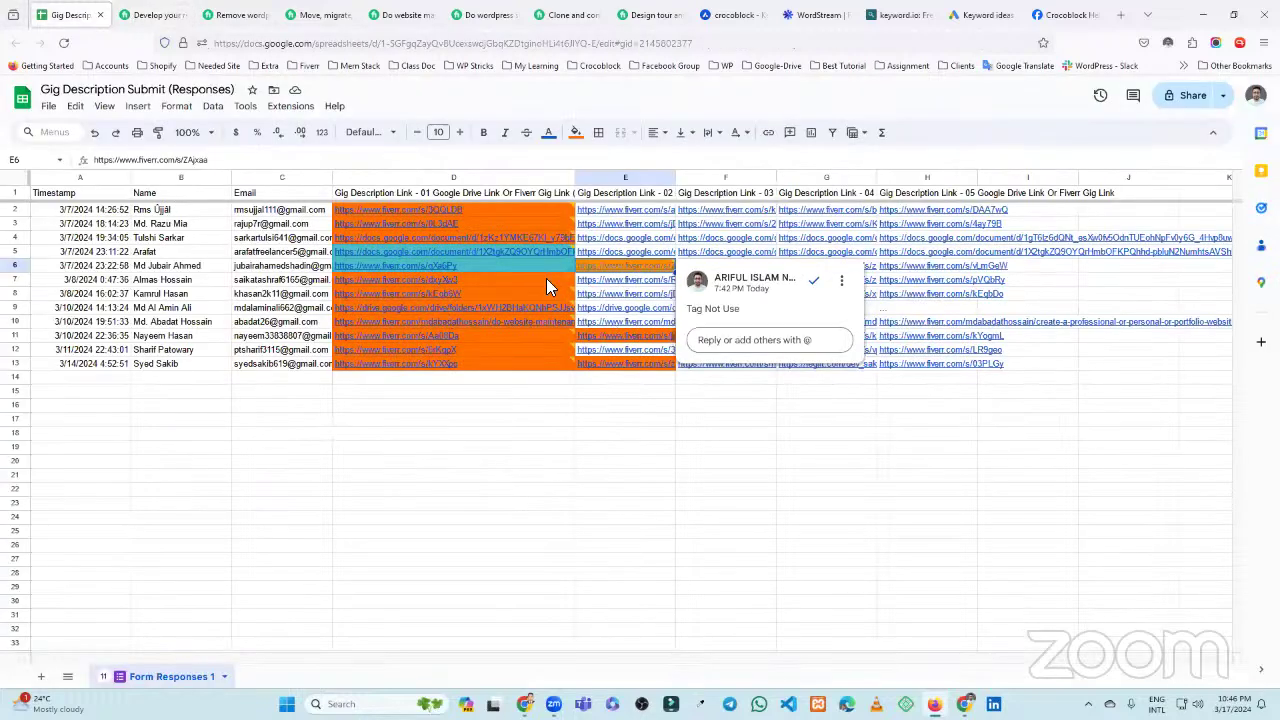
key(Left)
key(Up)
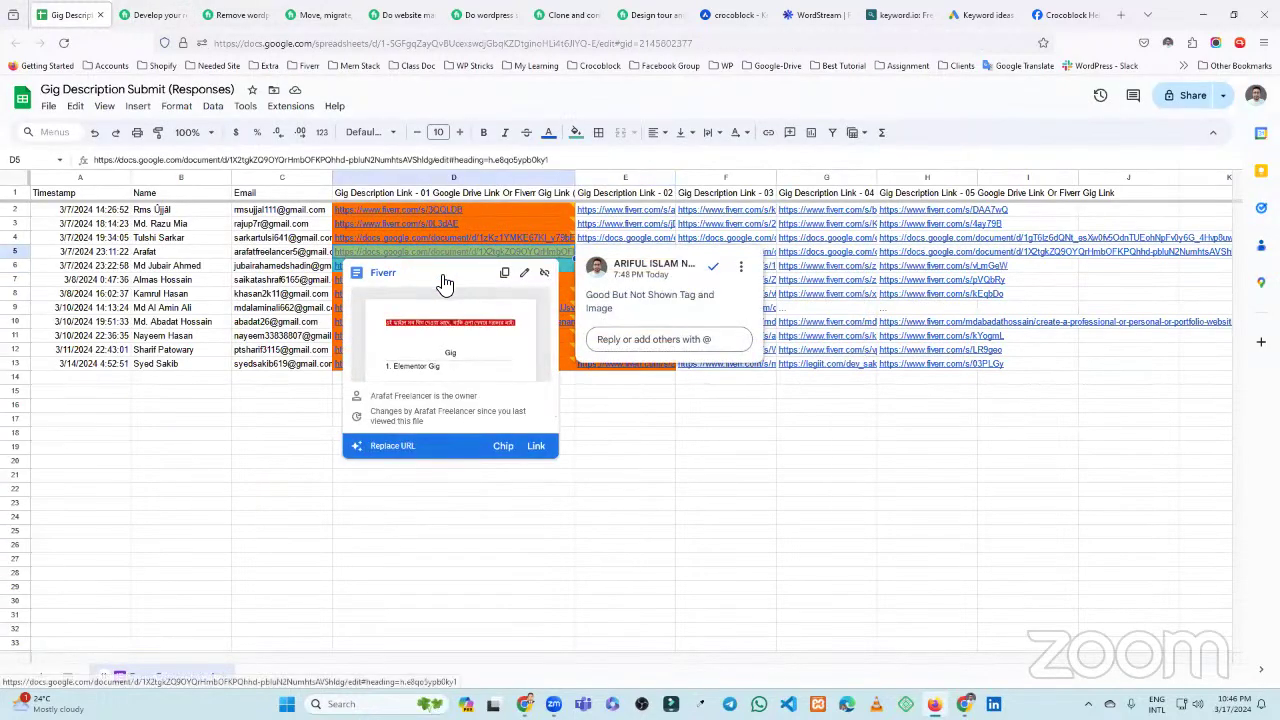
click(406, 240)
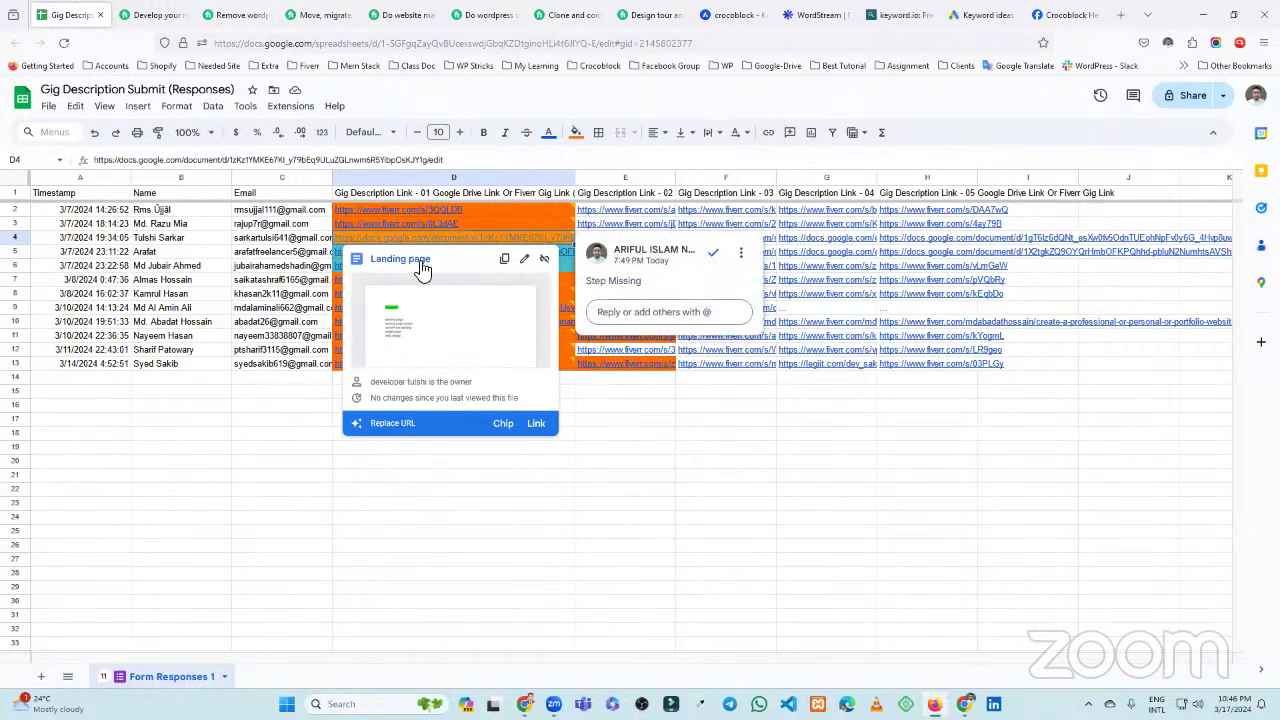
click(418, 262)
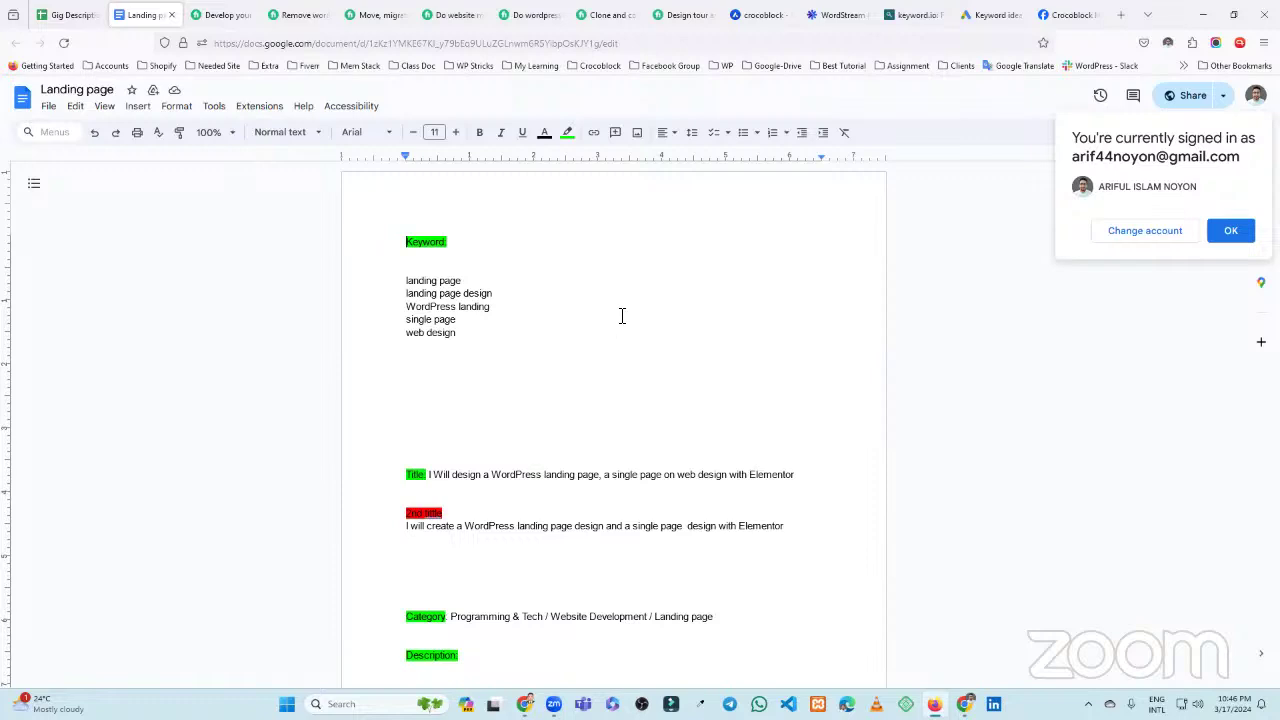
Review the Landing page document's titles, category and description paragraphs for missing steps
scroll(630, 314, down, 7)
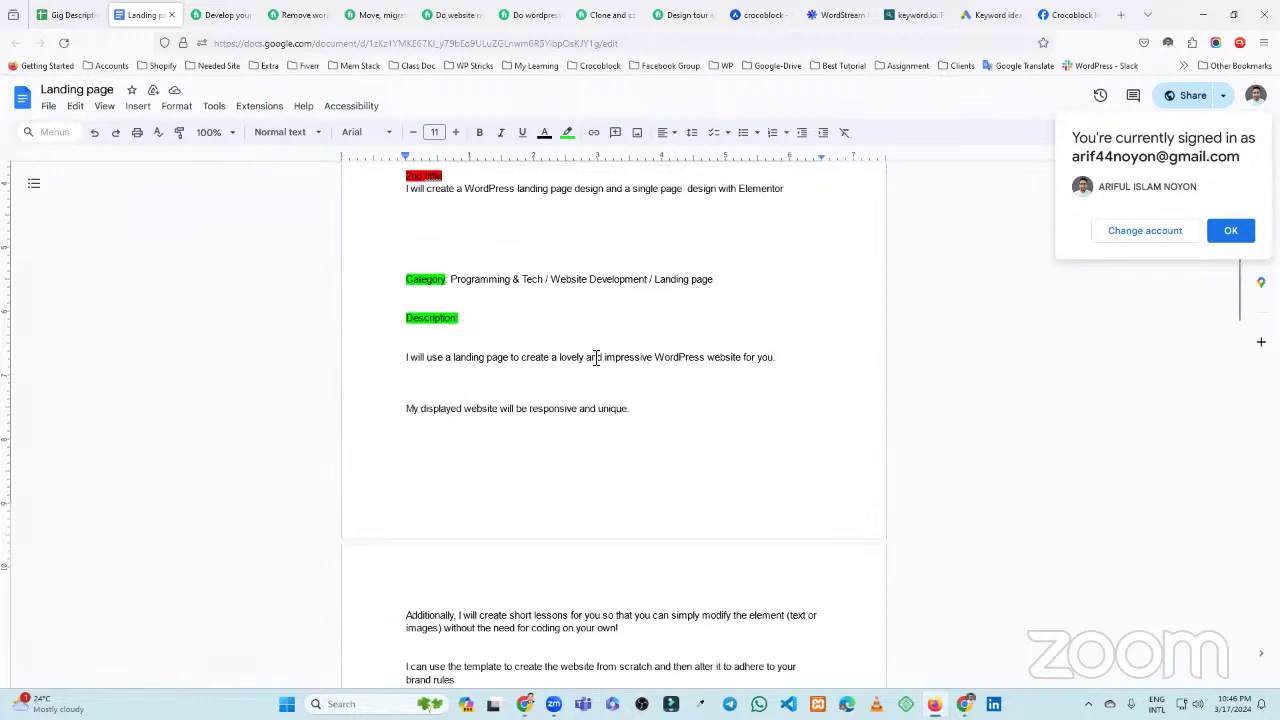
scroll(477, 343, up, 3)
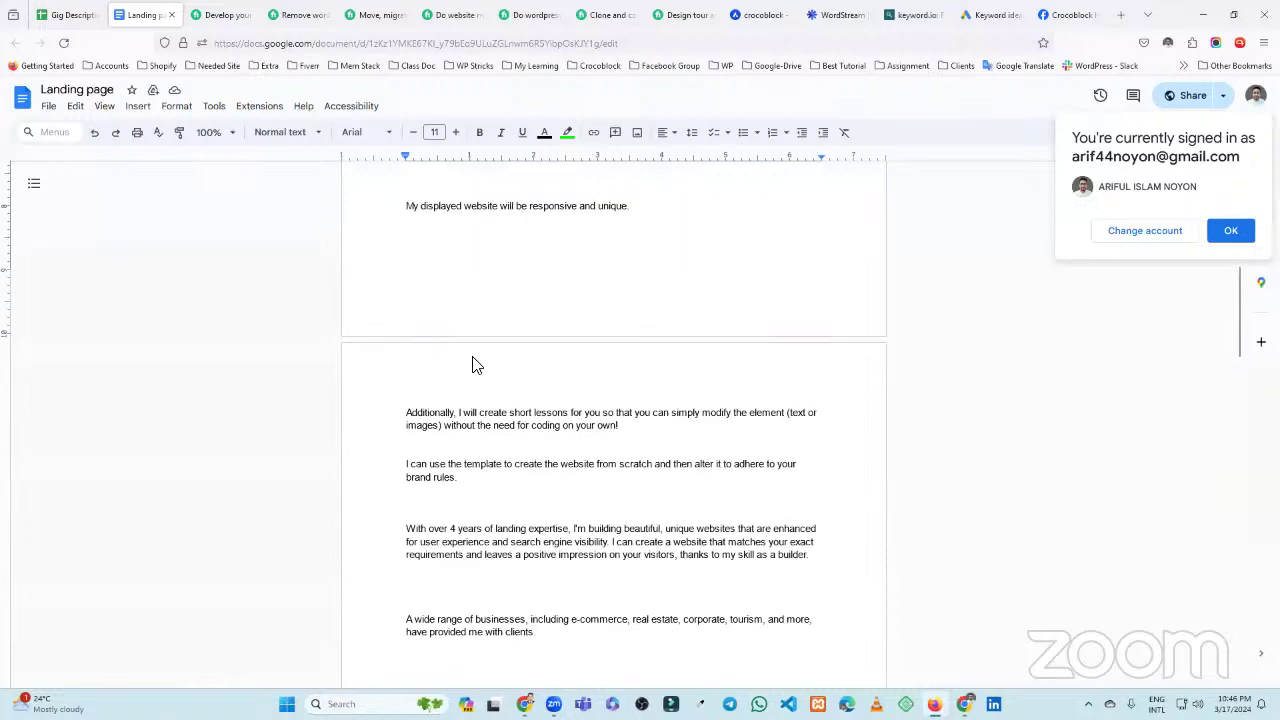
drag(402, 276, 371, 309)
click(669, 476)
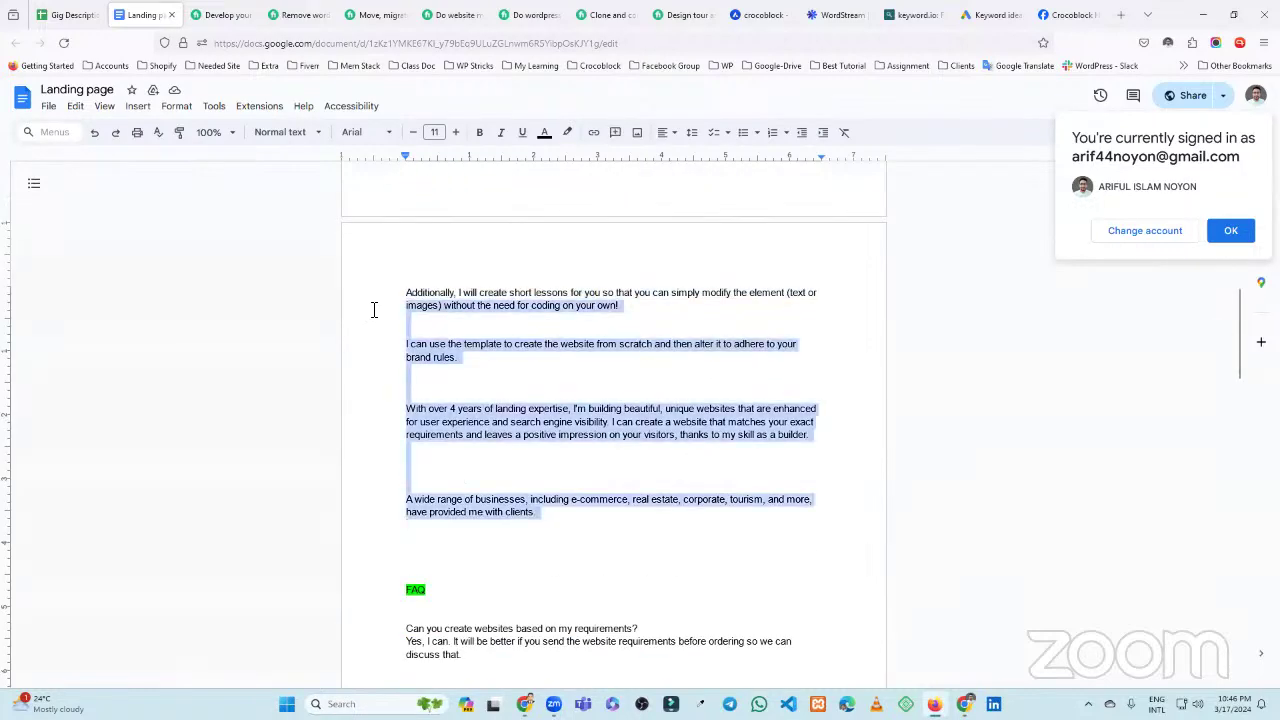
click(511, 400)
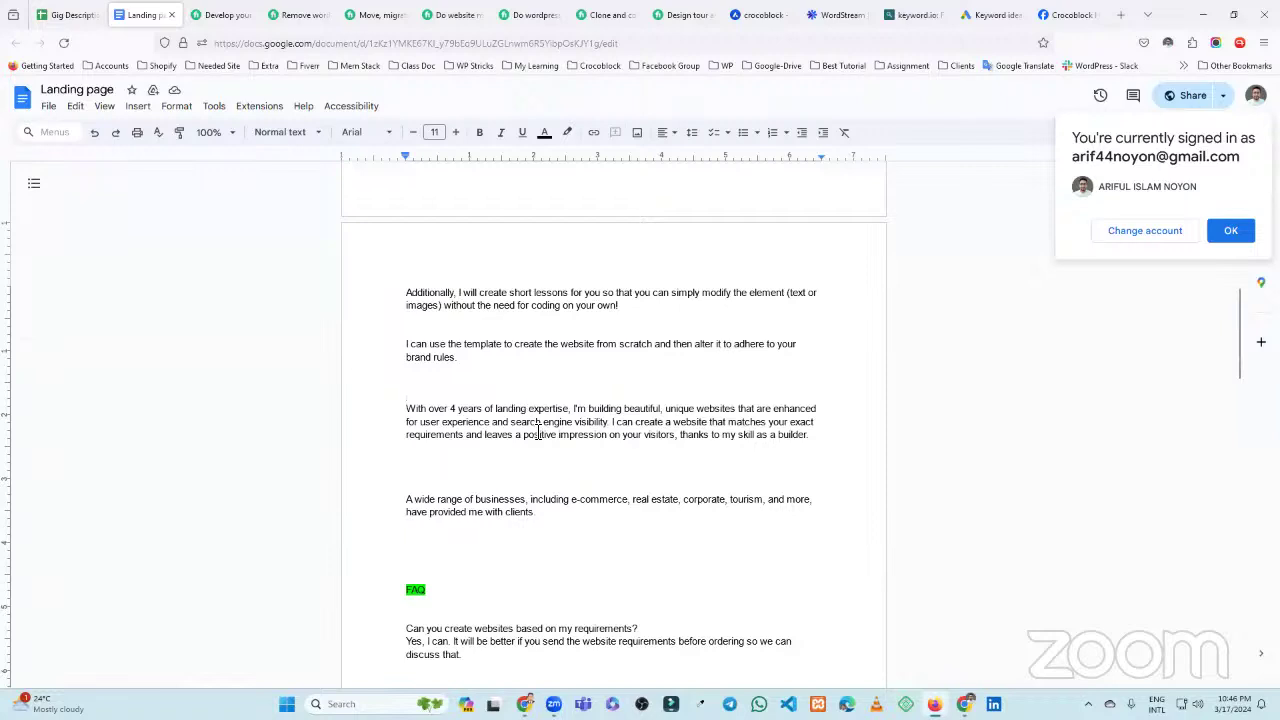
Return to the responses spreadsheet, check the comment on cell D3 and open its linked Fiverr gig
click(80, 14)
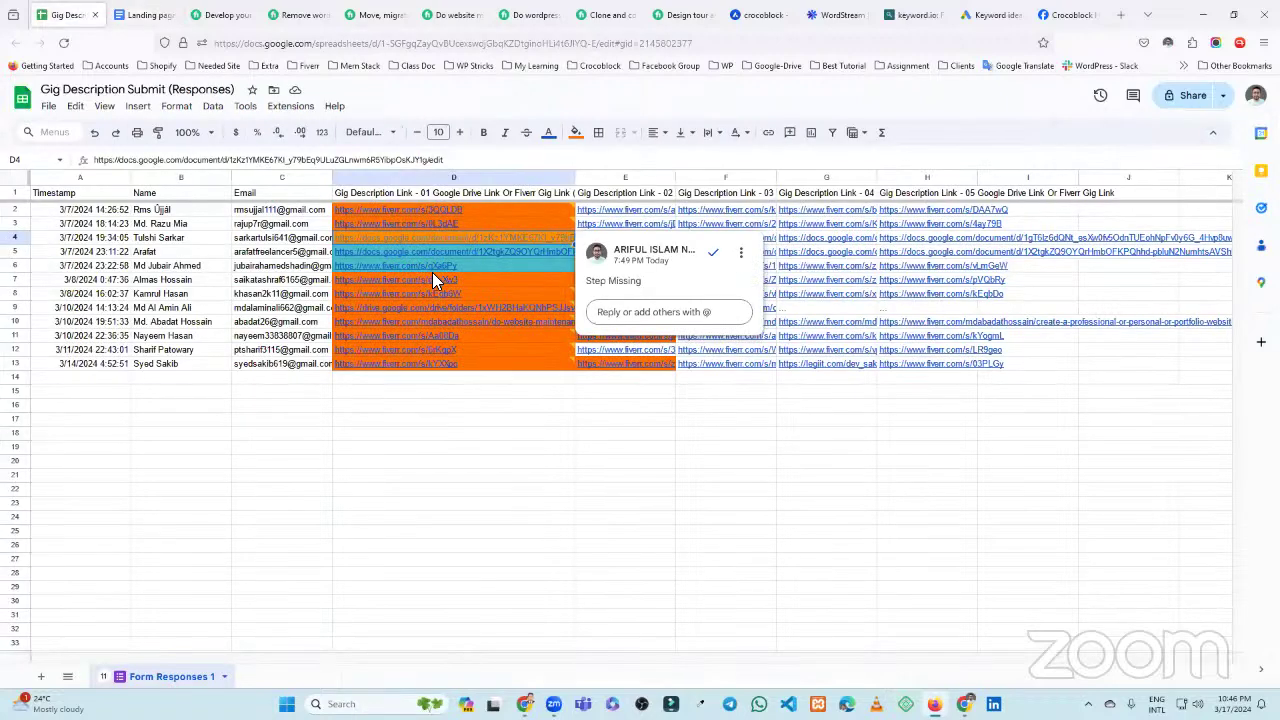
click(421, 225)
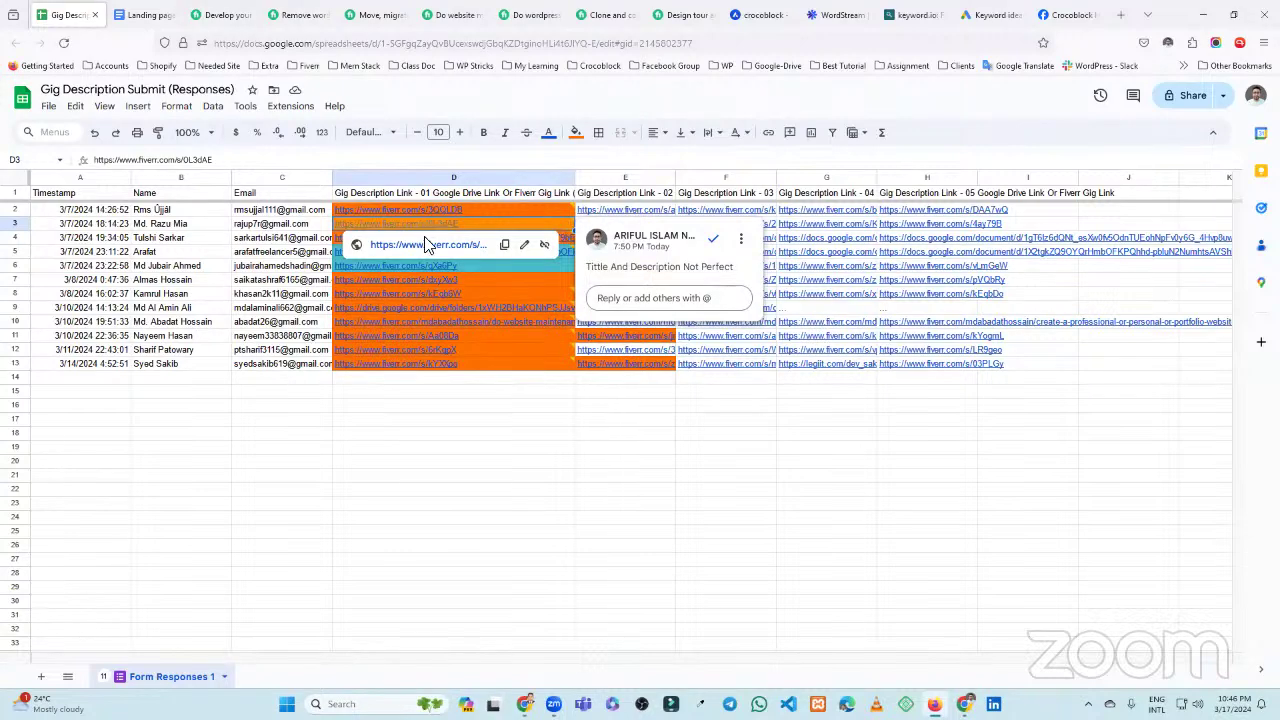
click(428, 243)
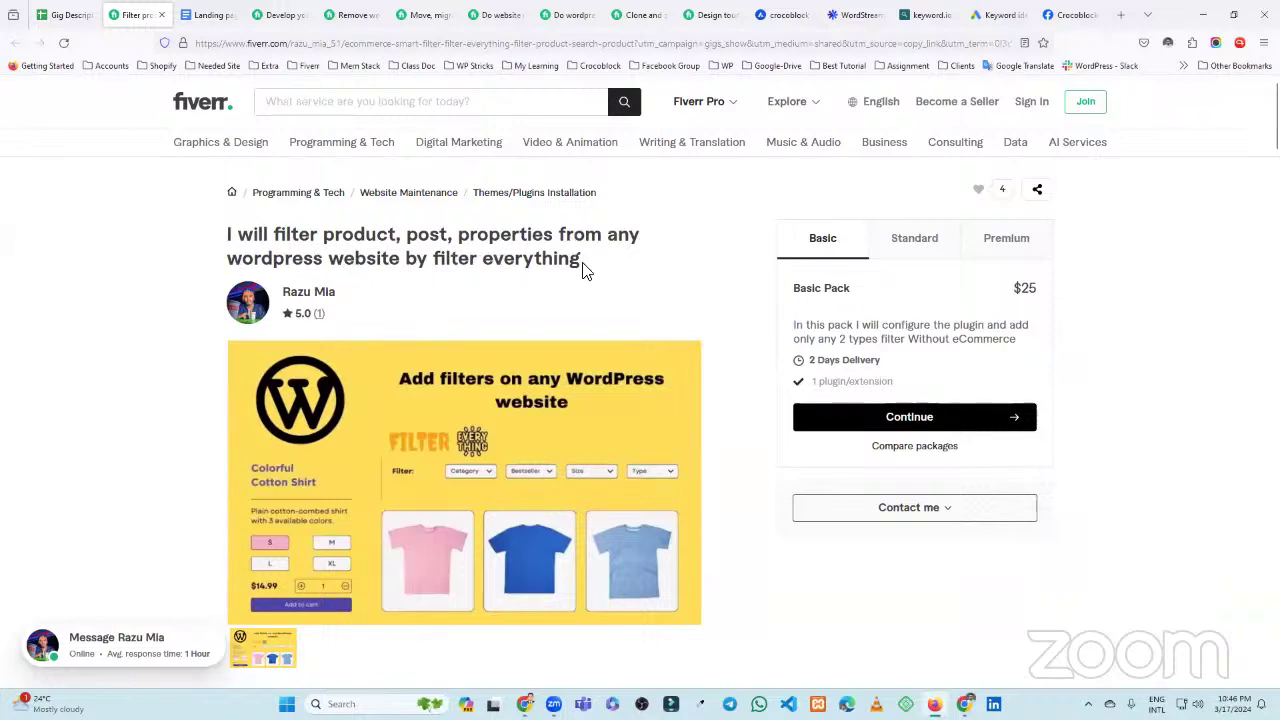
Examine the product filter gig's title wording and compare it with the gallery image
drag(582, 262, 237, 232)
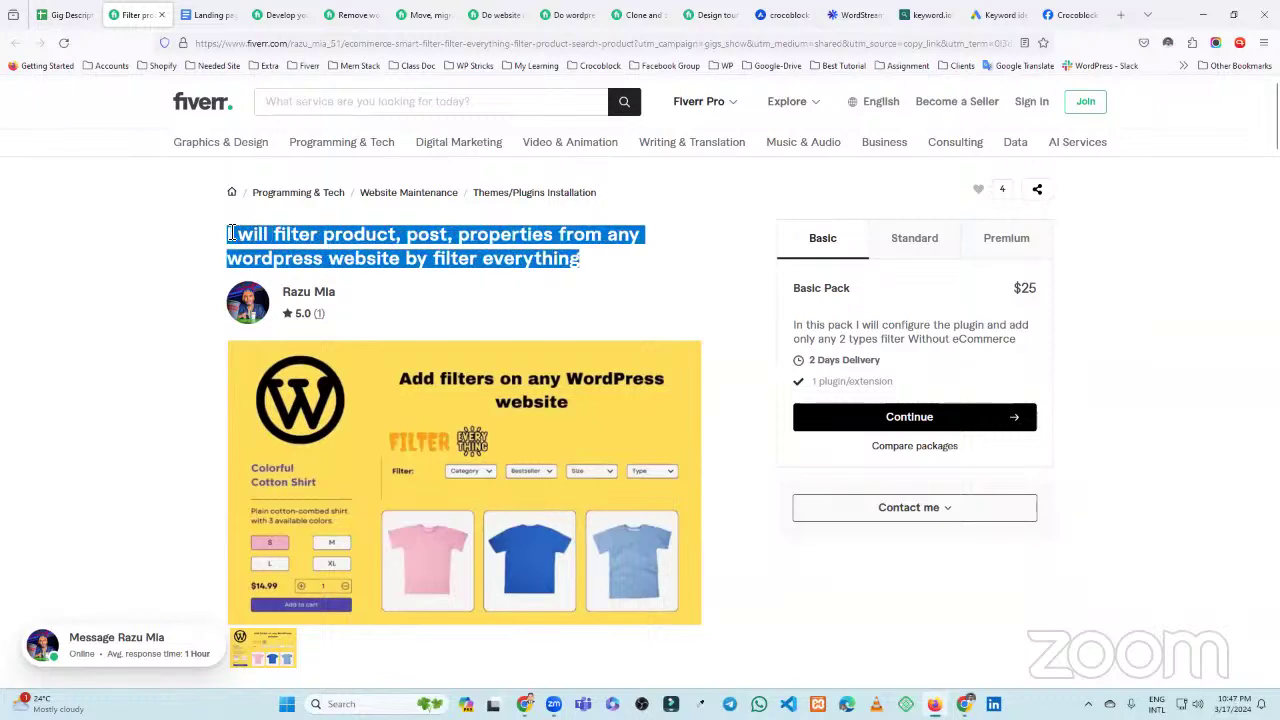
click(333, 265)
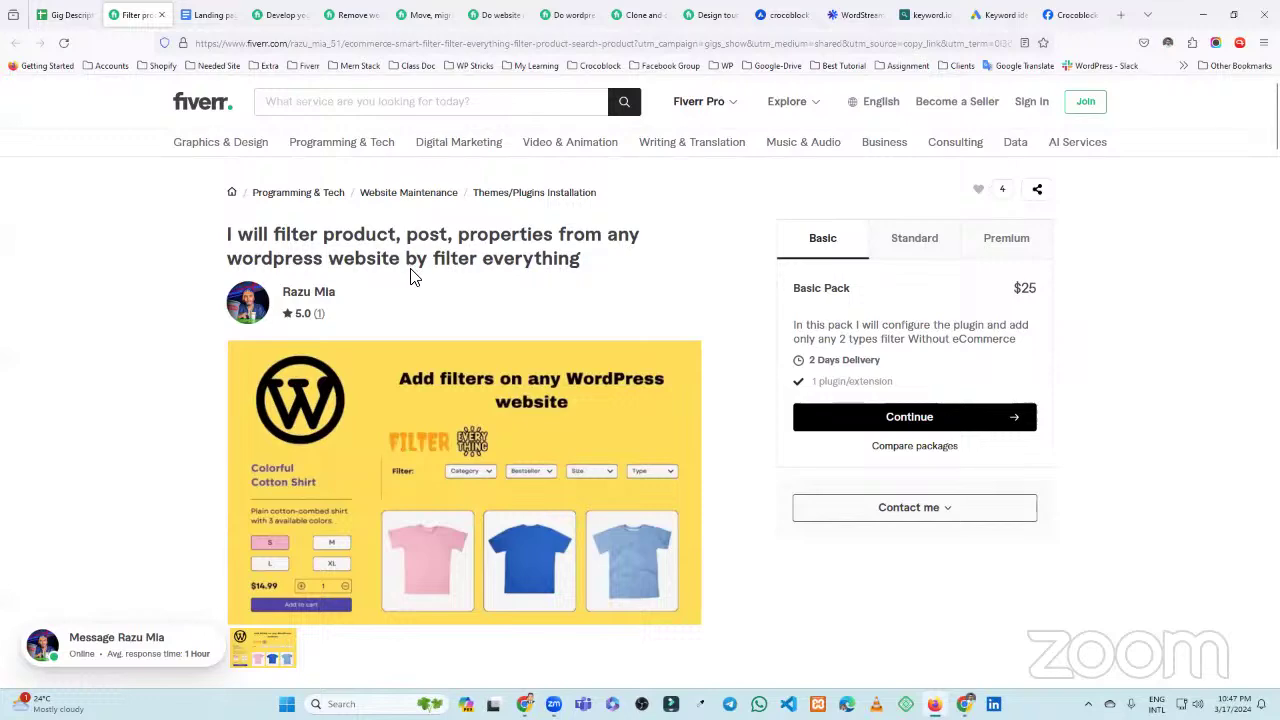
scroll(410, 277, down, 2)
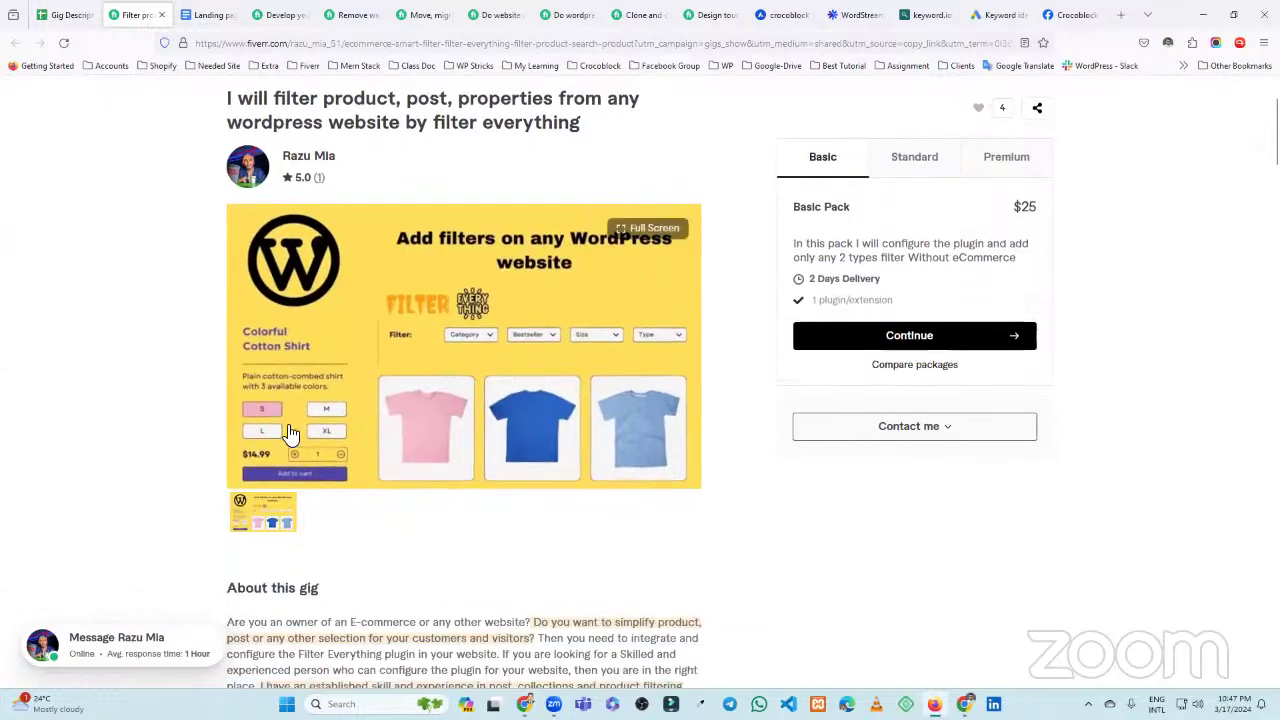
scroll(434, 374, up, 2)
drag(355, 237, 524, 258)
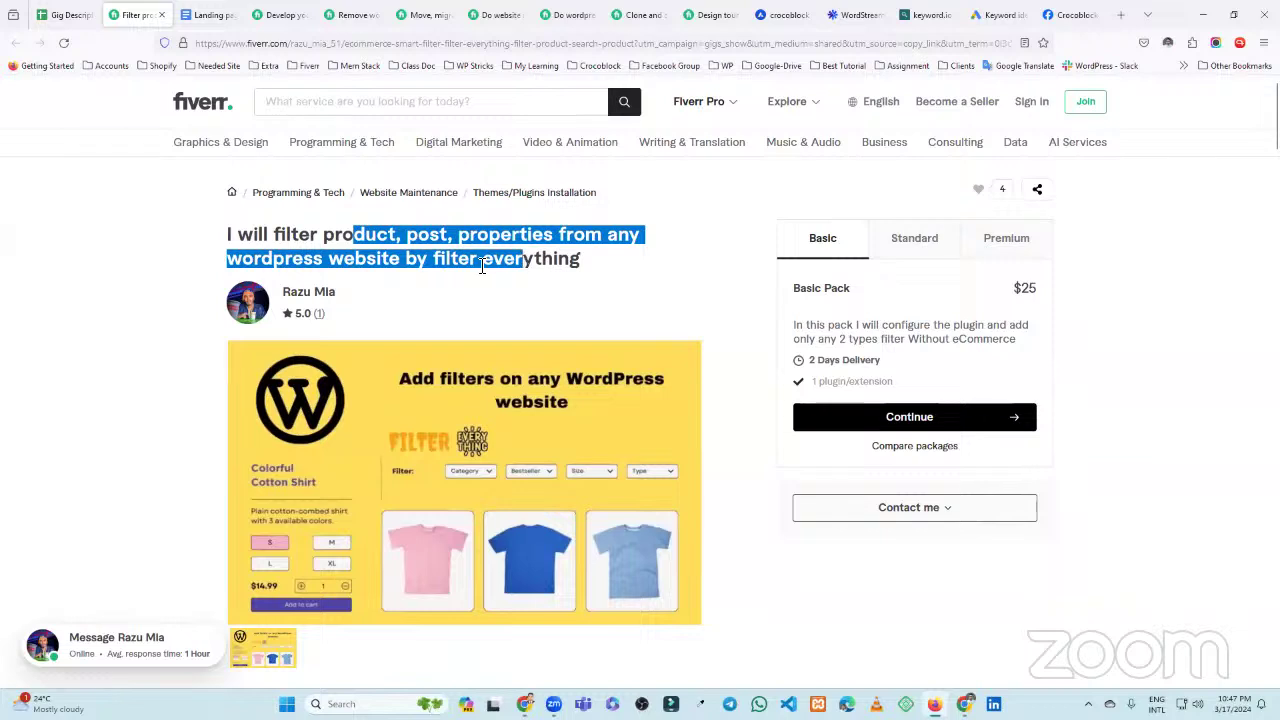
click(447, 281)
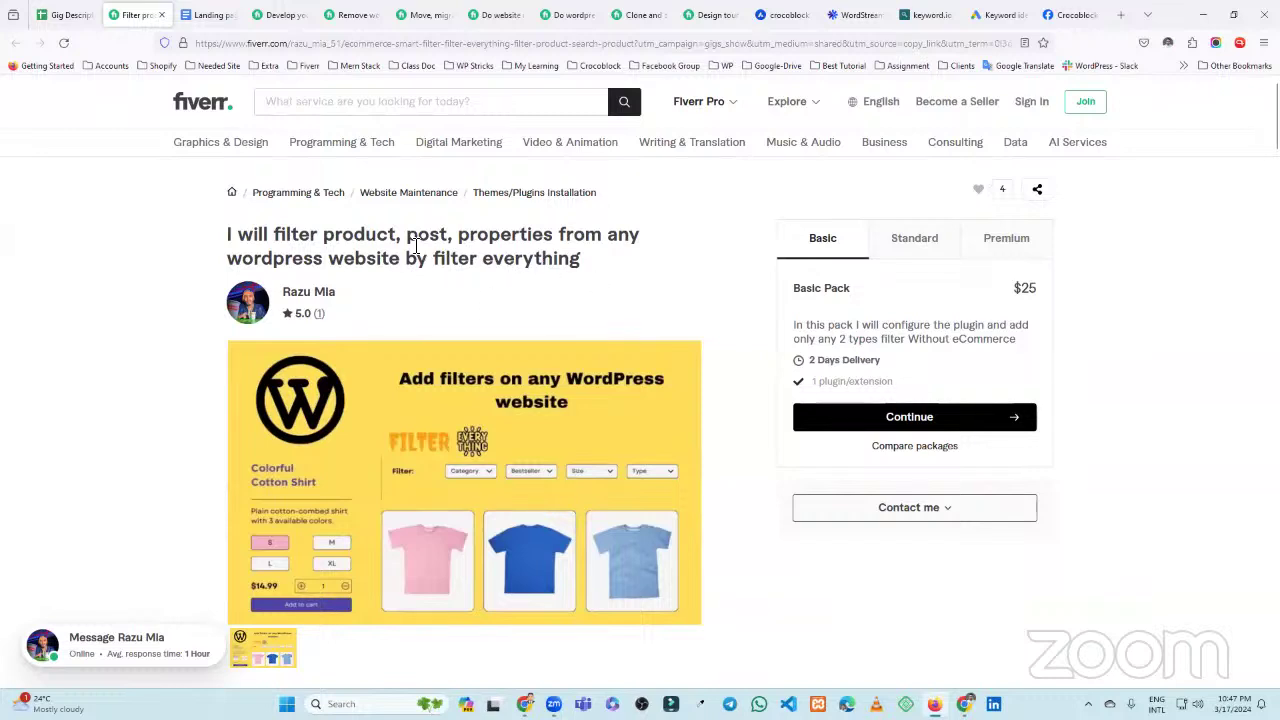
drag(295, 236, 614, 263)
click(355, 245)
drag(328, 236, 617, 259)
Examine the filter gig's description, highlighting the list under "I will add filters of"
scroll(557, 274, down, 5)
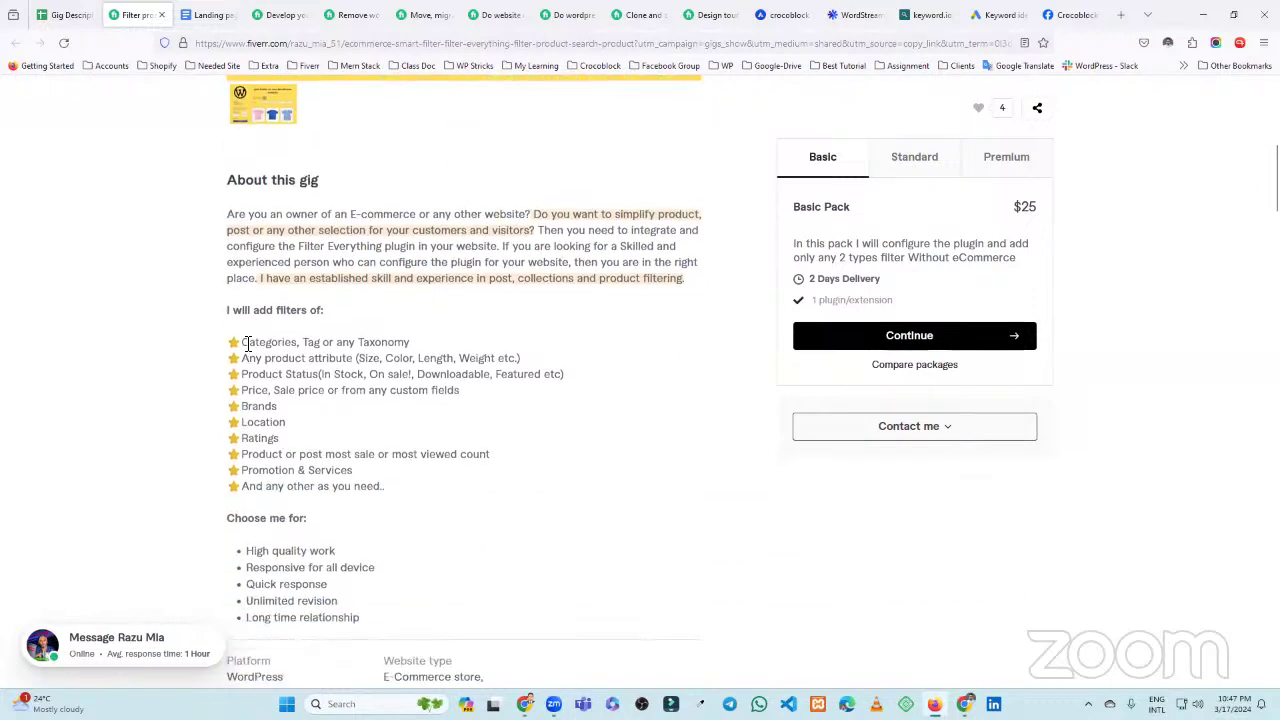
drag(254, 350, 414, 494)
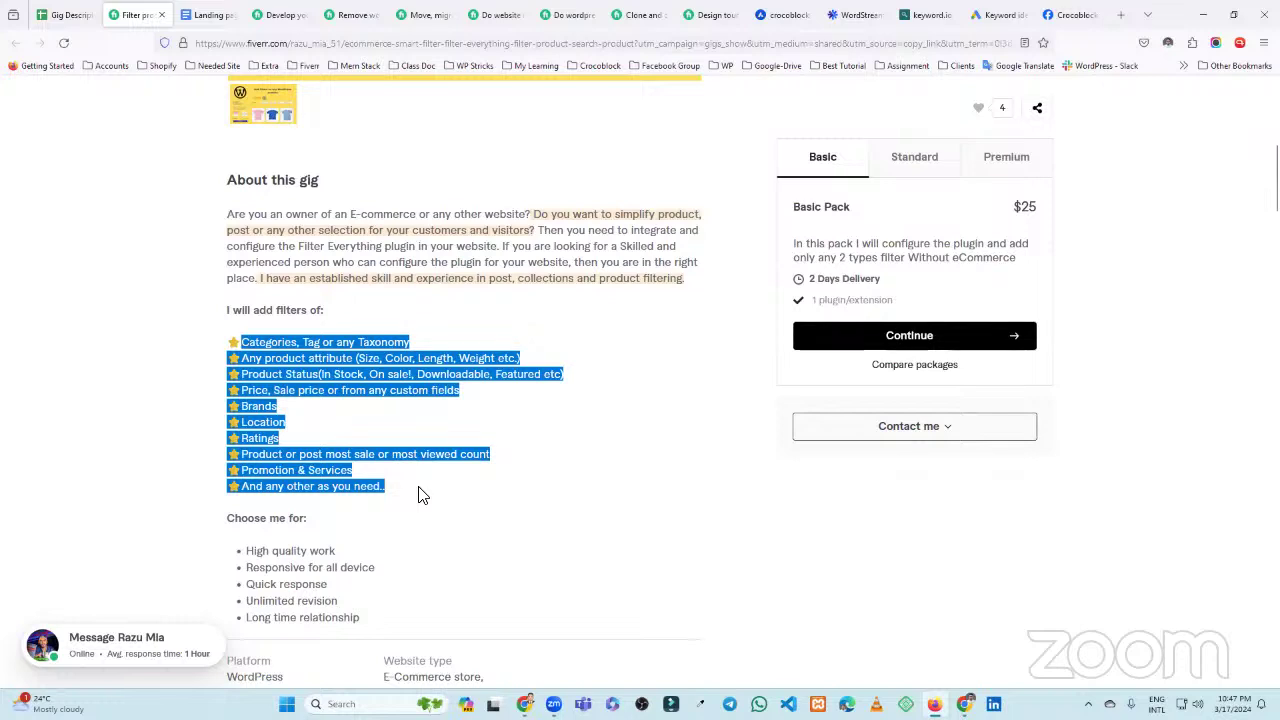
click(420, 494)
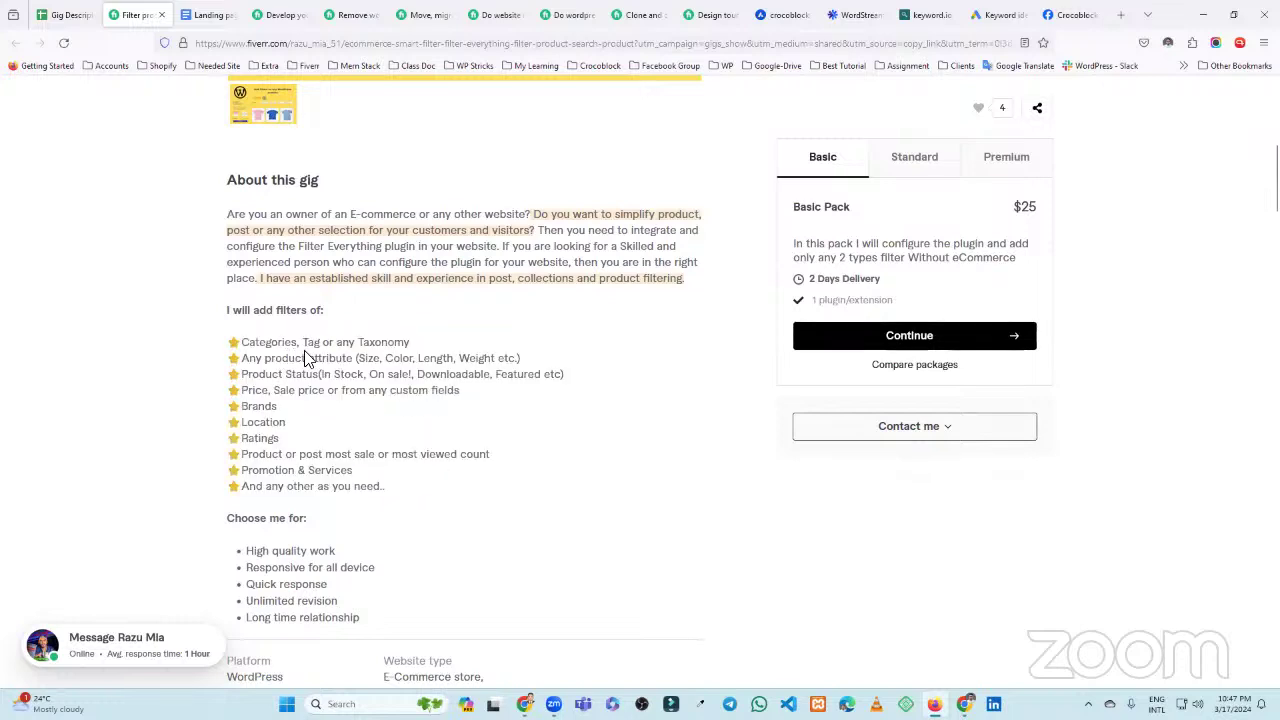
drag(241, 342, 375, 491)
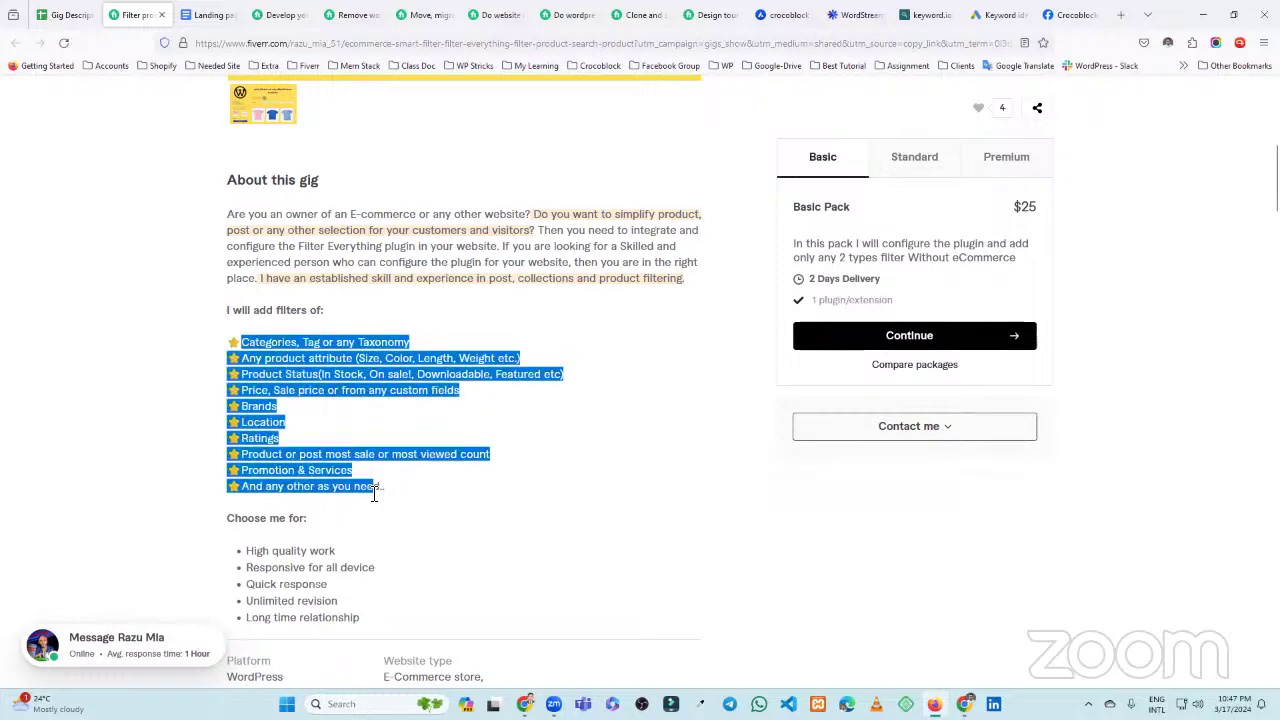
Recheck the filter gig's title, then return to the responses spreadsheet, check the comment on cell D2 and open its linked Fiverr gig
scroll(306, 243, up, 6)
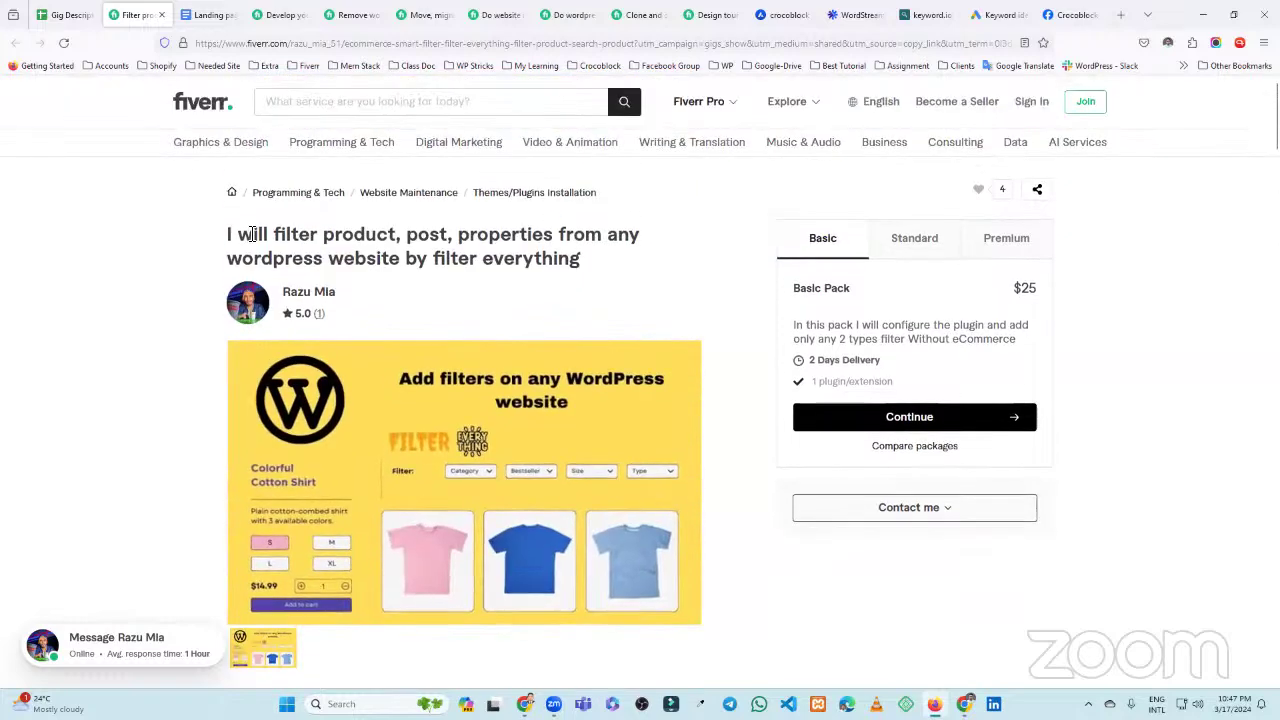
drag(253, 234, 586, 260)
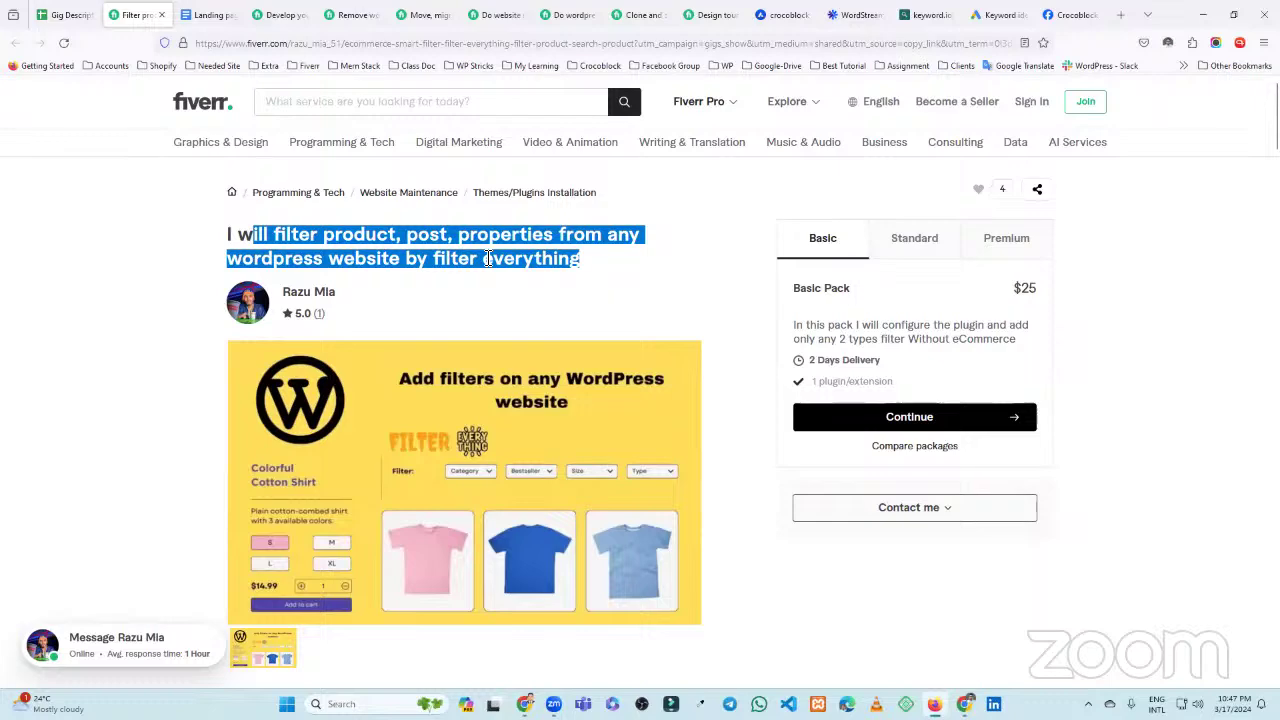
click(70, 14)
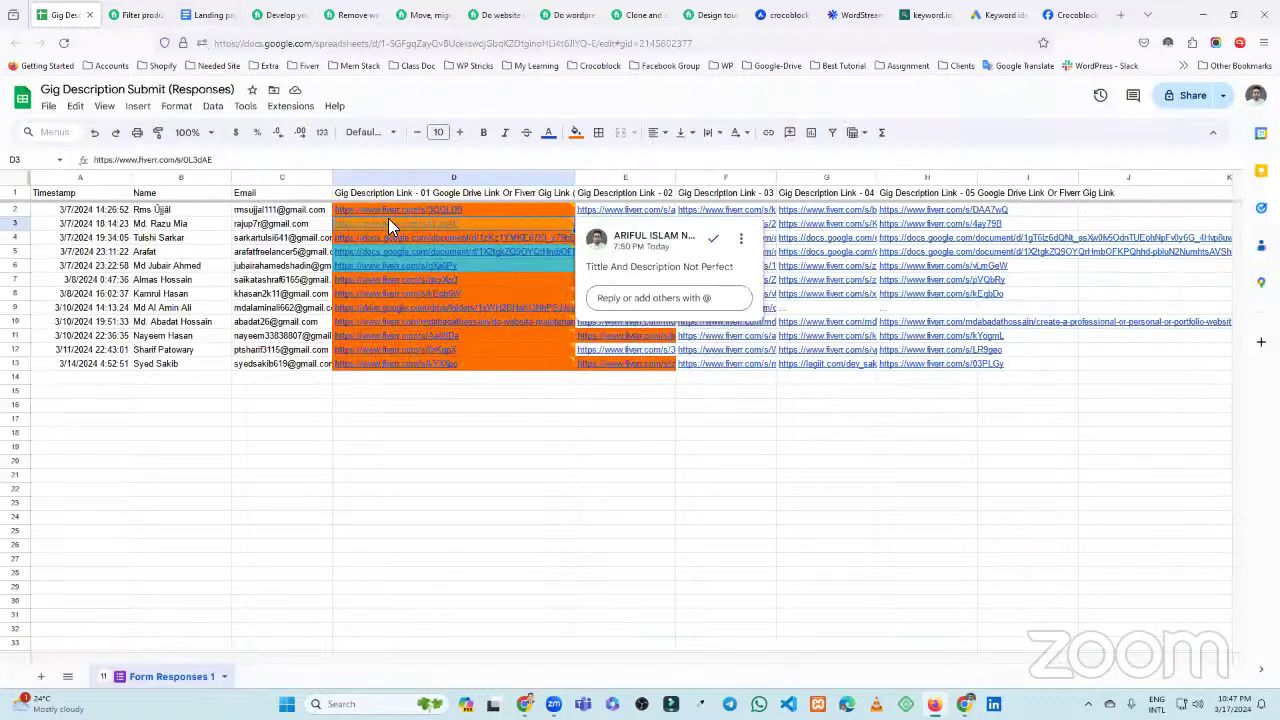
click(435, 211)
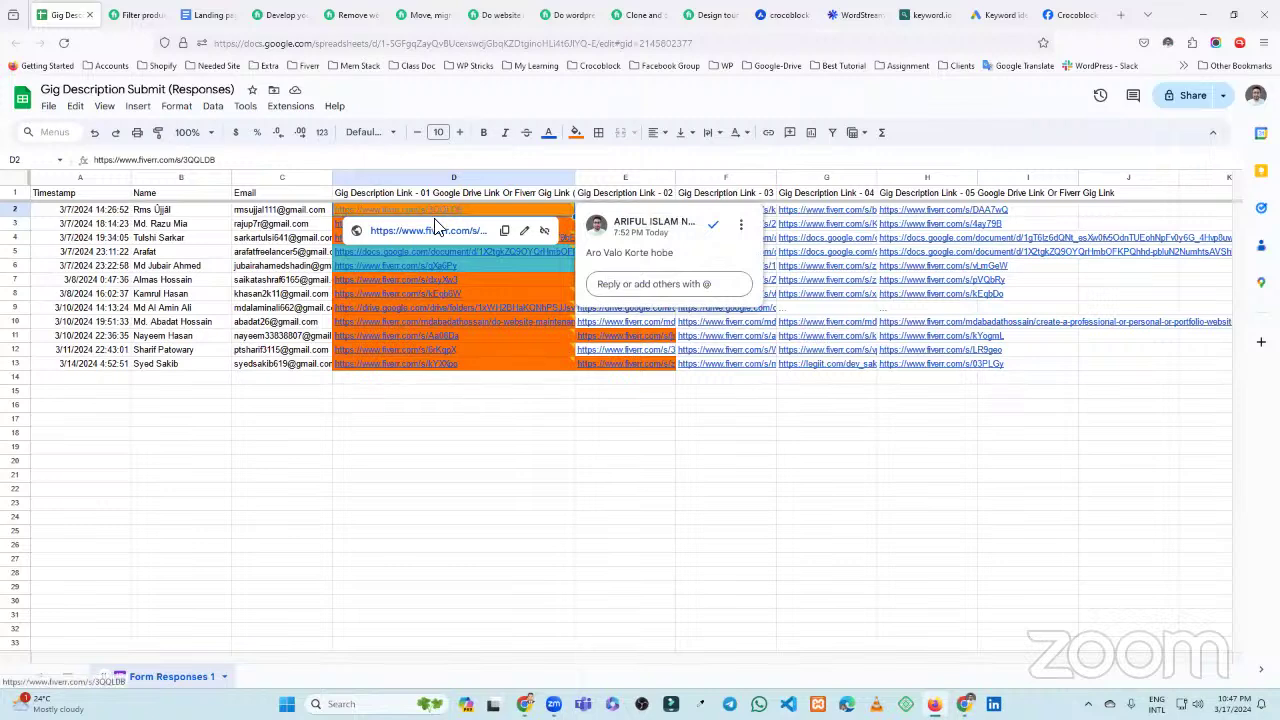
click(431, 230)
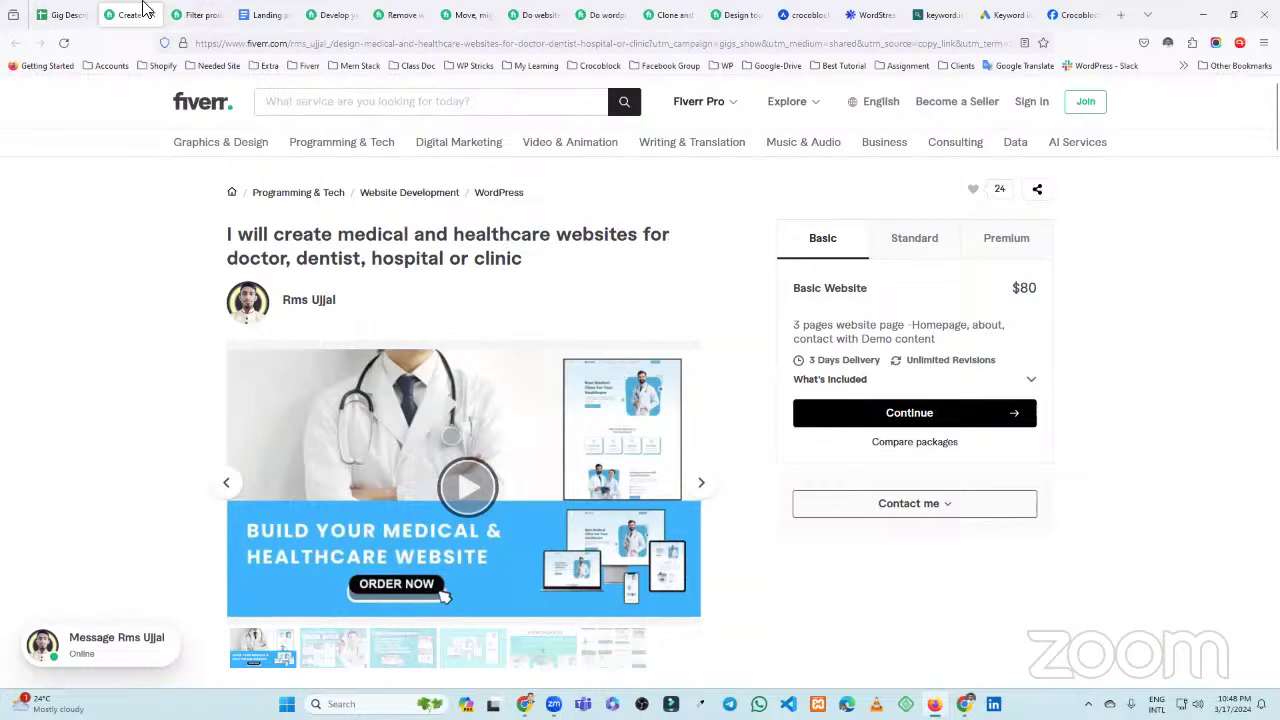
click(68, 14)
click(130, 14)
Examine the medical website gig's introduction and highlight the list under "Gig For"
scroll(440, 260, down, 6)
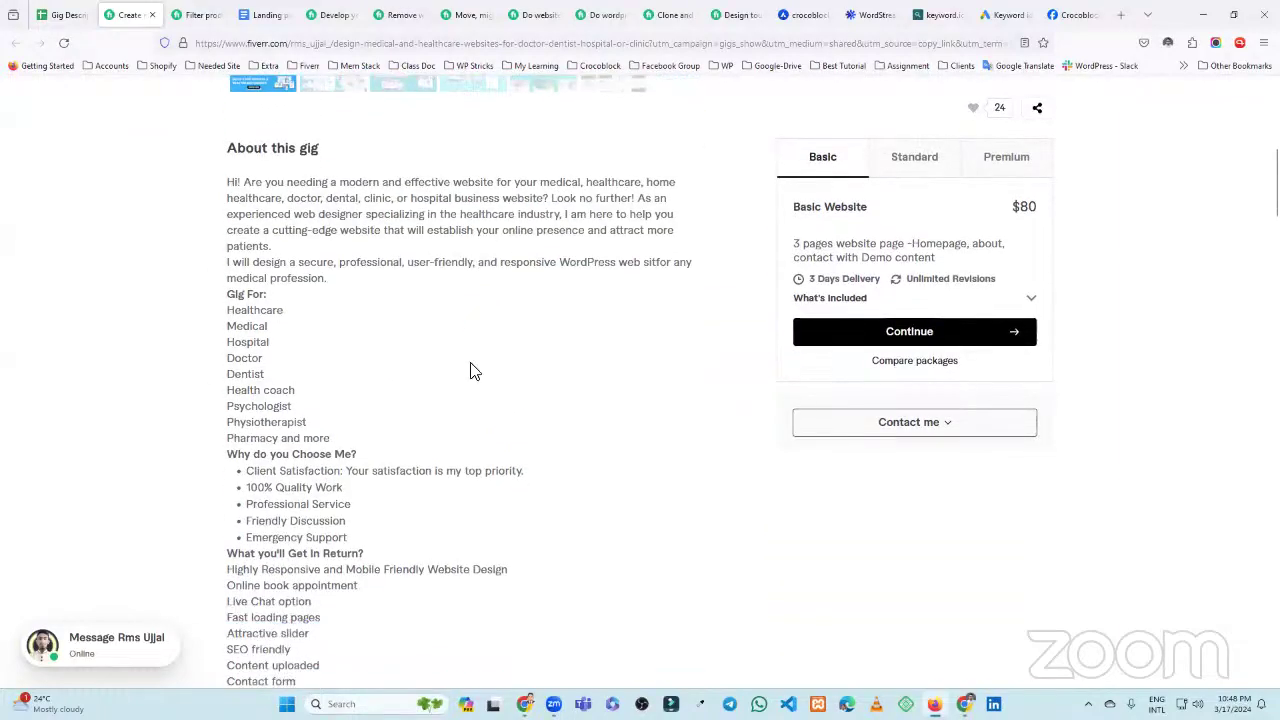
scroll(474, 371, down, 1)
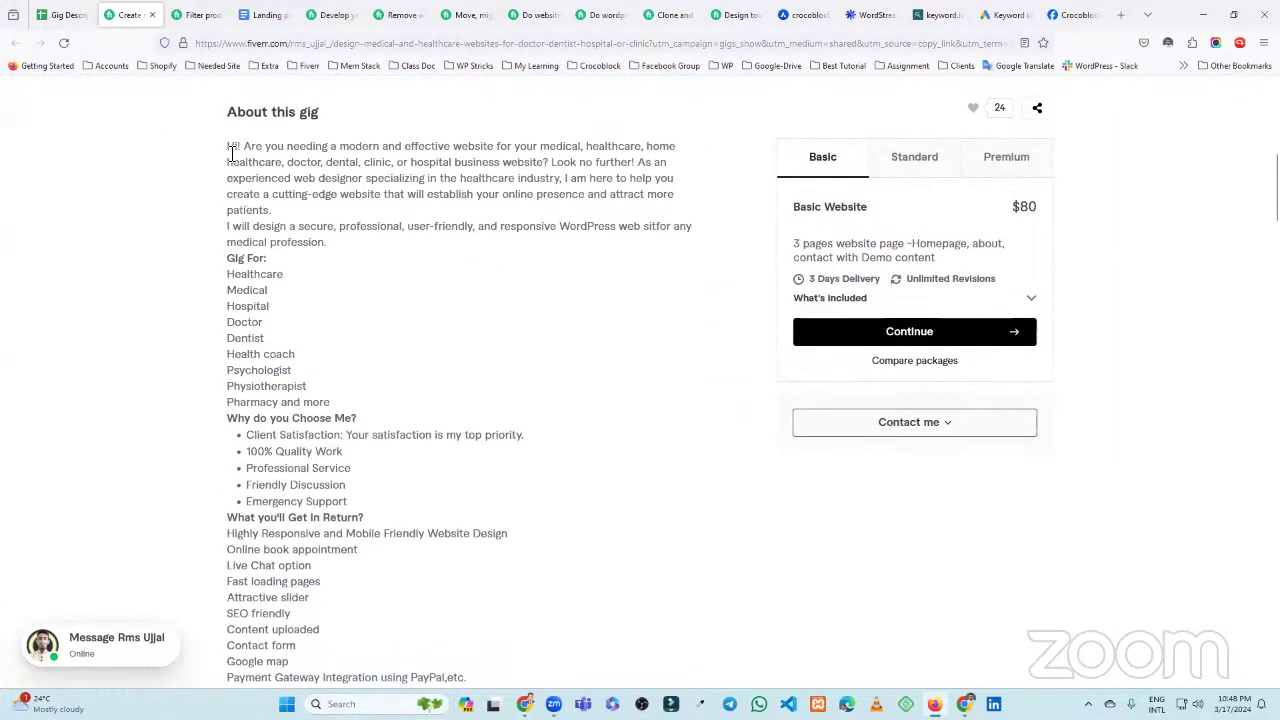
drag(405, 404, 429, 406)
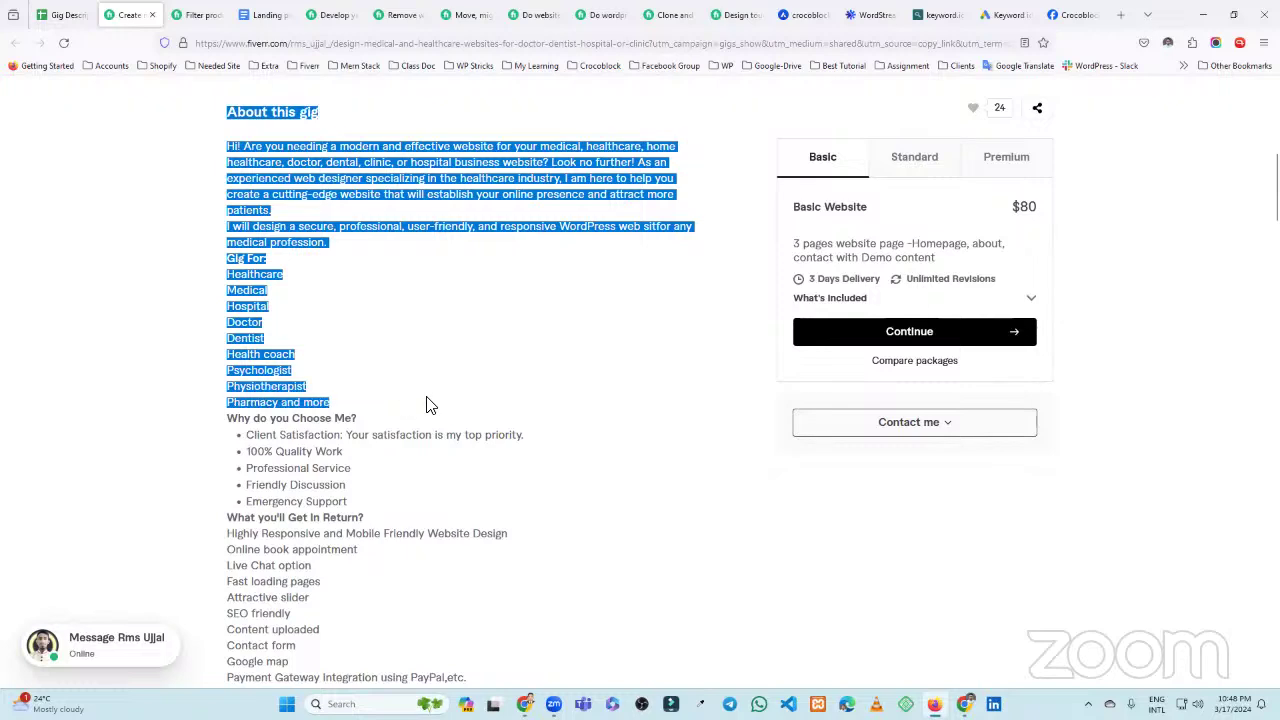
click(589, 409)
scroll(595, 412, up, 1)
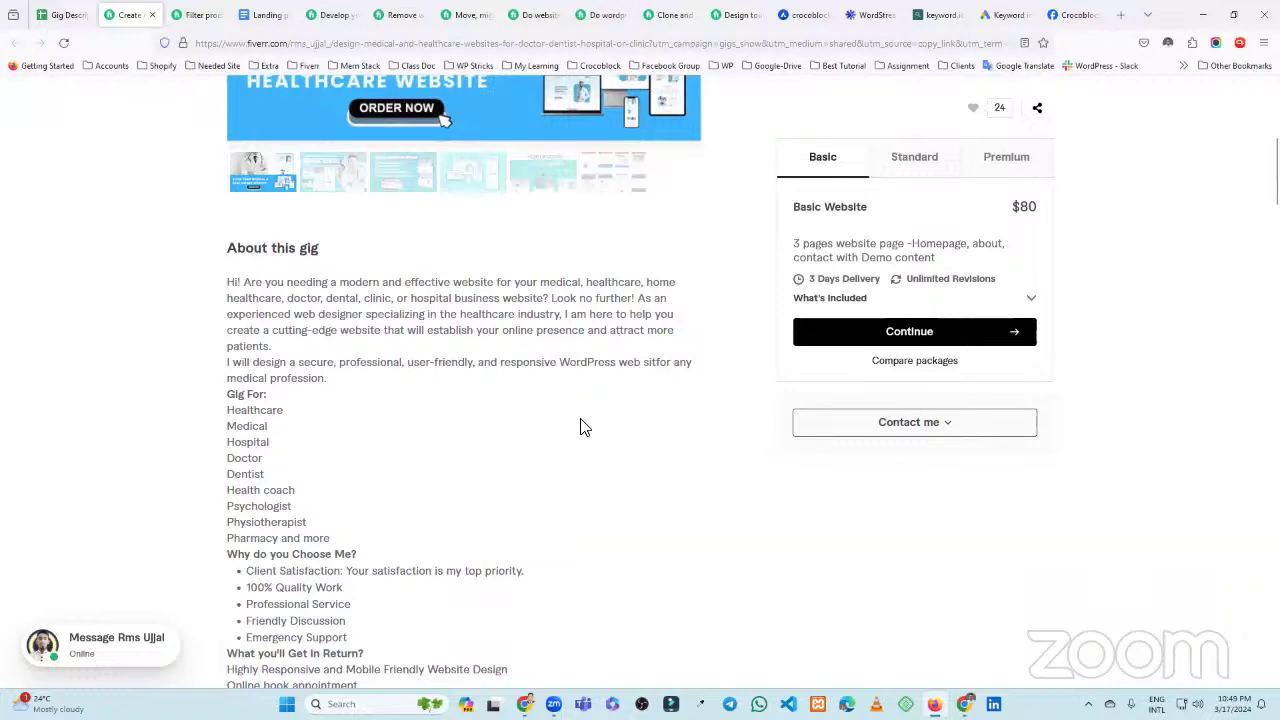
drag(228, 411, 330, 540)
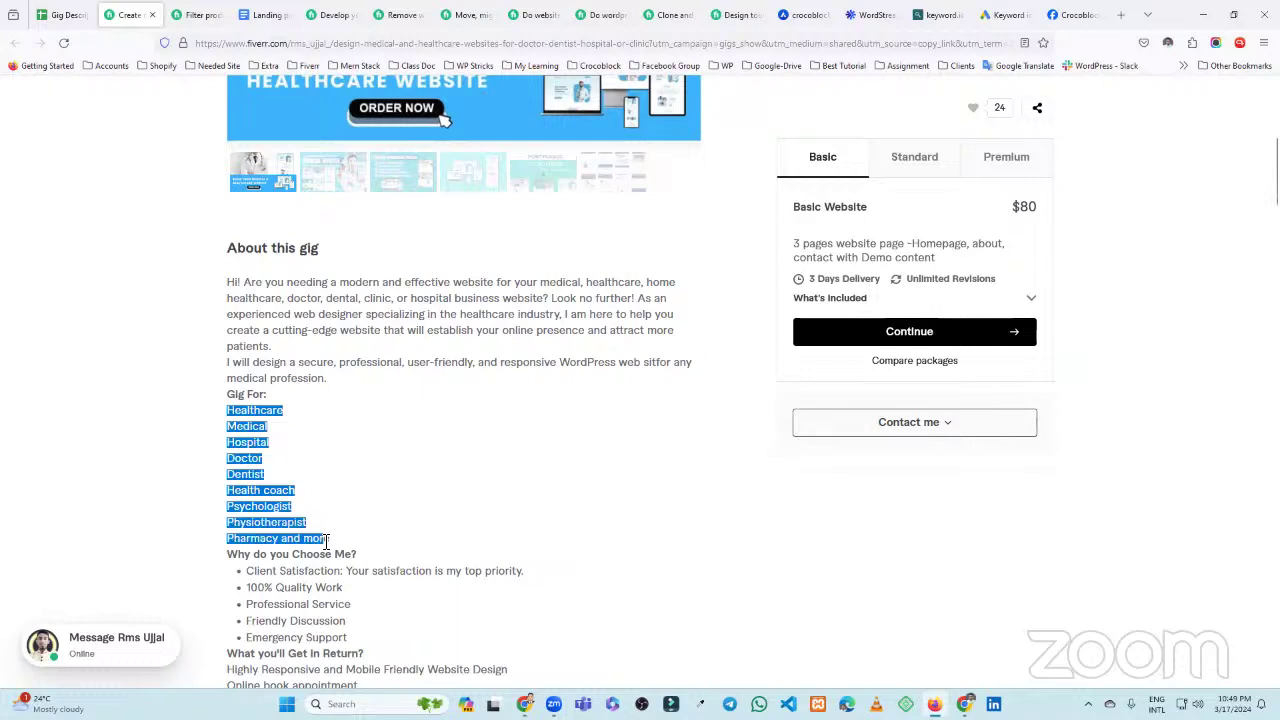
Examine the medical gig's "Why do you Choose Me?" and "What you'll Get in Return?" lists and the closing note
scroll(463, 514, down, 2)
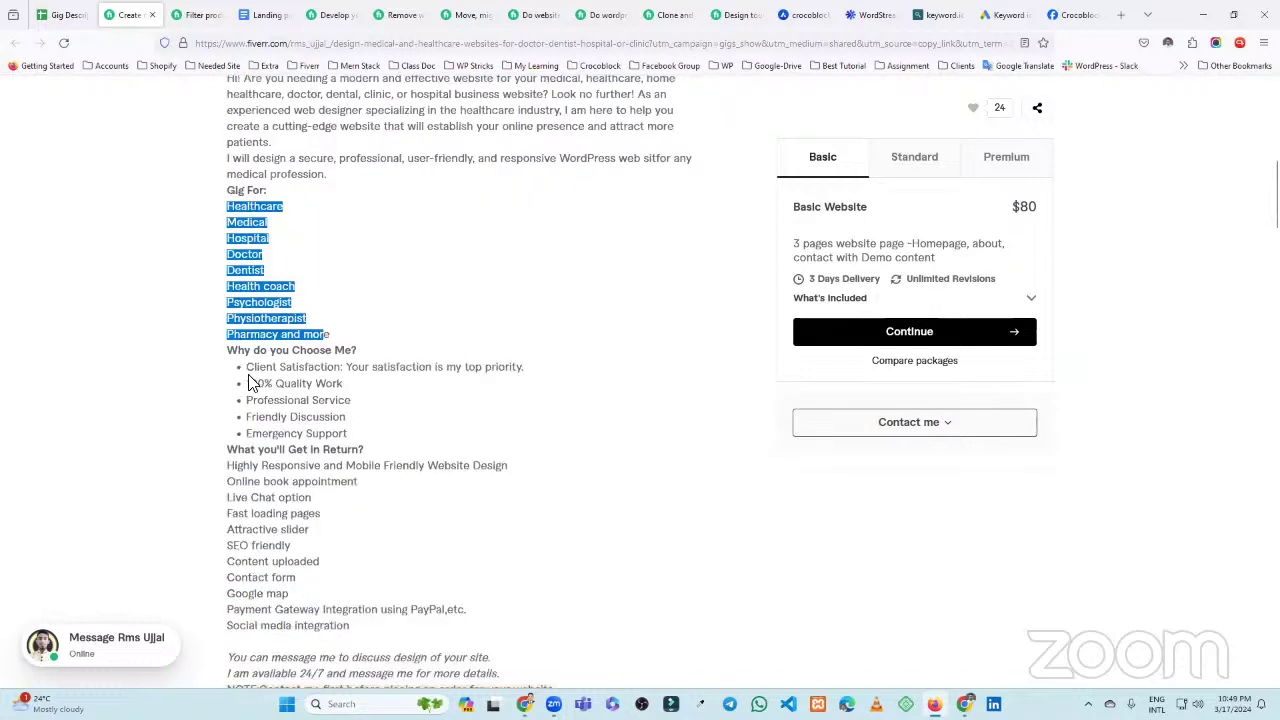
drag(227, 465, 318, 583)
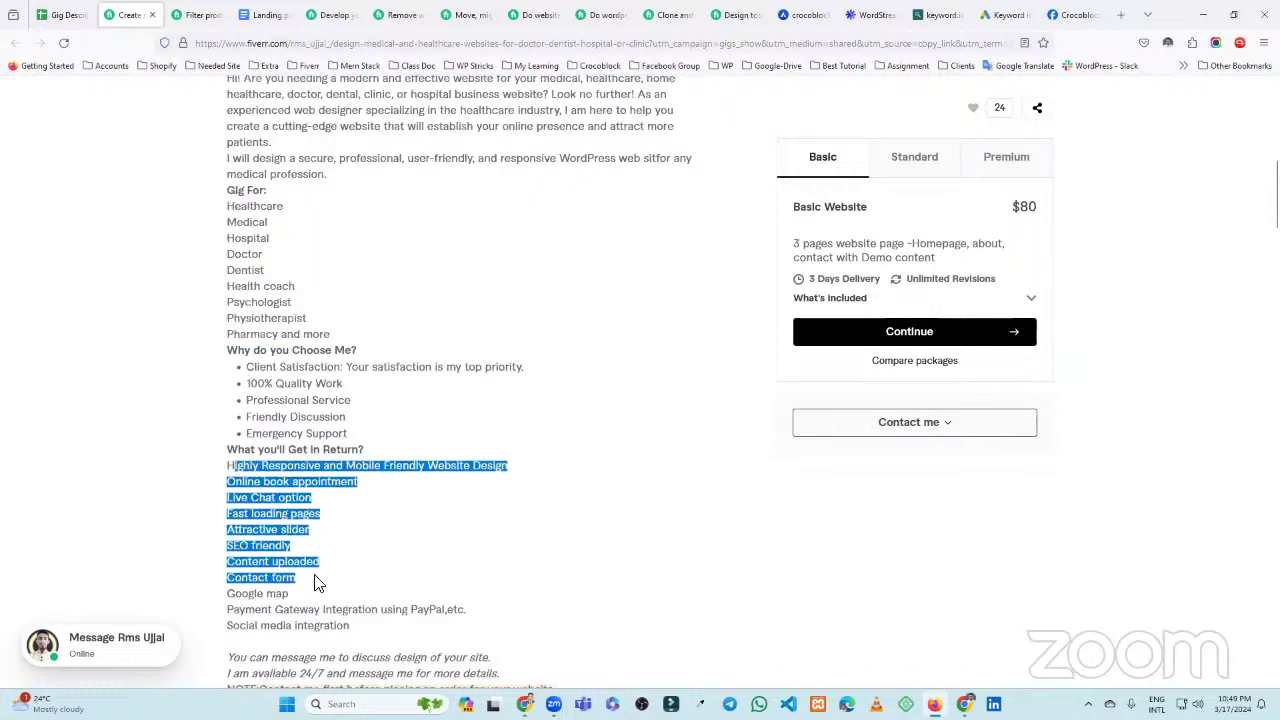
drag(238, 350, 326, 430)
drag(240, 465, 320, 537)
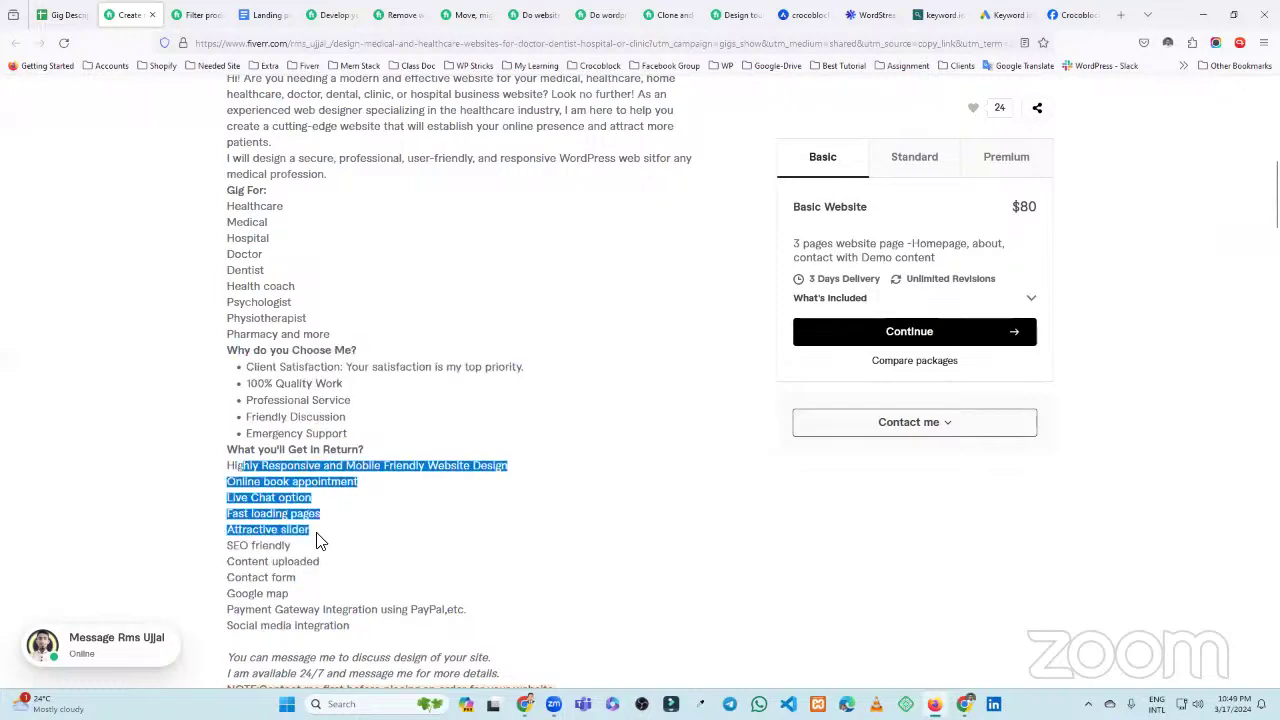
scroll(590, 480, down, 3)
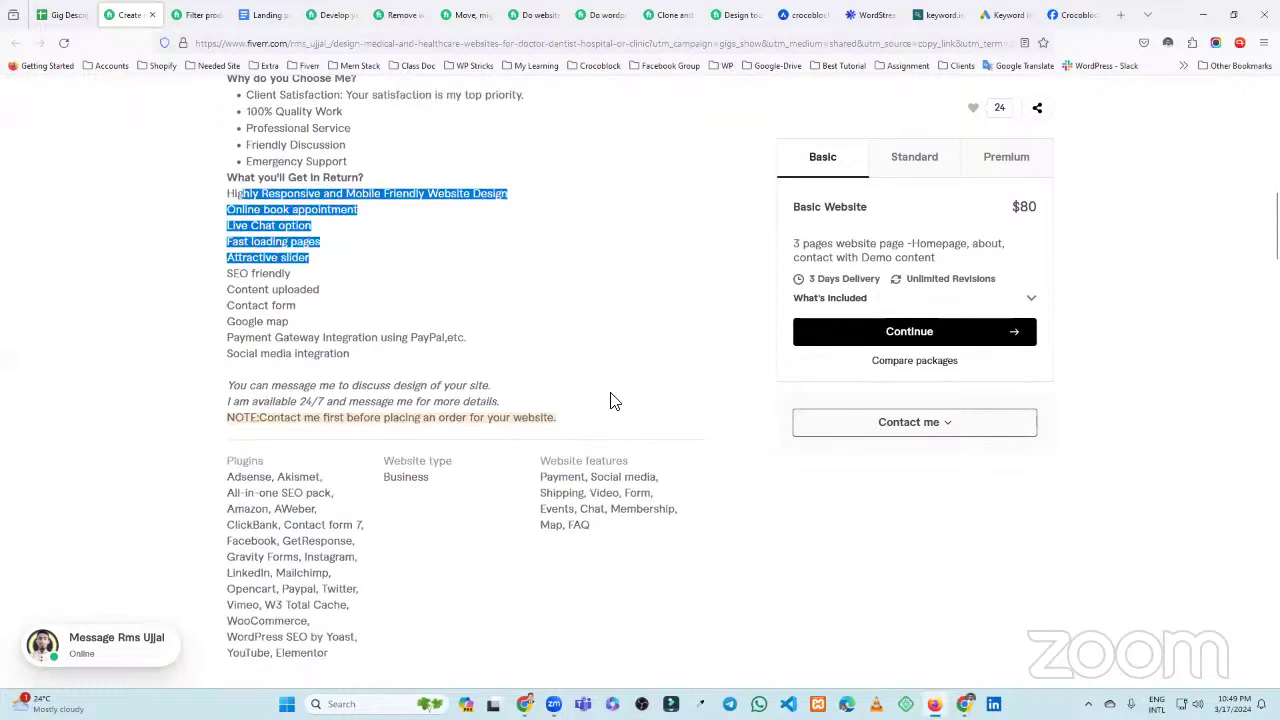
Compare the medical gig's title and gallery images with its full description, rereading the intro paragraphs and lists
scroll(614, 400, up, 5)
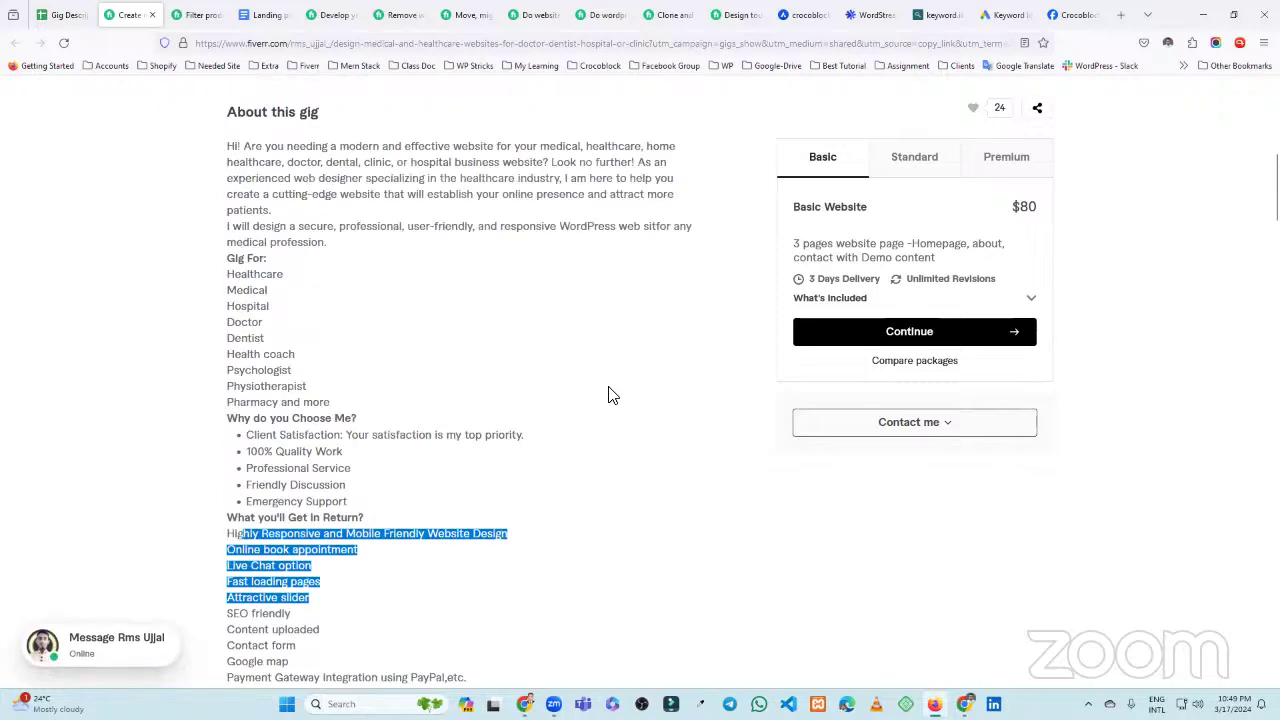
scroll(709, 403, up, 3)
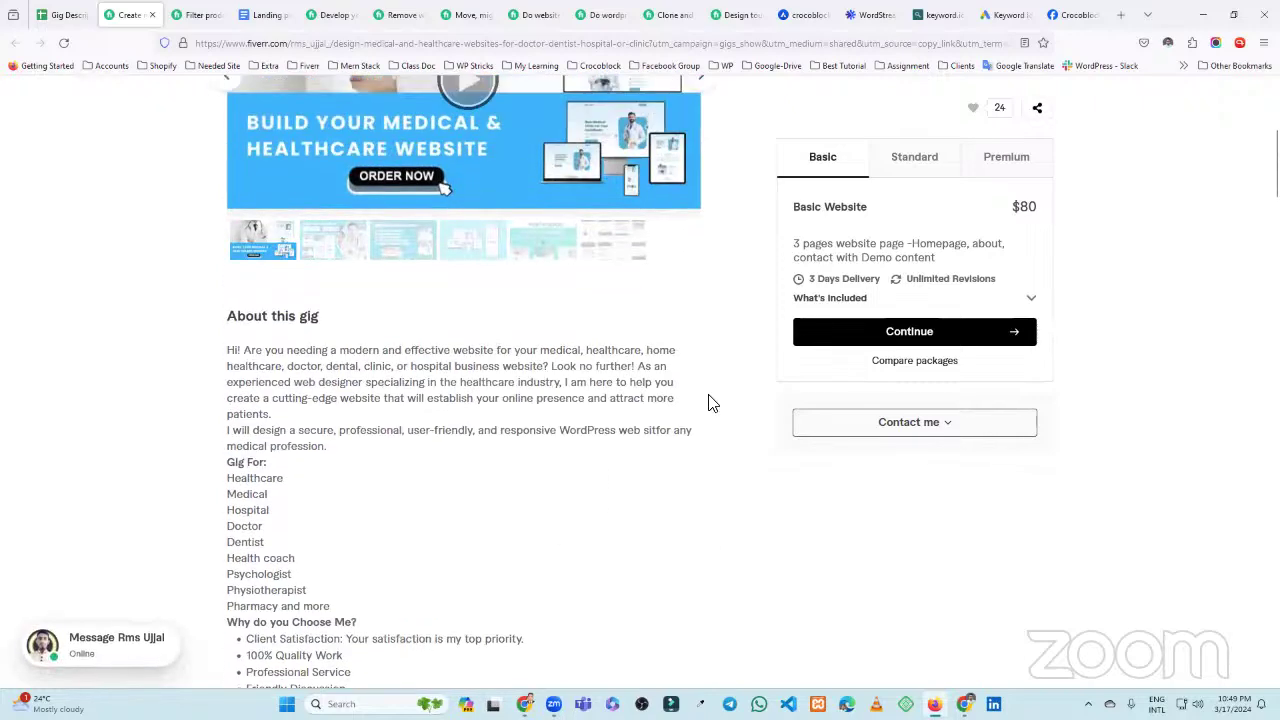
scroll(723, 403, up, 1)
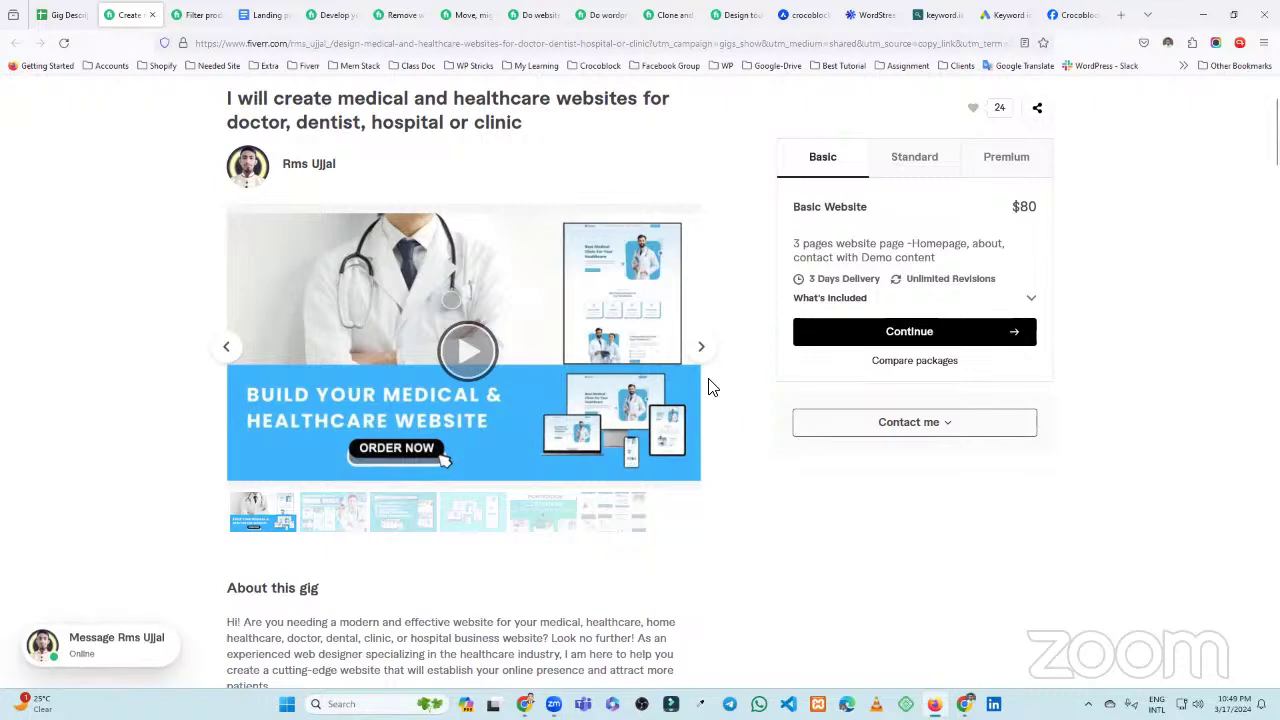
scroll(470, 375, down, 3)
scroll(500, 368, down, 2)
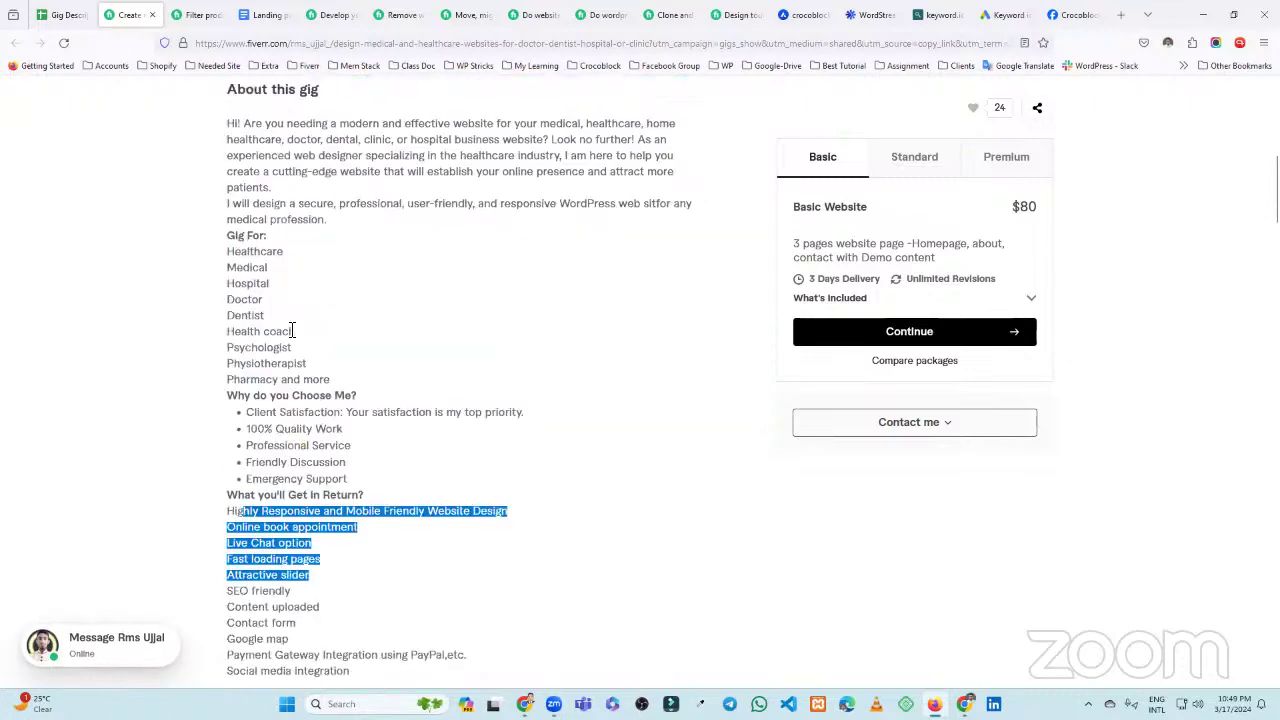
drag(236, 192, 343, 368)
click(478, 395)
scroll(383, 352, up, 2)
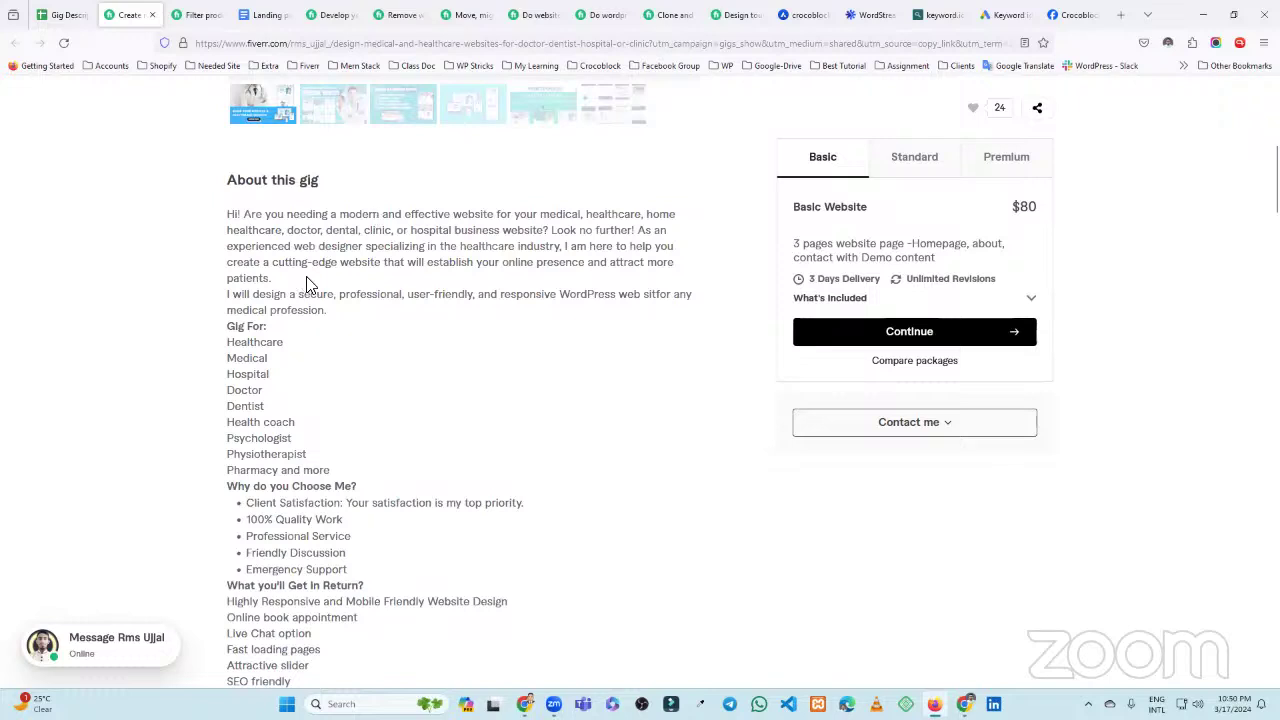
scroll(408, 281, up, 3)
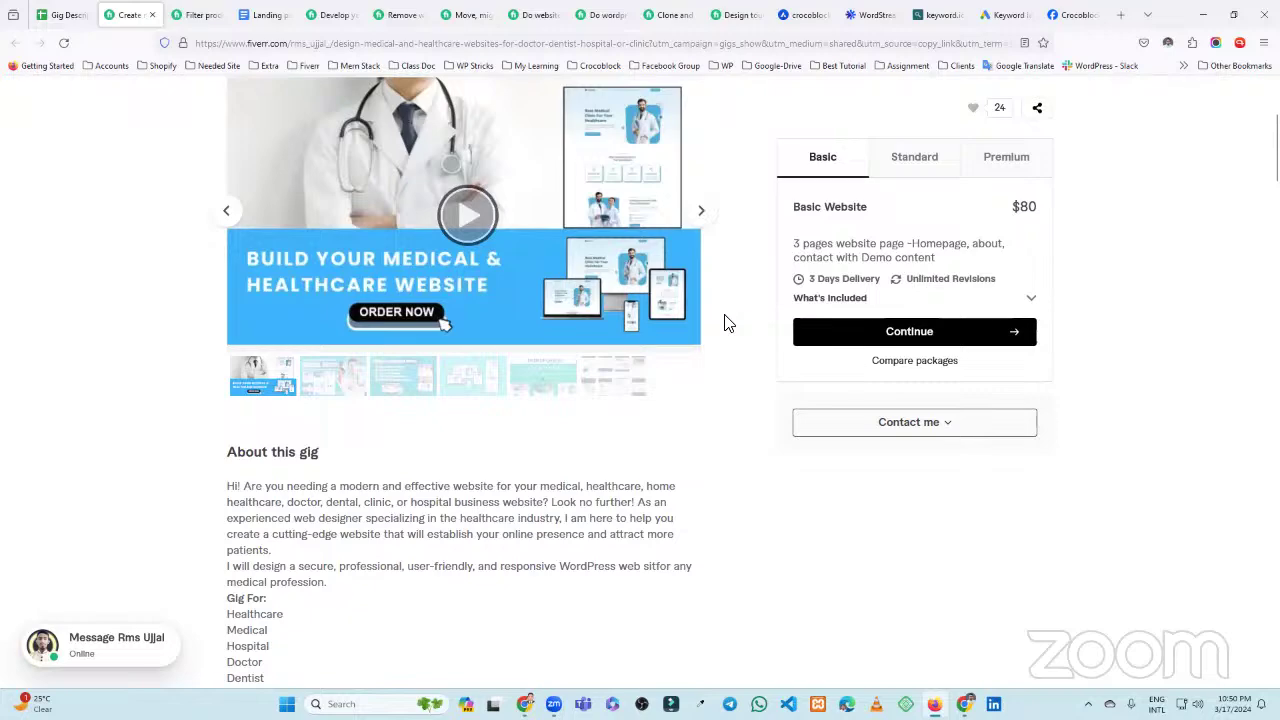
scroll(728, 329, down, 6)
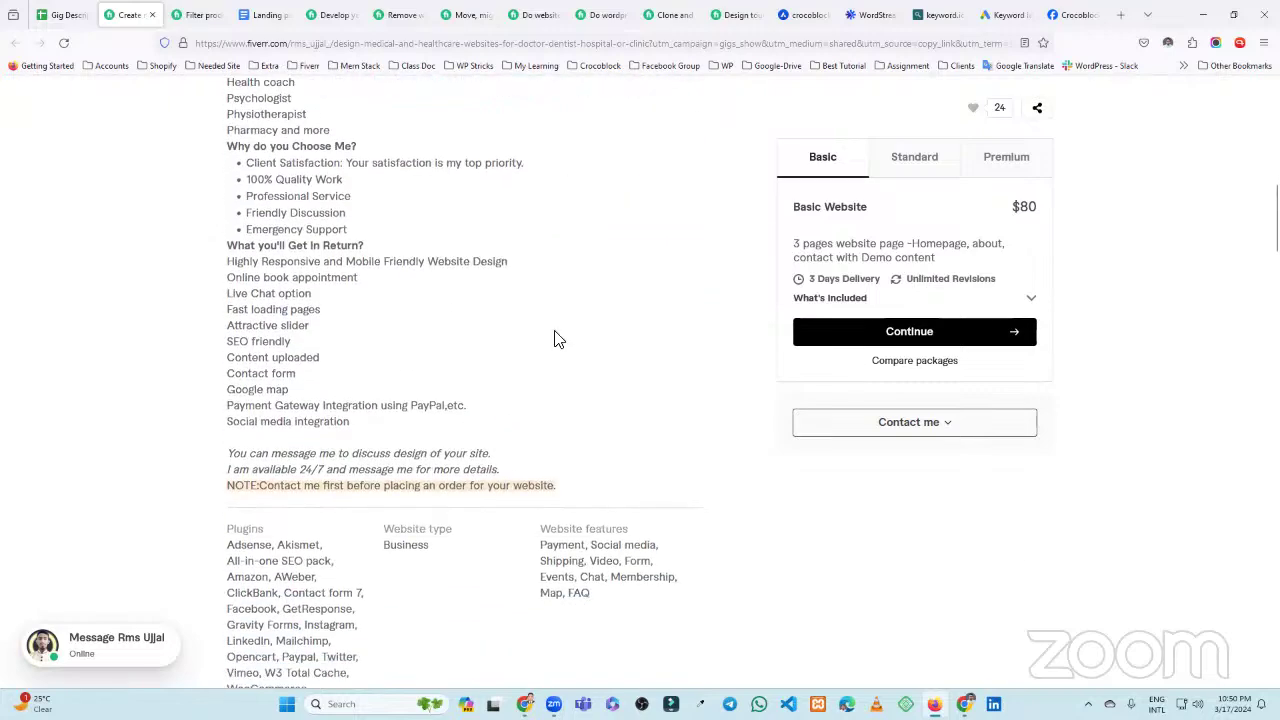
scroll(557, 340, up, 8)
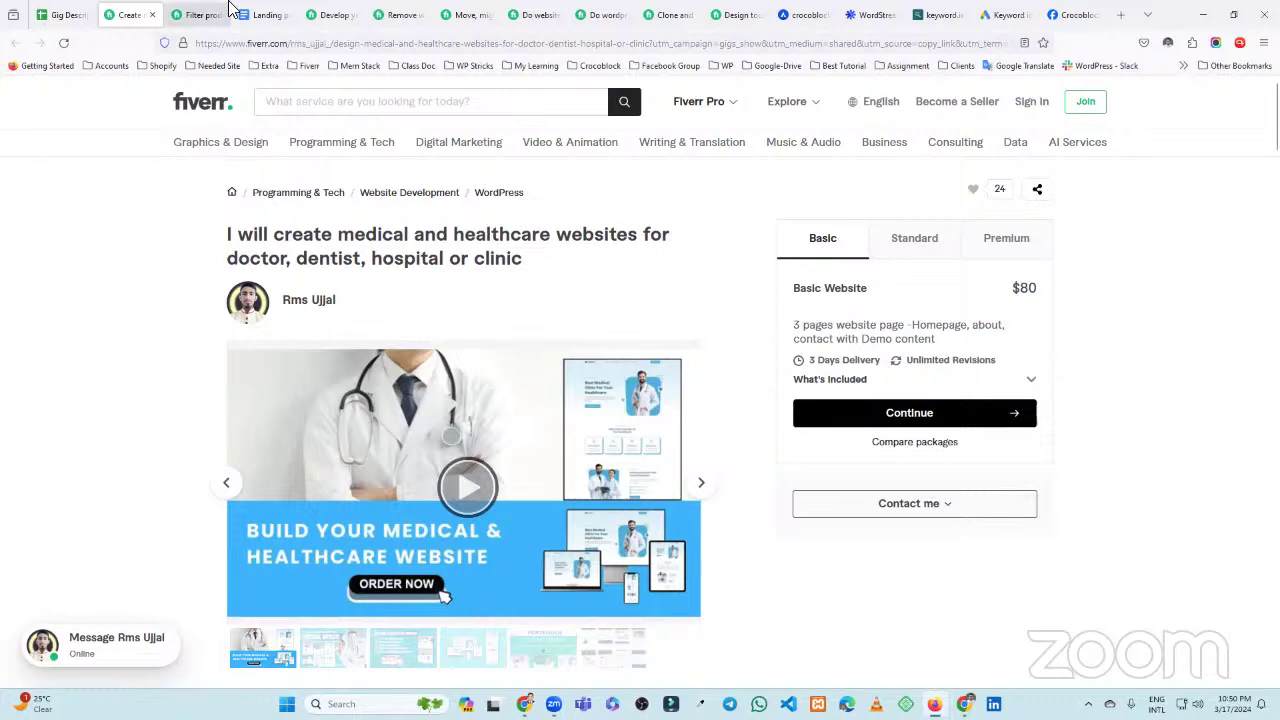
Close all the opened Fiverr gig pages and the Landing page document, keeping the spreadsheet and keyword research pages open
click(152, 15)
click(154, 15)
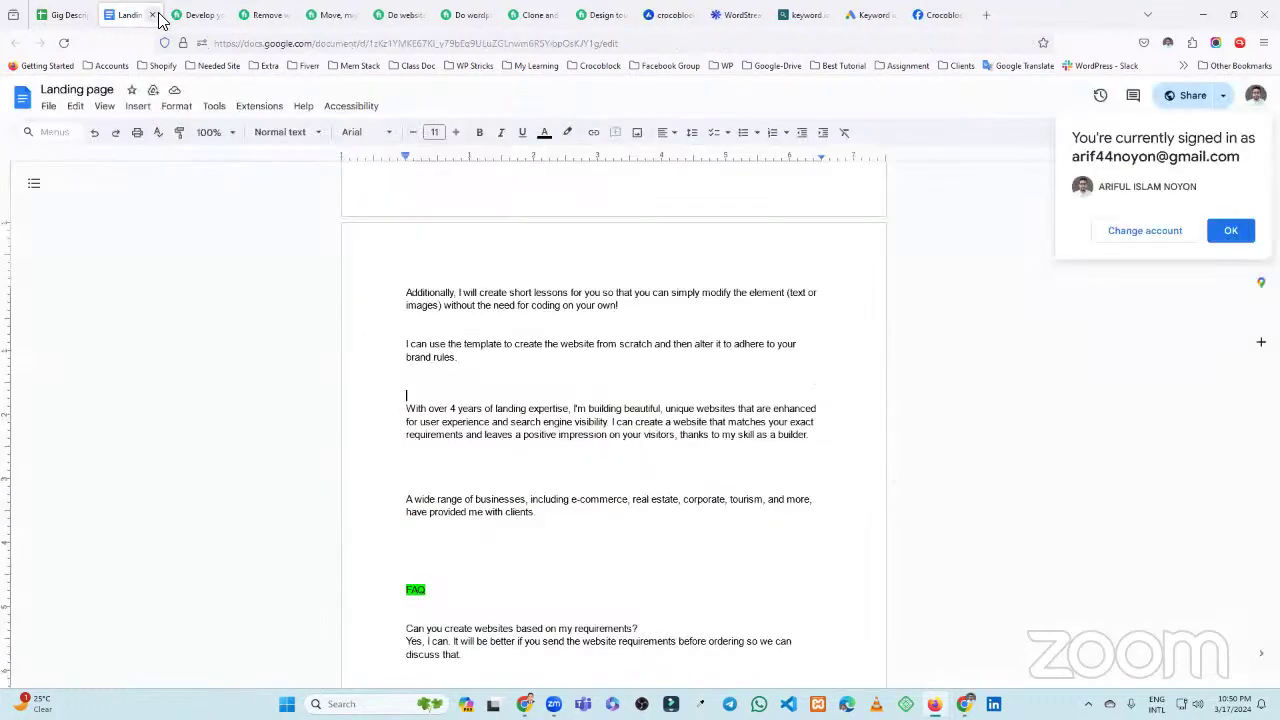
click(153, 15)
click(155, 15)
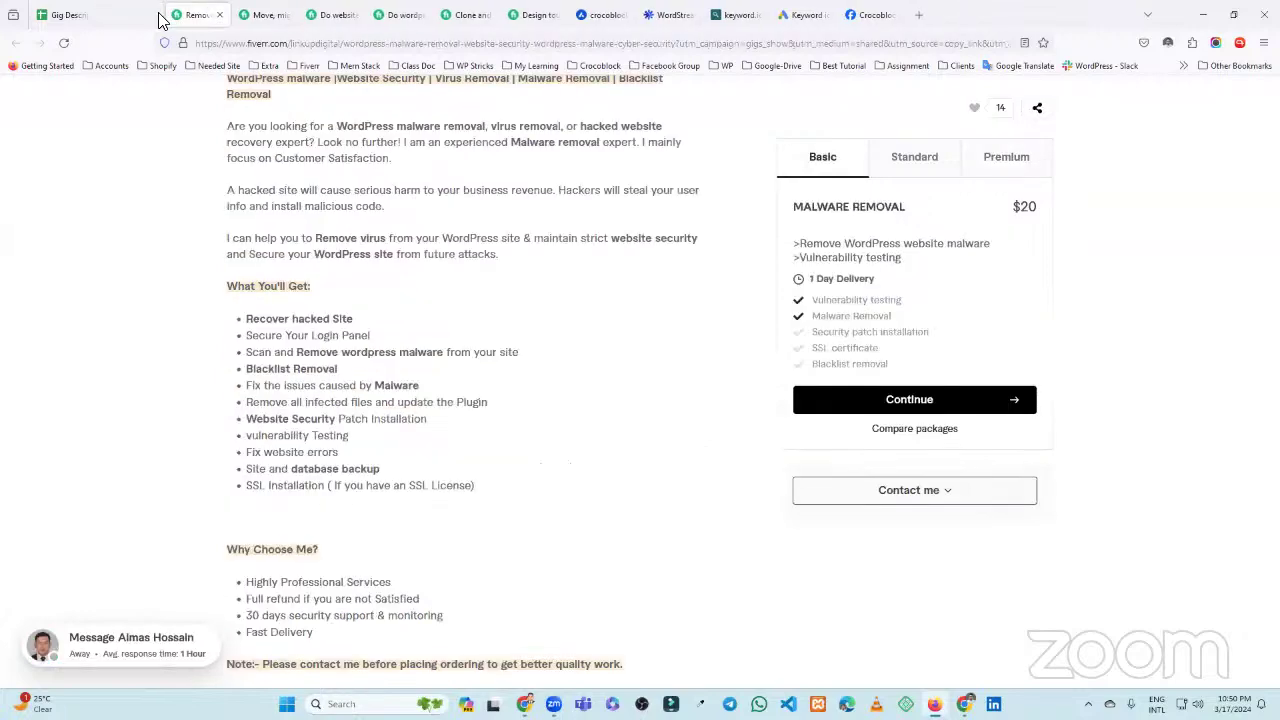
click(157, 15)
click(159, 15)
click(161, 15)
click(161, 15)
click(158, 15)
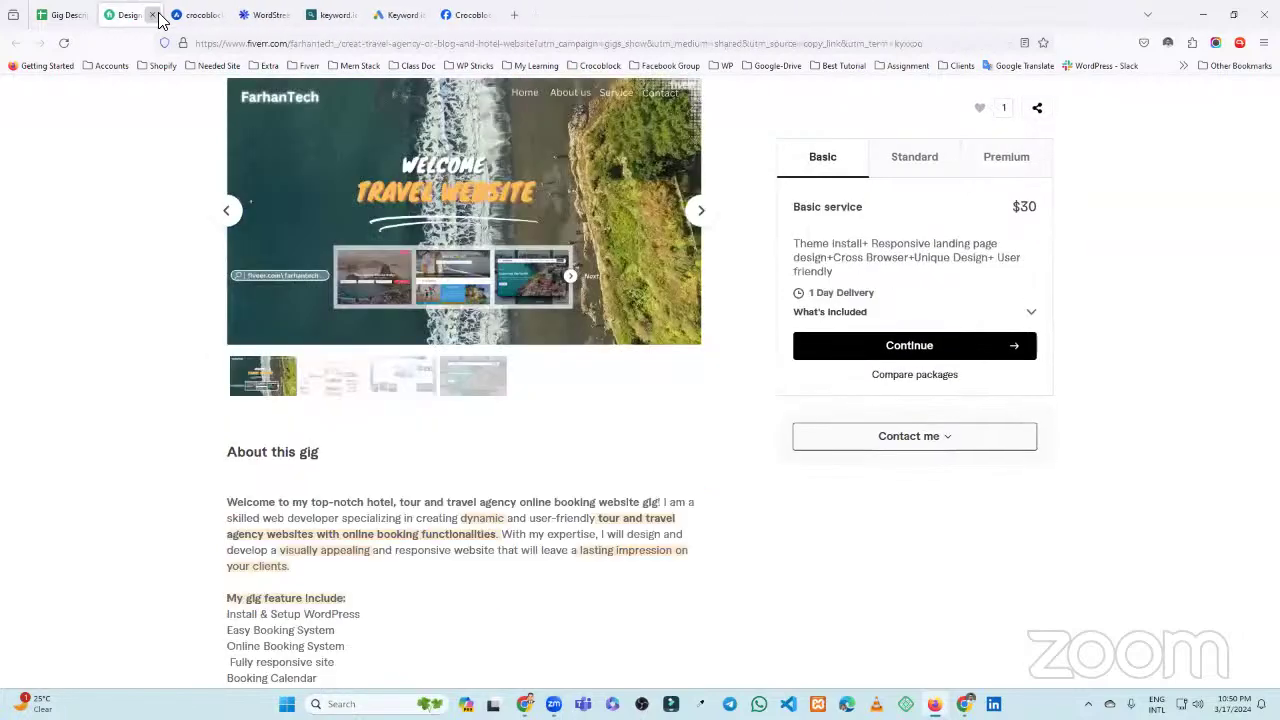
click(158, 15)
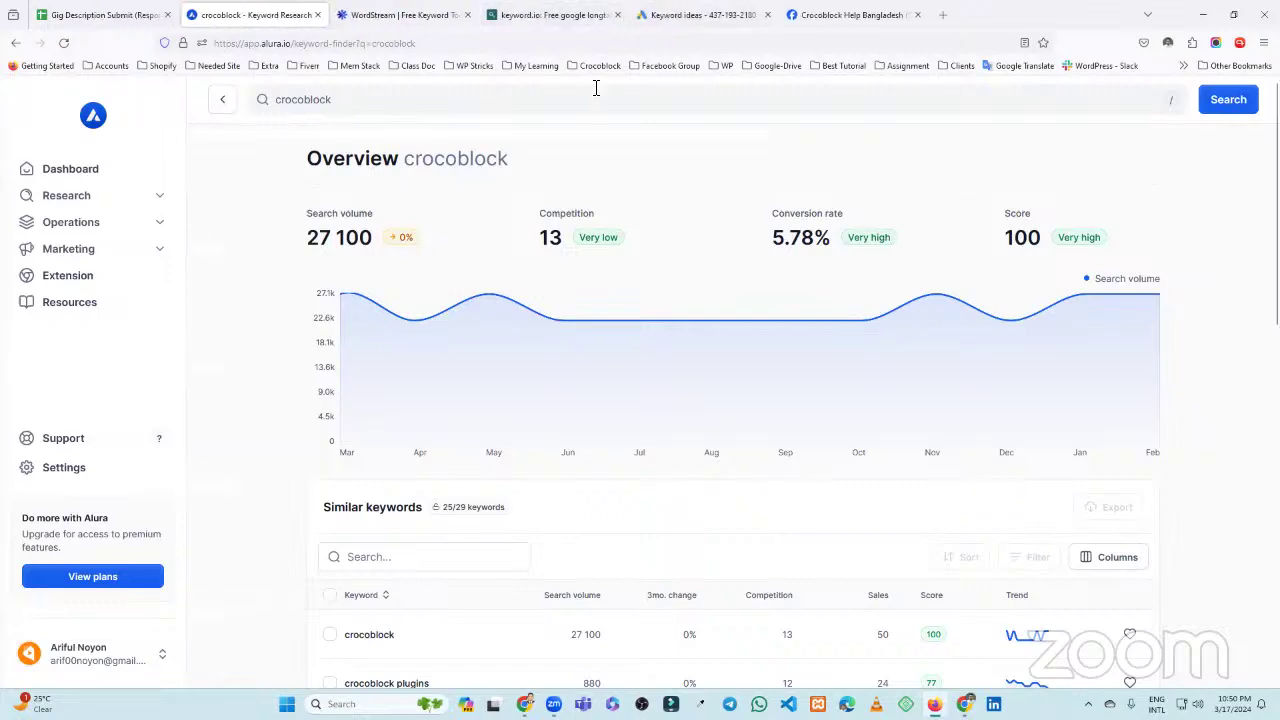
Close the Crocoblock Help Bangladesh Facebook group page and return to the responses spreadsheet
click(555, 15)
click(695, 12)
click(870, 12)
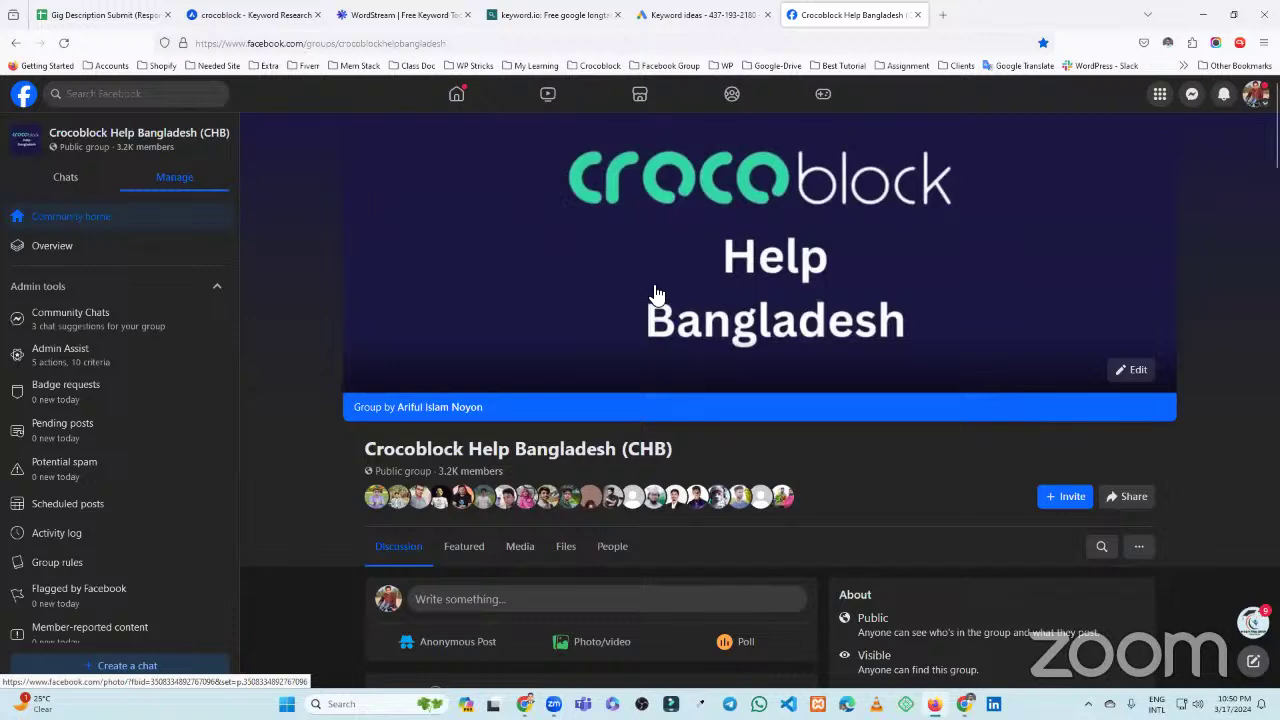
click(916, 15)
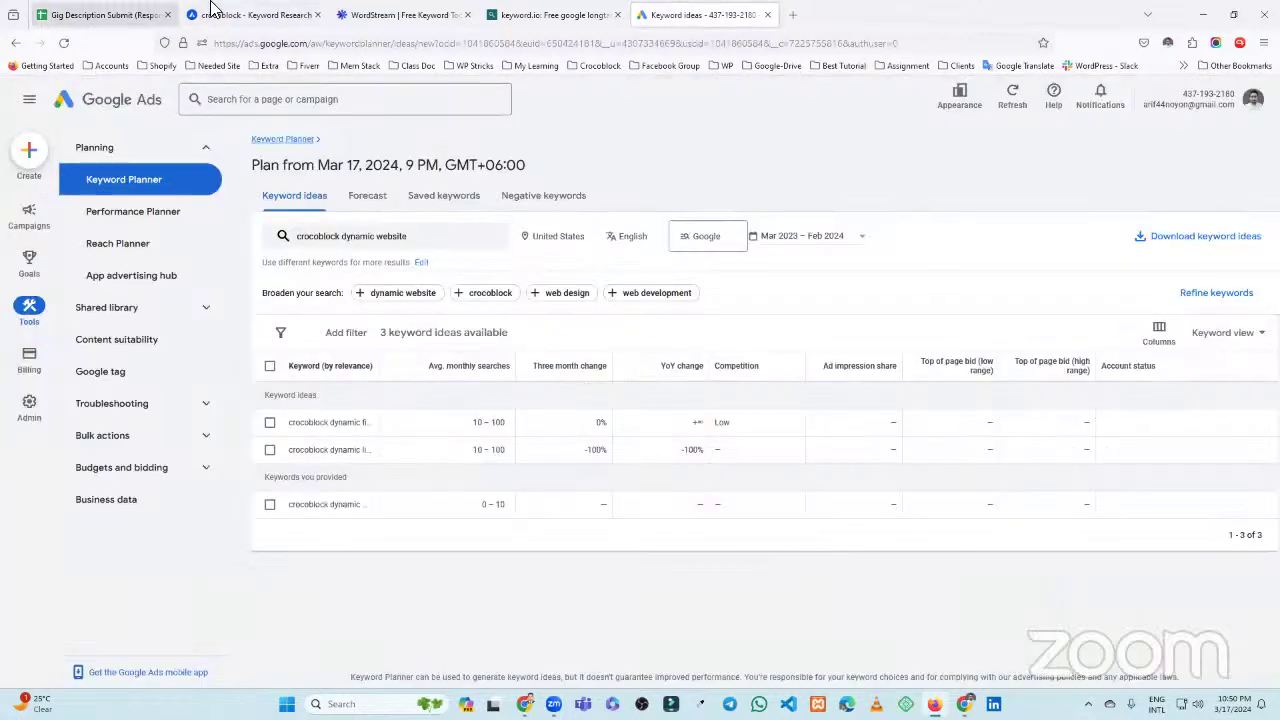
click(140, 14)
click(414, 460)
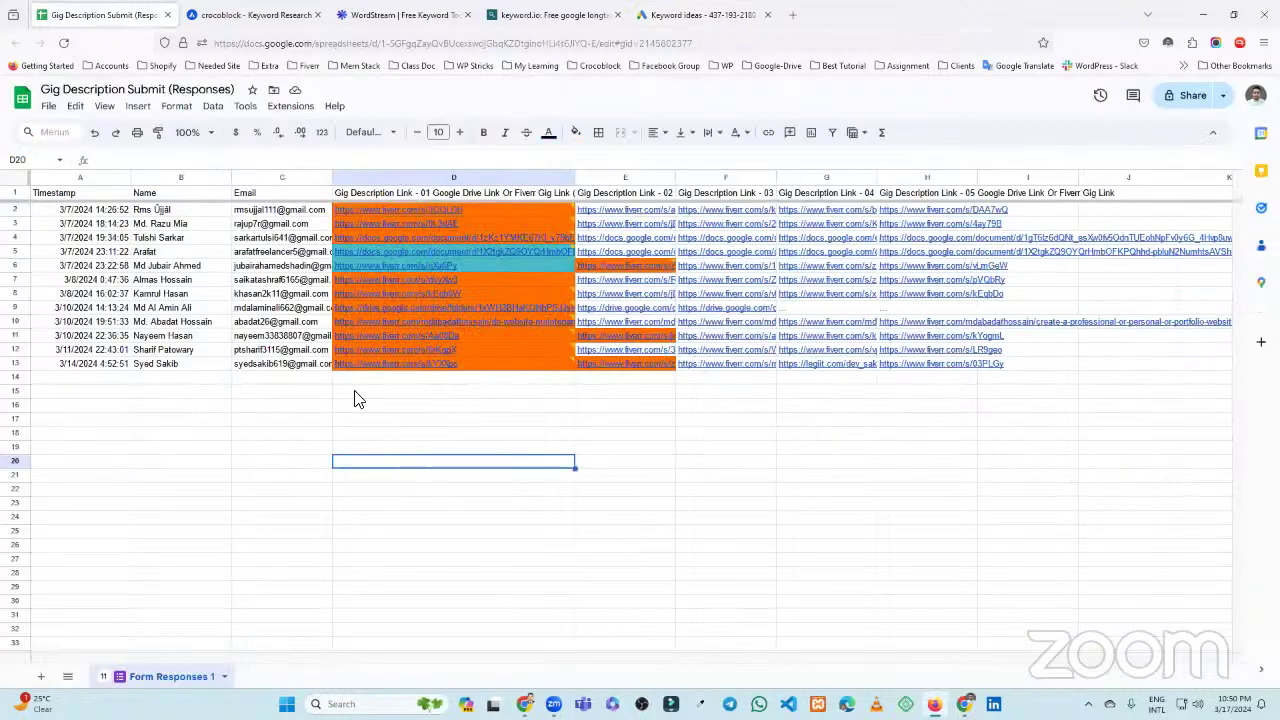
mouse_move(396, 320)
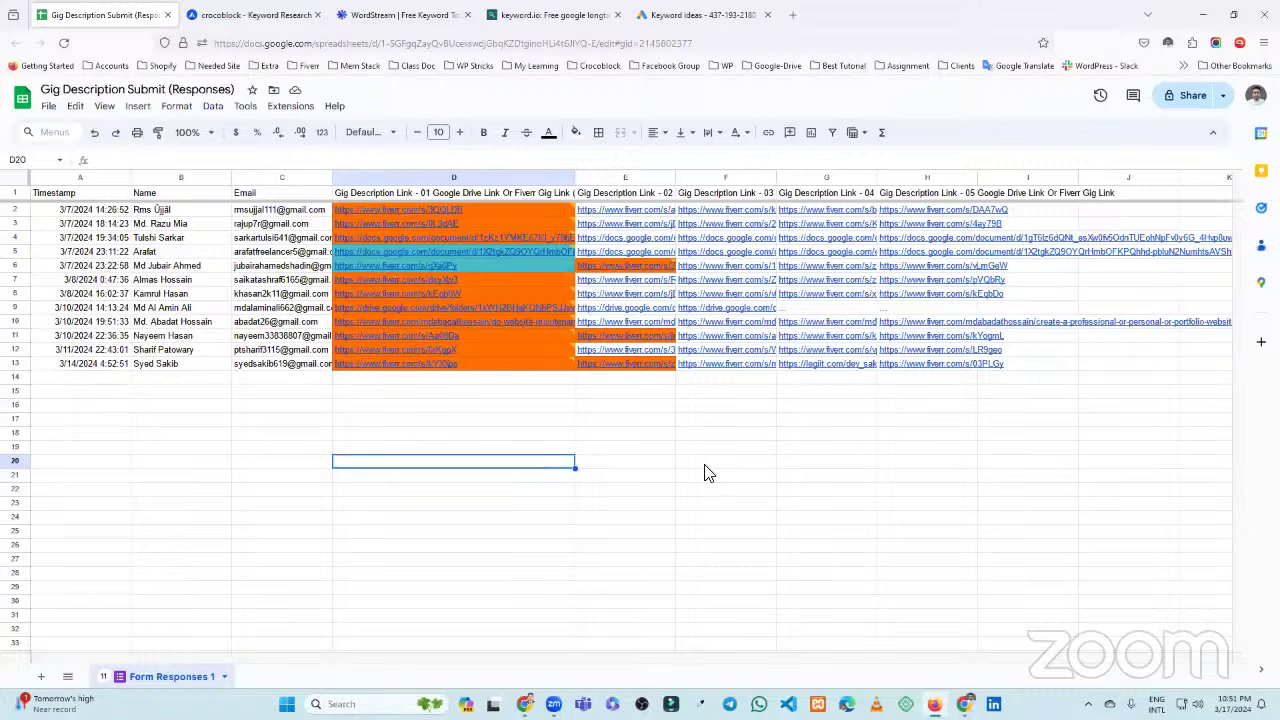
mouse_move(512, 274)
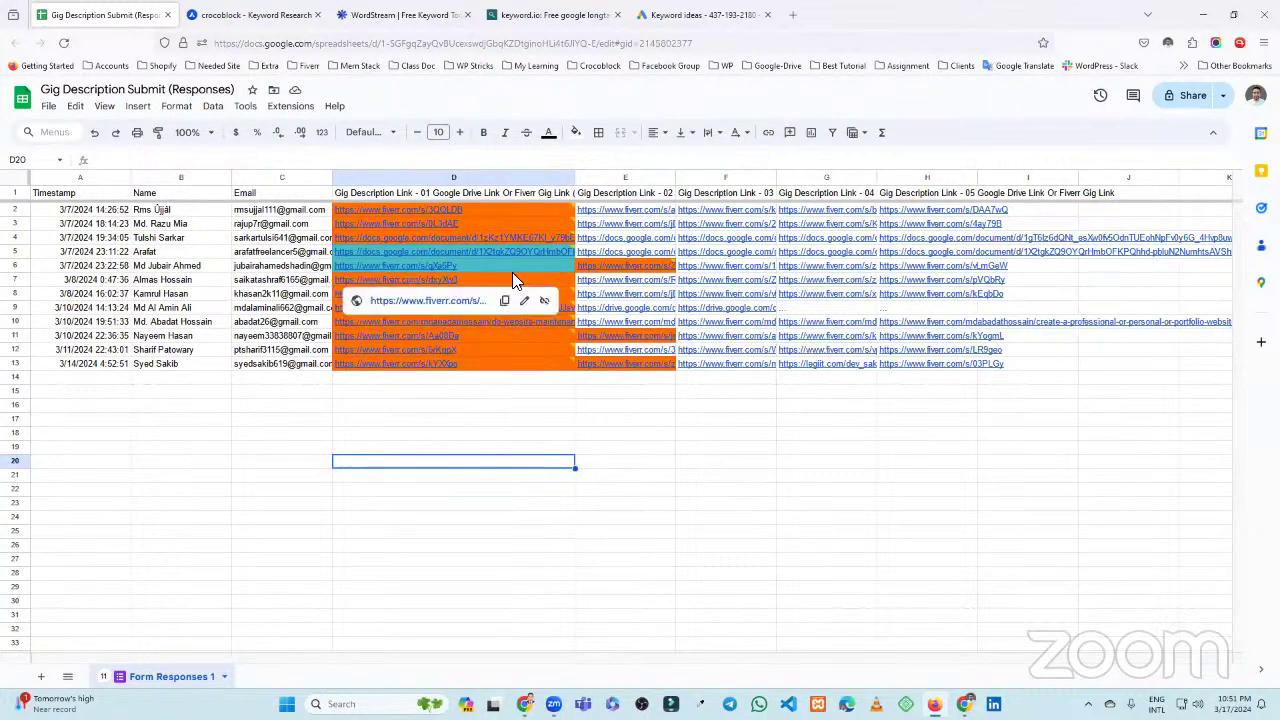
click(462, 422)
click(440, 390)
click(434, 376)
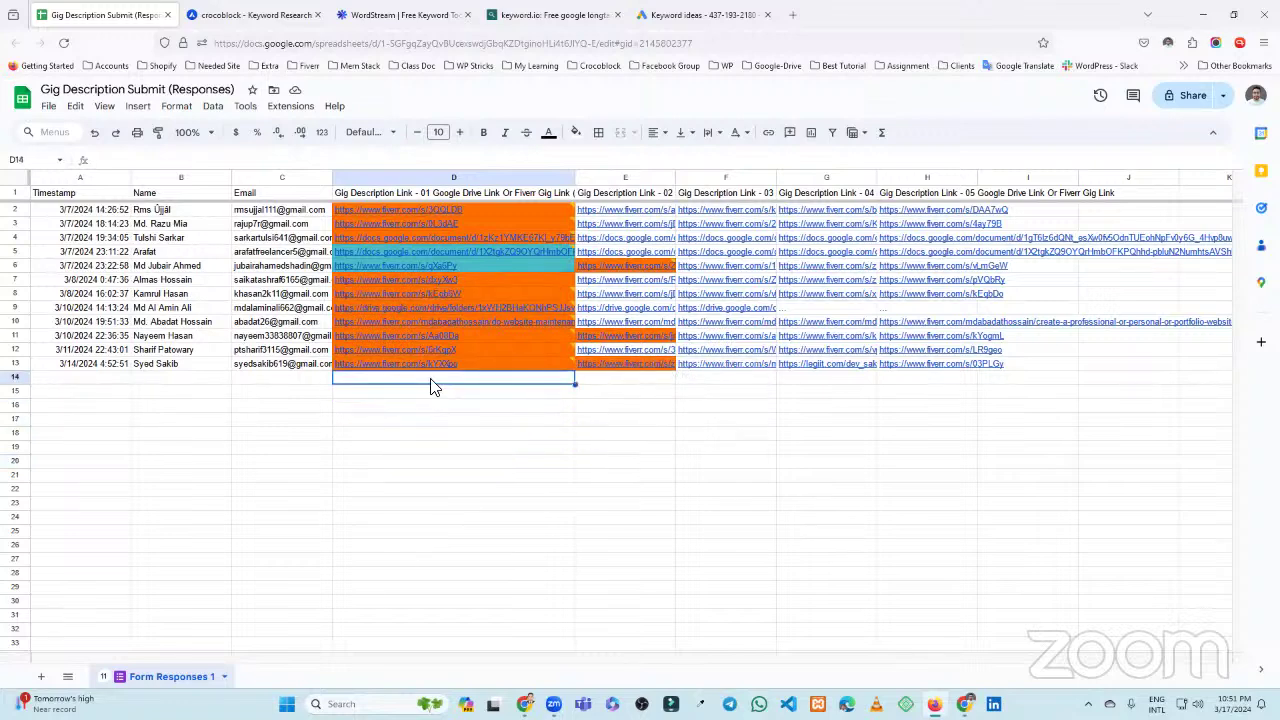
click(450, 450)
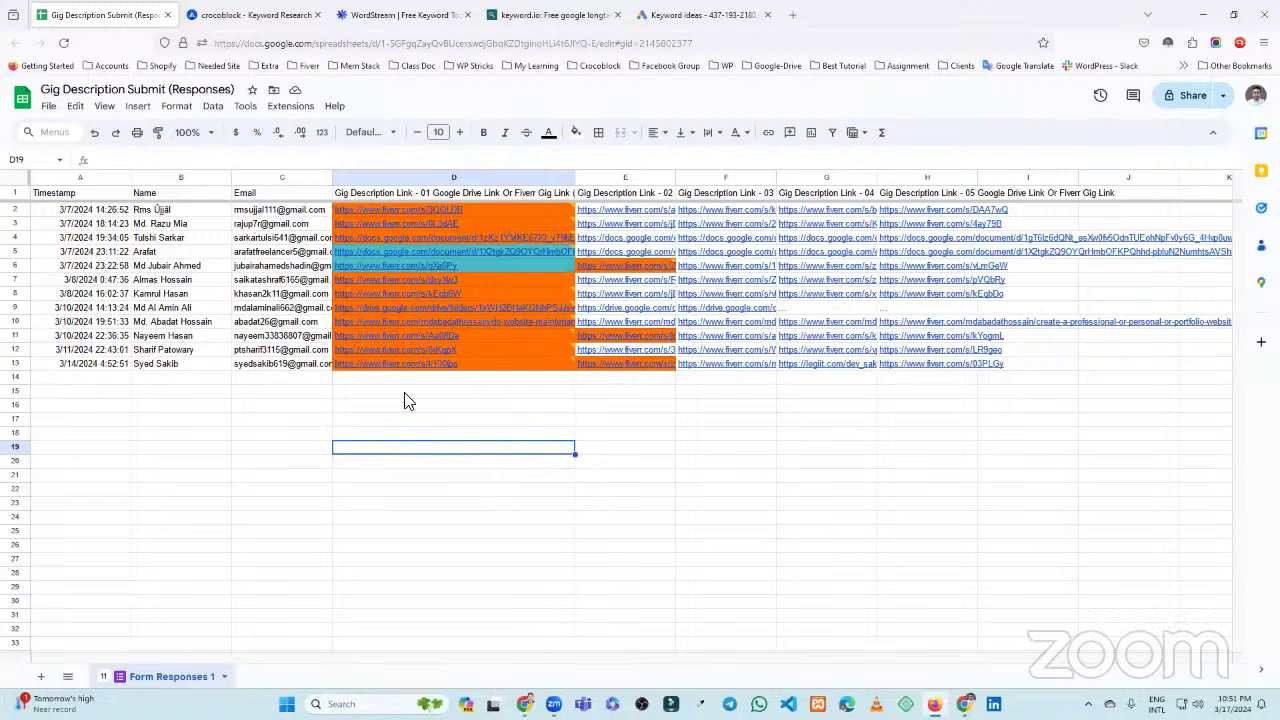
click(408, 392)
click(418, 419)
click(438, 406)
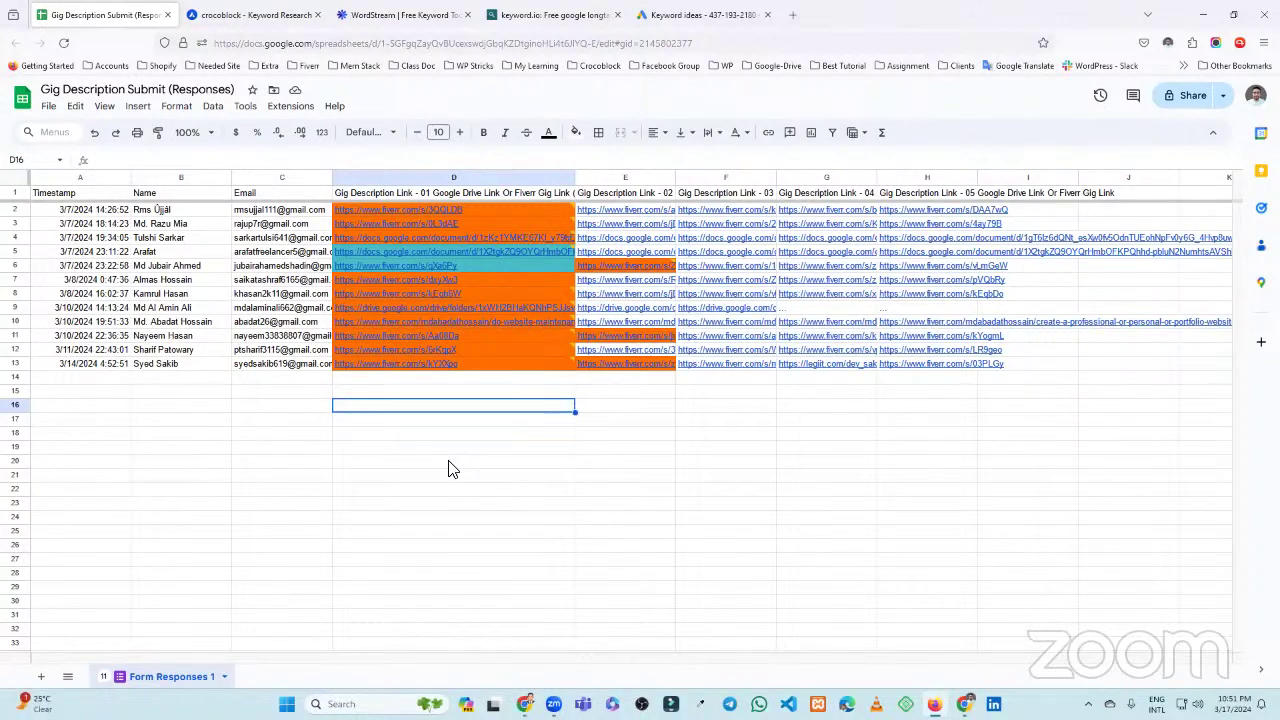
mouse_move(448, 363)
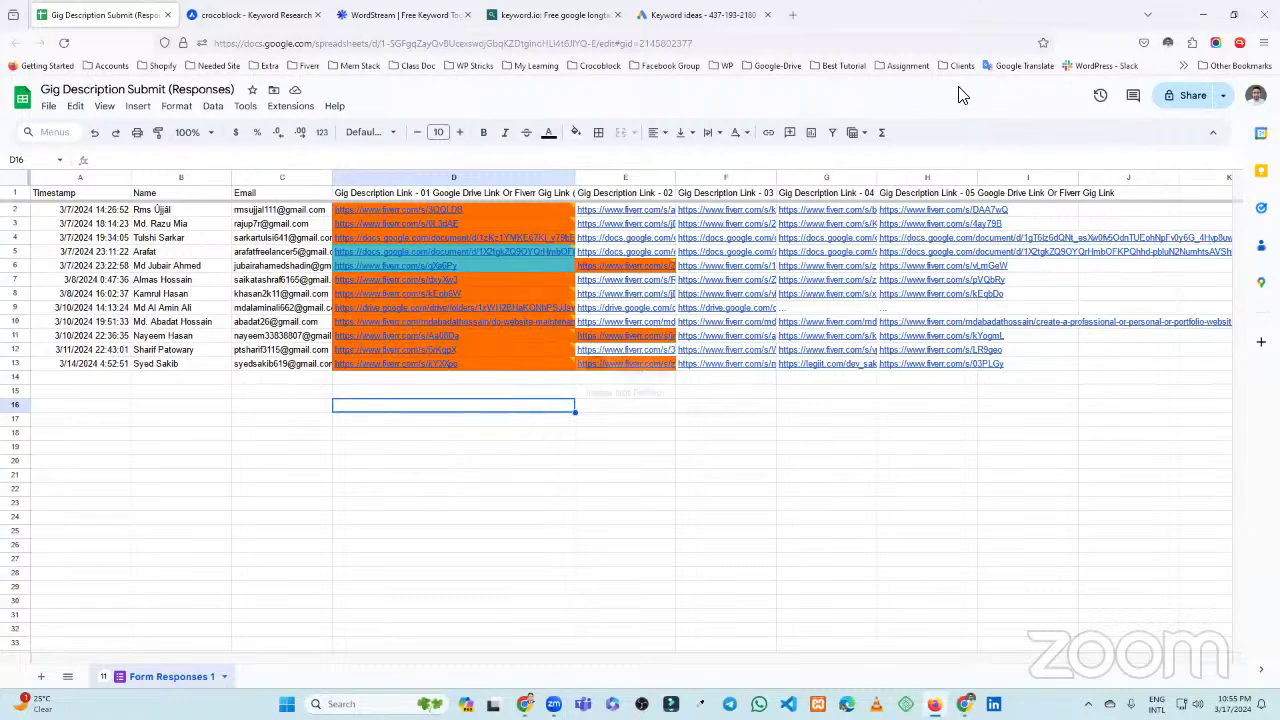
click(797, 12)
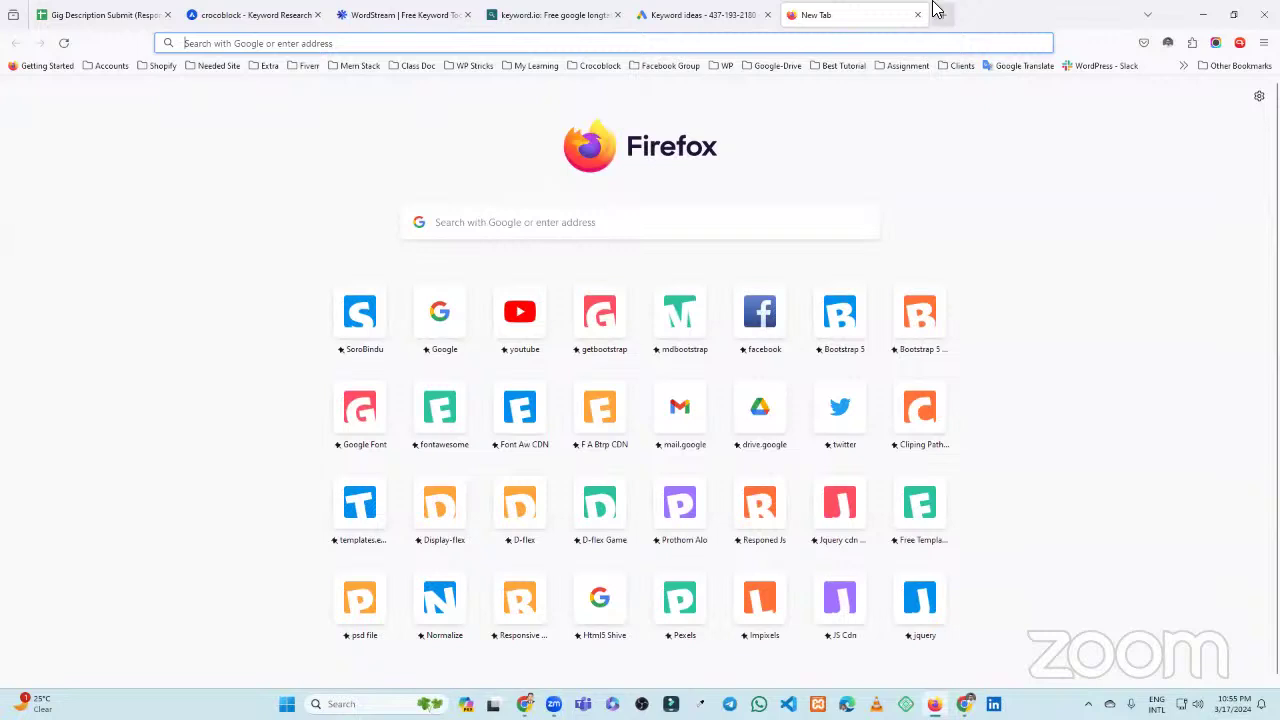
click(938, 12)
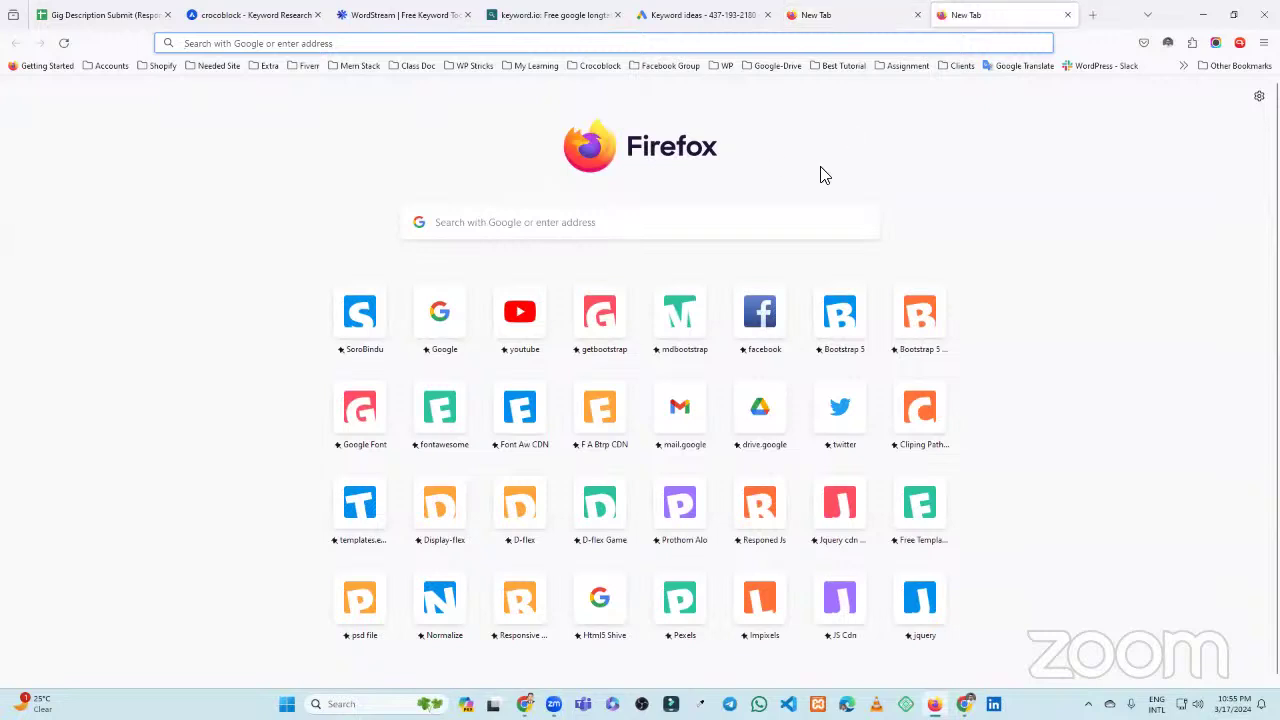
click(870, 14)
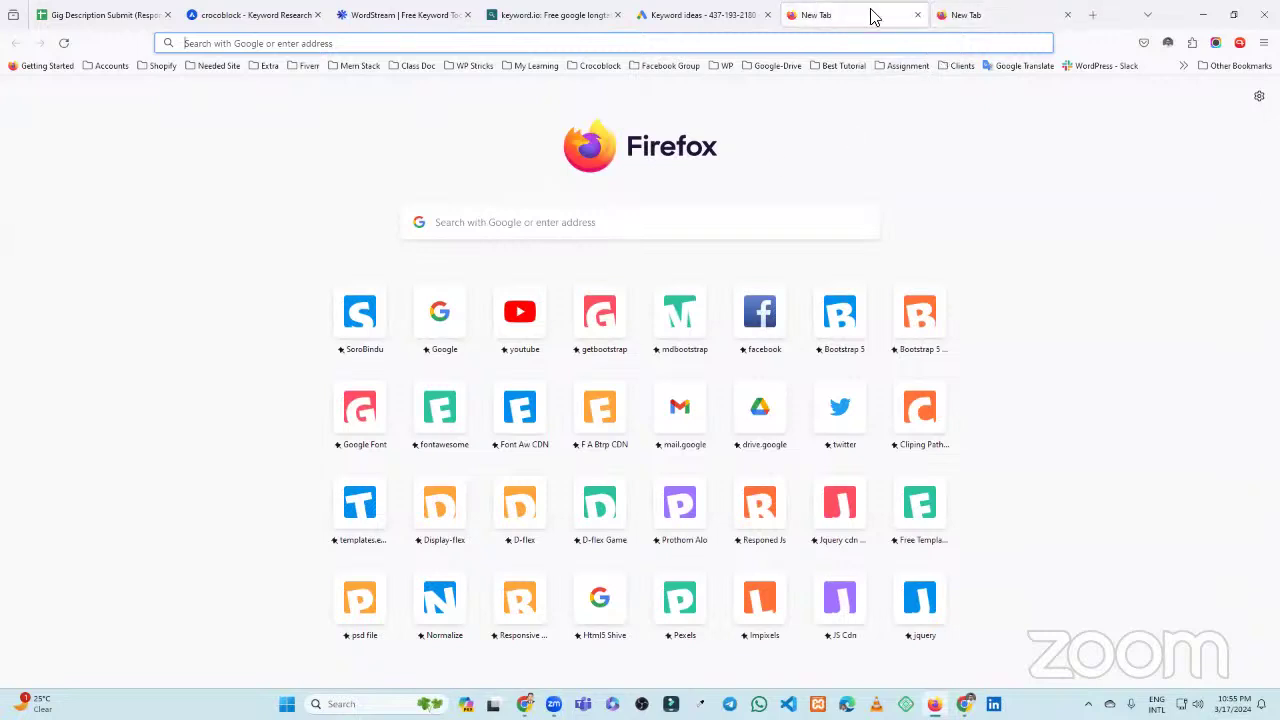
click(986, 16)
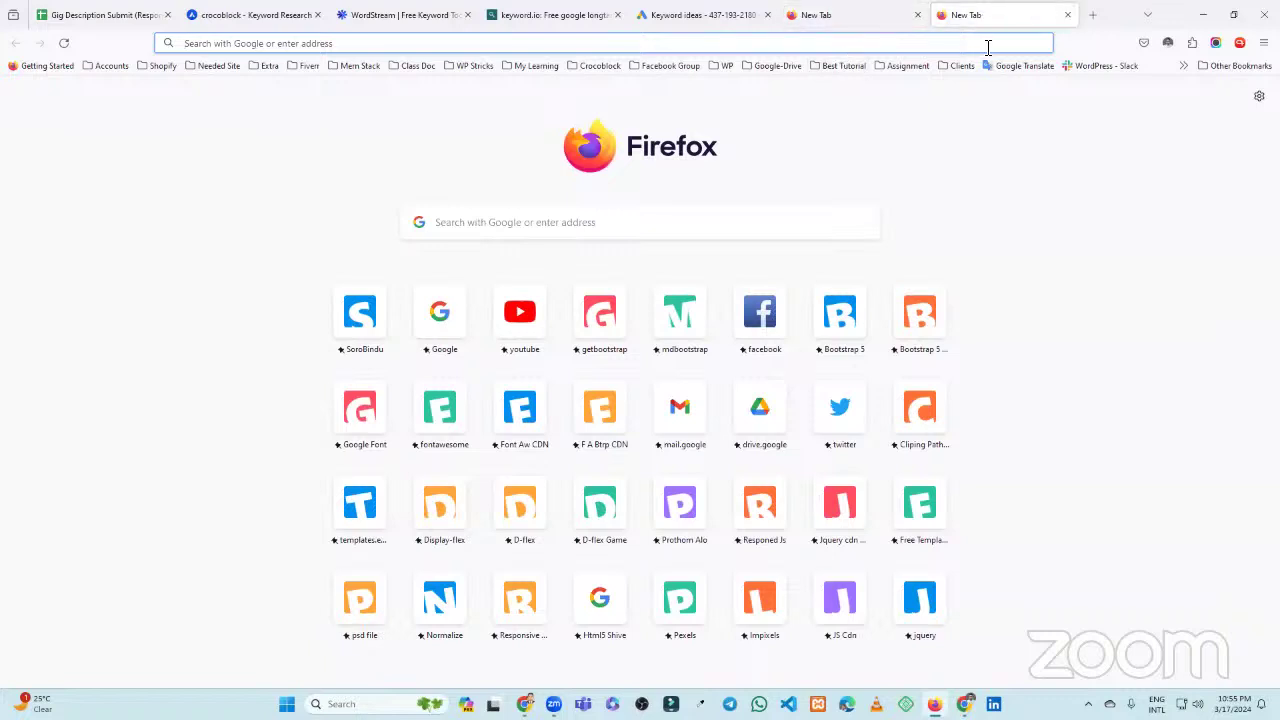
click(866, 12)
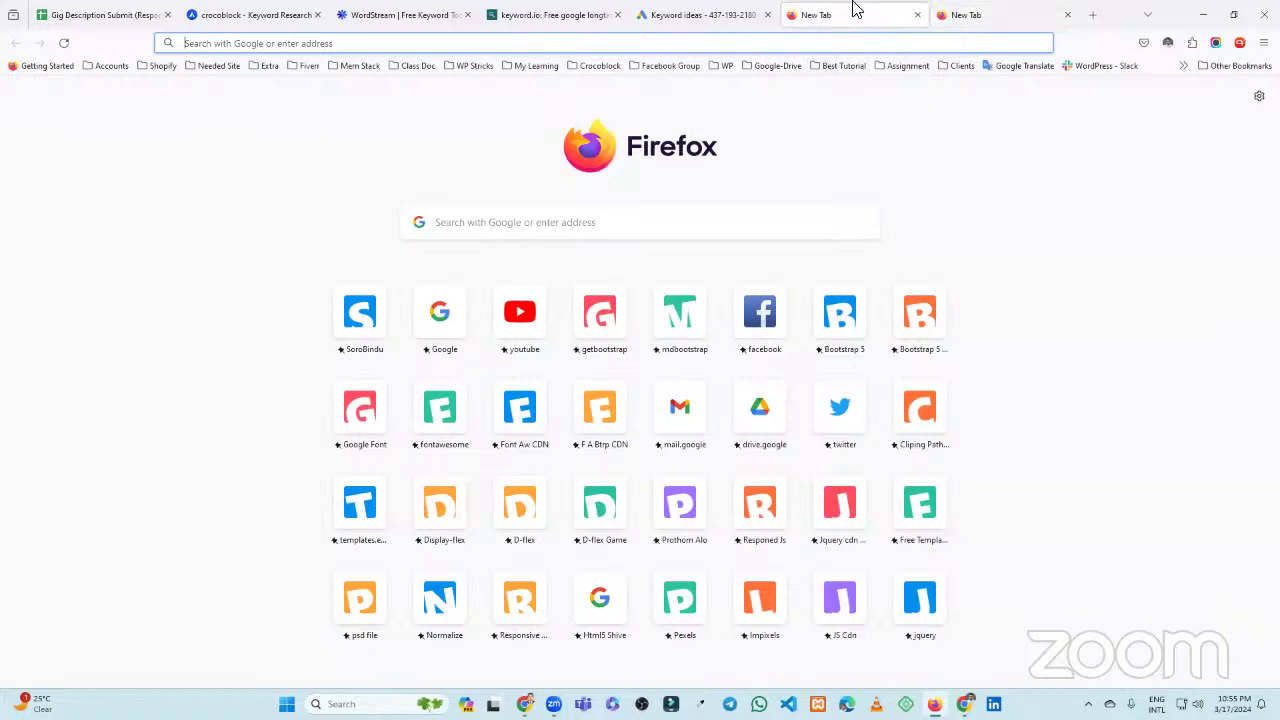
click(971, 12)
key(ctrl+Page_Up)
click(917, 14)
click(917, 14)
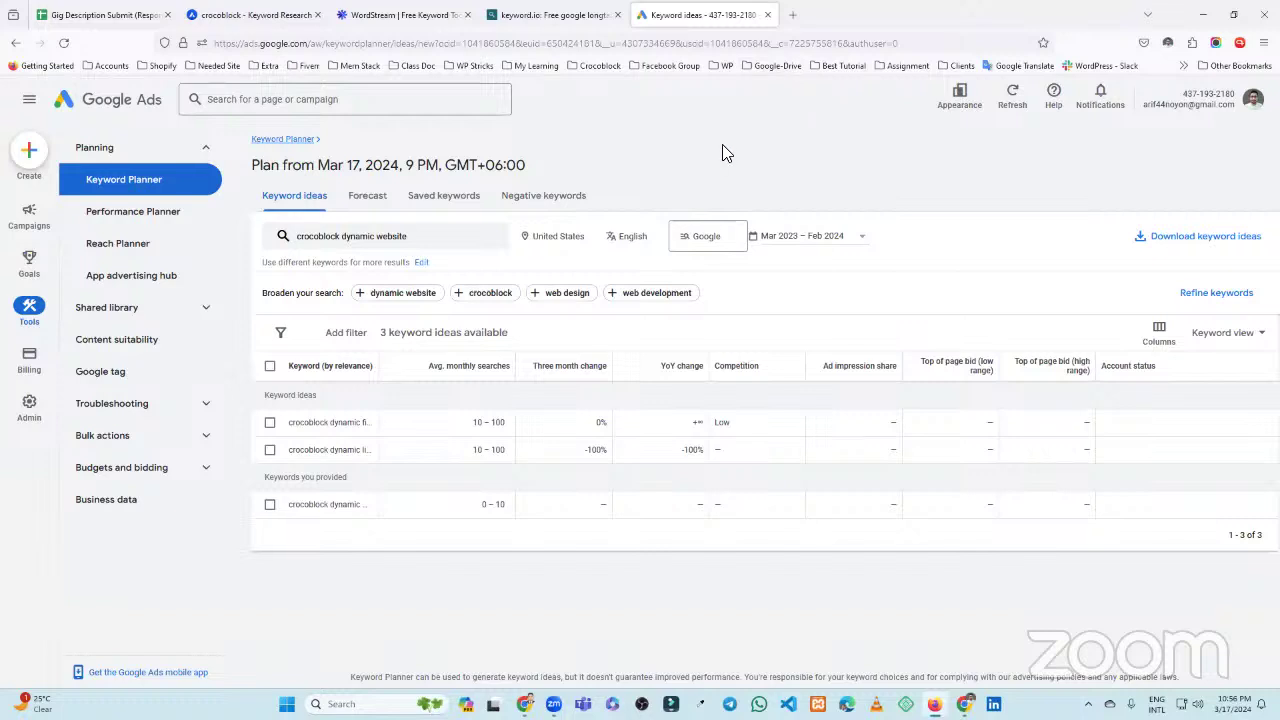
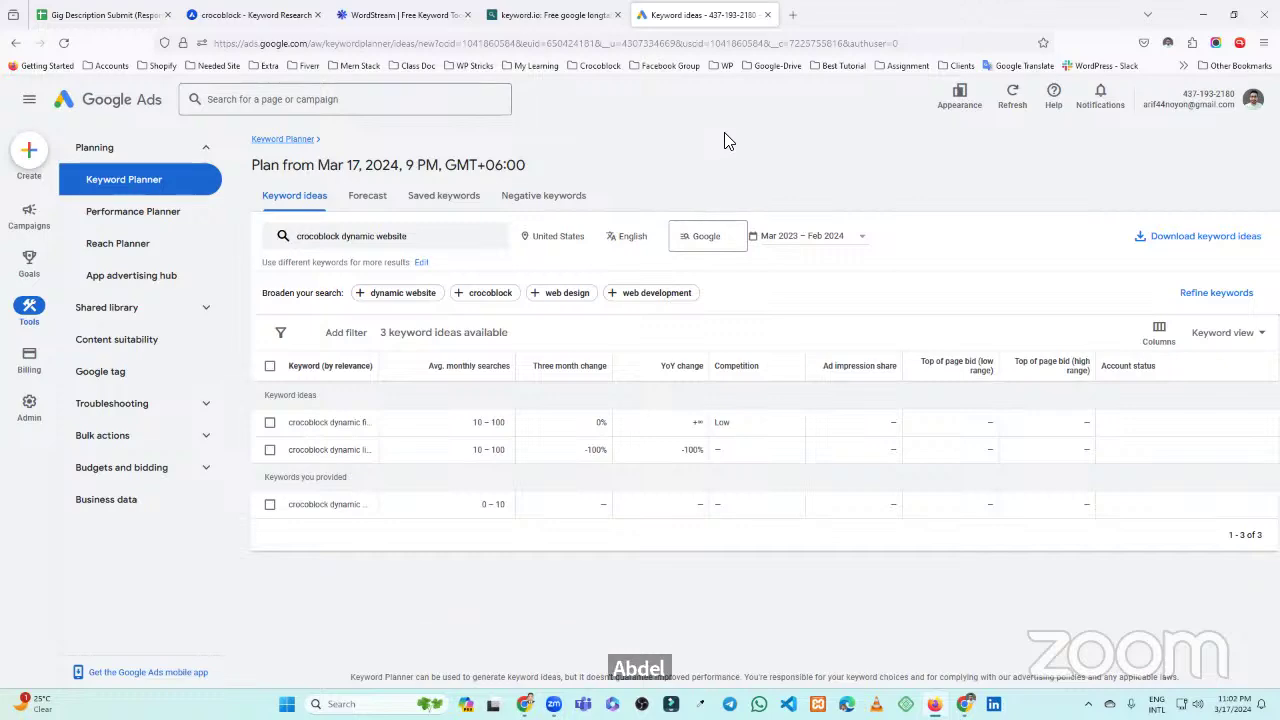
Switch to Chrome and add the Fiverr Quick View extension from its Chrome Web Store page
mouse_move(964, 704)
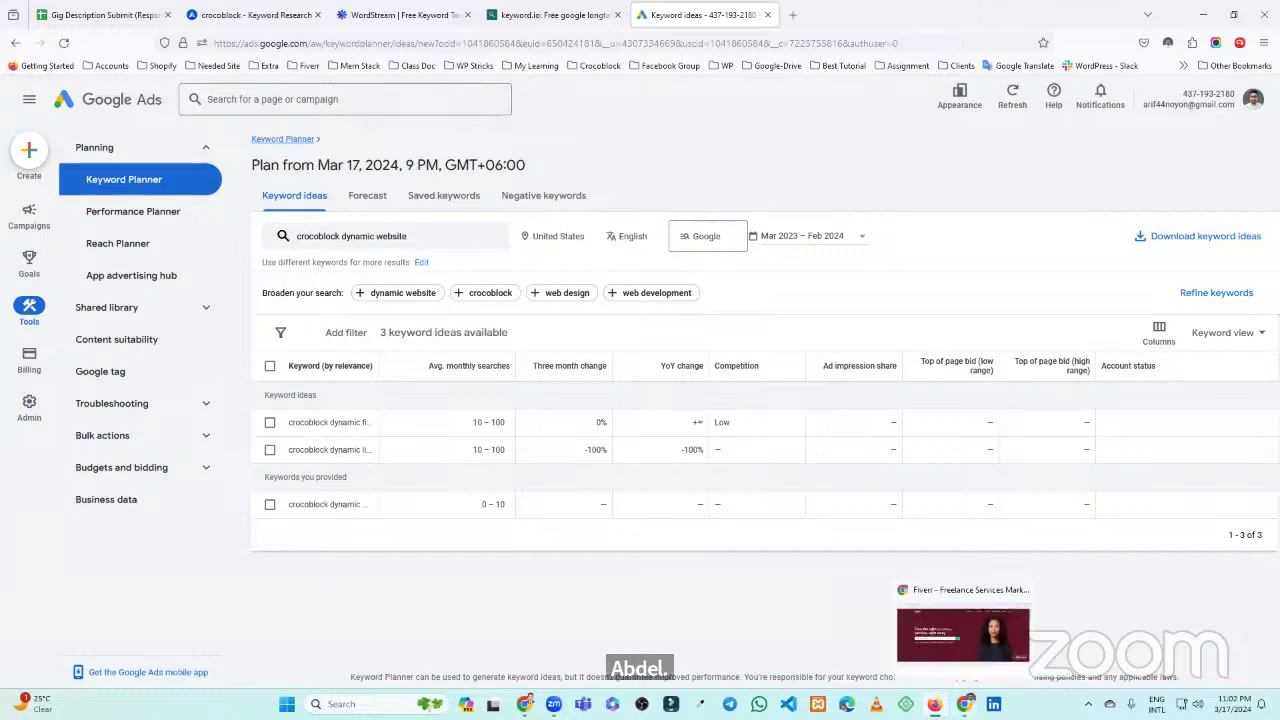
click(962, 630)
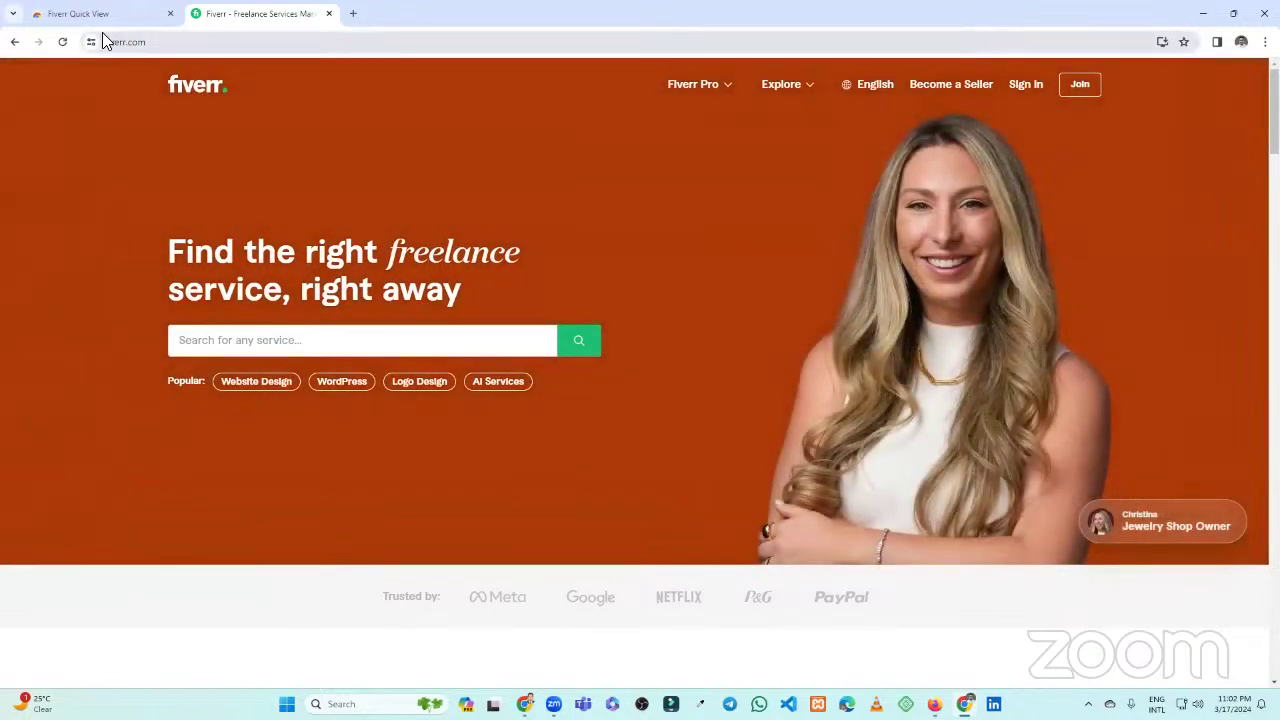
click(104, 41)
click(133, 10)
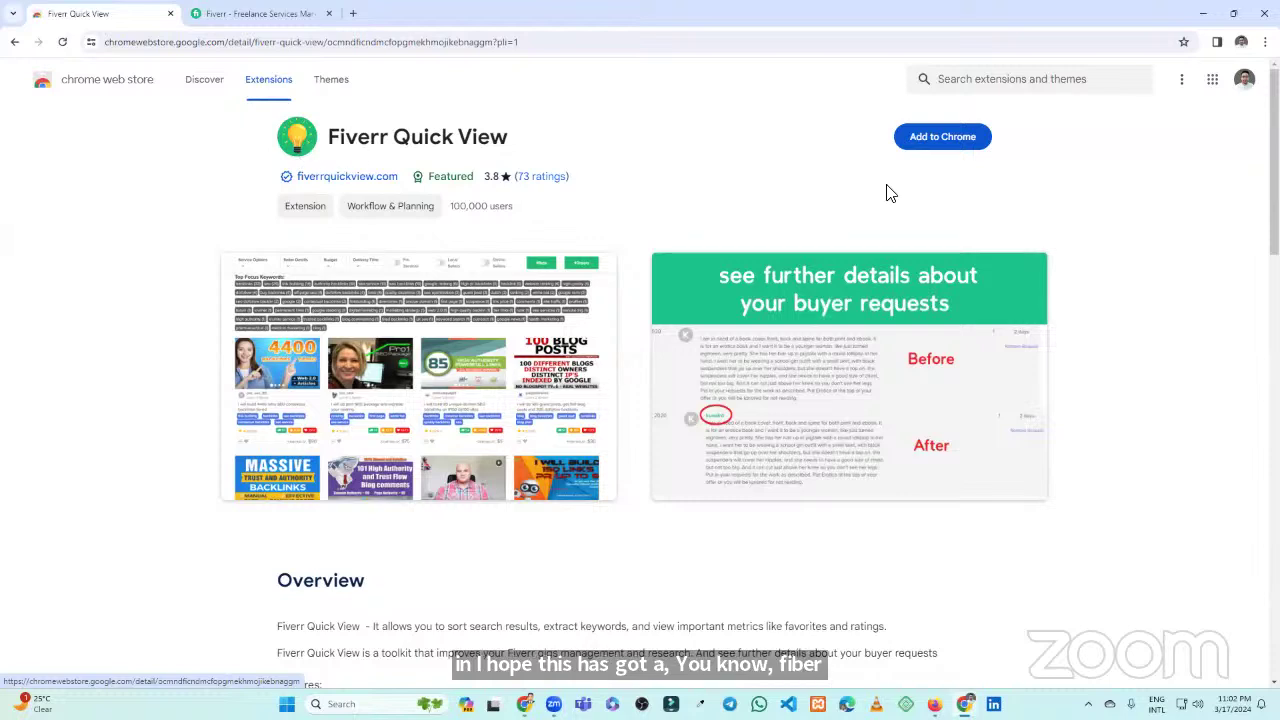
click(950, 136)
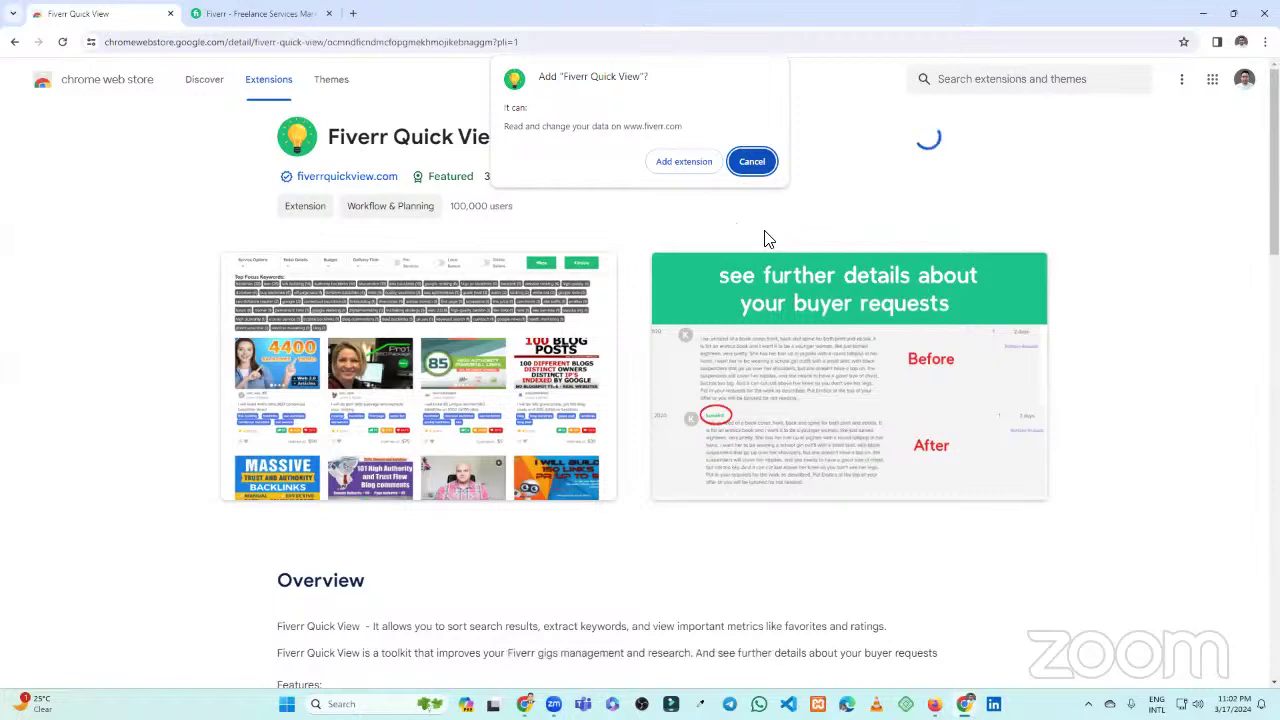
click(686, 163)
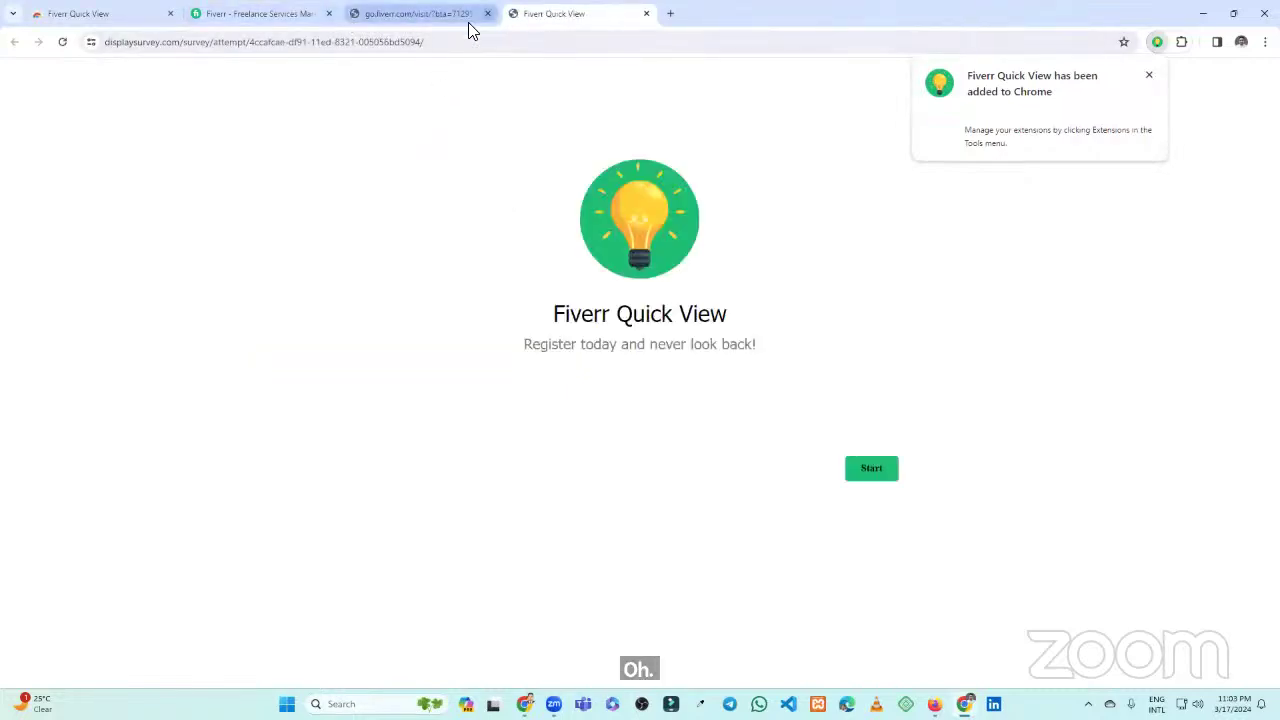
Close the two pages opened by the extension's installation and close the Chrome window
click(878, 474)
click(646, 13)
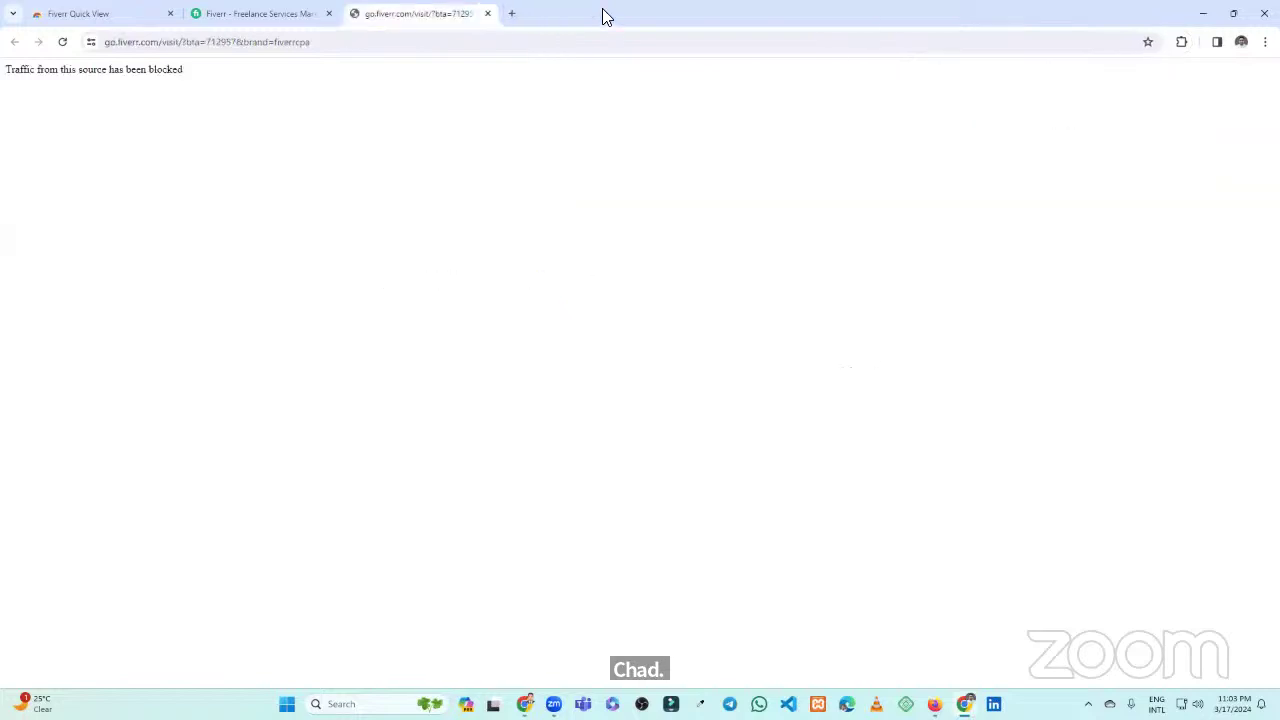
click(488, 13)
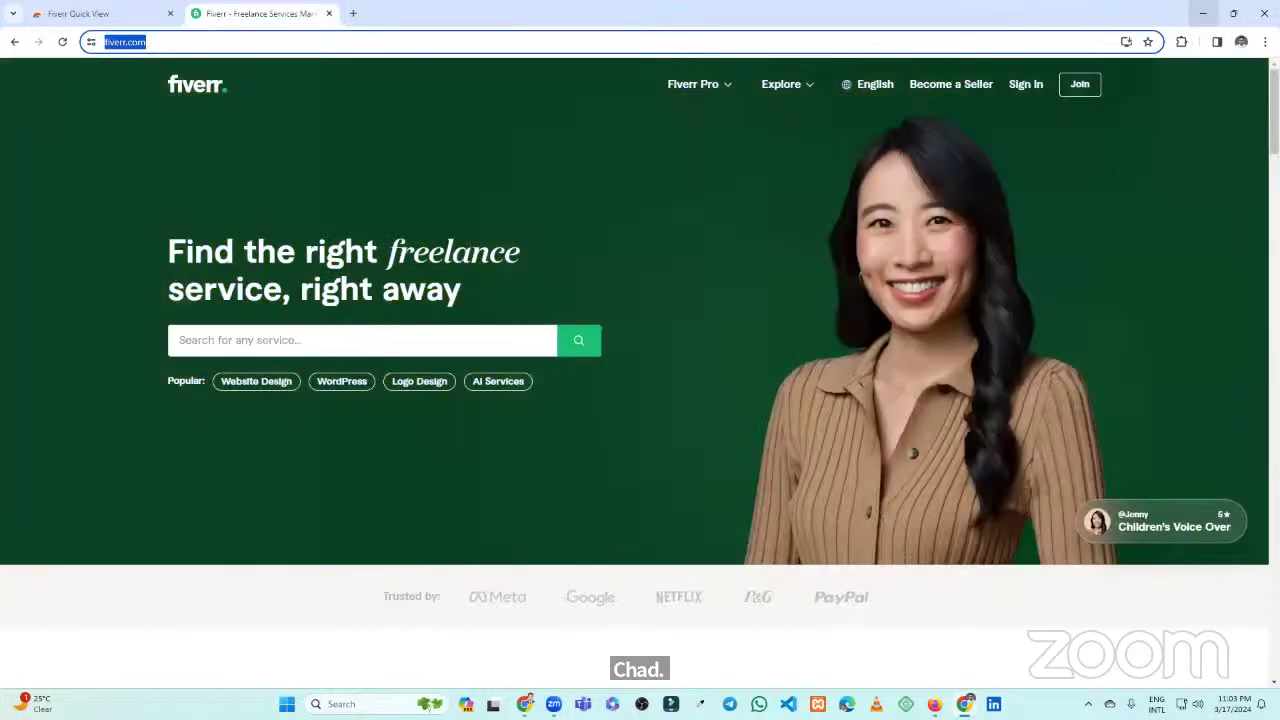
click(1265, 13)
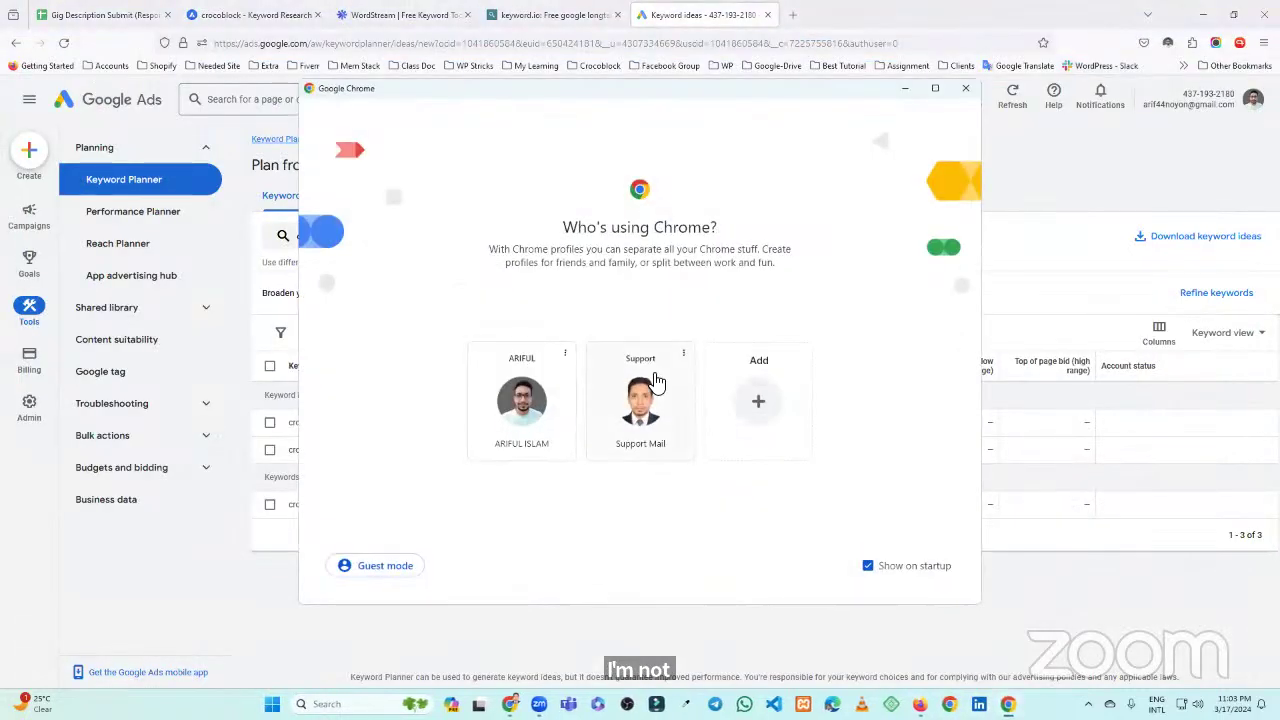
Reopen Chrome with the first listed profile, maximize the window and pin the Fiverr Quick View extension
click(535, 397)
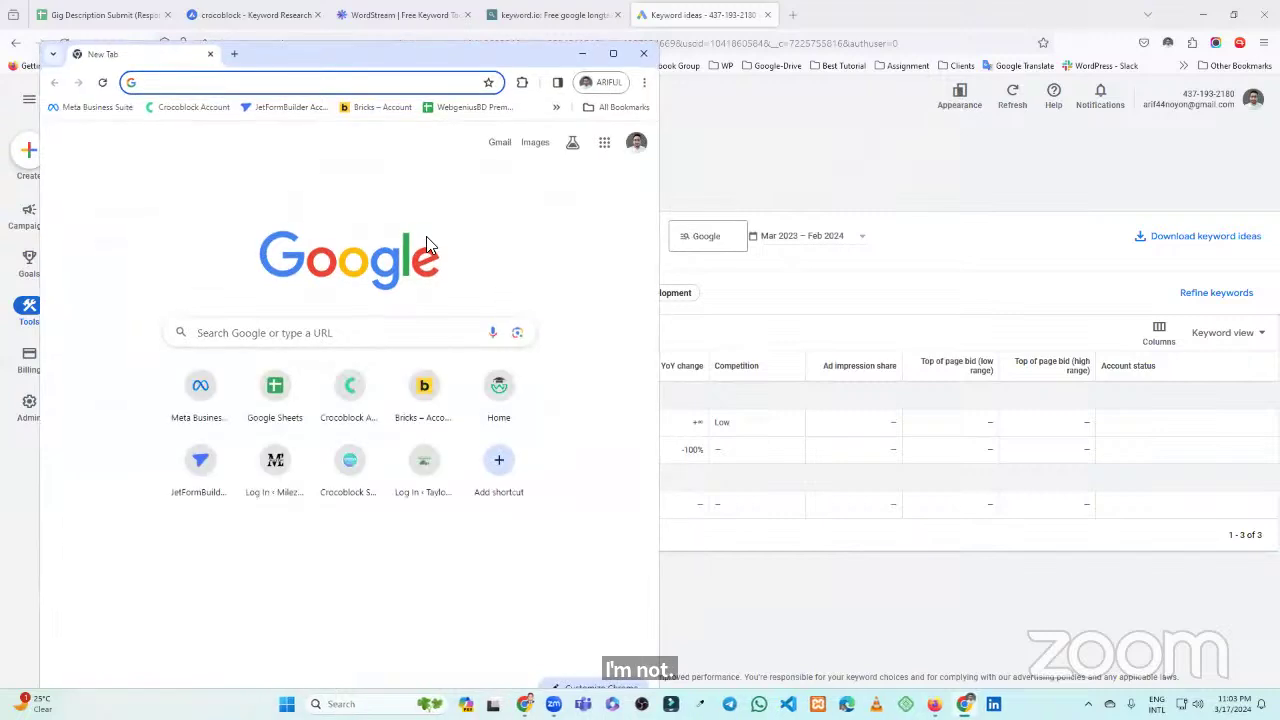
click(623, 53)
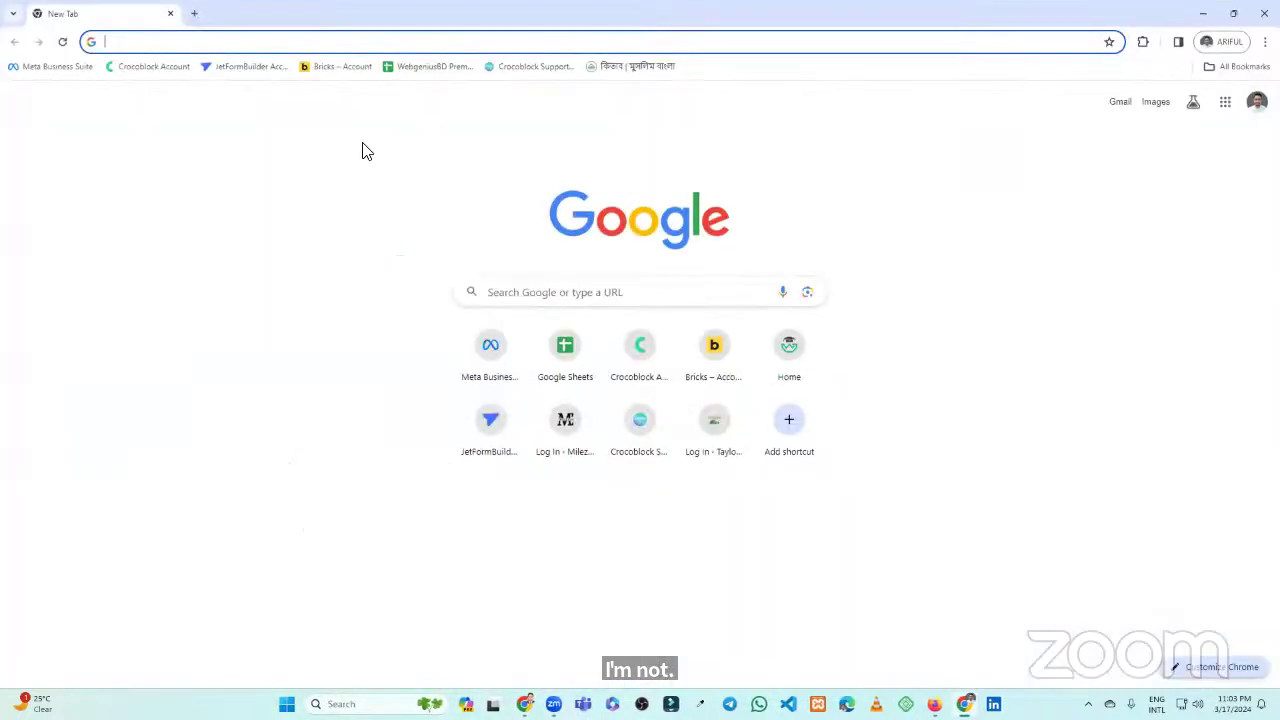
click(165, 45)
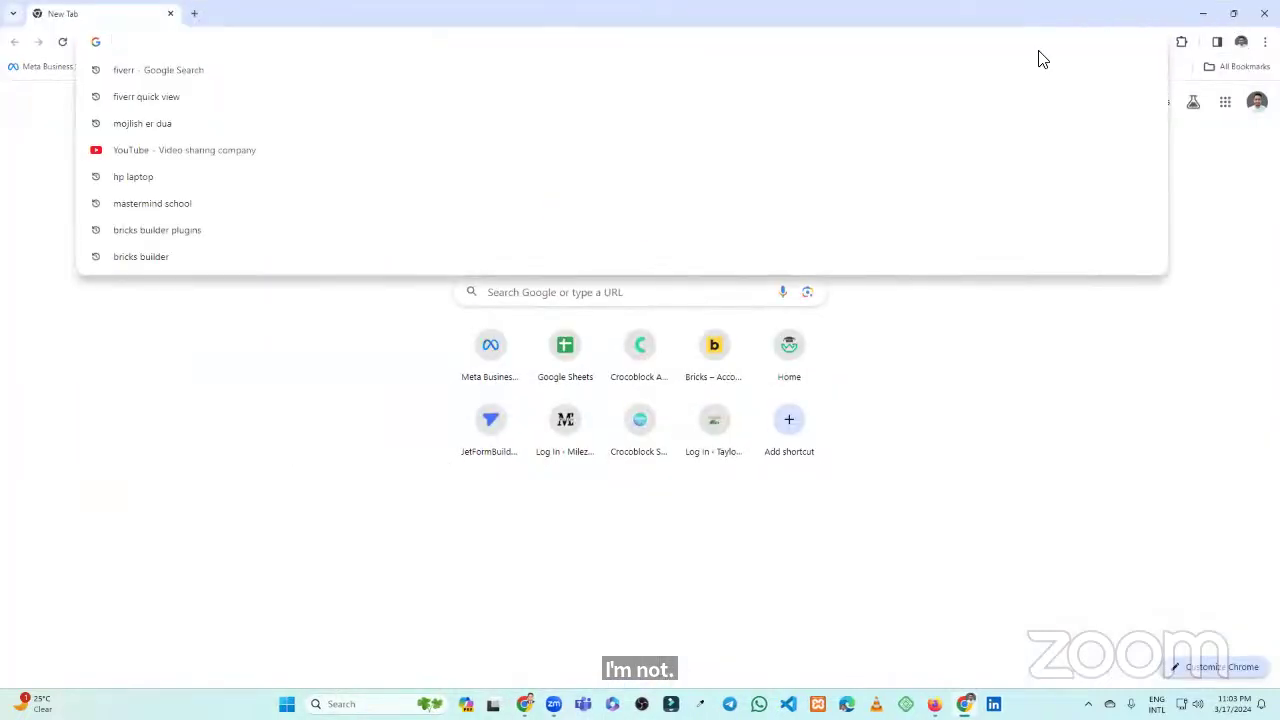
click(1182, 44)
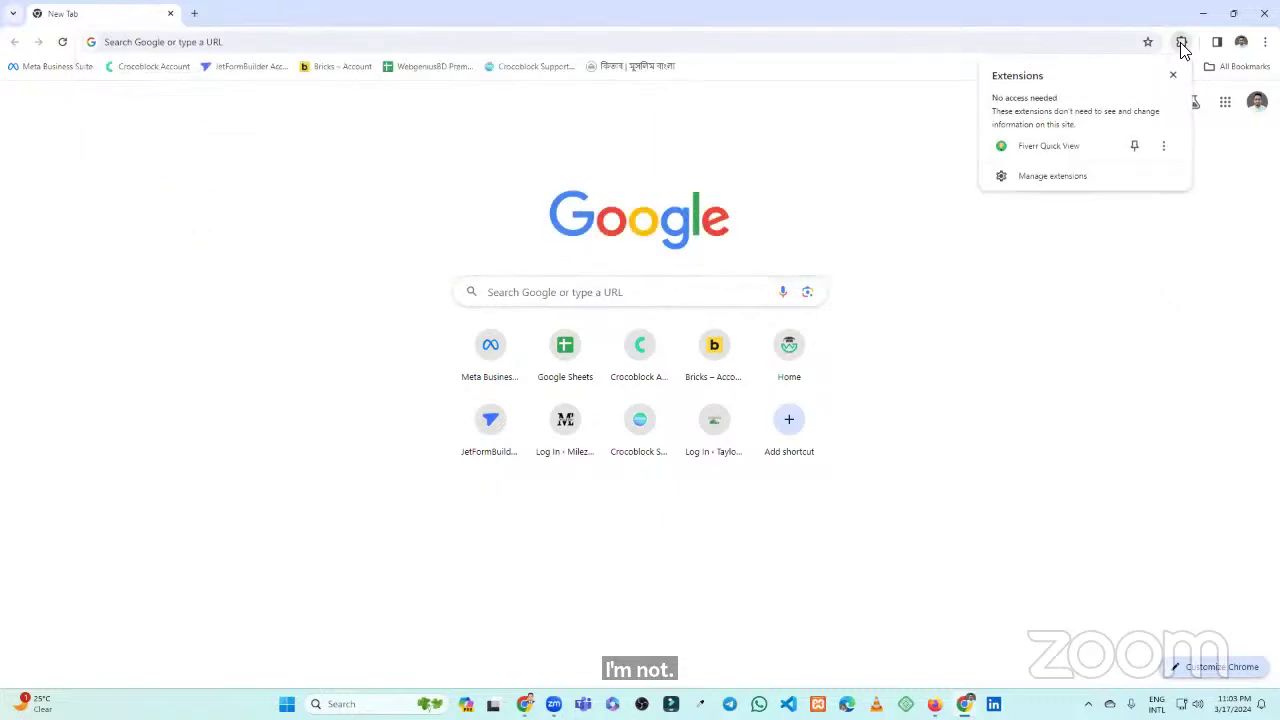
click(1136, 147)
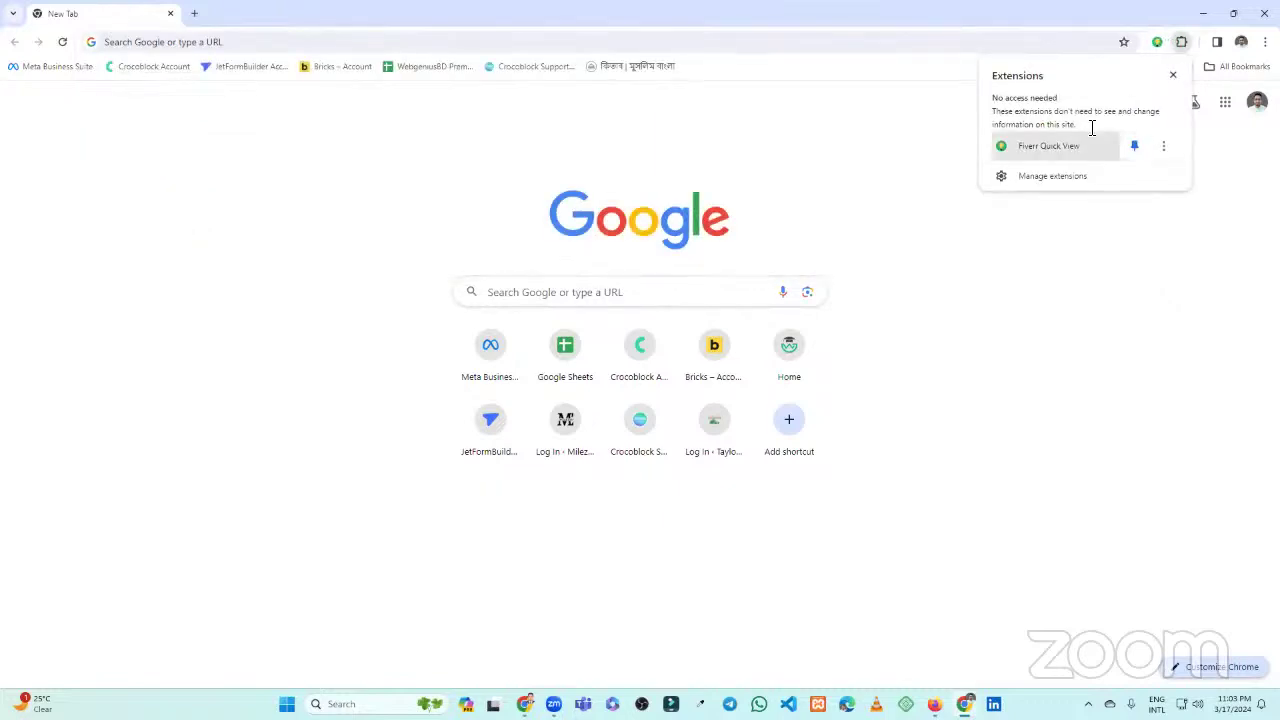
Search Google for "fiverr" and open the Fiverr - Freelance Services Marketplace homepage
click(220, 48)
text(fiverr)
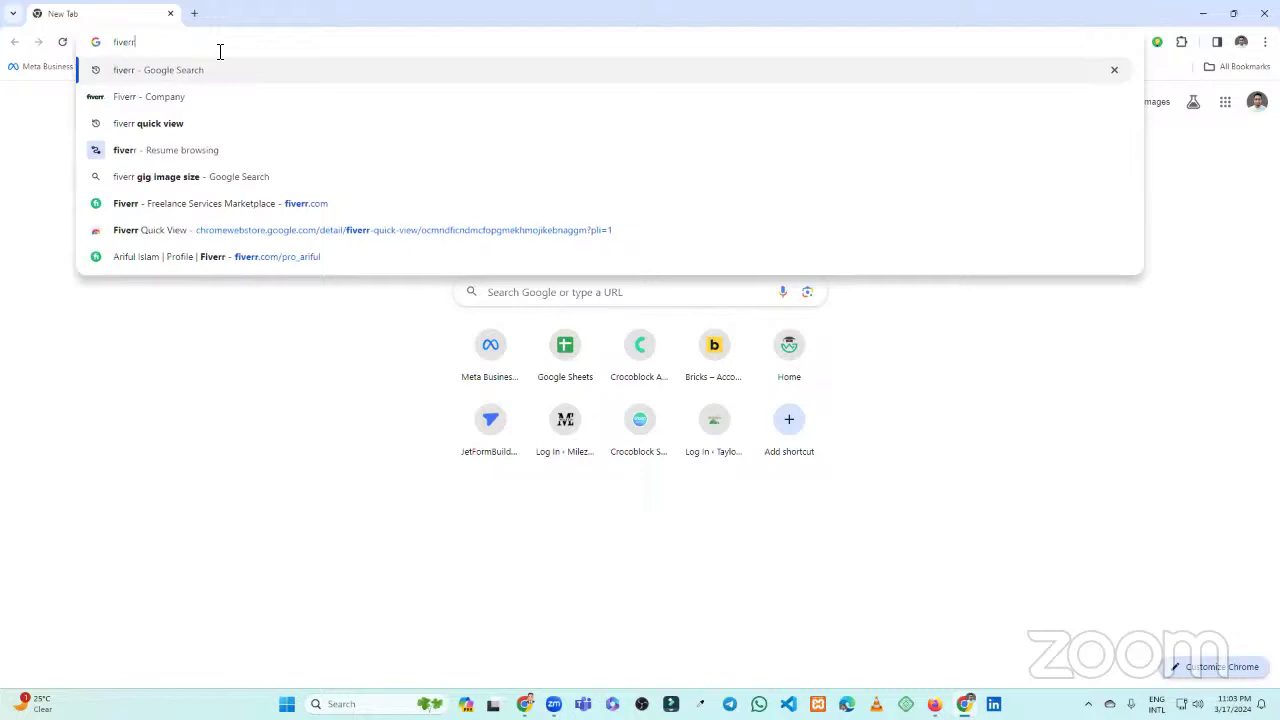
key(Return)
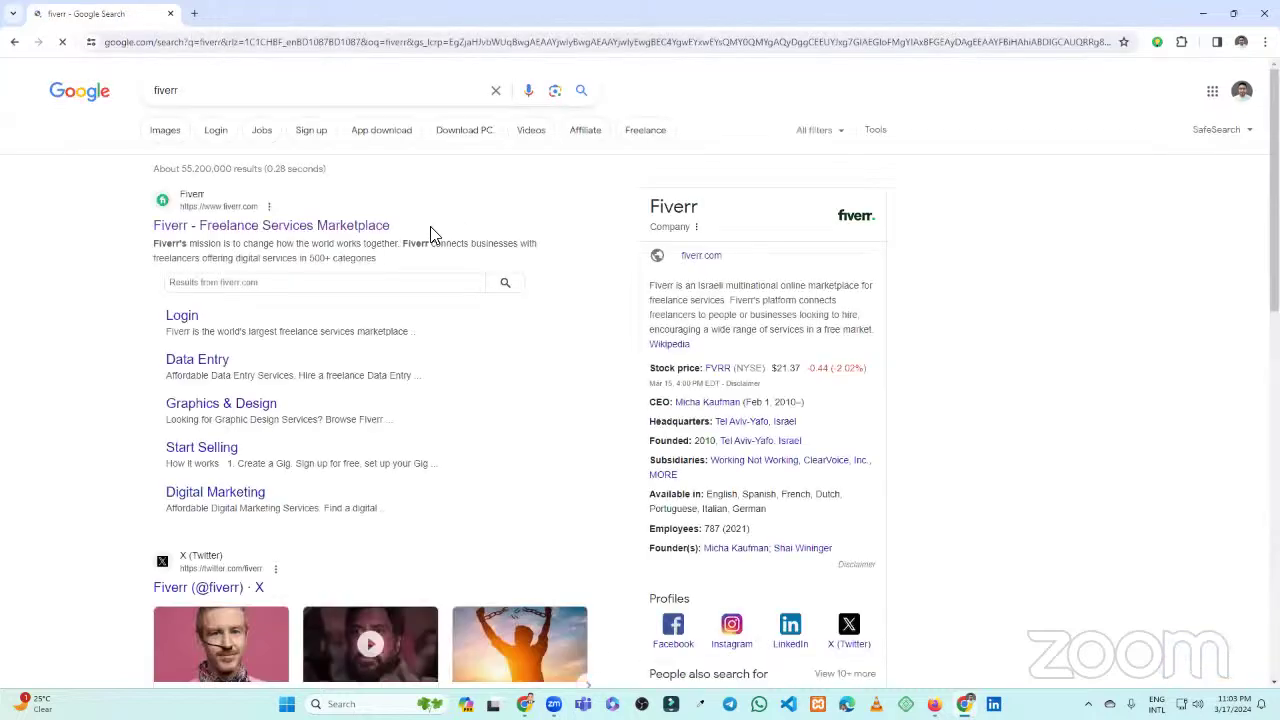
click(306, 226)
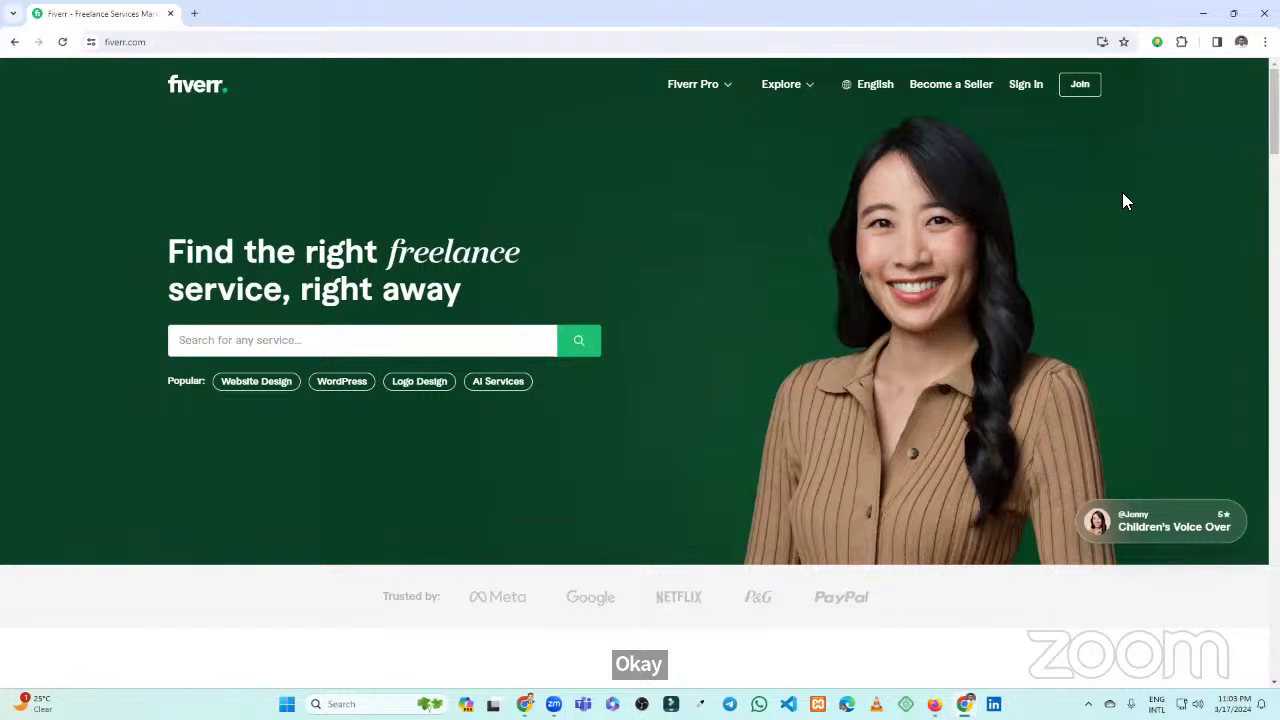
Search Fiverr's services for "wordpress"
click(374, 336)
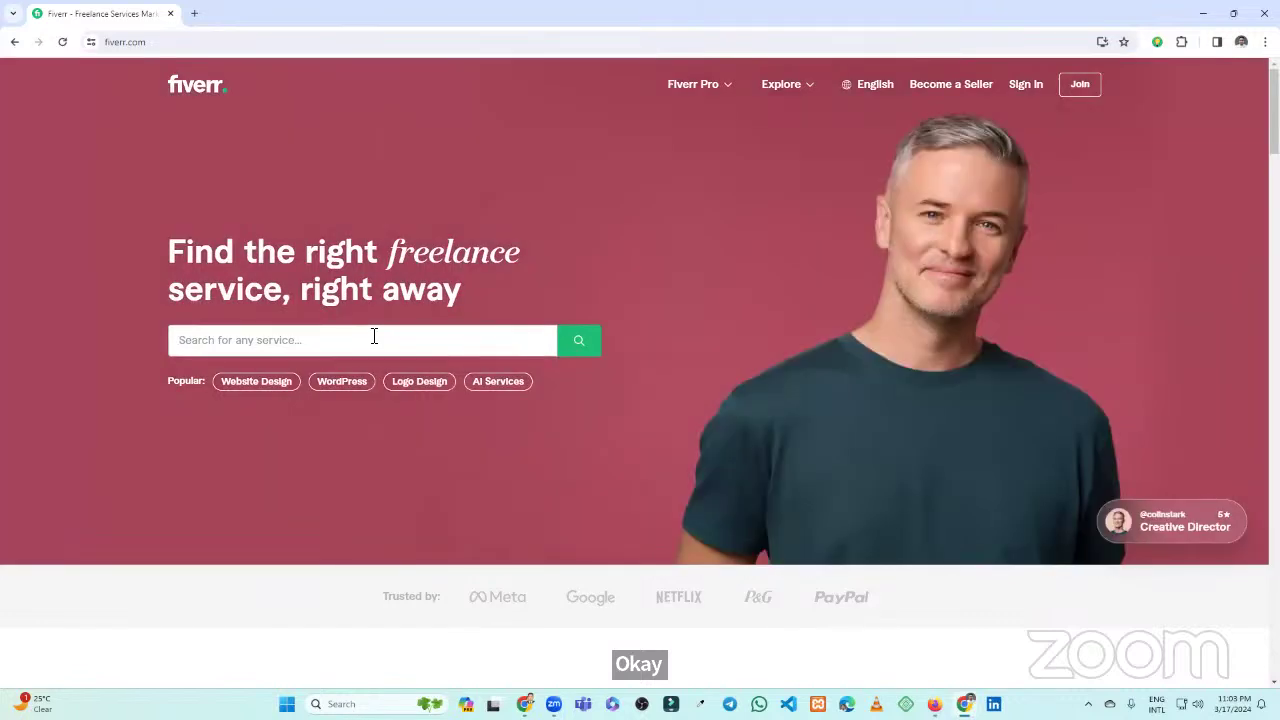
text(wor)
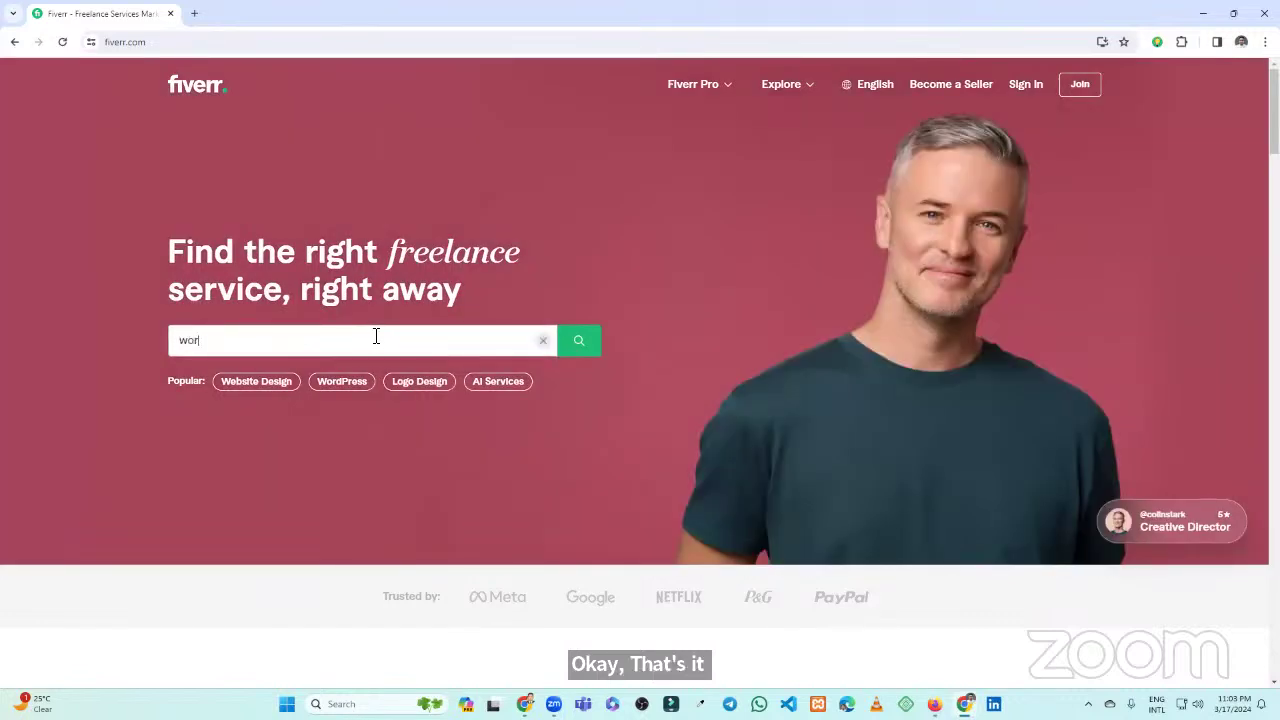
text(dpress)
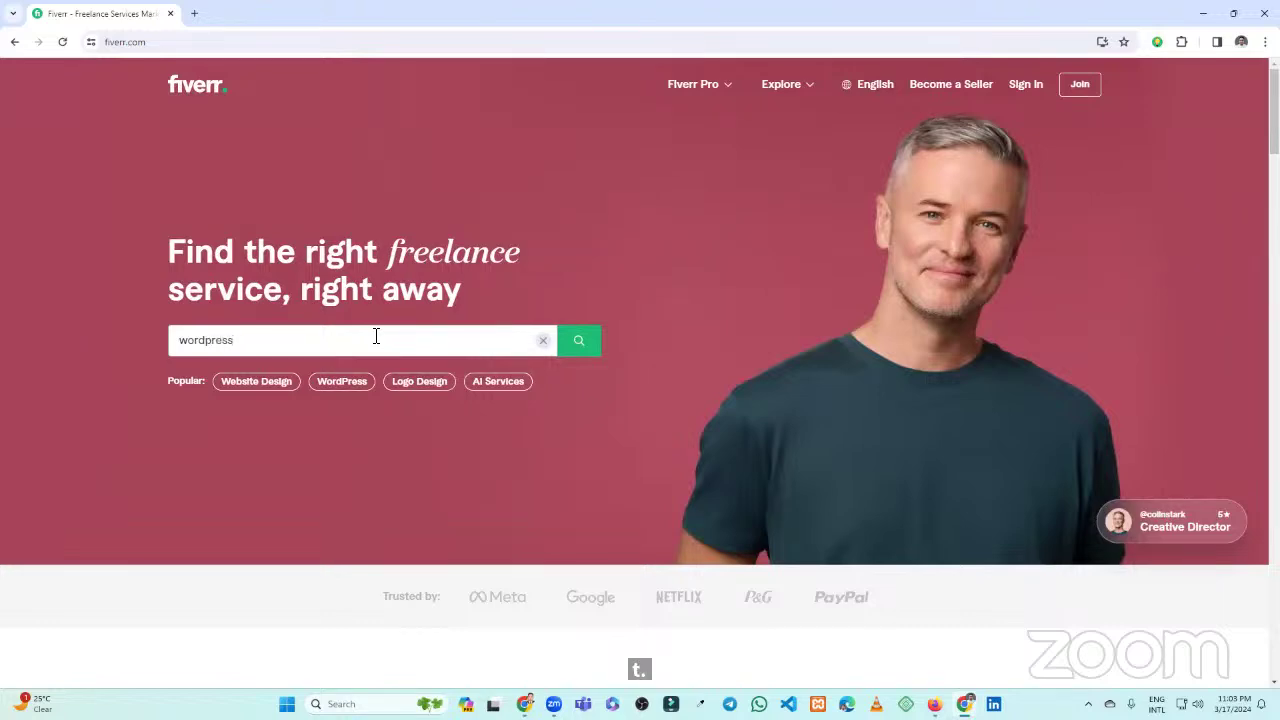
click(600, 340)
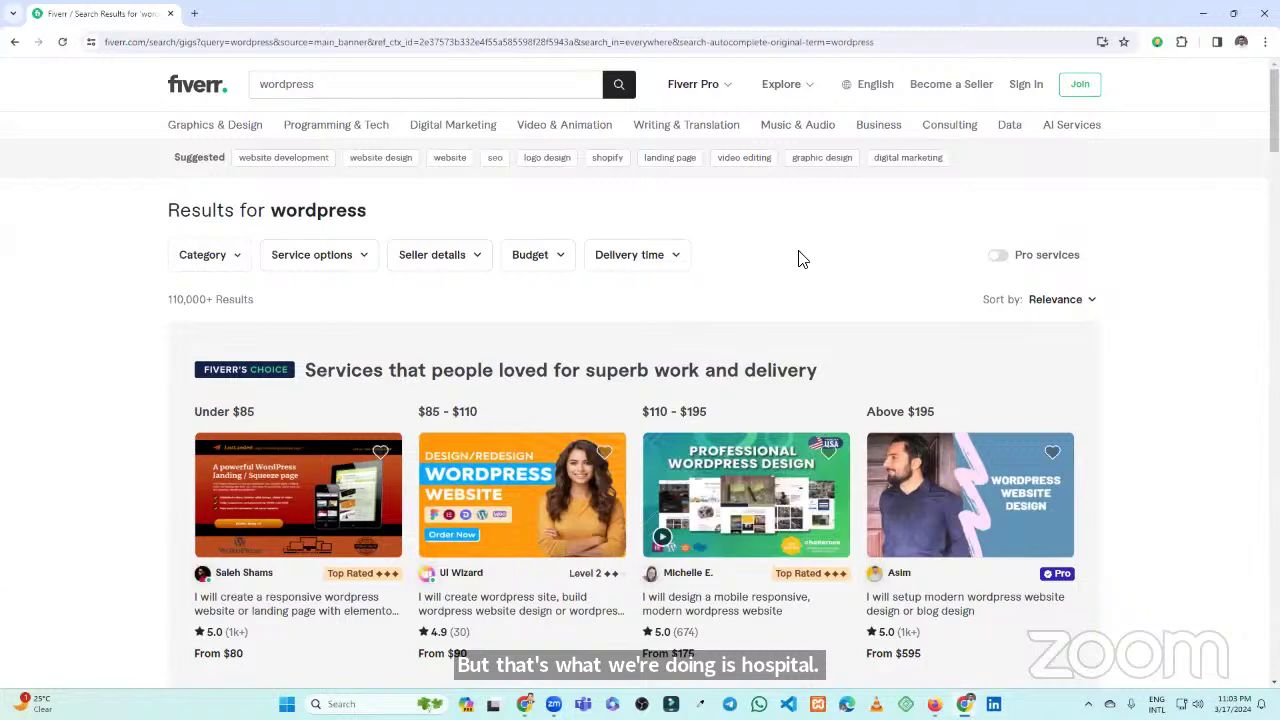
Review the Fiverr Quick View feature options and reload the wordpress search results page
click(1157, 42)
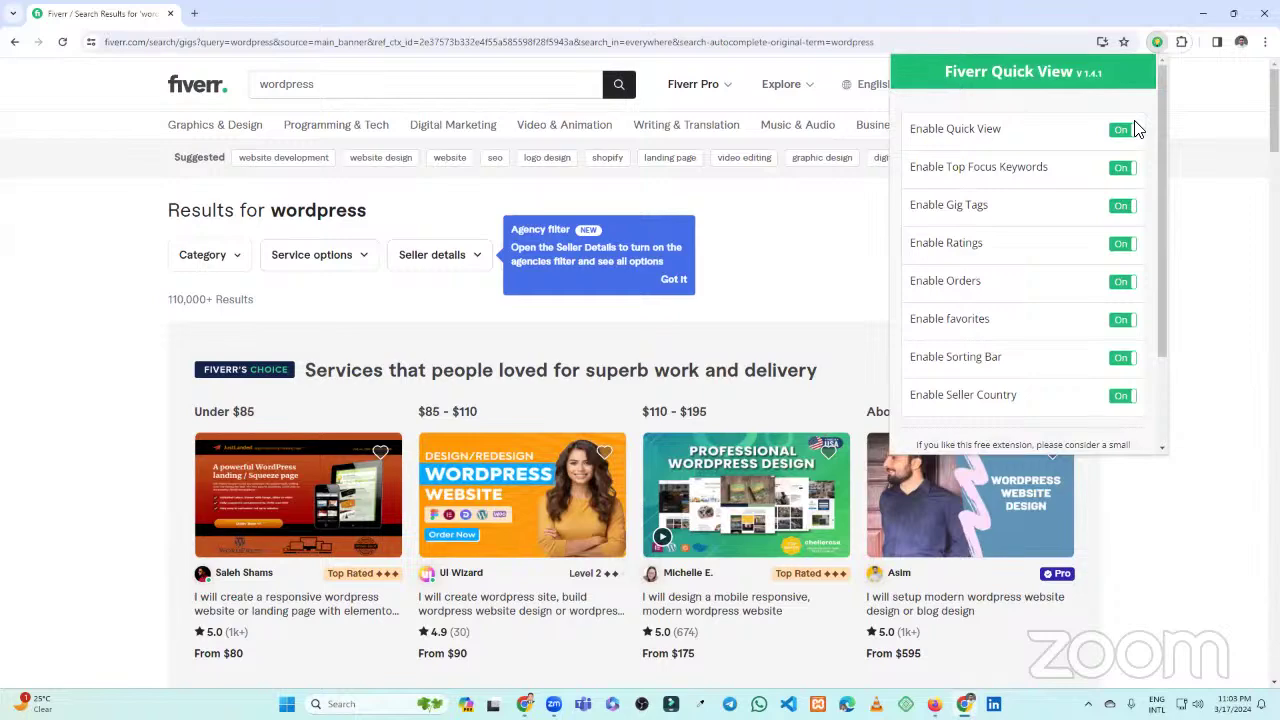
scroll(1063, 249, down, 2)
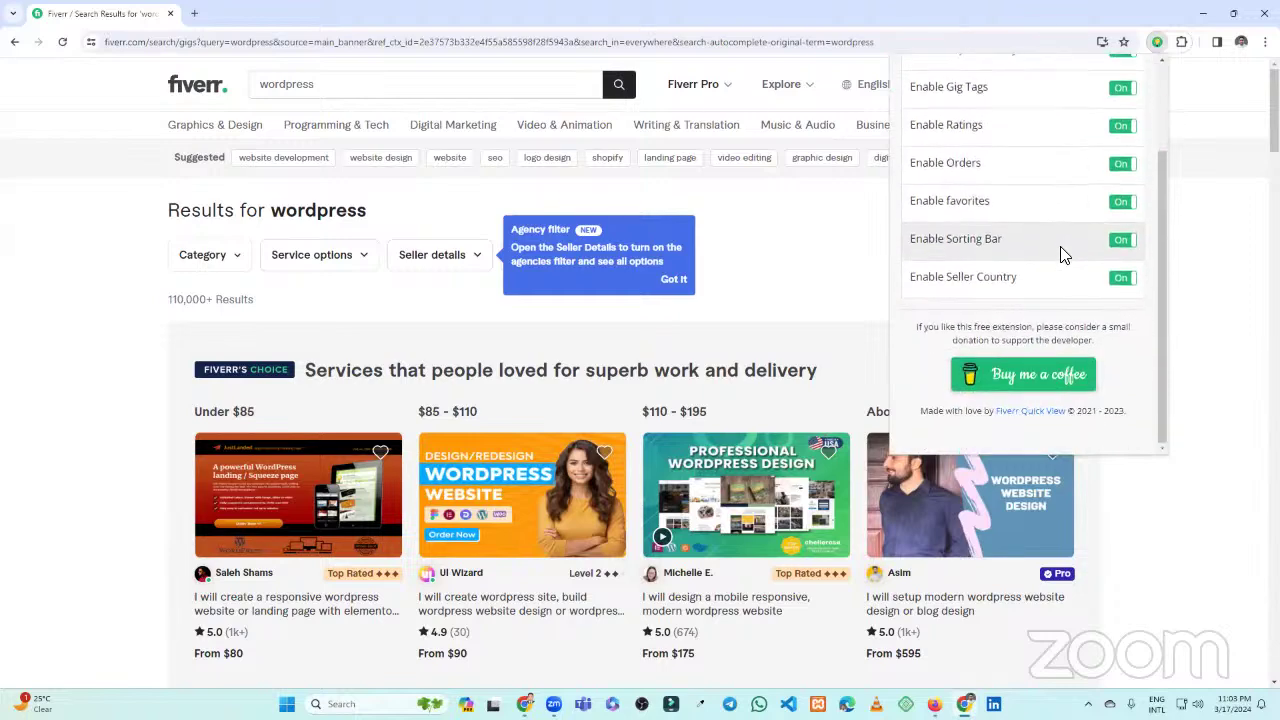
scroll(1063, 251, up, 2)
click(741, 302)
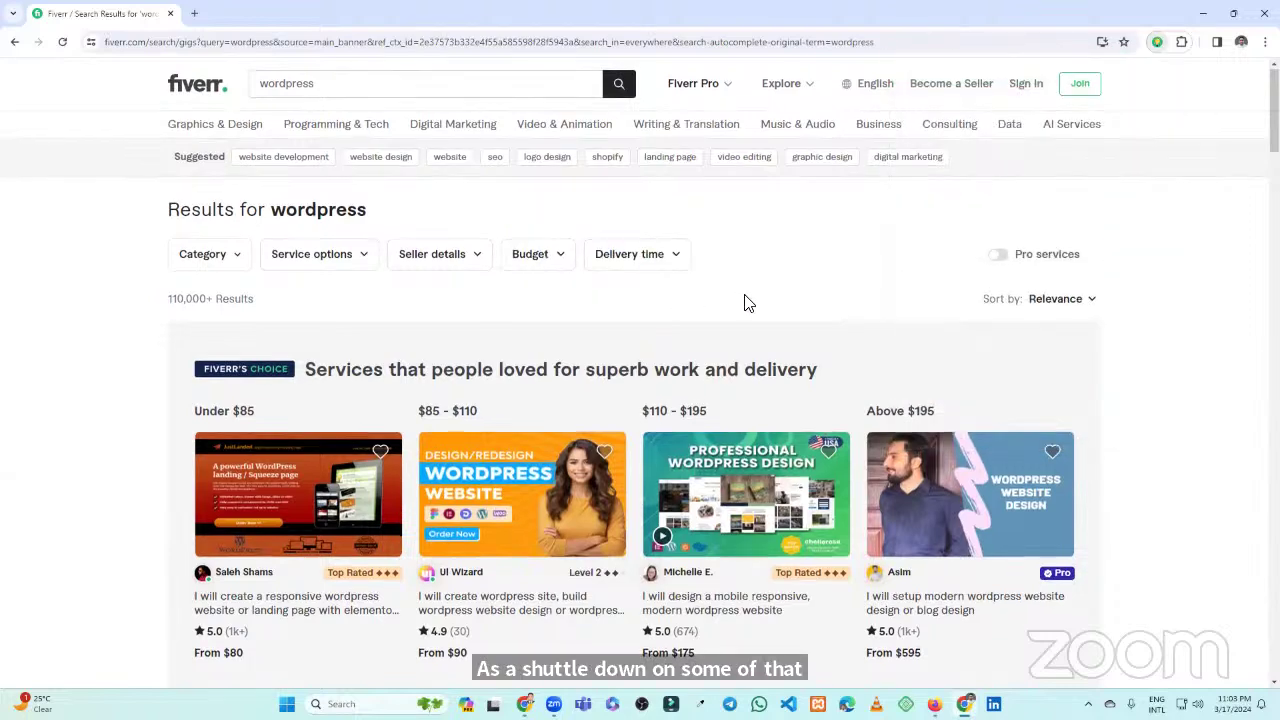
scroll(745, 302, down, 3)
scroll(746, 300, up, 3)
click(62, 42)
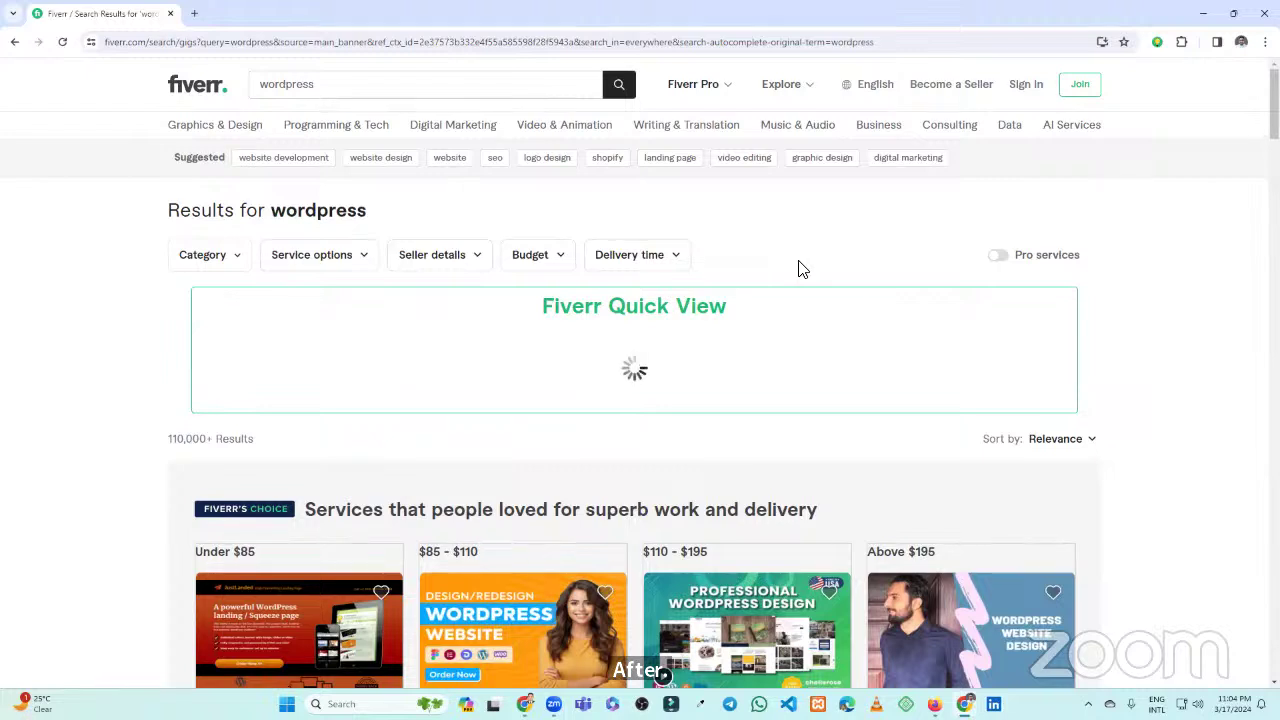
Examine Fiverr Quick View's top focus keywords and filters, and the tags, orders, favourites and reviews under the wordpress gigs
scroll(720, 270, down, 3)
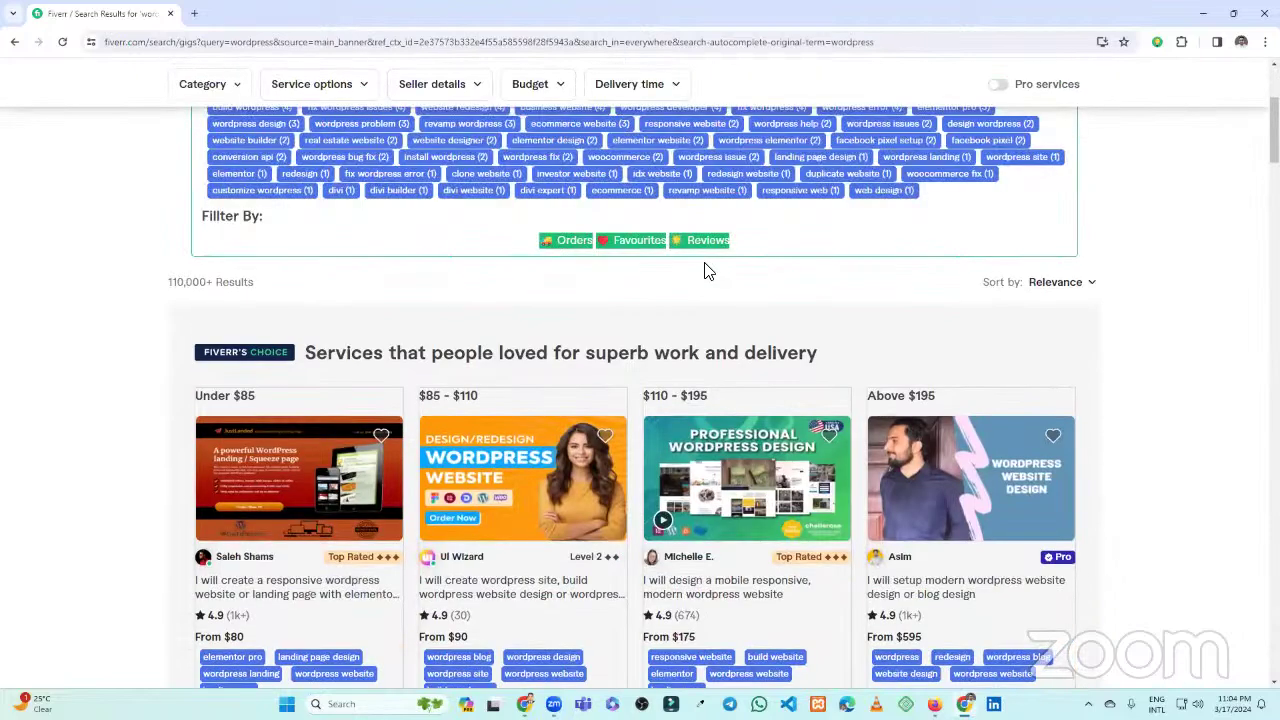
scroll(429, 303, up, 2)
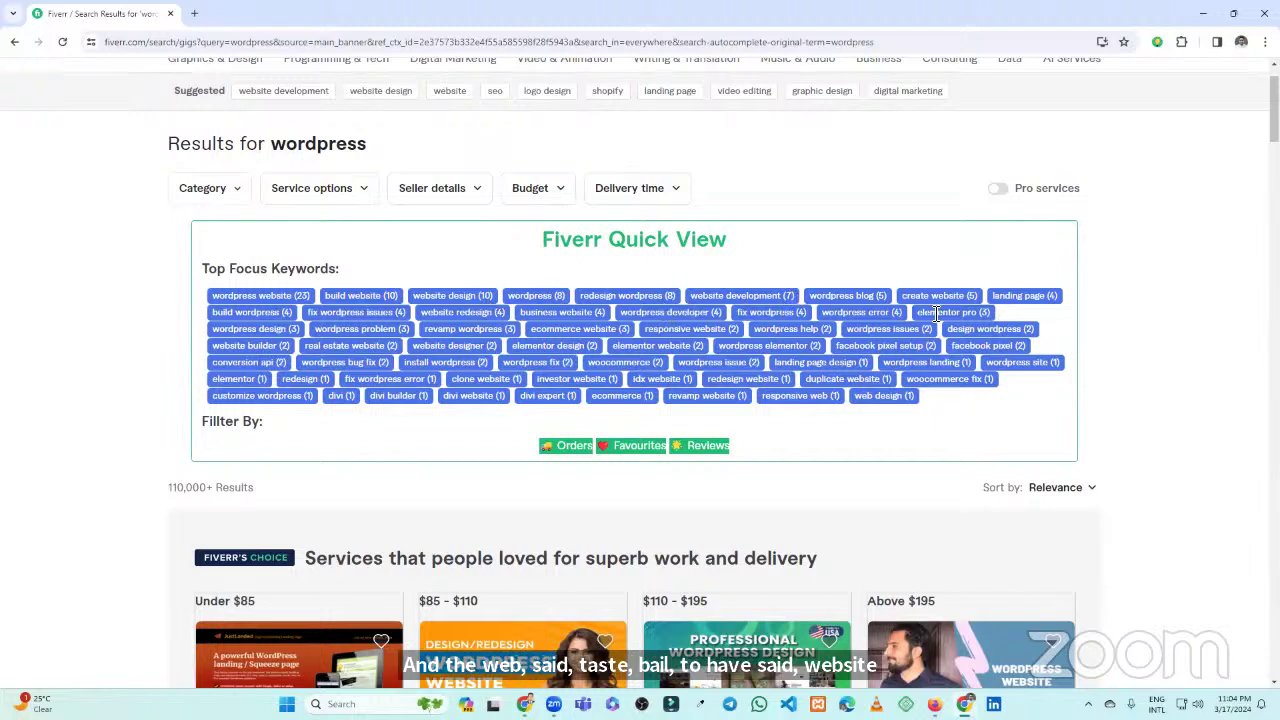
scroll(816, 334, down, 5)
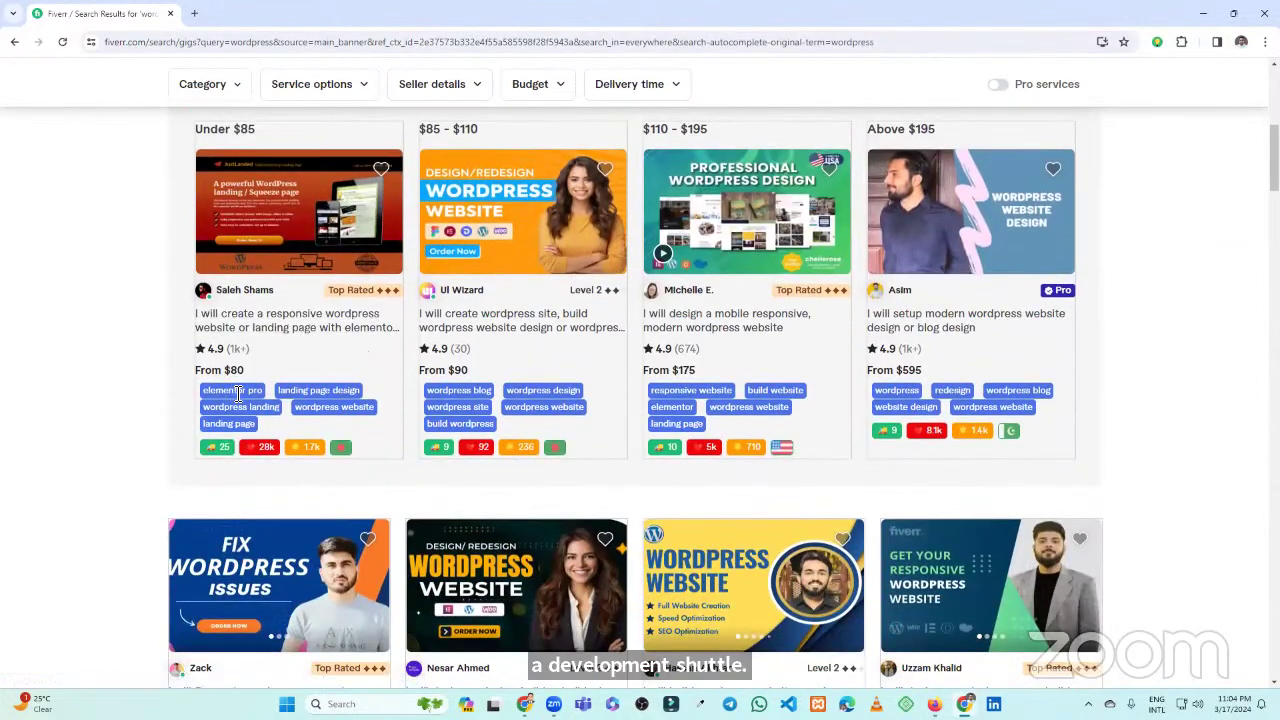
scroll(266, 354, up, 4)
scroll(269, 357, up, 2)
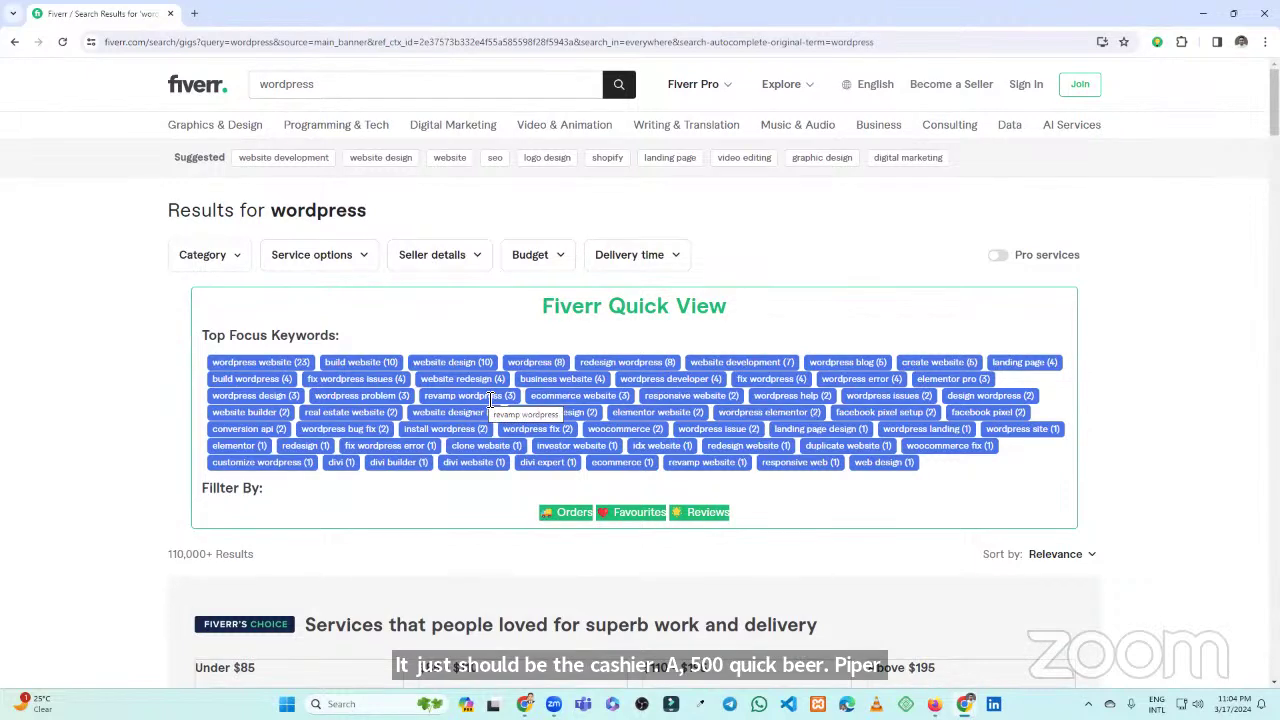
Open the Fiverr's Choice gig priced under $85, skim its page, and return to the wordpress search results
click(331, 83)
click(776, 268)
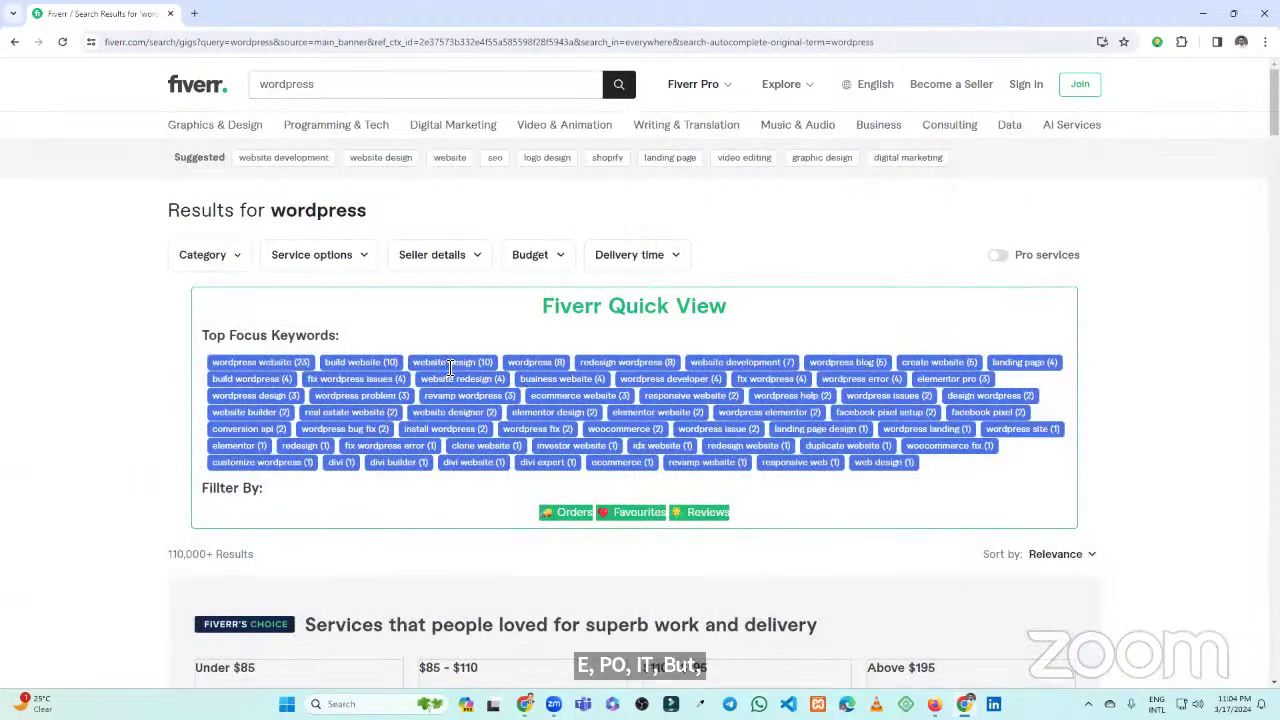
scroll(446, 369, down, 4)
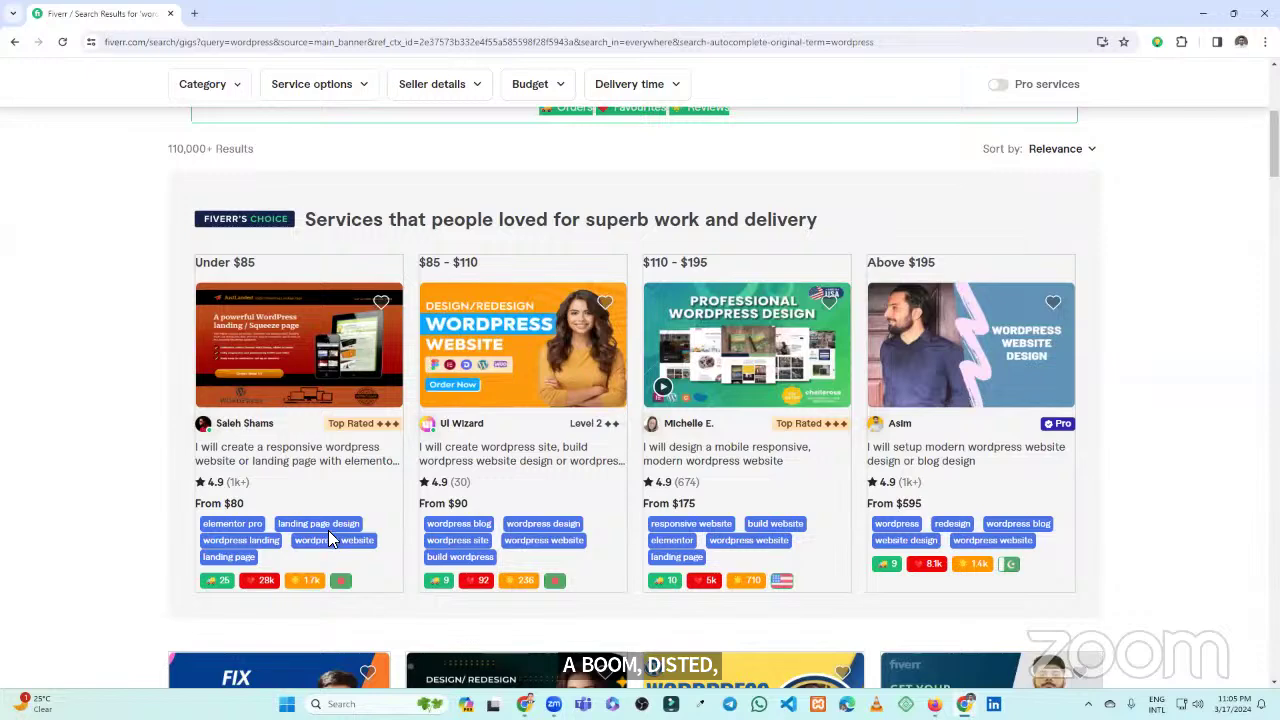
click(324, 461)
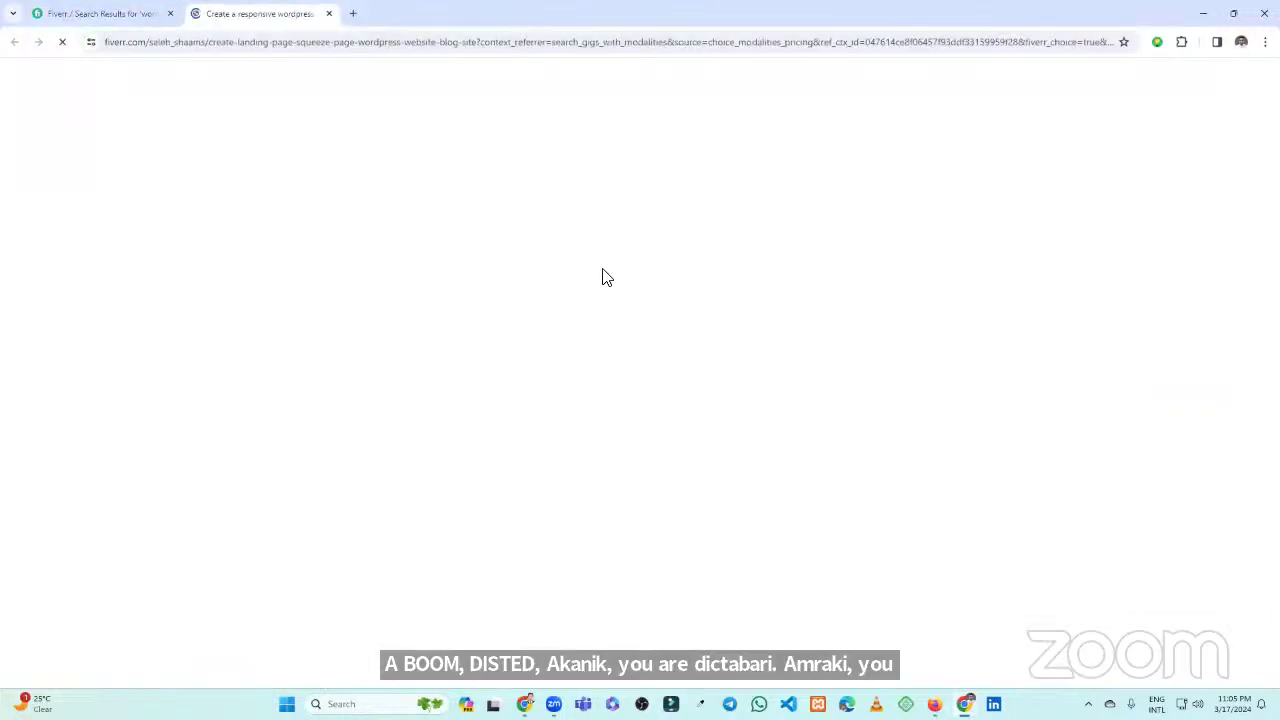
scroll(657, 283, down, 20)
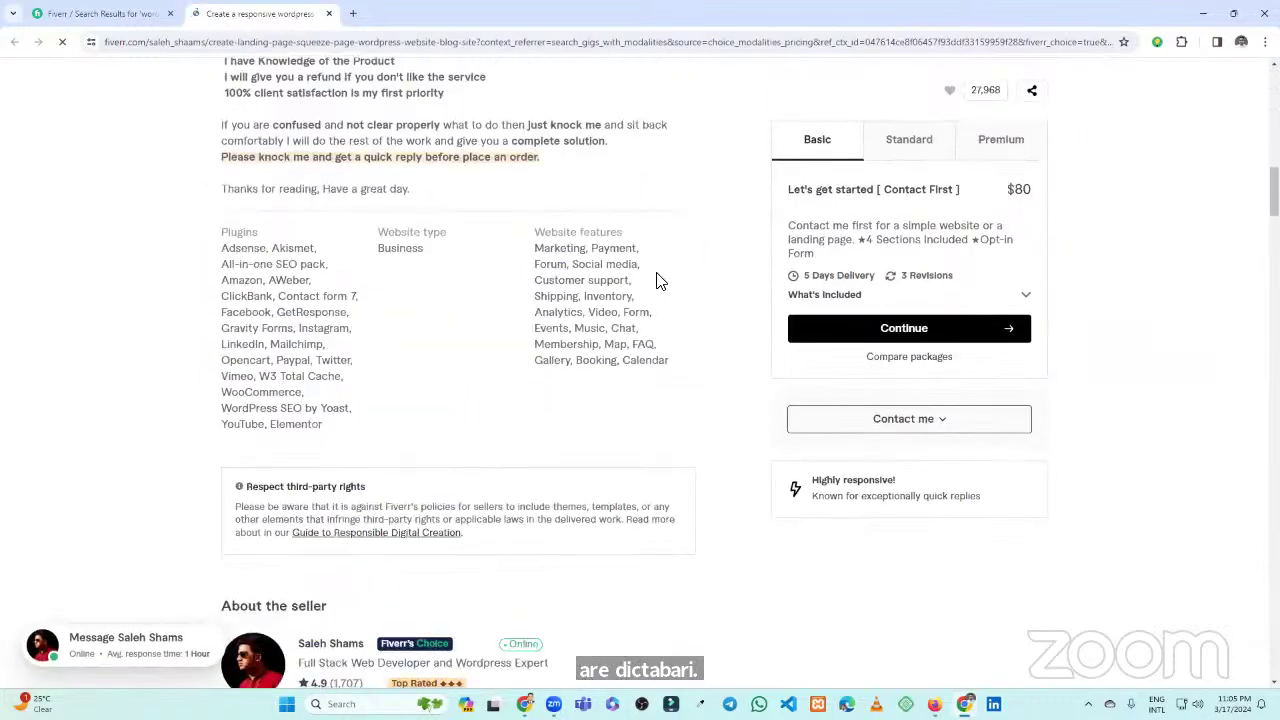
click(88, 12)
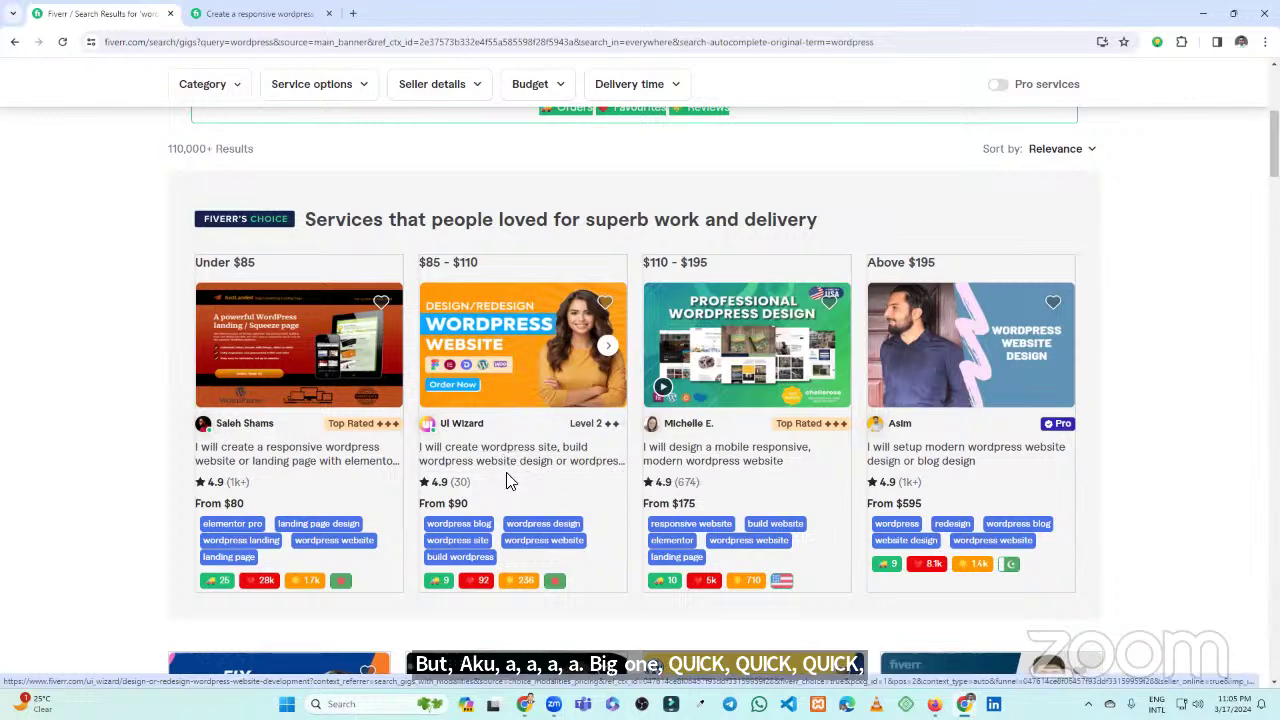
Sort the wordpress gigs by Orders with Fiverr Quick View and compare the order figures under the leading gigs
scroll(512, 508, down, 2)
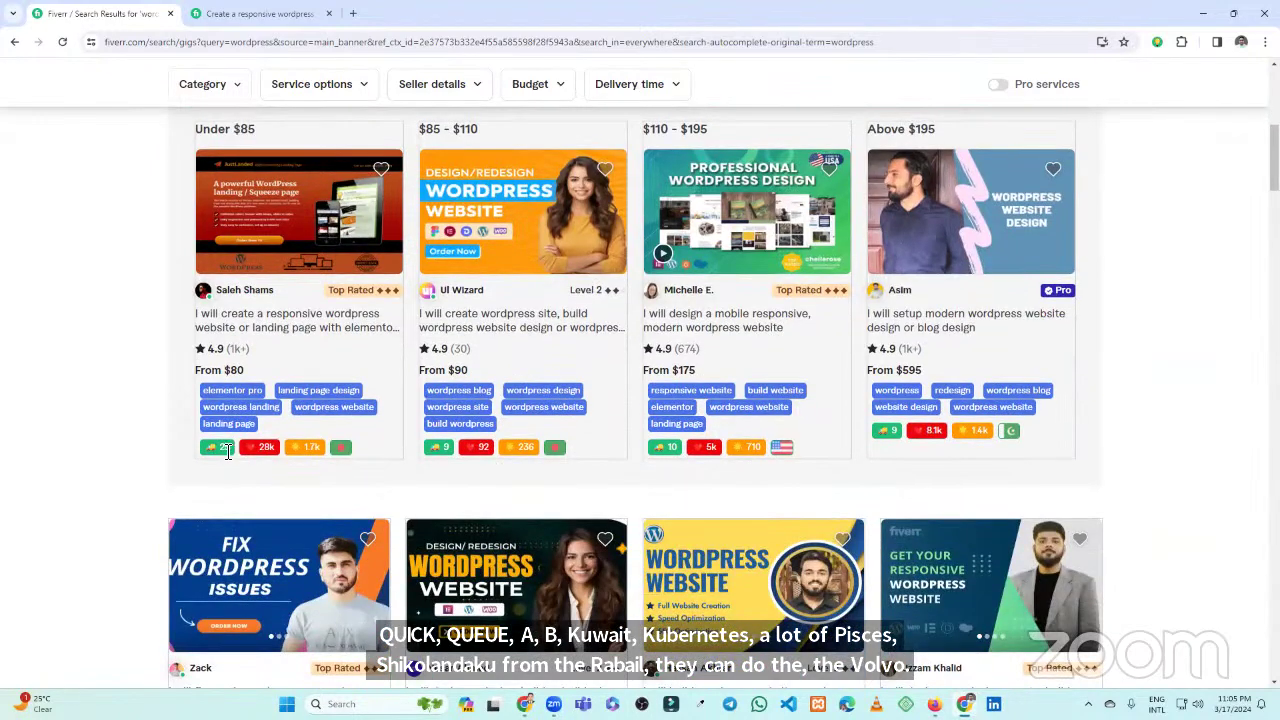
scroll(257, 452, up, 5)
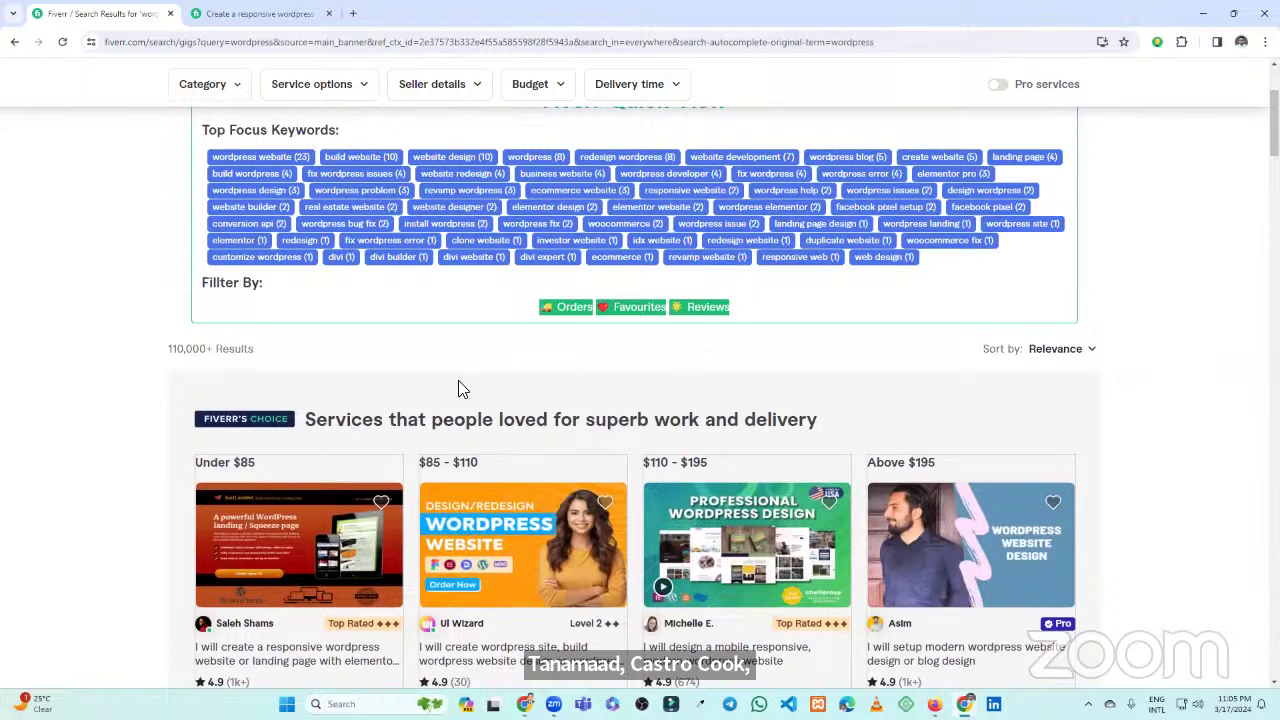
click(566, 314)
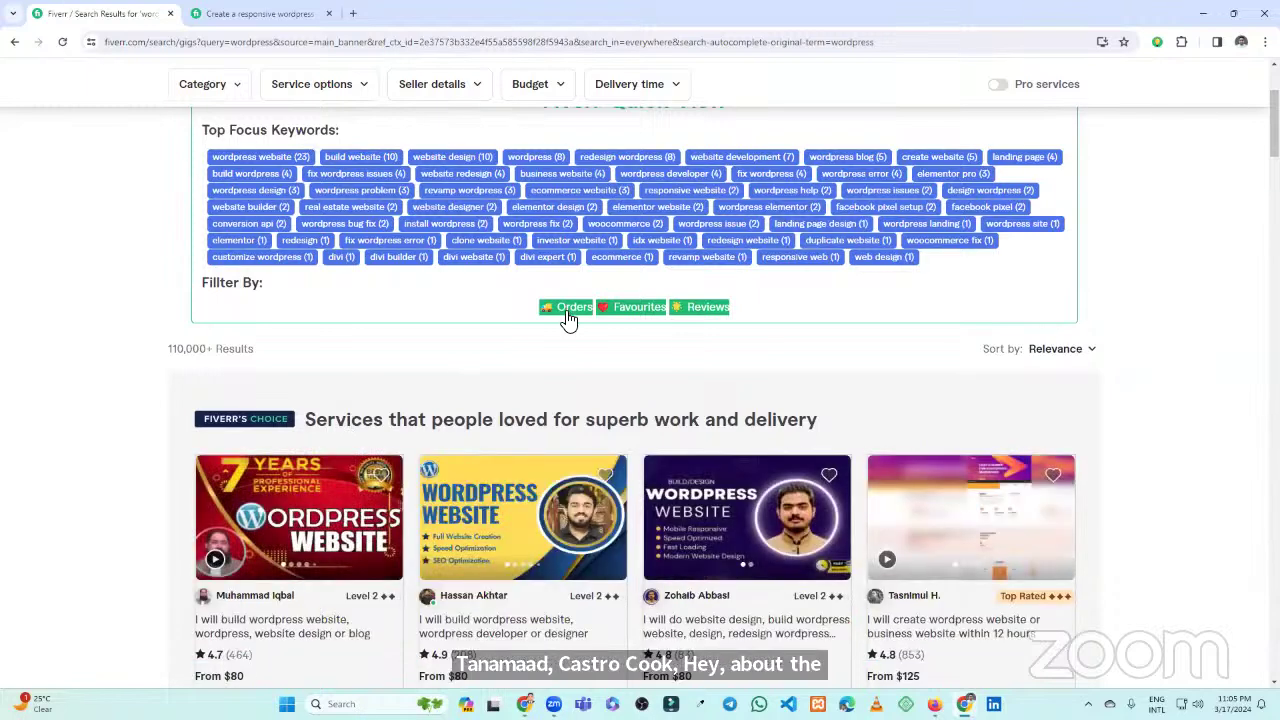
scroll(434, 342, down, 5)
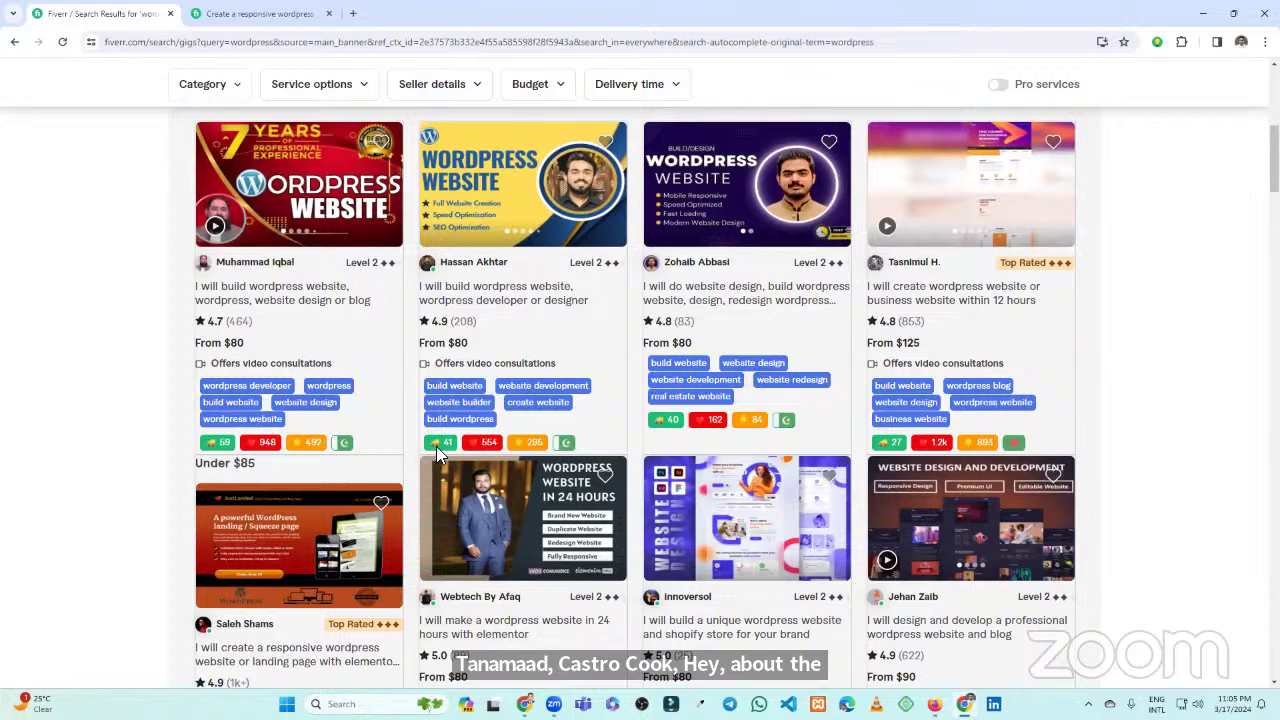
scroll(378, 428, up, 3)
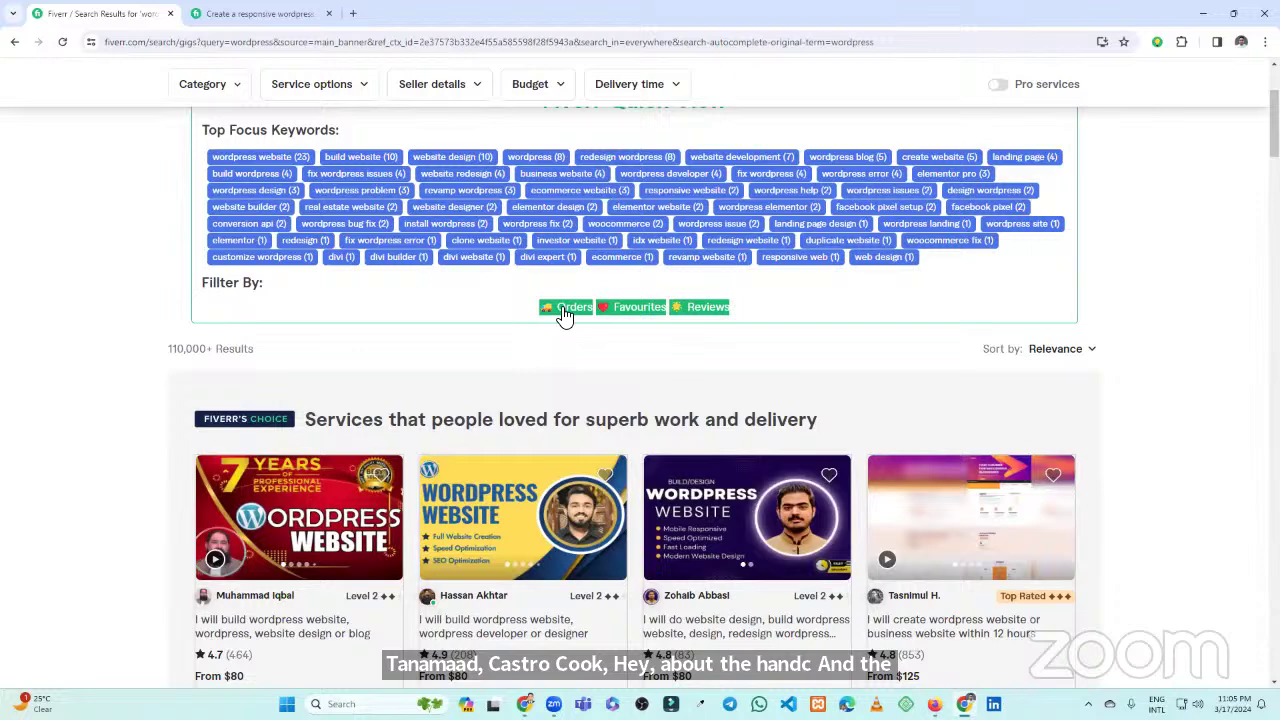
Sort the wordpress gigs by Favourites and check the favourite figures under the leading gigs
click(626, 318)
scroll(400, 314, down, 4)
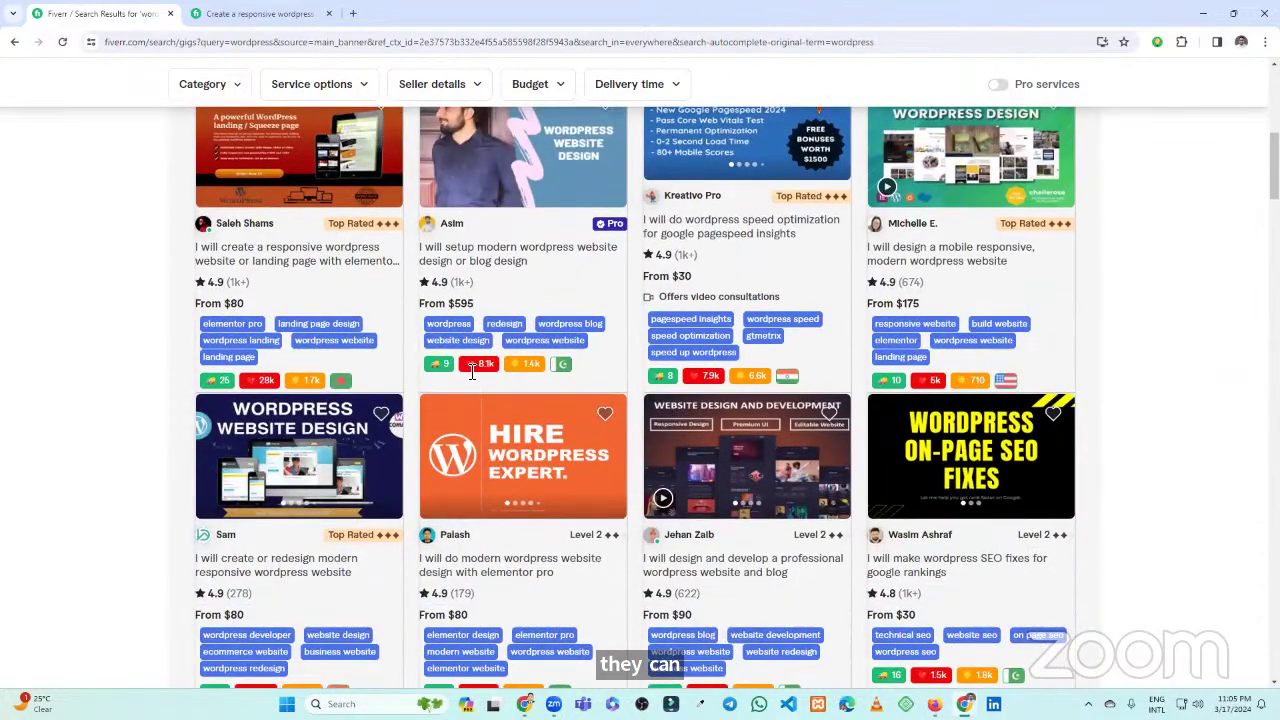
scroll(423, 409, up, 5)
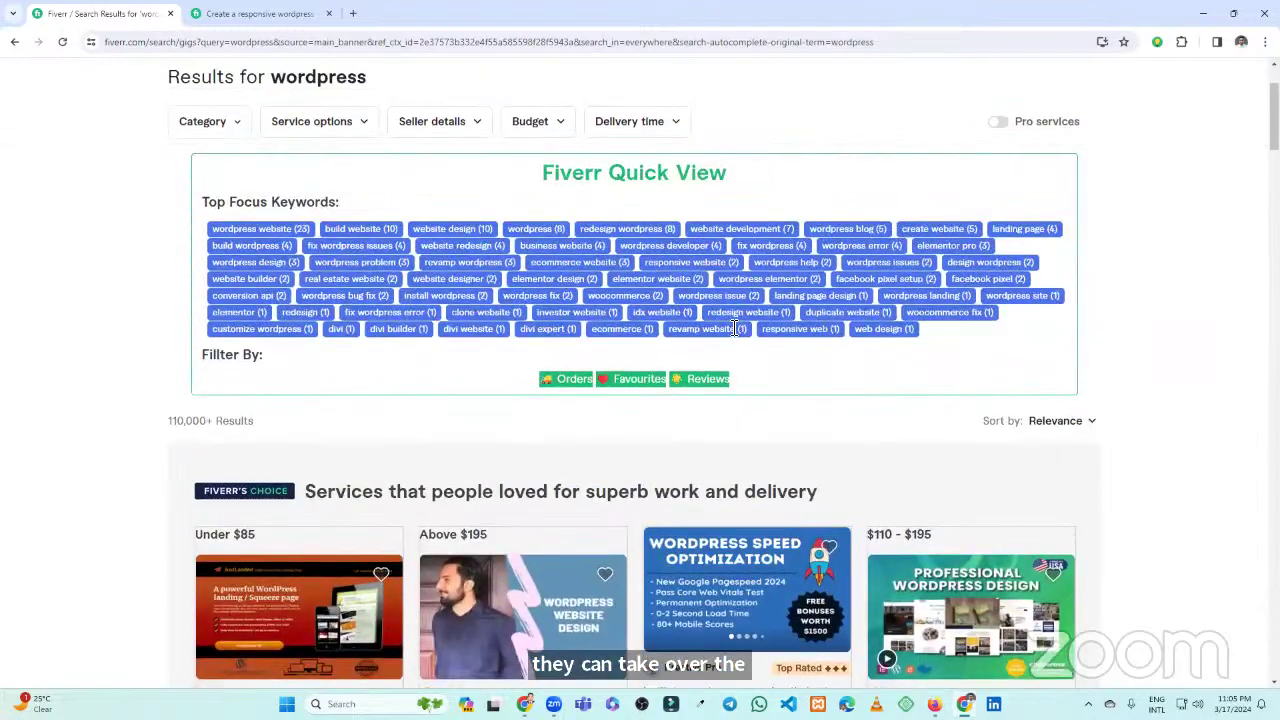
Sort the wordpress gigs by Reviews and check the review figures under the leading gigs
click(700, 380)
scroll(400, 400, down, 3)
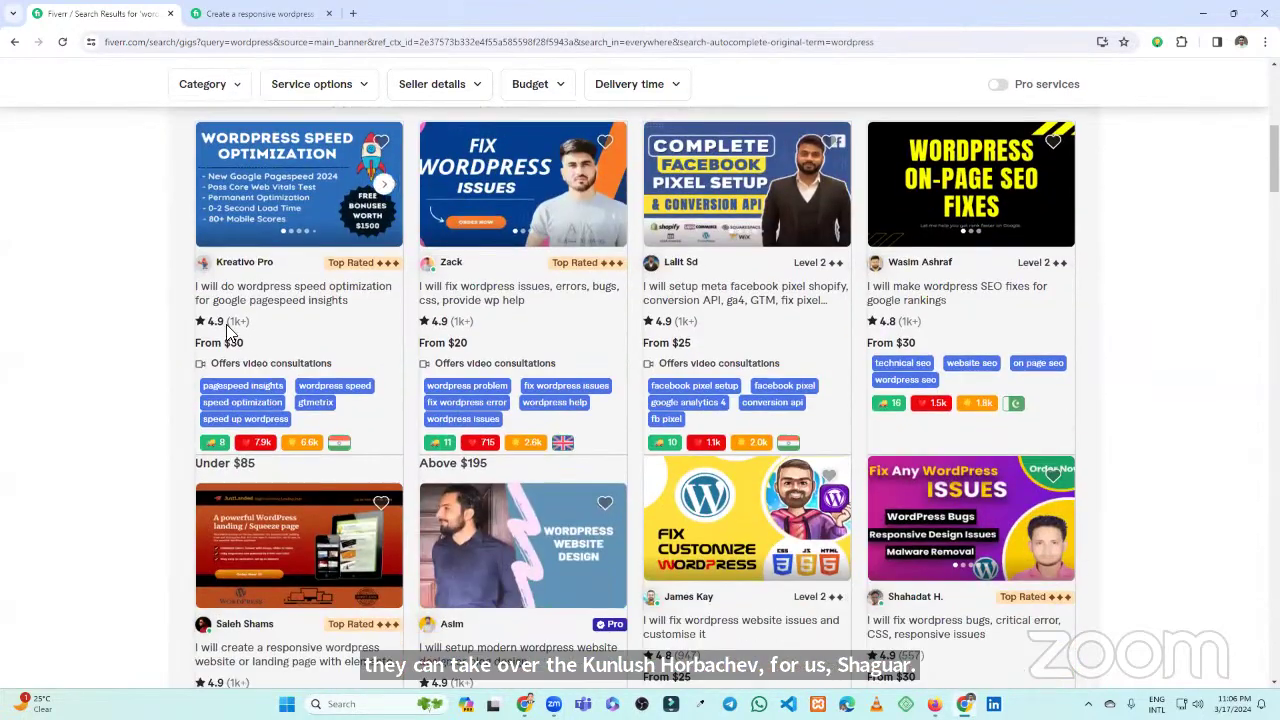
scroll(440, 404, up, 3)
scroll(445, 403, up, 2)
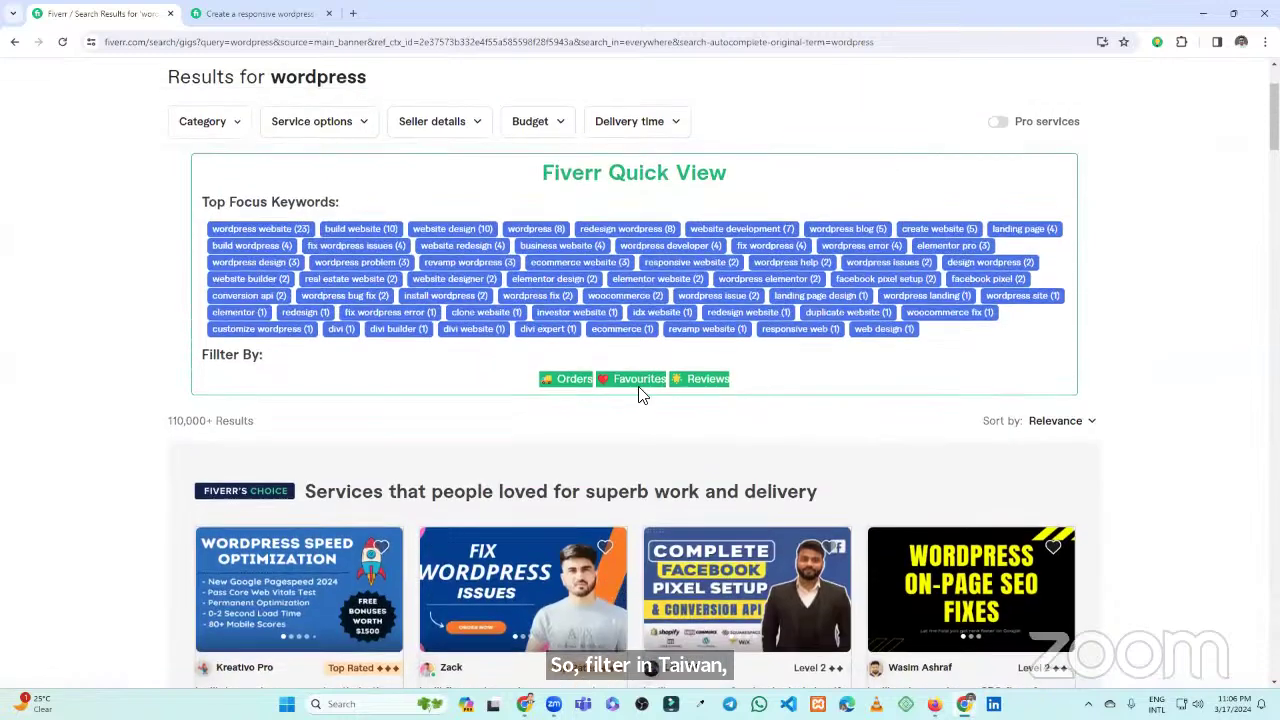
Return the wordpress gigs to the Orders sorting and look over the tags and metrics of the leading gigs
click(557, 385)
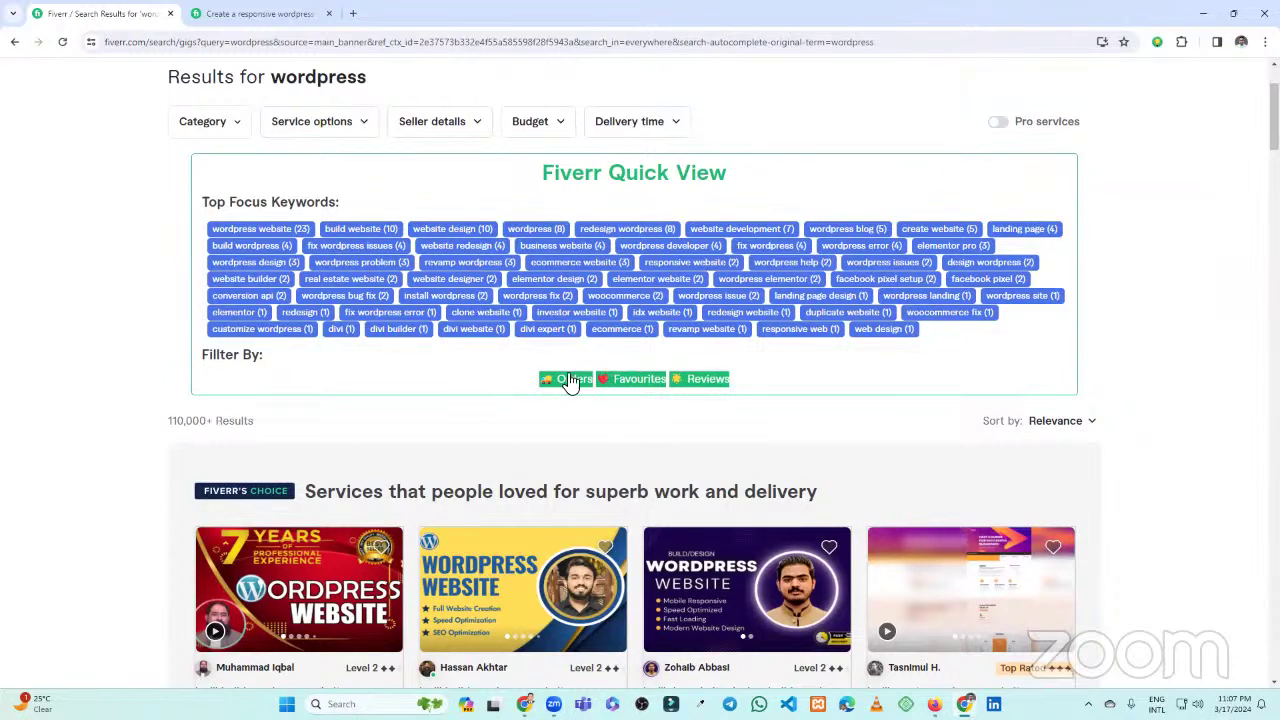
scroll(463, 389, down, 3)
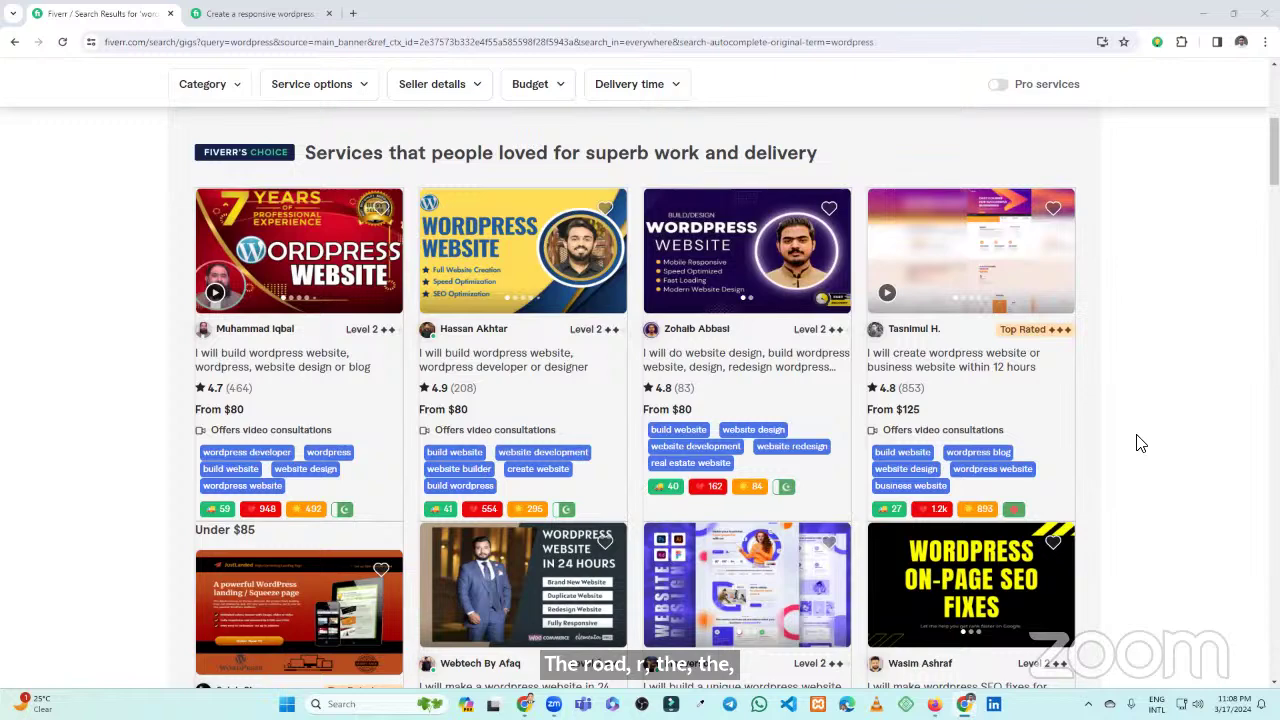
scroll(528, 245, up, 3)
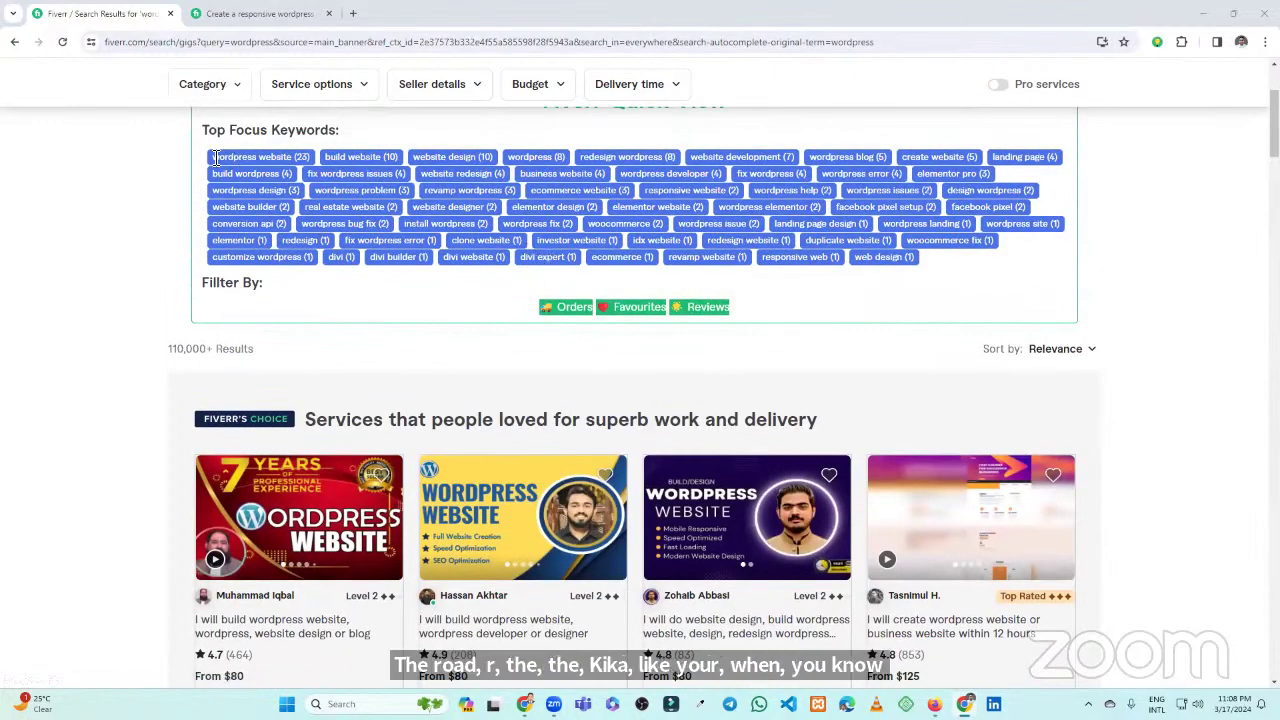
Highlight the "wordpress website" focus keyword and copy the "website builder" tag from the second gig in the first row
drag(212, 160, 246, 170)
scroll(290, 163, down, 1)
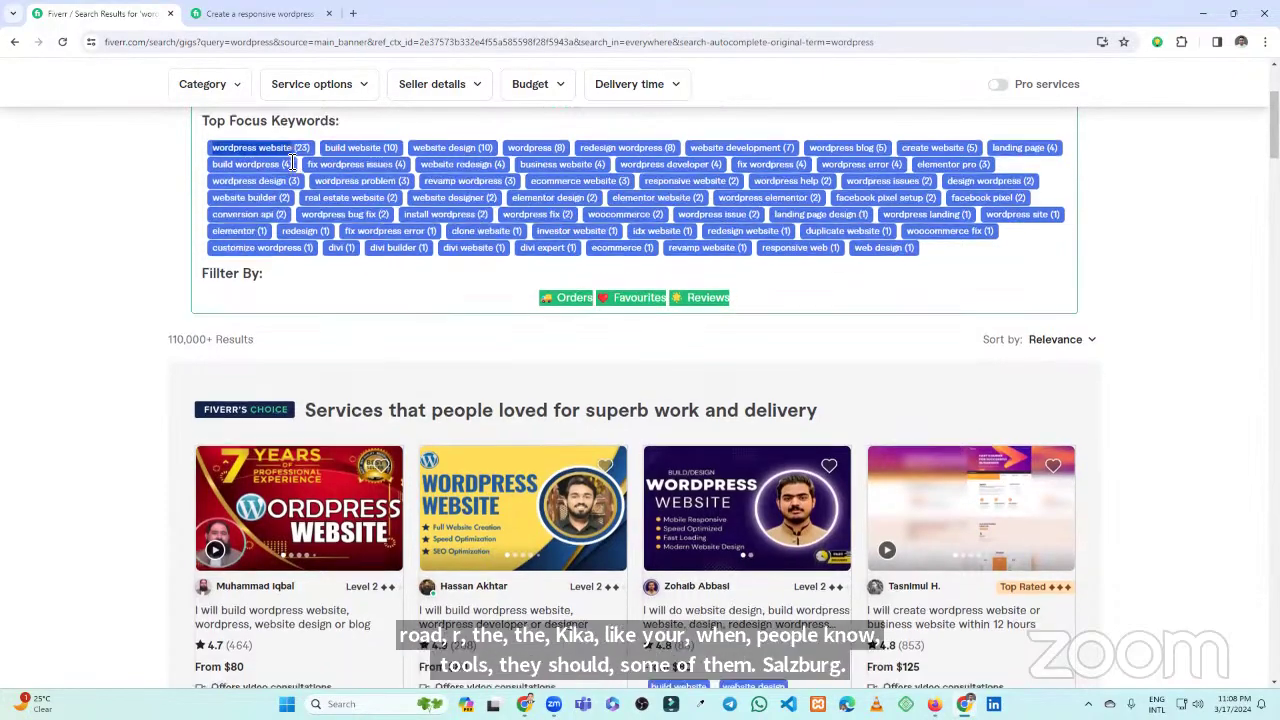
scroll(290, 163, down, 3)
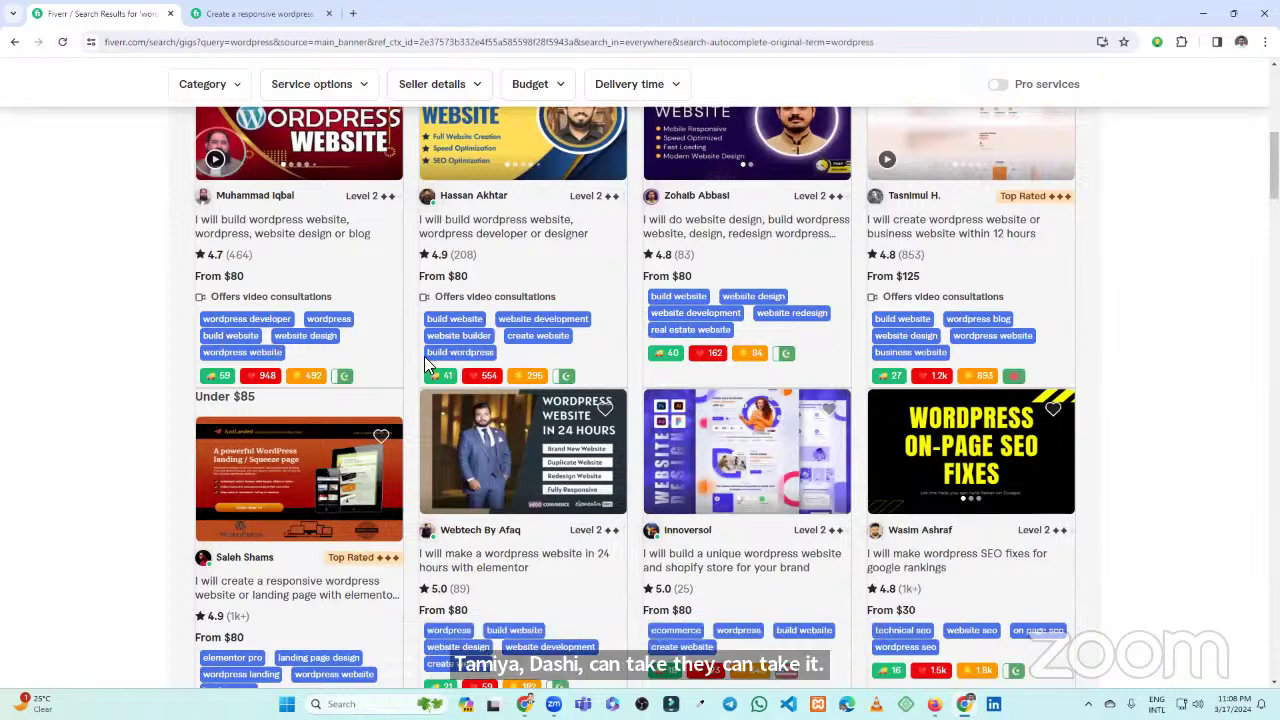
drag(424, 356, 500, 335)
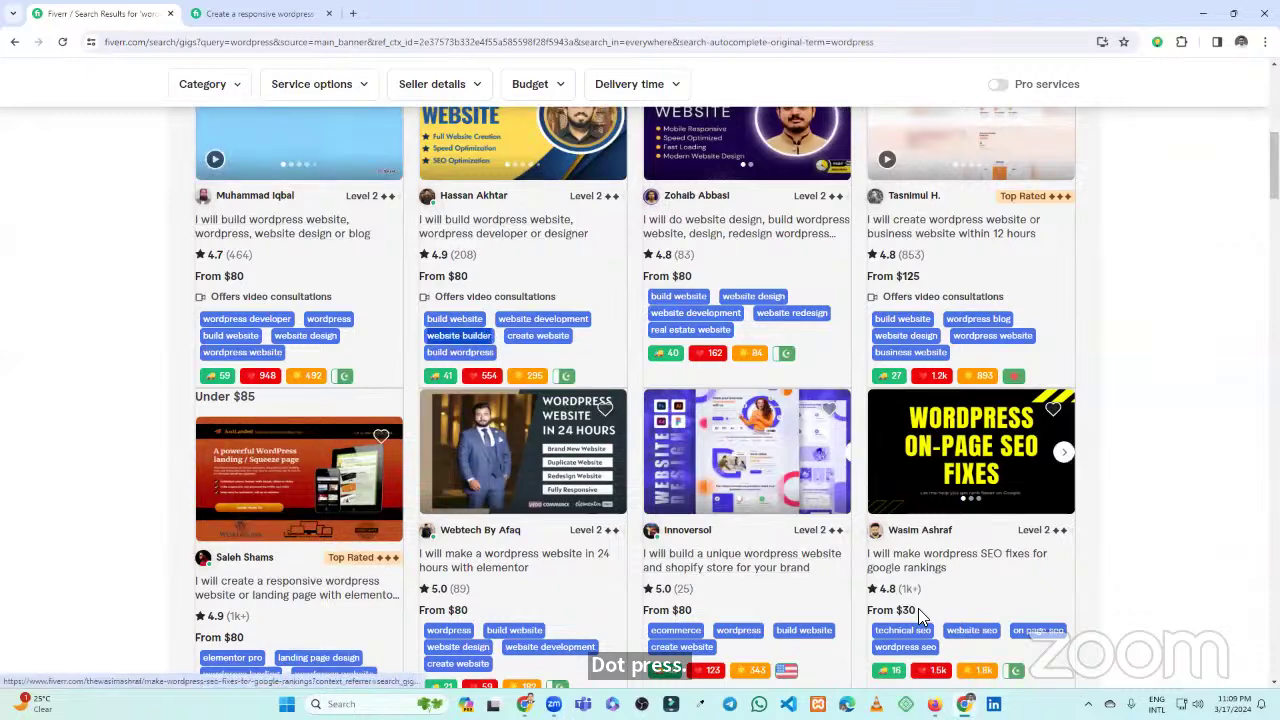
Switch to Firefox and bring up the keyword.io longtail keyword tool, passing through Google Ads Keyword Planner and WordStream
mouse_move(964, 704)
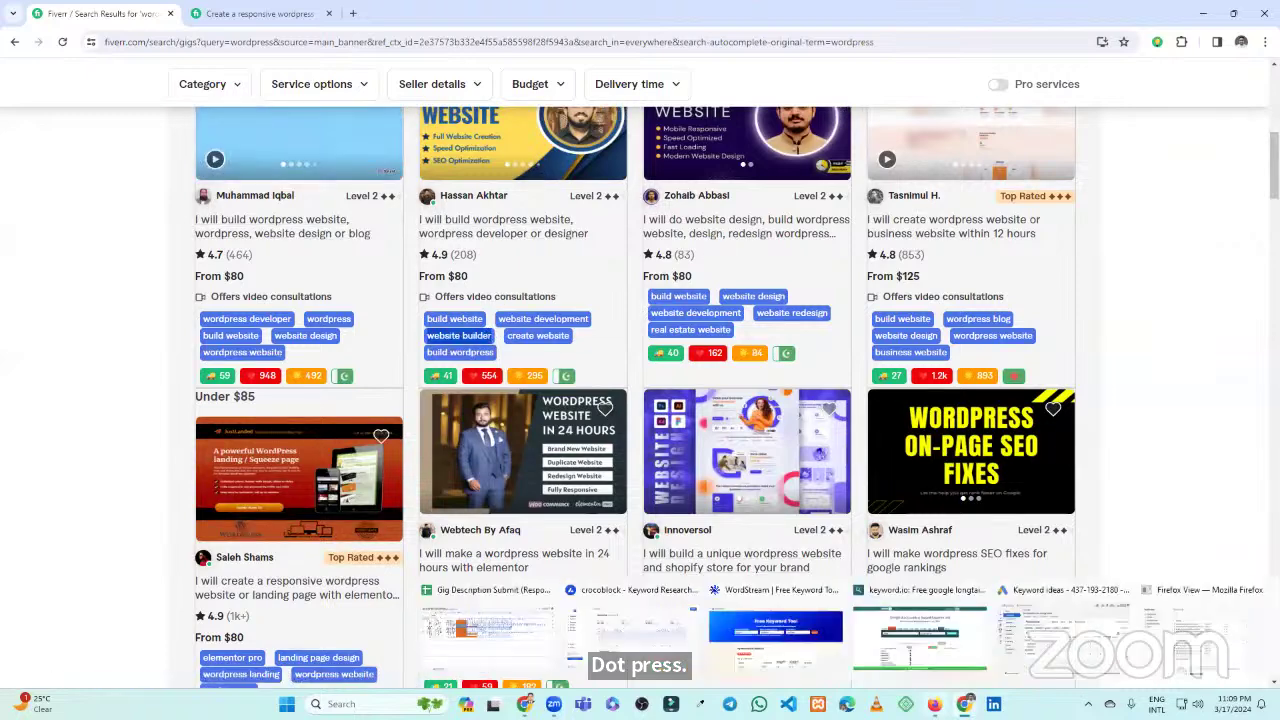
click(1002, 638)
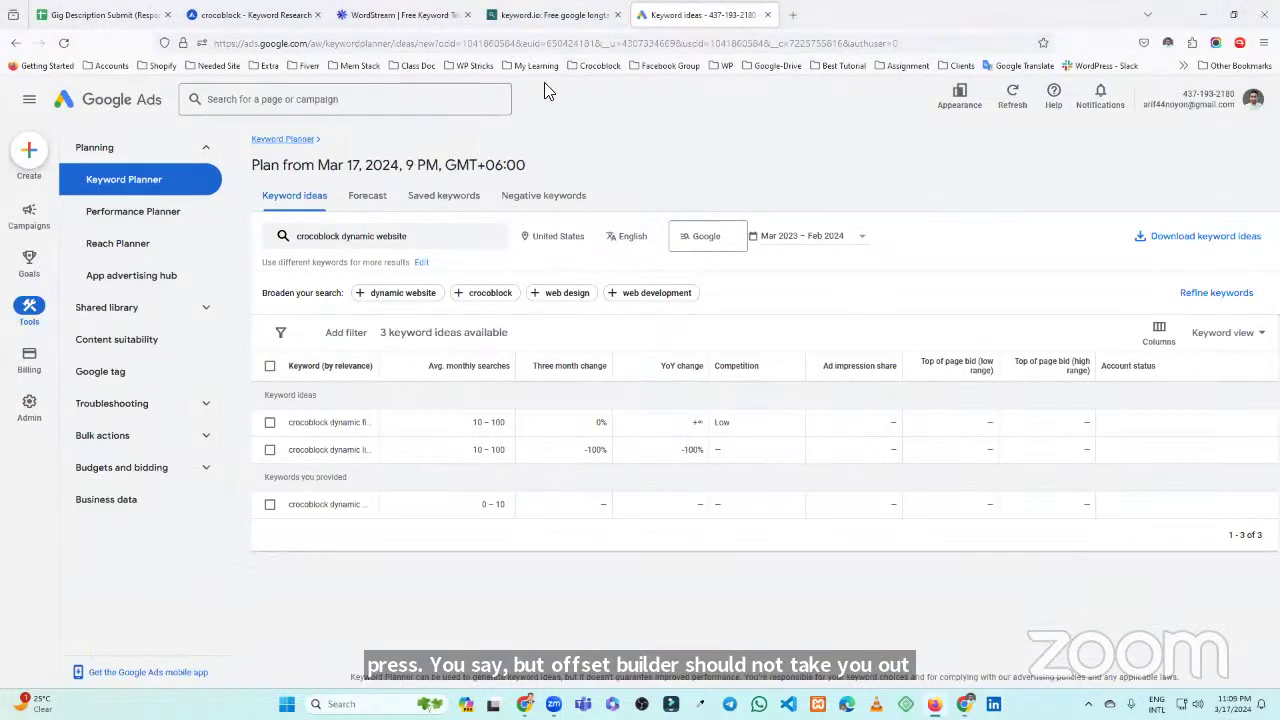
click(398, 15)
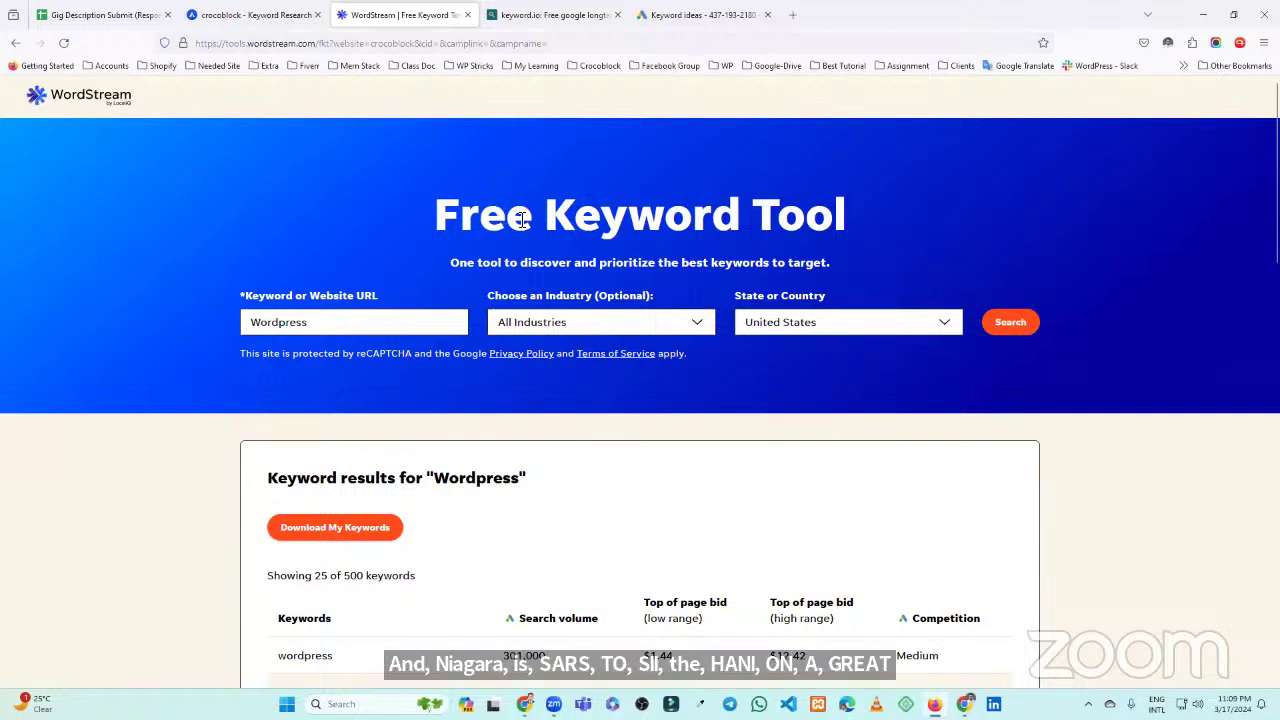
click(526, 18)
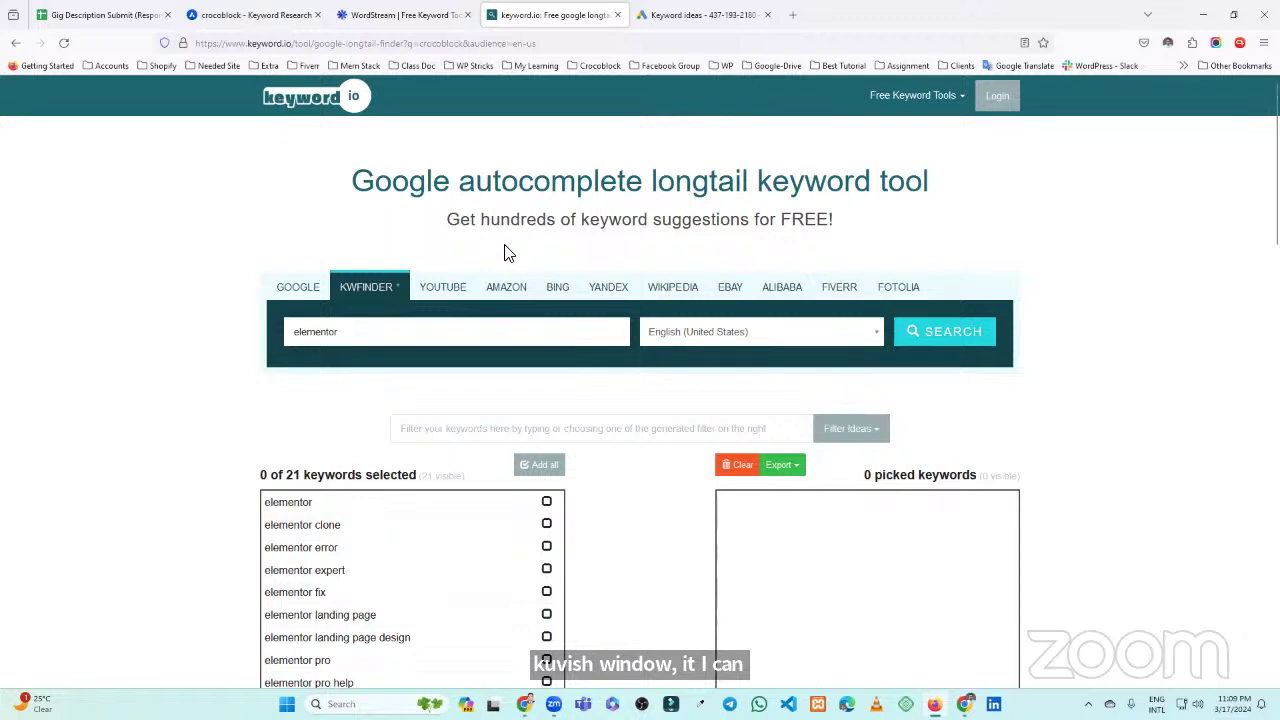
Try the Google and YouTube search sources in keyword.io with the keyword elementor
click(292, 289)
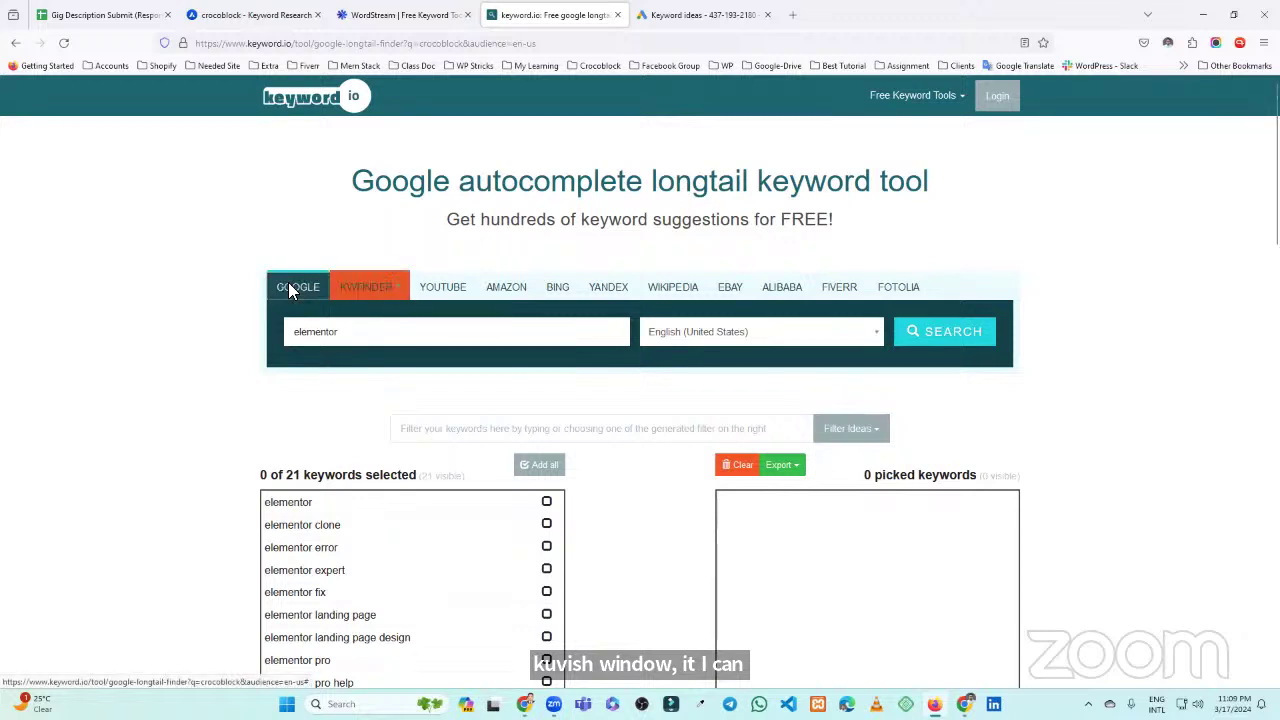
drag(328, 332, 350, 332)
double_click(350, 332)
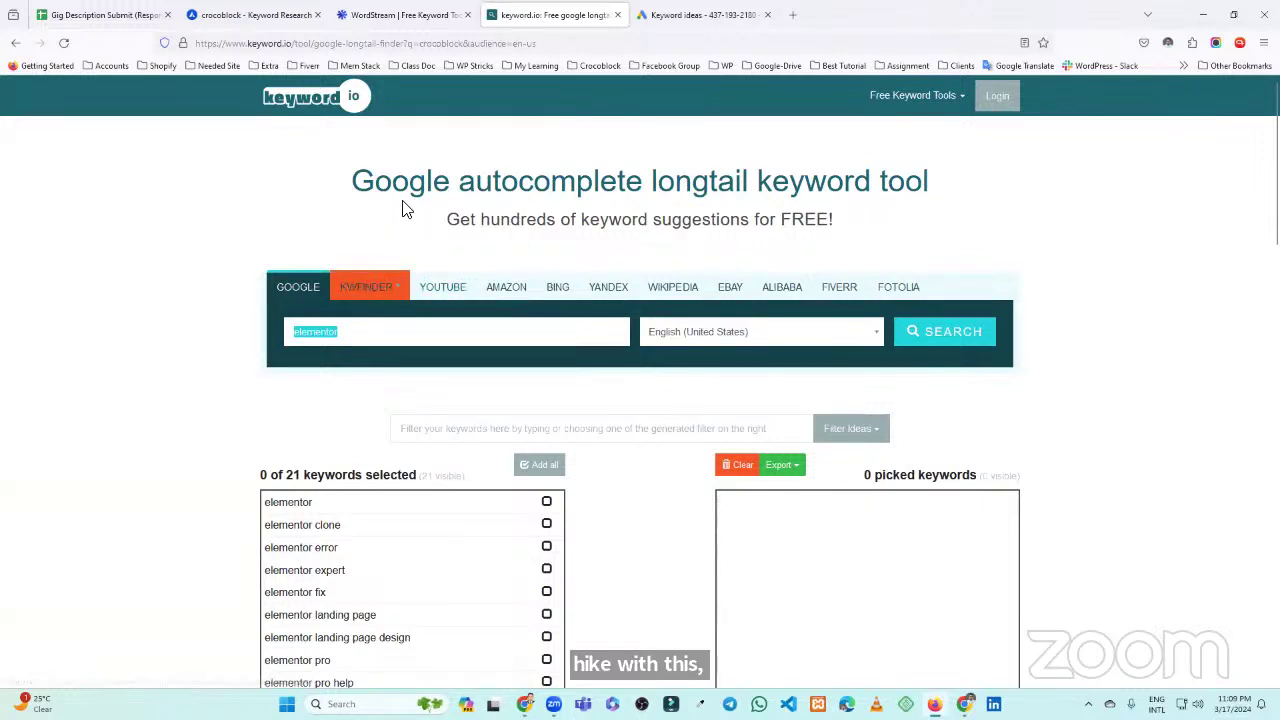
click(440, 288)
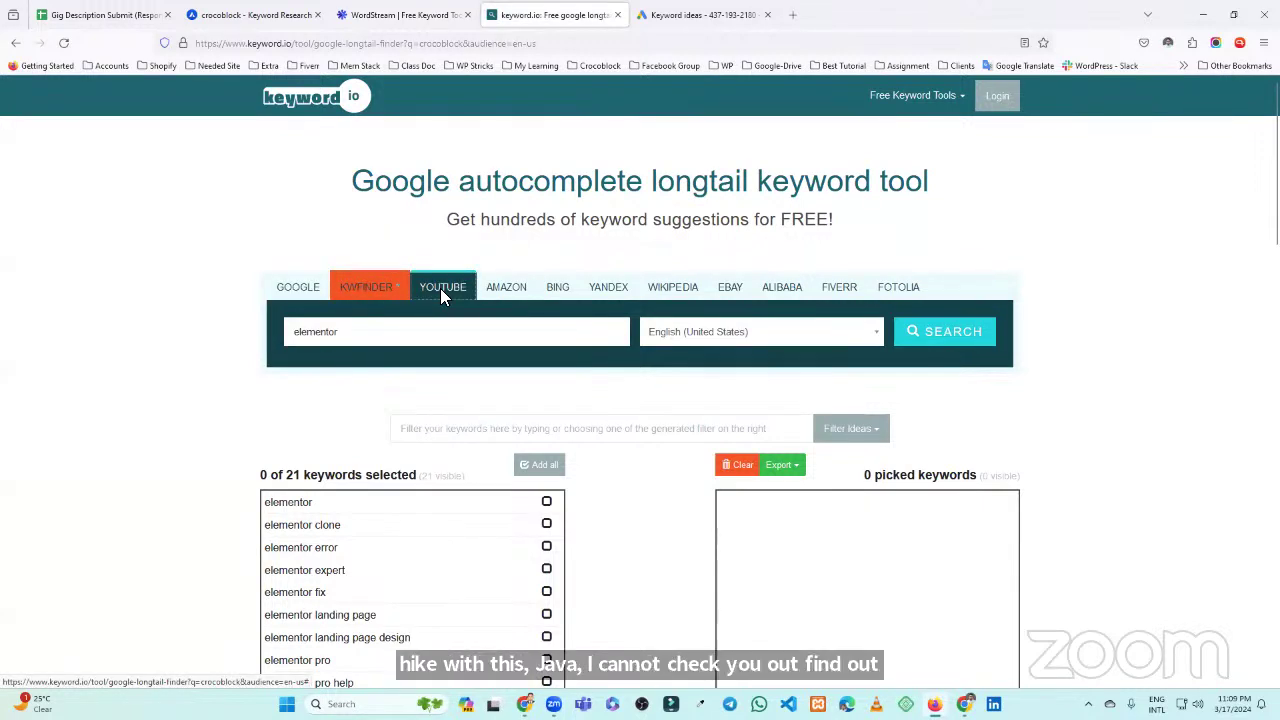
click(380, 331)
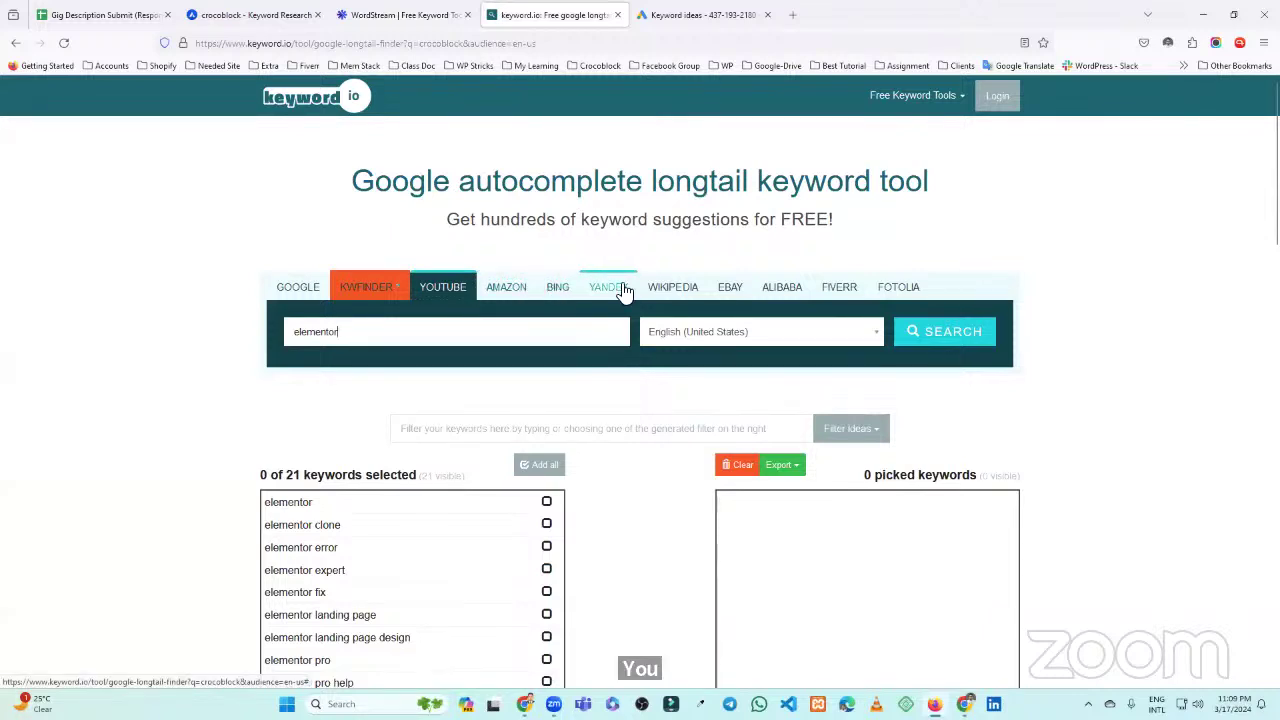
Search keyword.io's Fiverr source for "website builder" with the language set to English (United States)
click(840, 287)
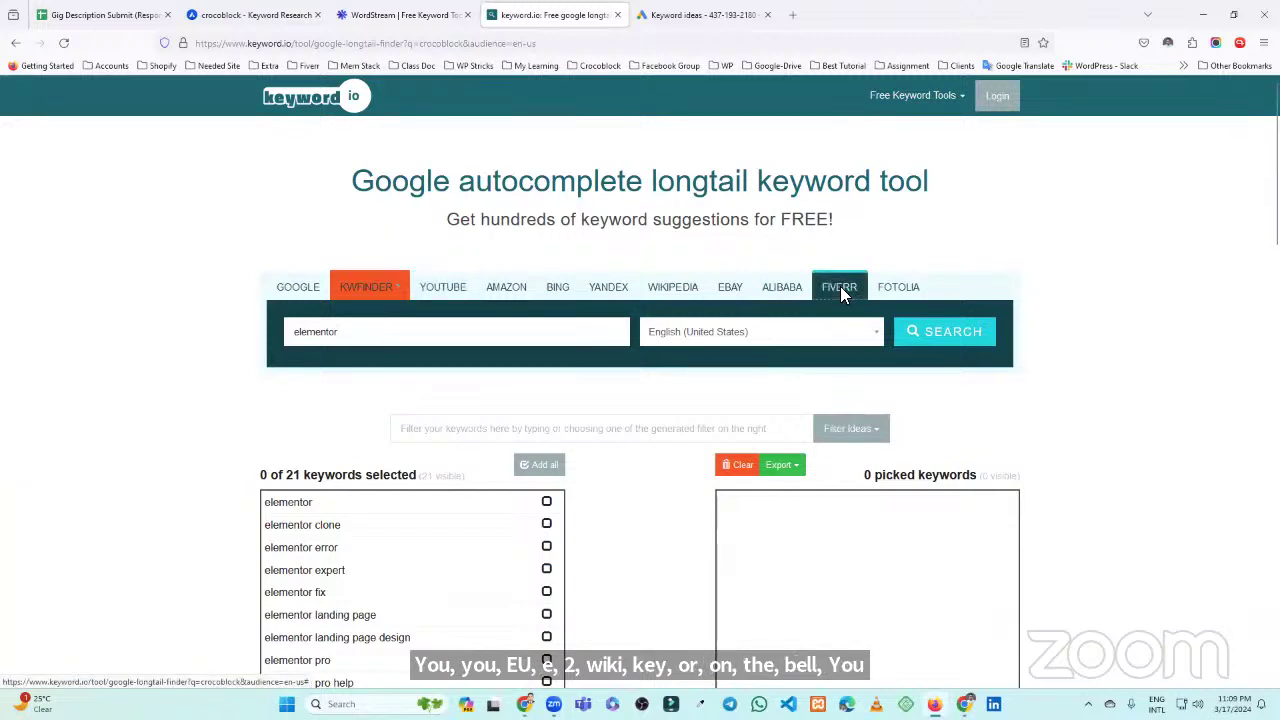
double_click(380, 331)
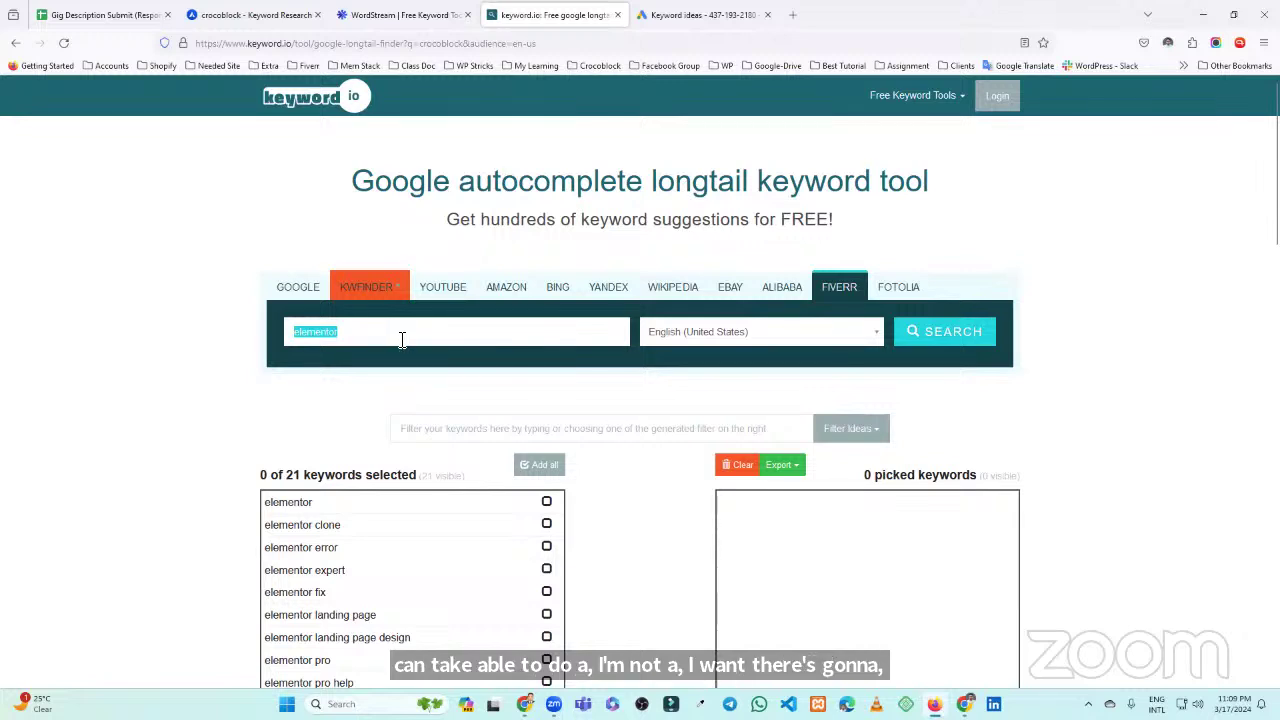
text(website builder)
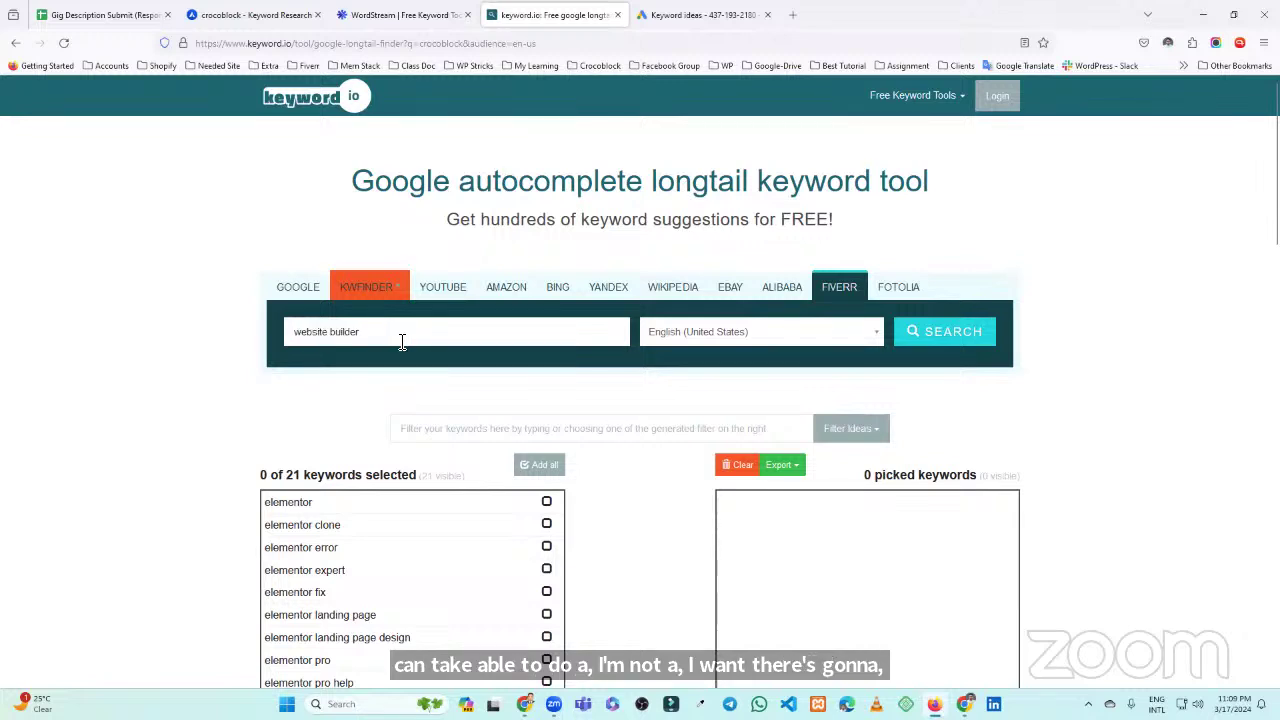
click(757, 338)
scroll(745, 440, down, 2)
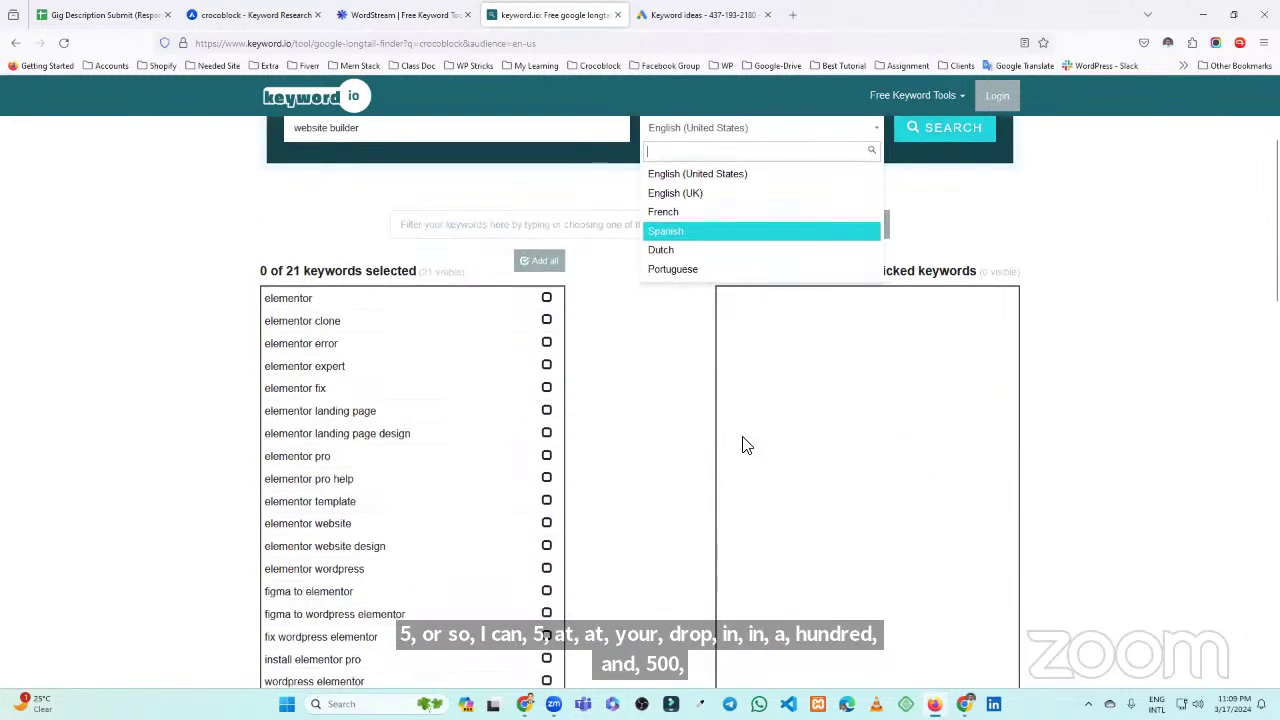
scroll(700, 340, up, 2)
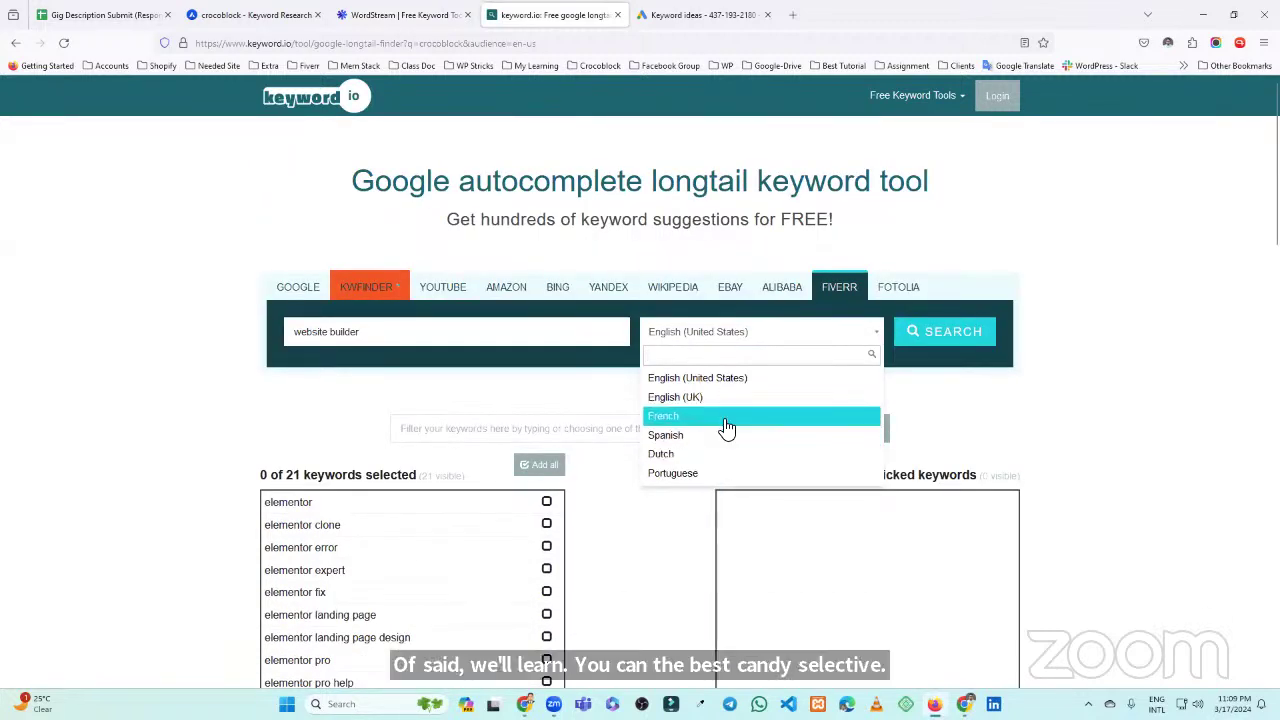
click(762, 377)
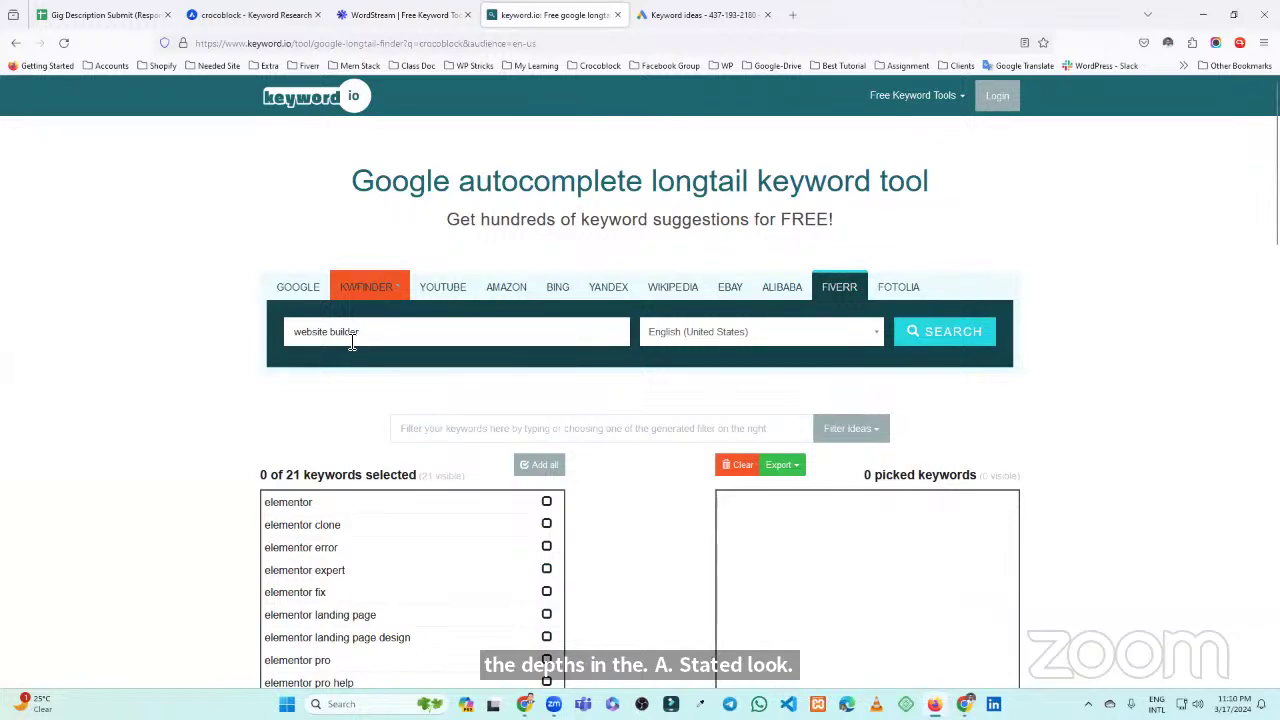
click(940, 340)
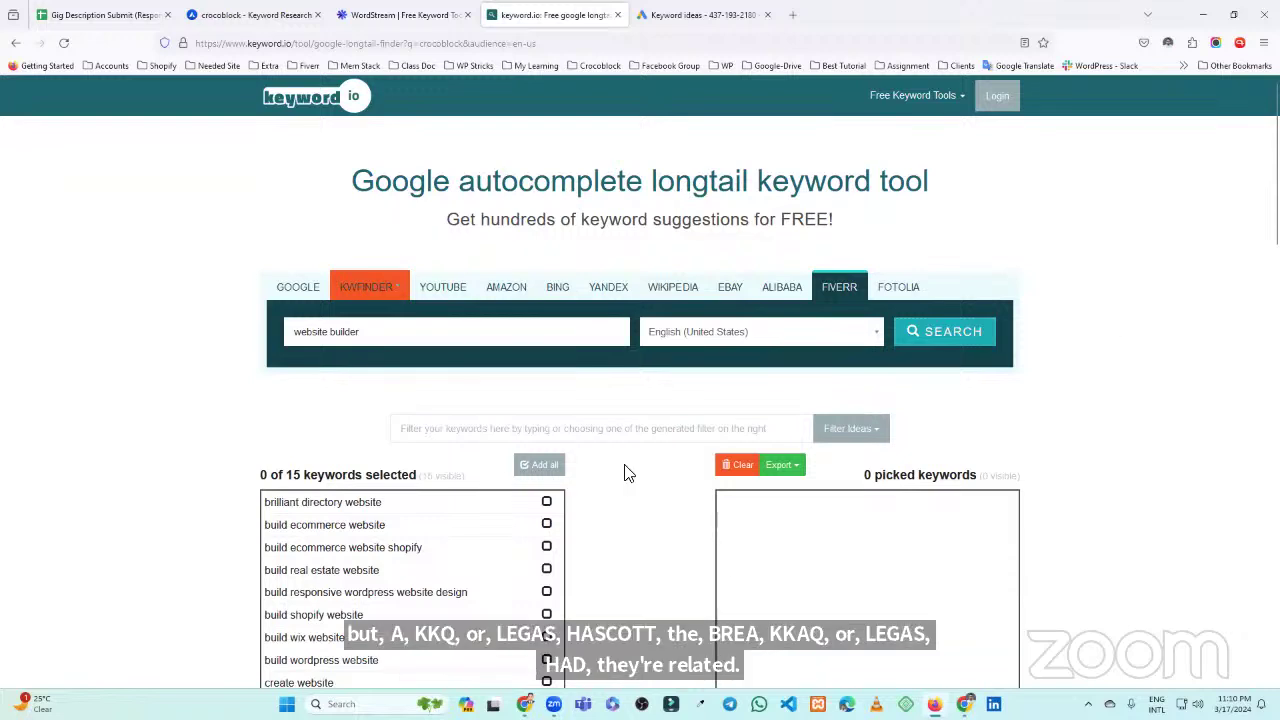
Look through keyword.io's Fiverr keyword suggestions for "website builder"
scroll(443, 460, down, 2)
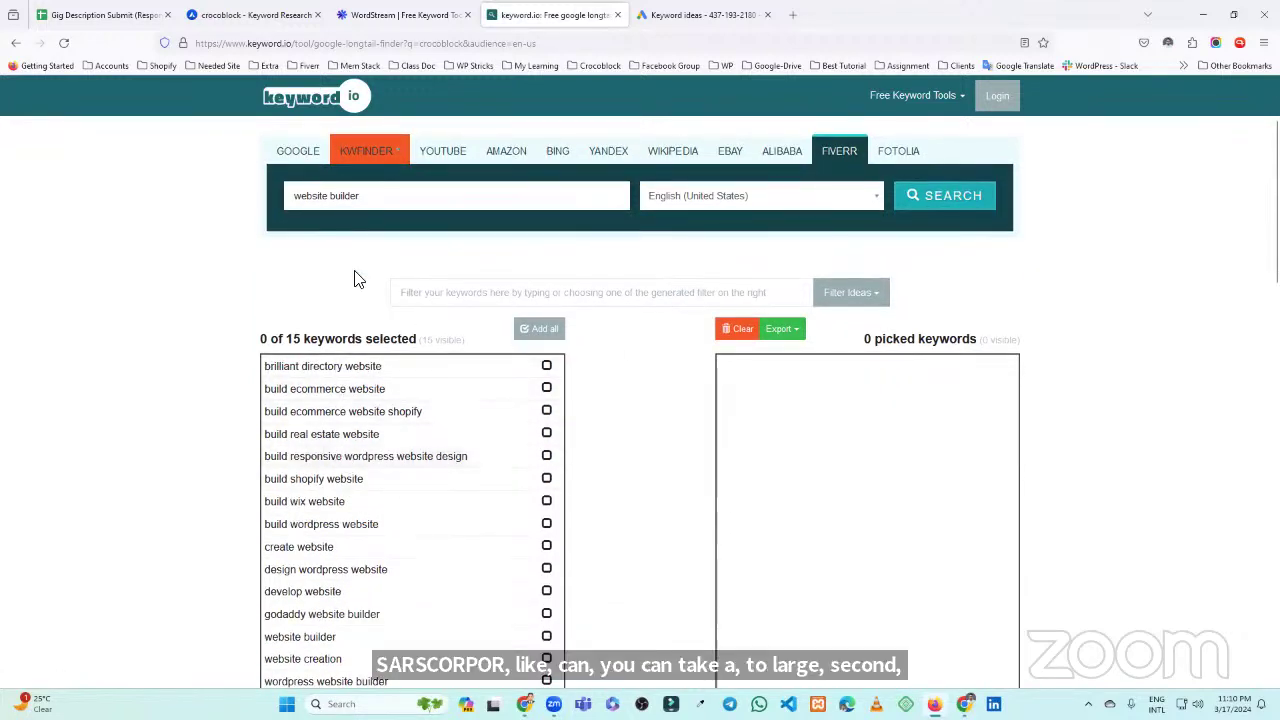
scroll(346, 488, down, 2)
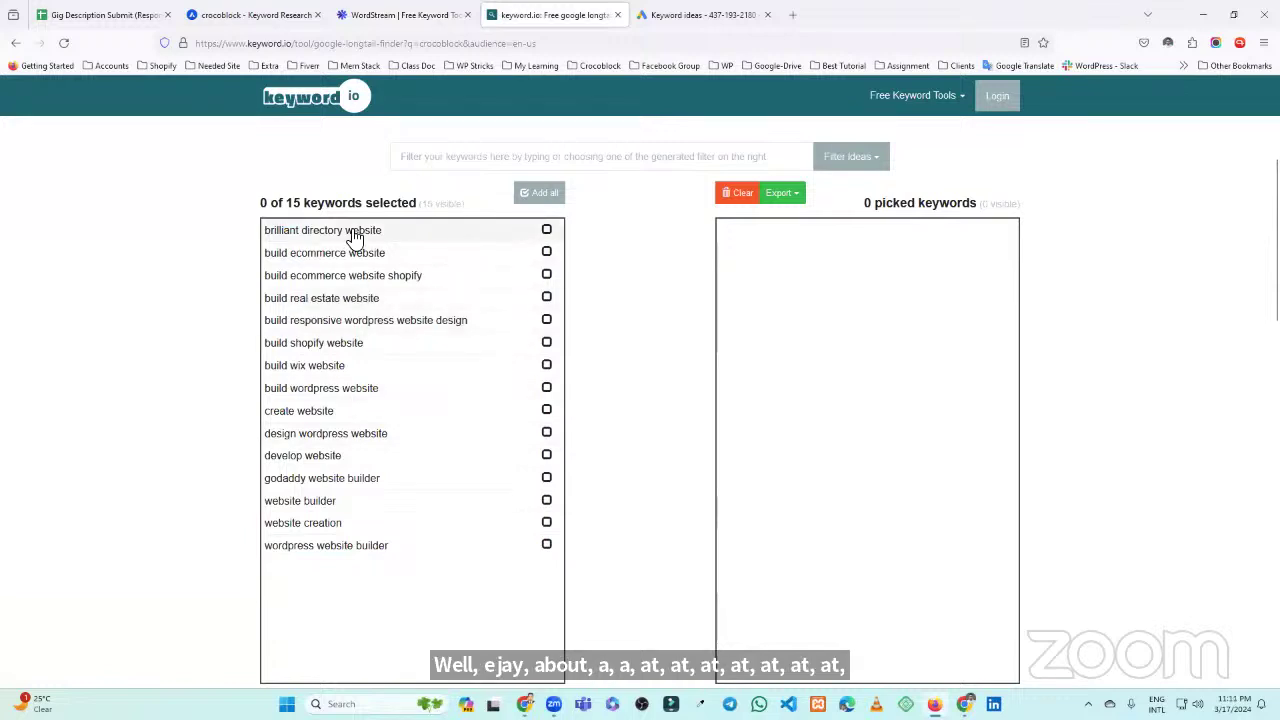
scroll(606, 323, up, 3)
scroll(369, 434, down, 3)
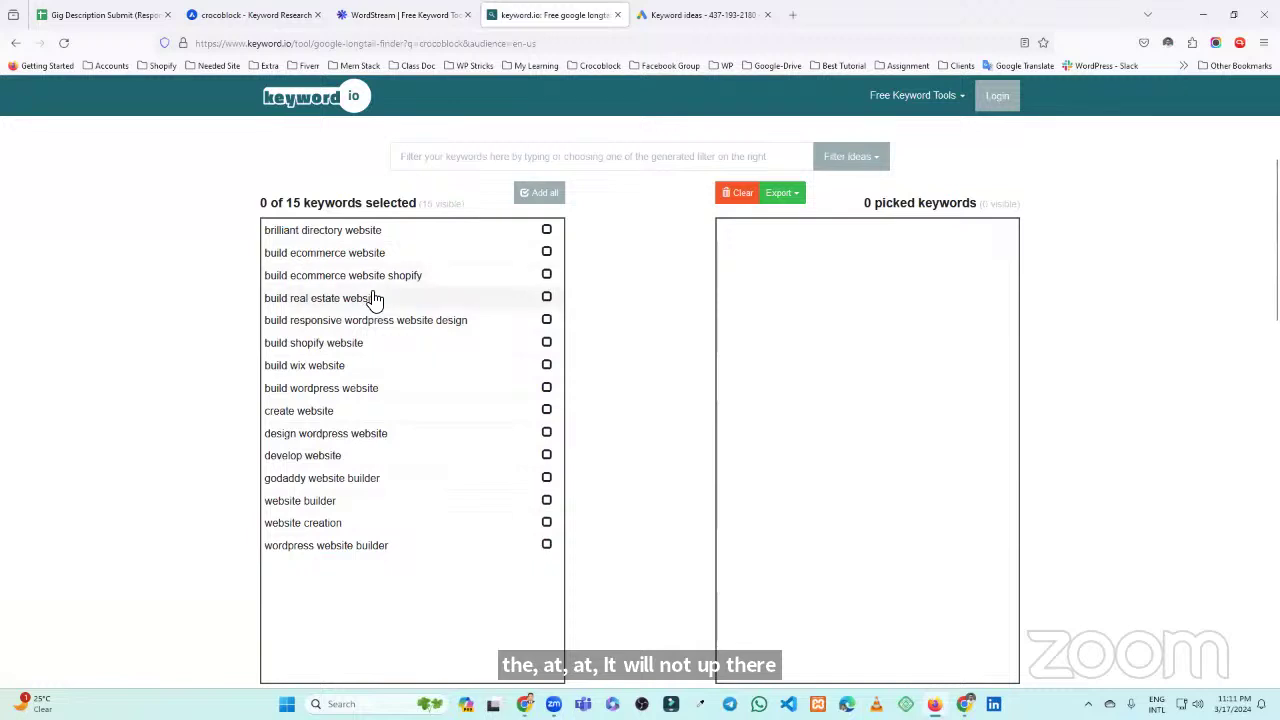
scroll(372, 297, up, 3)
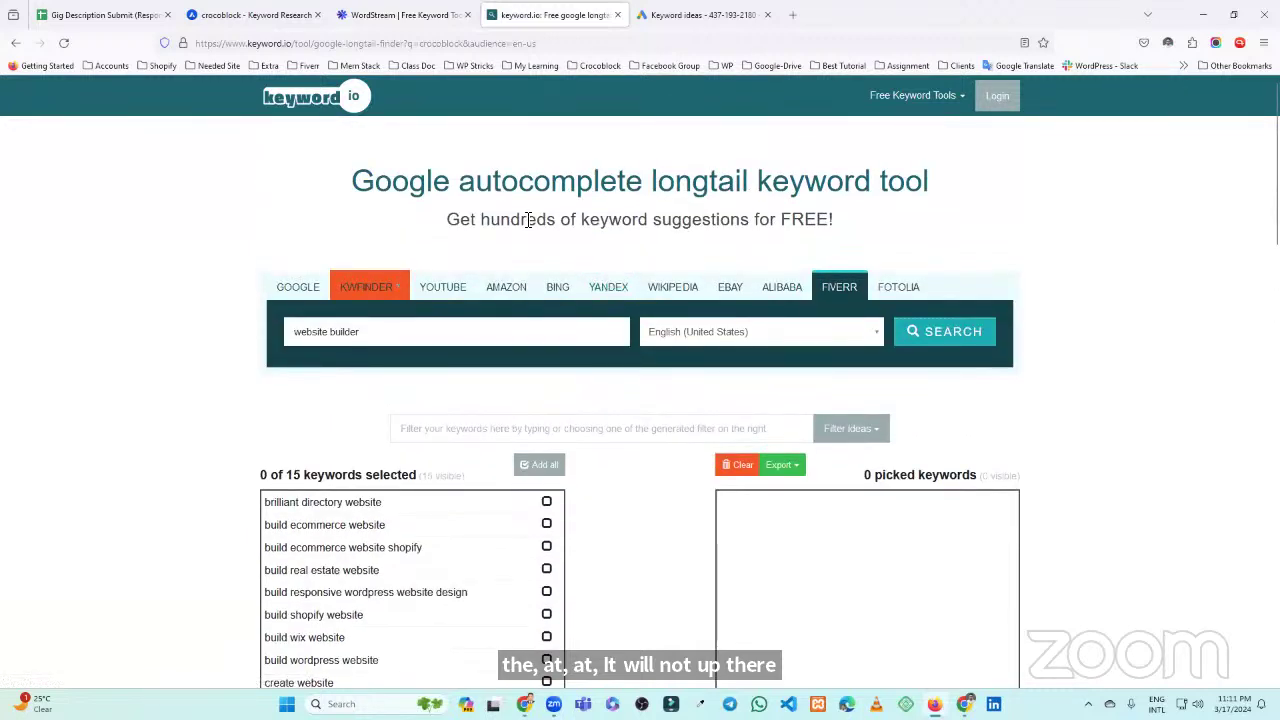
scroll(440, 290, down, 2)
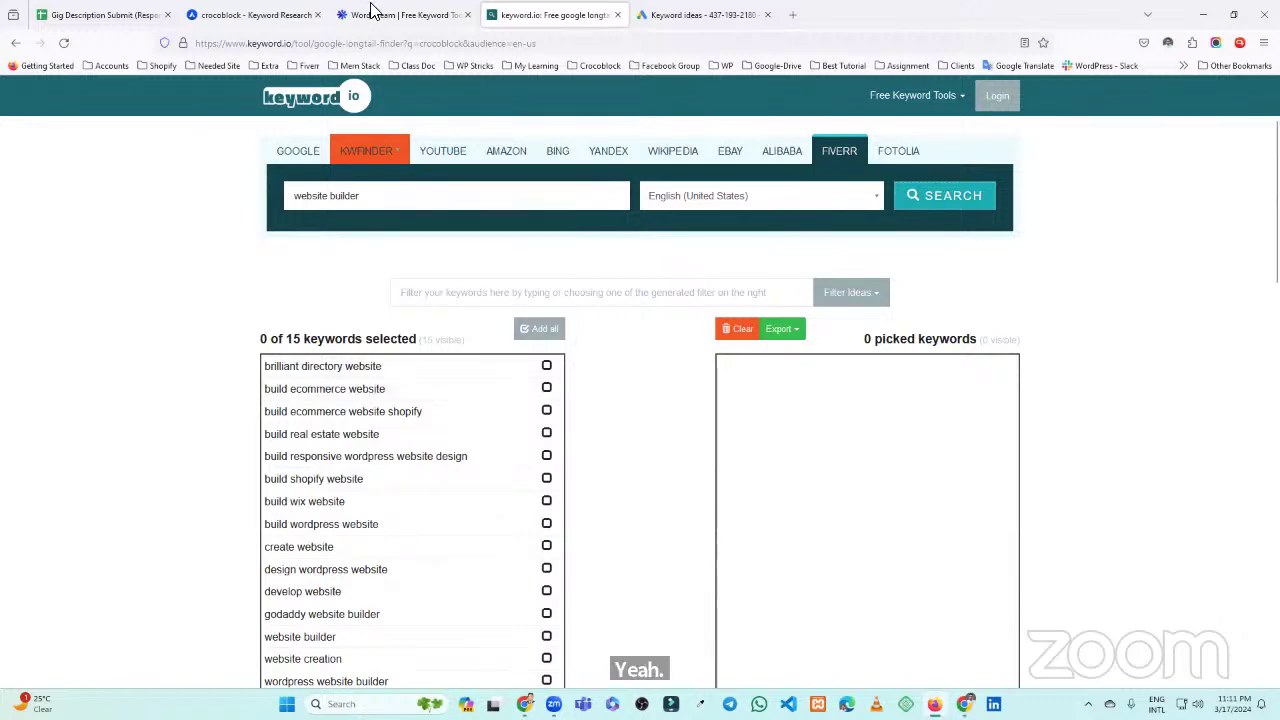
Check the search volumes of the wordpress and wordpress website keywords in WordStream's results for "Wordpress"
key(ctrl+Tab)
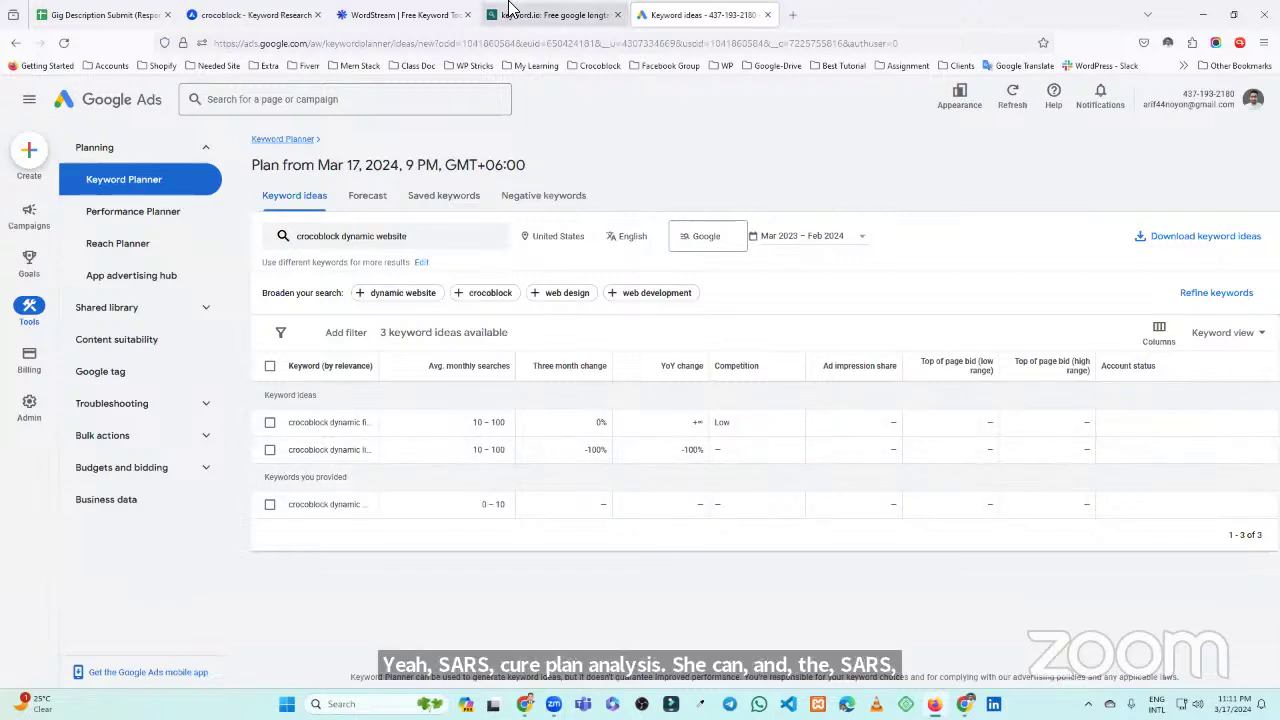
click(400, 14)
scroll(500, 456, down, 2)
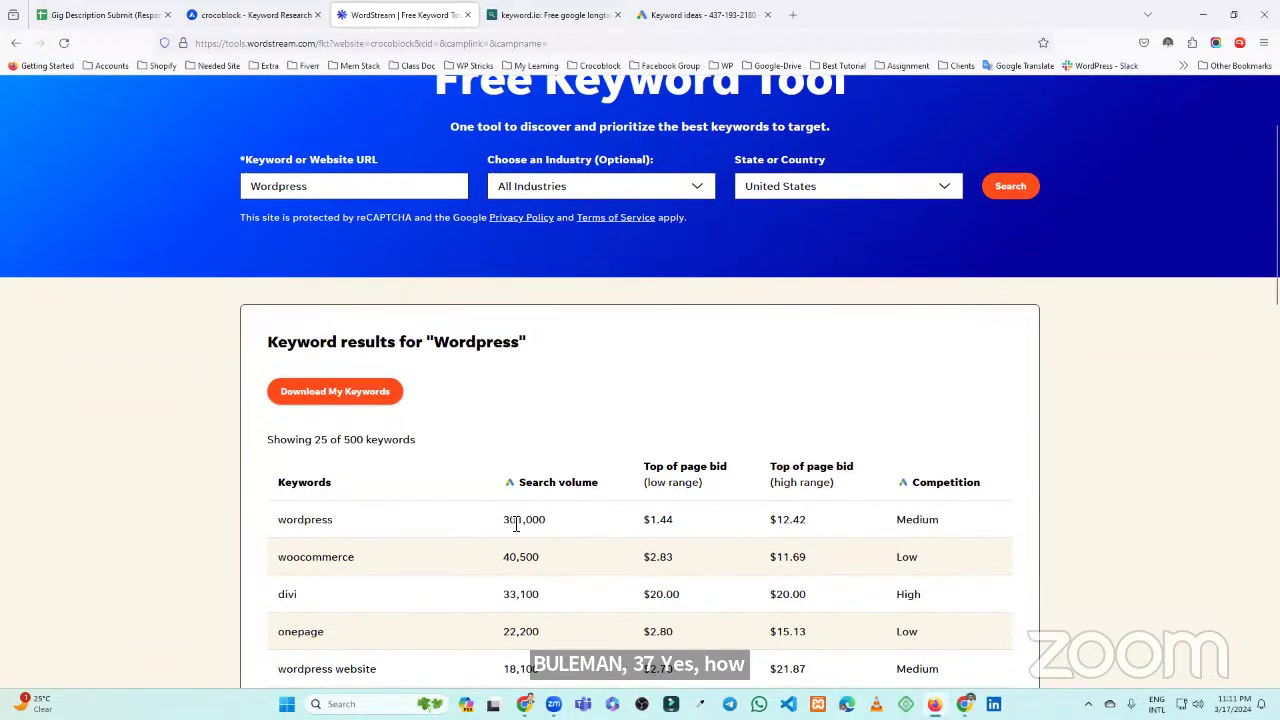
drag(511, 520, 586, 529)
click(582, 531)
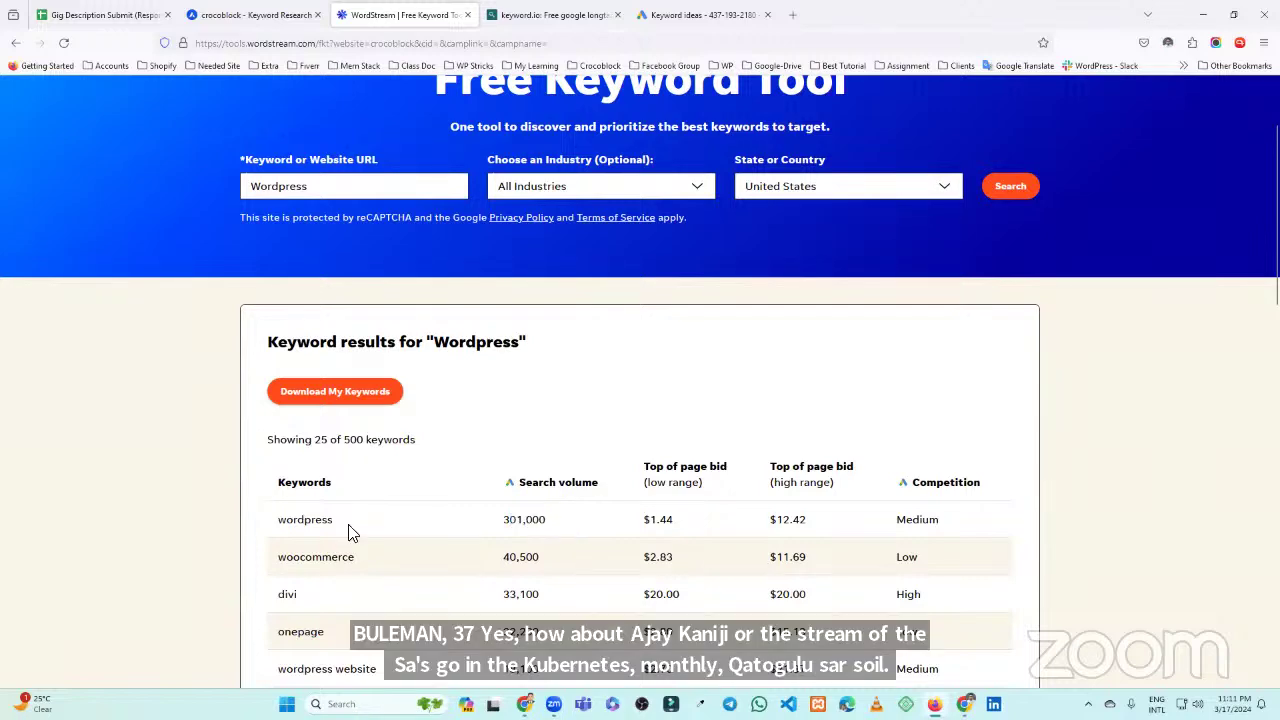
scroll(546, 558, down, 2)
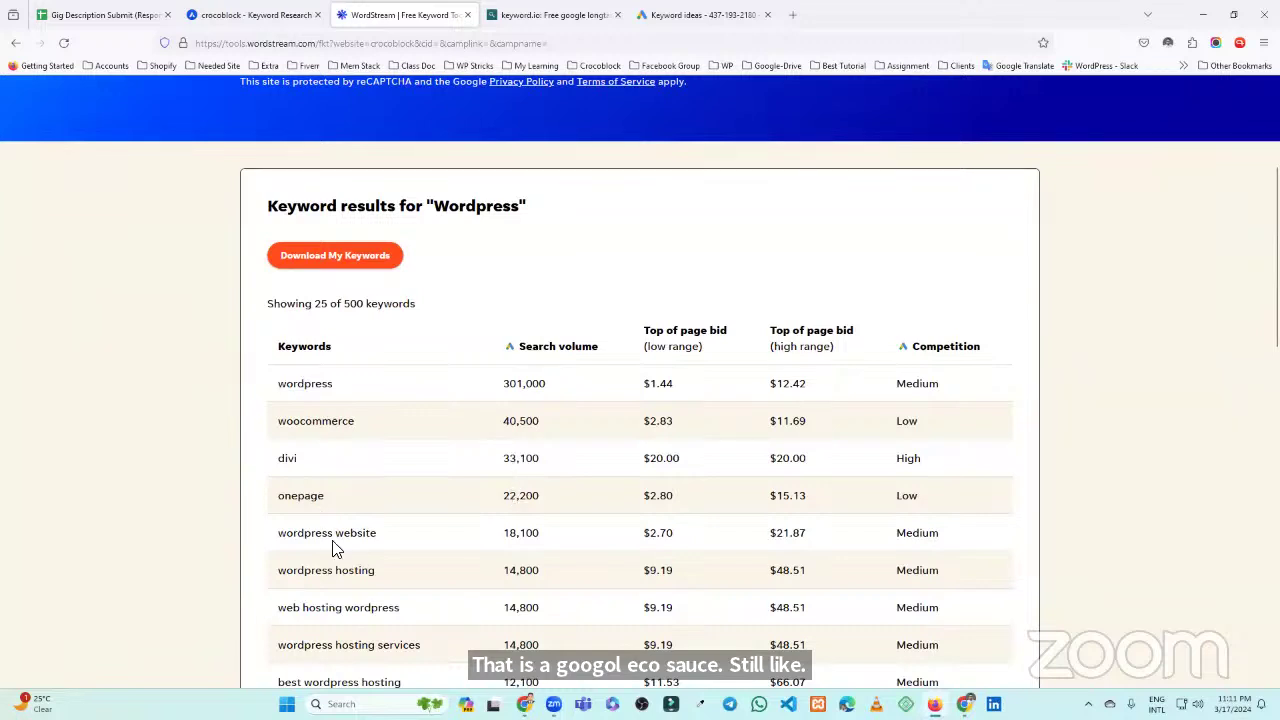
drag(509, 533, 557, 531)
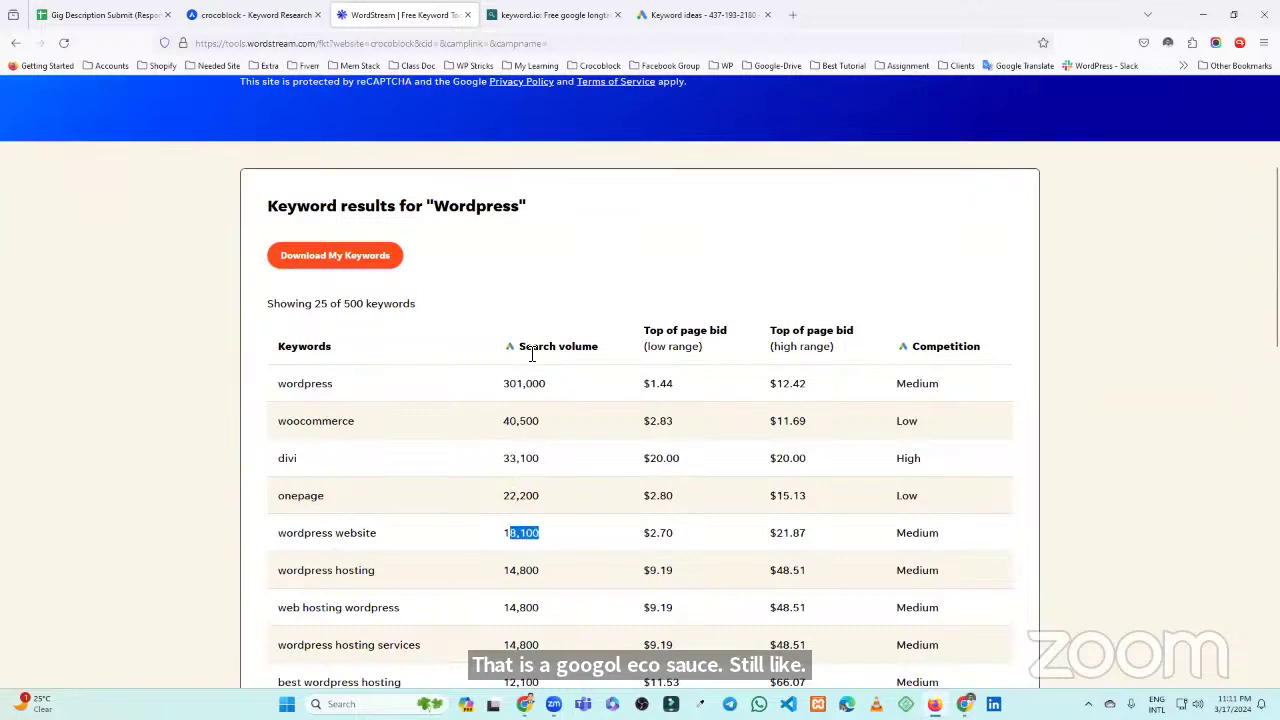
scroll(500, 368, up, 1)
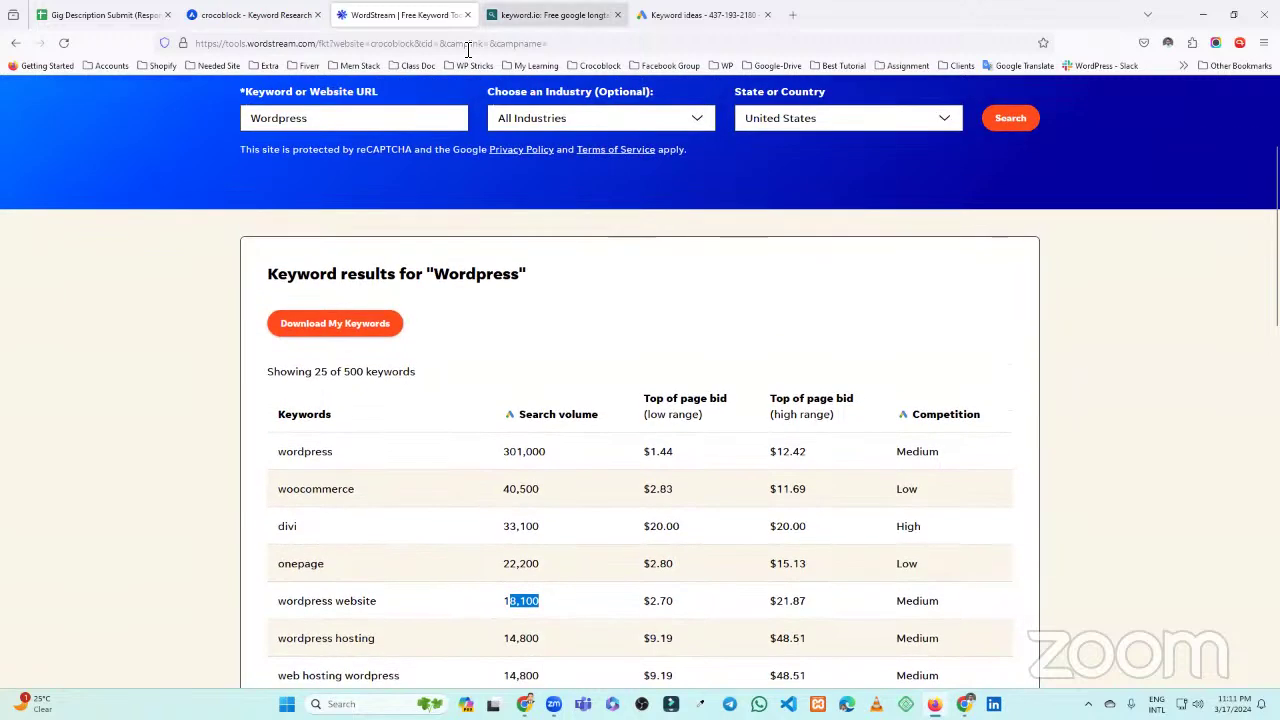
Pick "brilliant directory website" and "build ecommerce website" from the keyword.io suggestions and copy "build ecommerce website"
click(550, 14)
scroll(480, 300, down, 2)
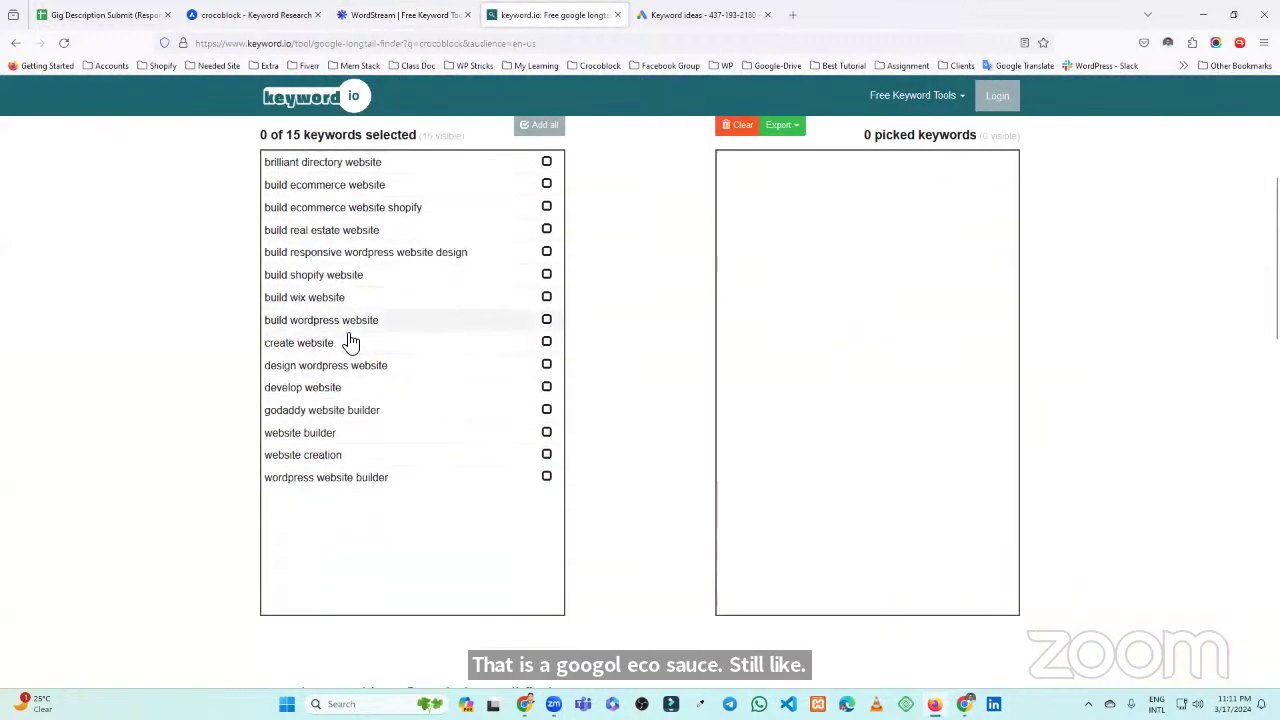
click(380, 172)
drag(864, 162, 751, 168)
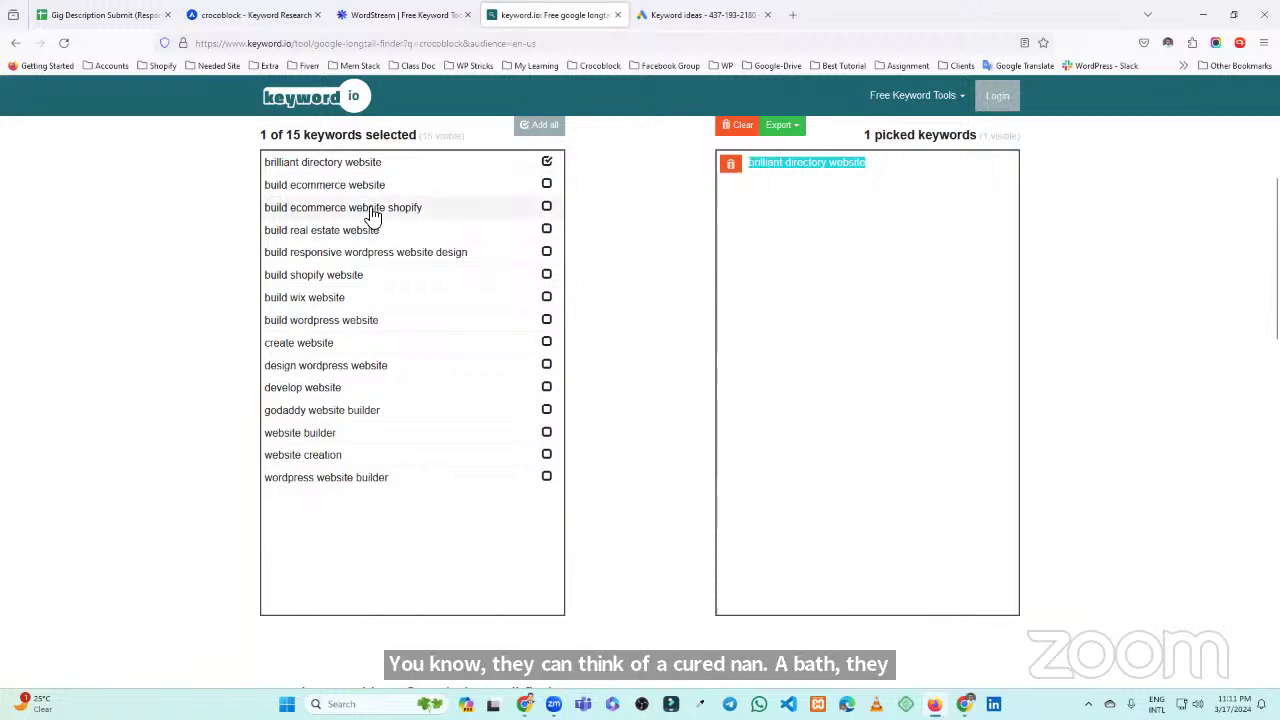
click(375, 193)
drag(884, 190, 751, 200)
key(ctrl+c)
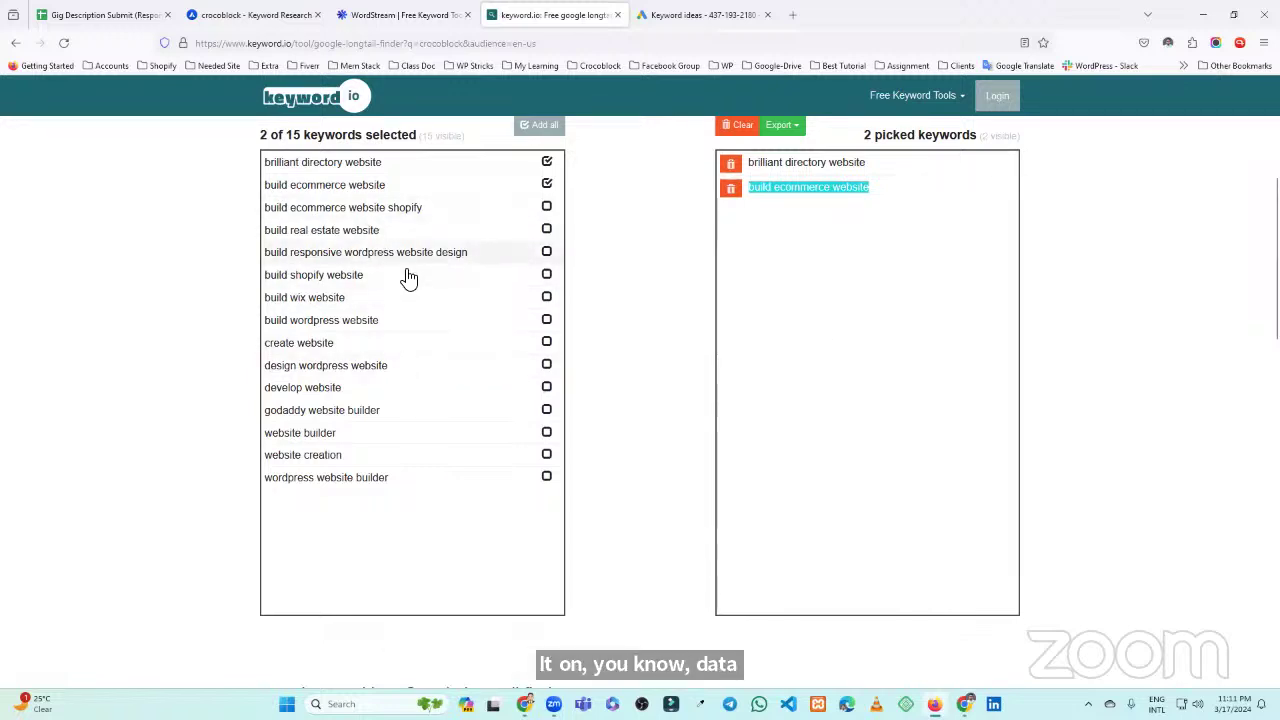
In Google Ads Keyword Planner, replace the existing keyword with "build ecommerce website" and get its keyword ideas
click(395, 15)
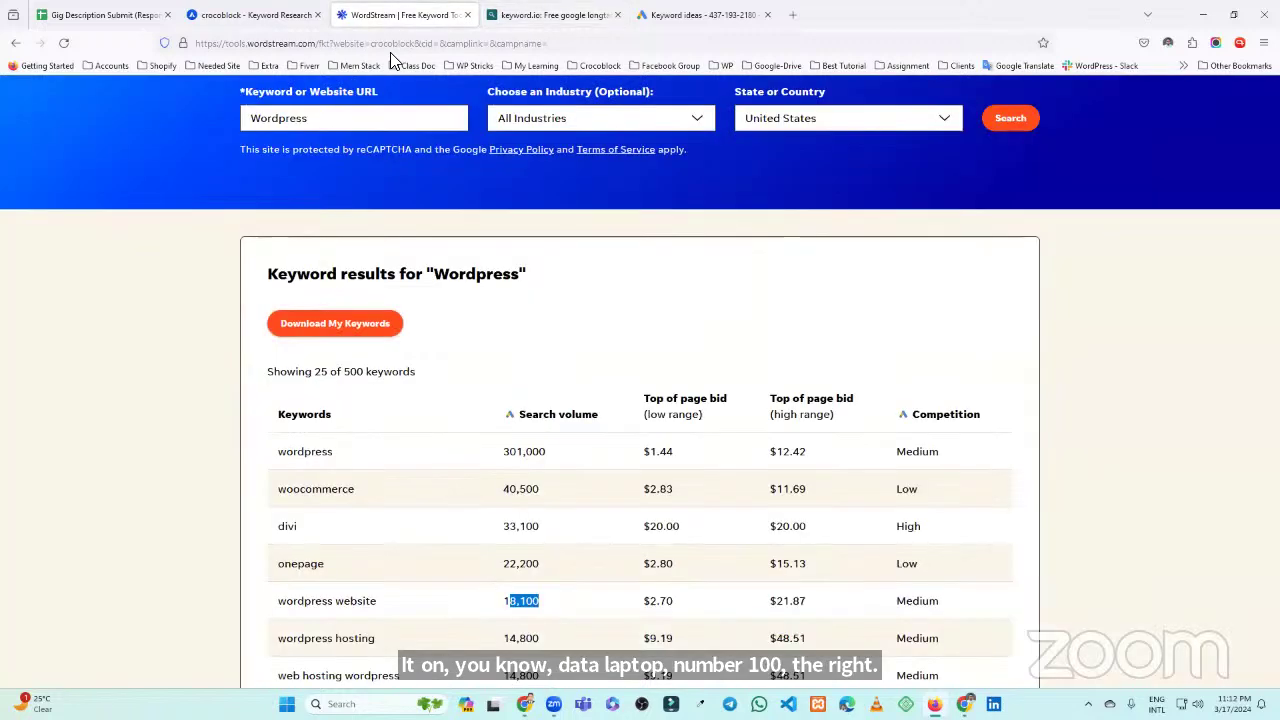
click(683, 12)
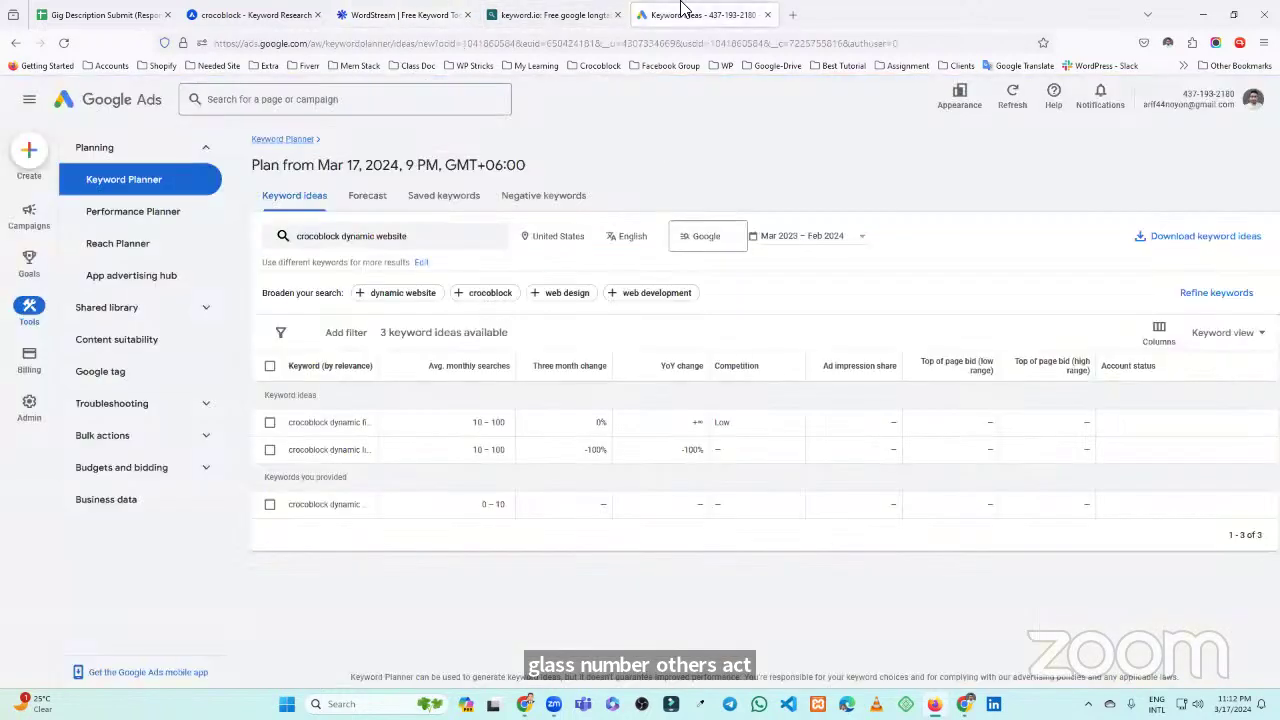
click(400, 238)
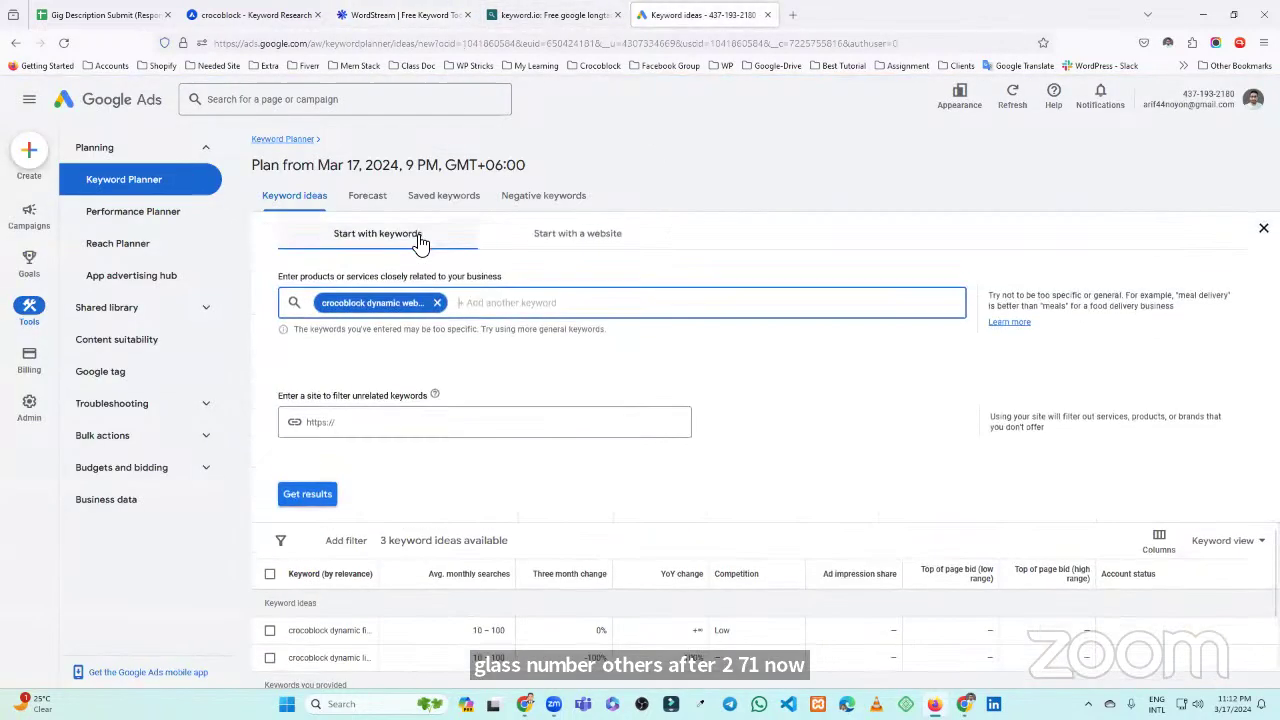
click(439, 303)
key(ctrl+v)
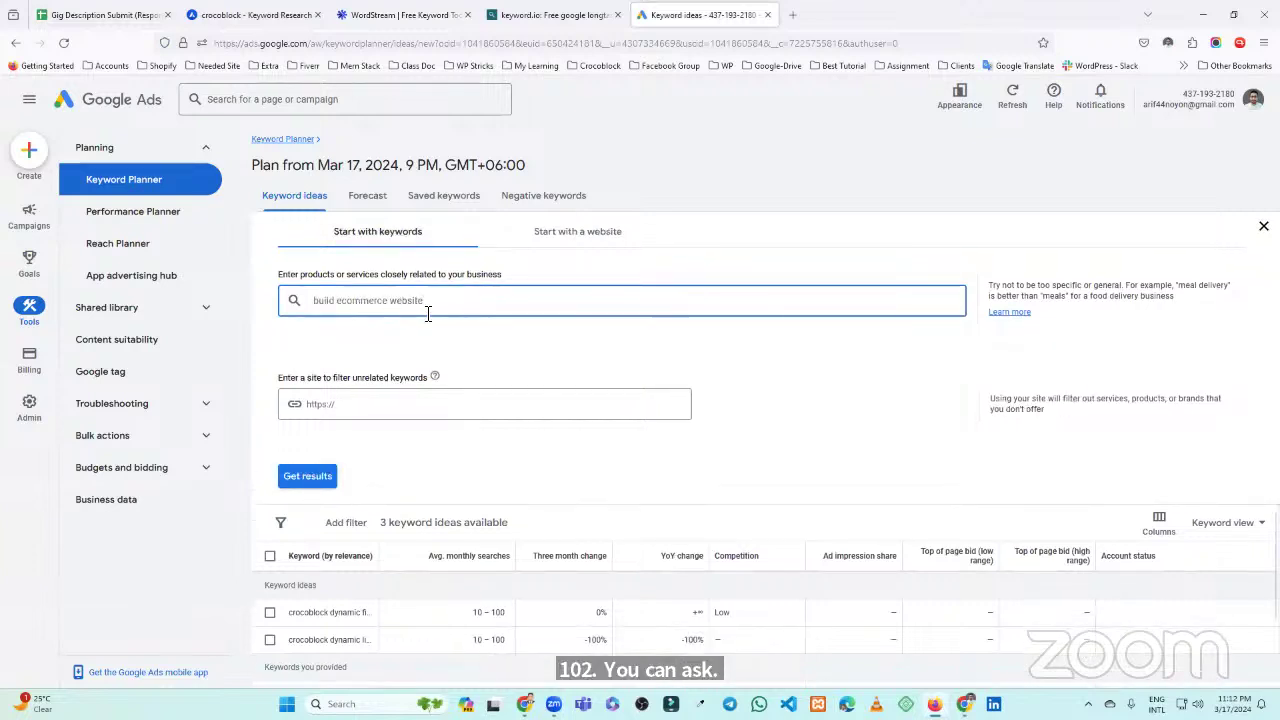
click(364, 405)
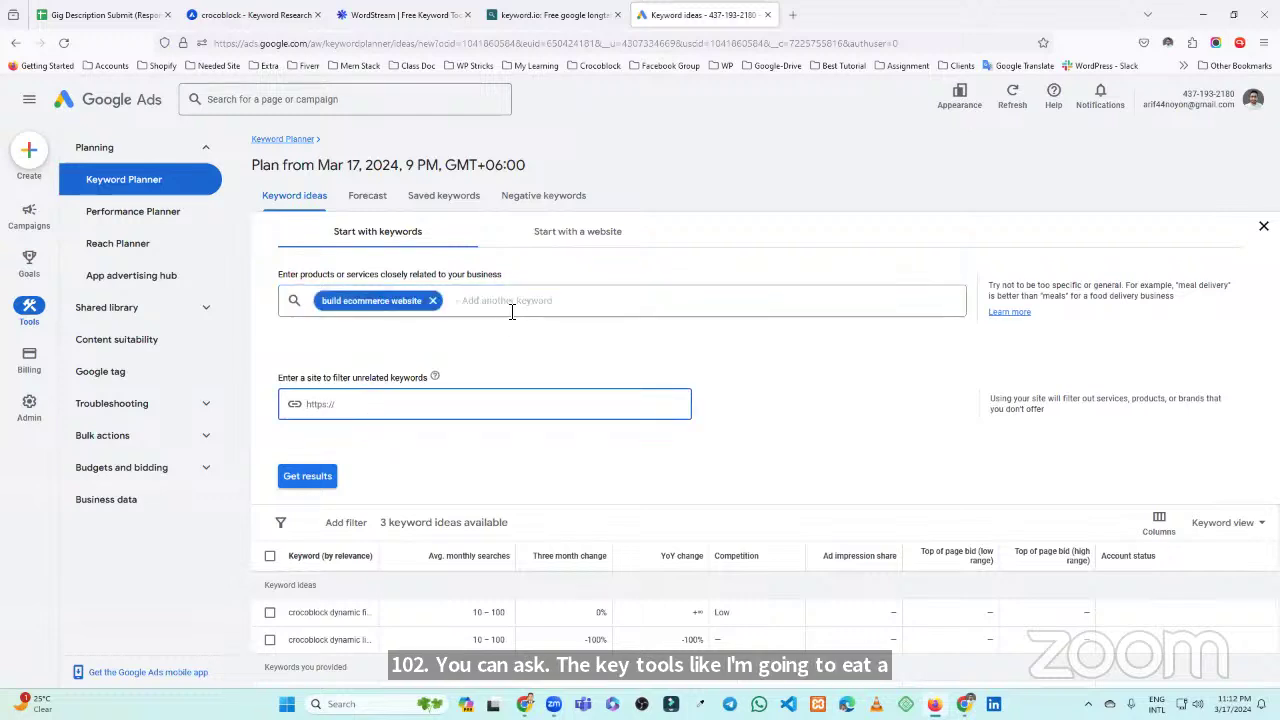
click(310, 477)
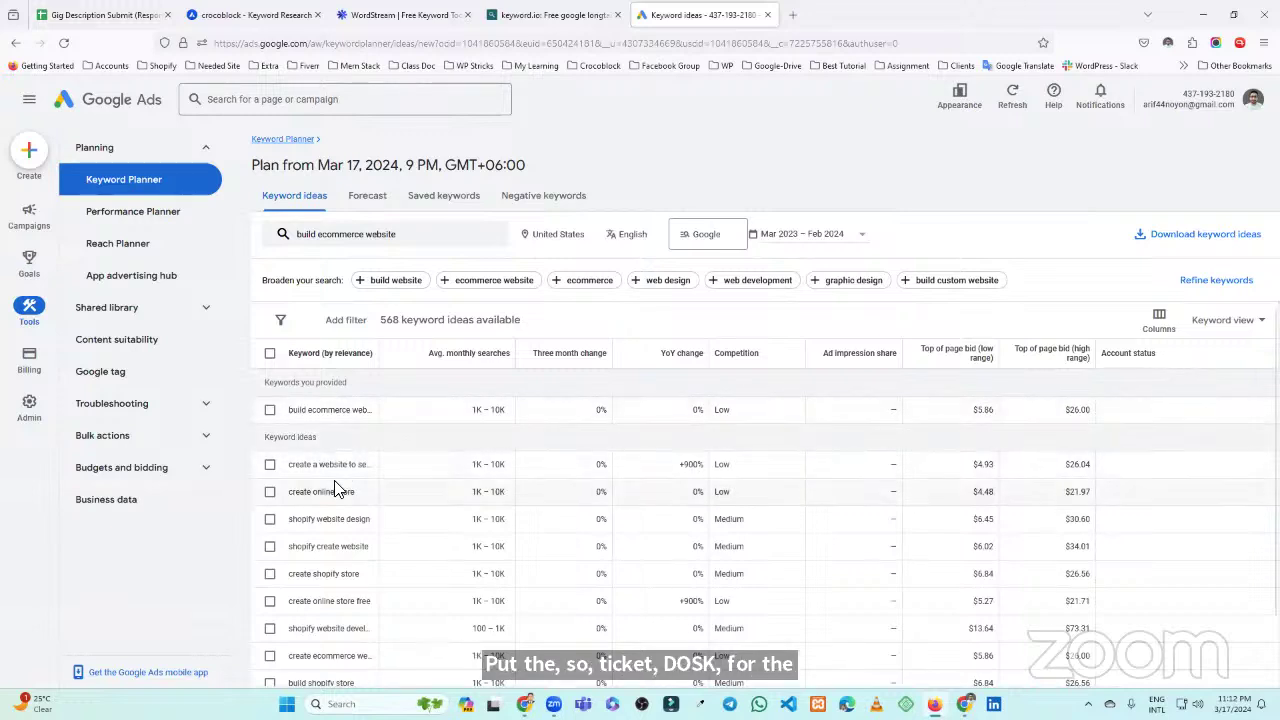
Review the keyword ideas for "build ecommerce website", briefly selecting and deselecting the first idea, "create a website to se..."
scroll(340, 480, down, 2)
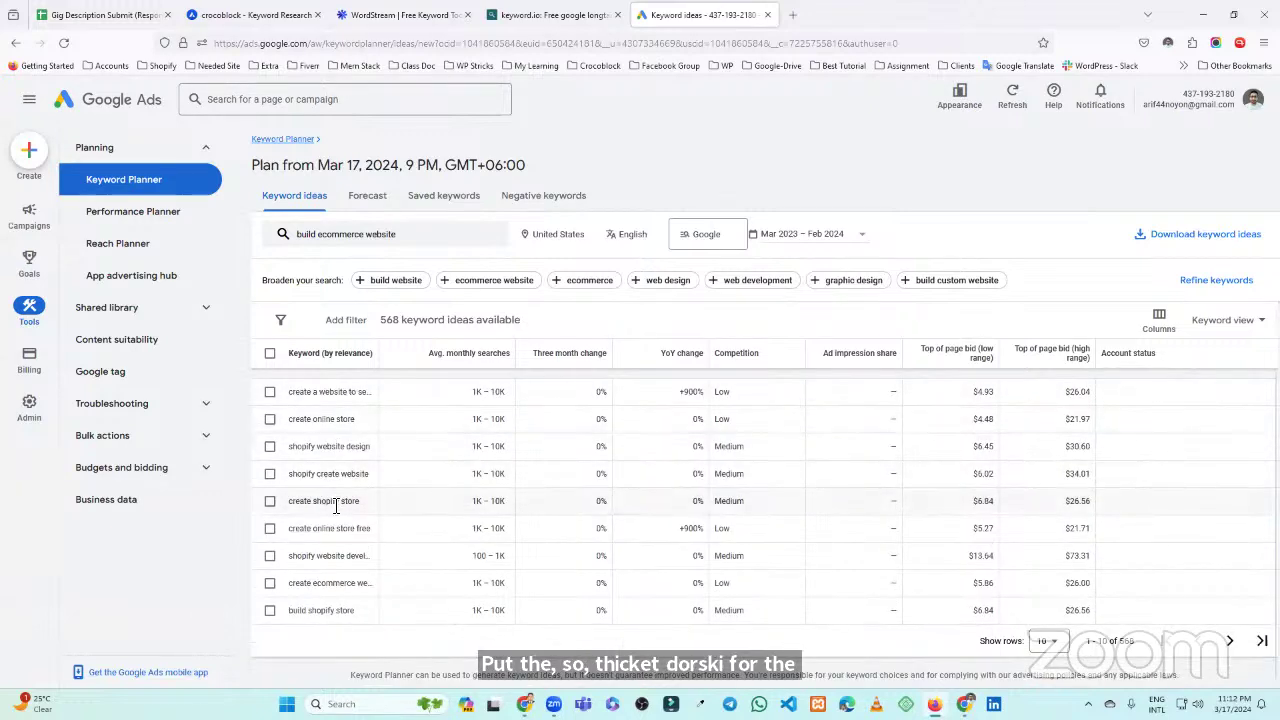
scroll(362, 545, up, 2)
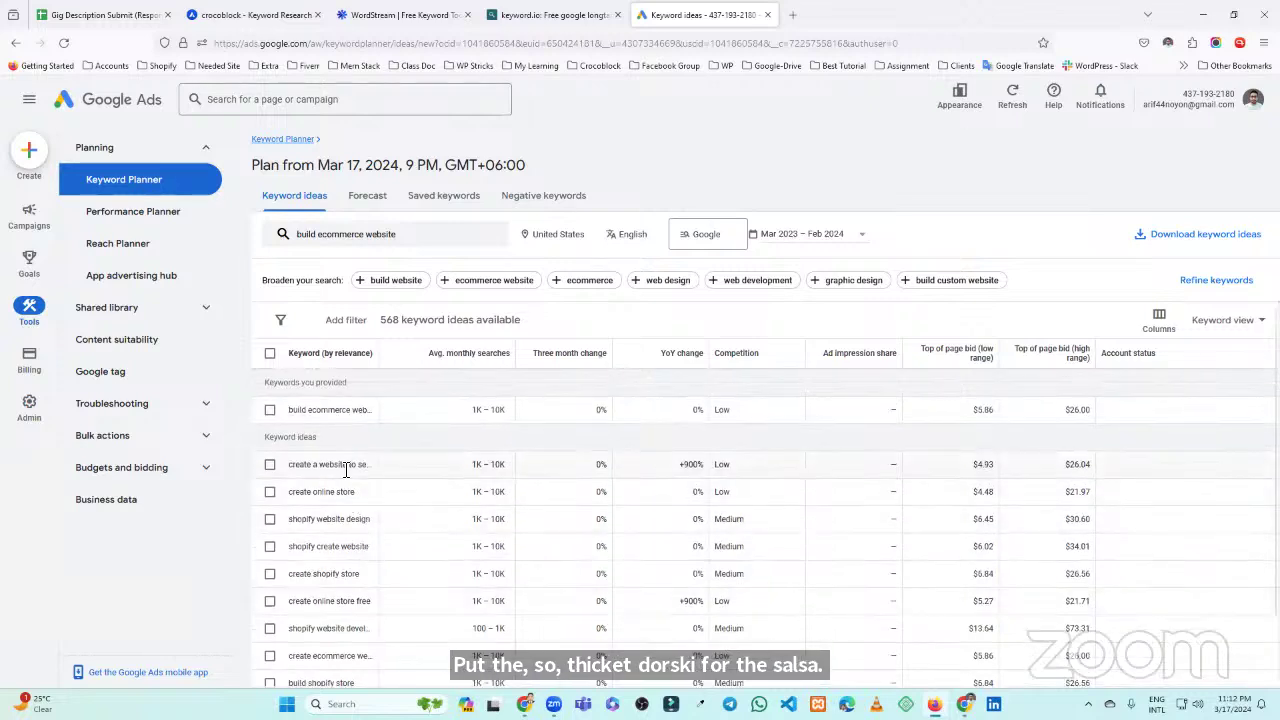
click(269, 464)
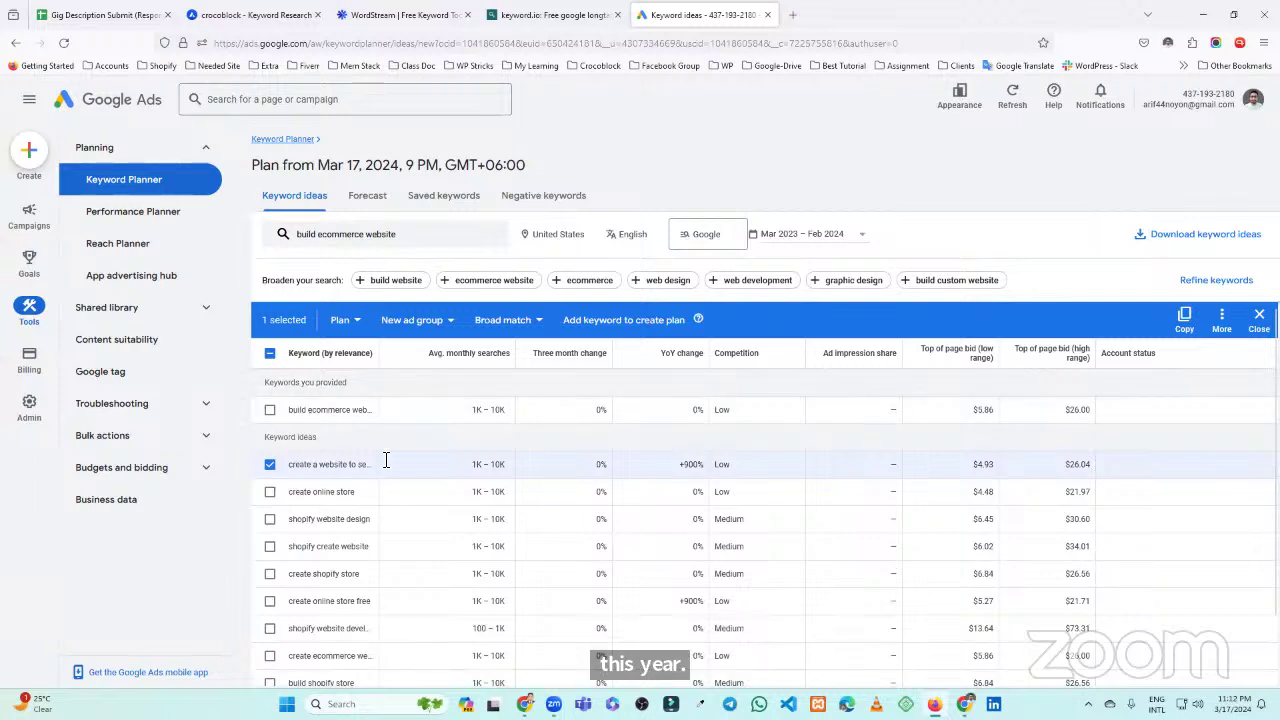
click(269, 464)
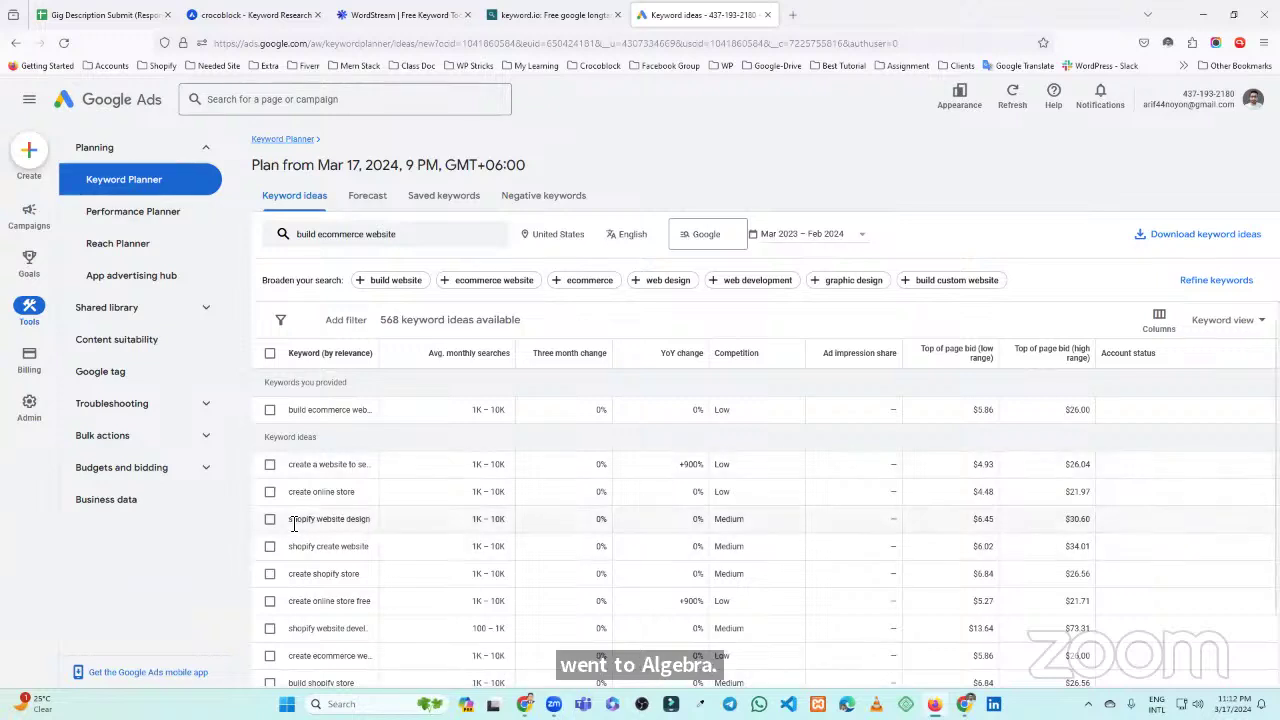
Highlight the keyword ideas "shopify website design" and "create online store" one after the other
drag(289, 520, 372, 521)
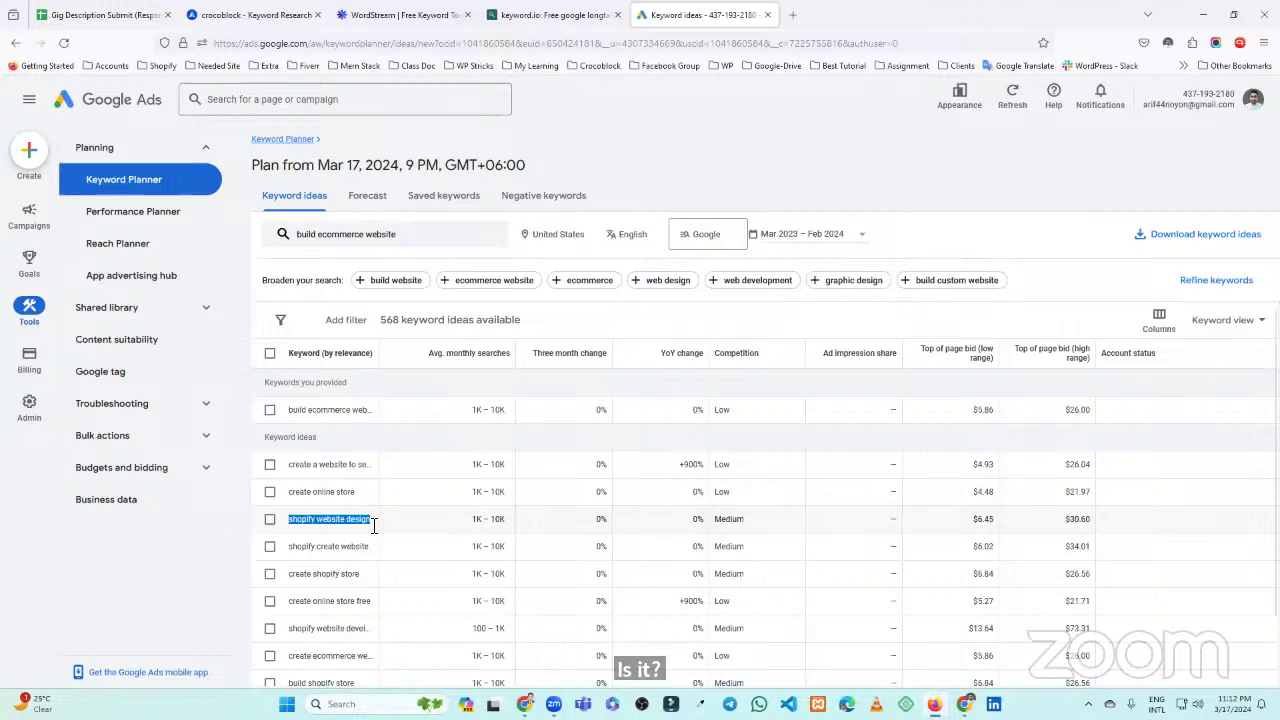
click(318, 521)
drag(288, 521, 290, 492)
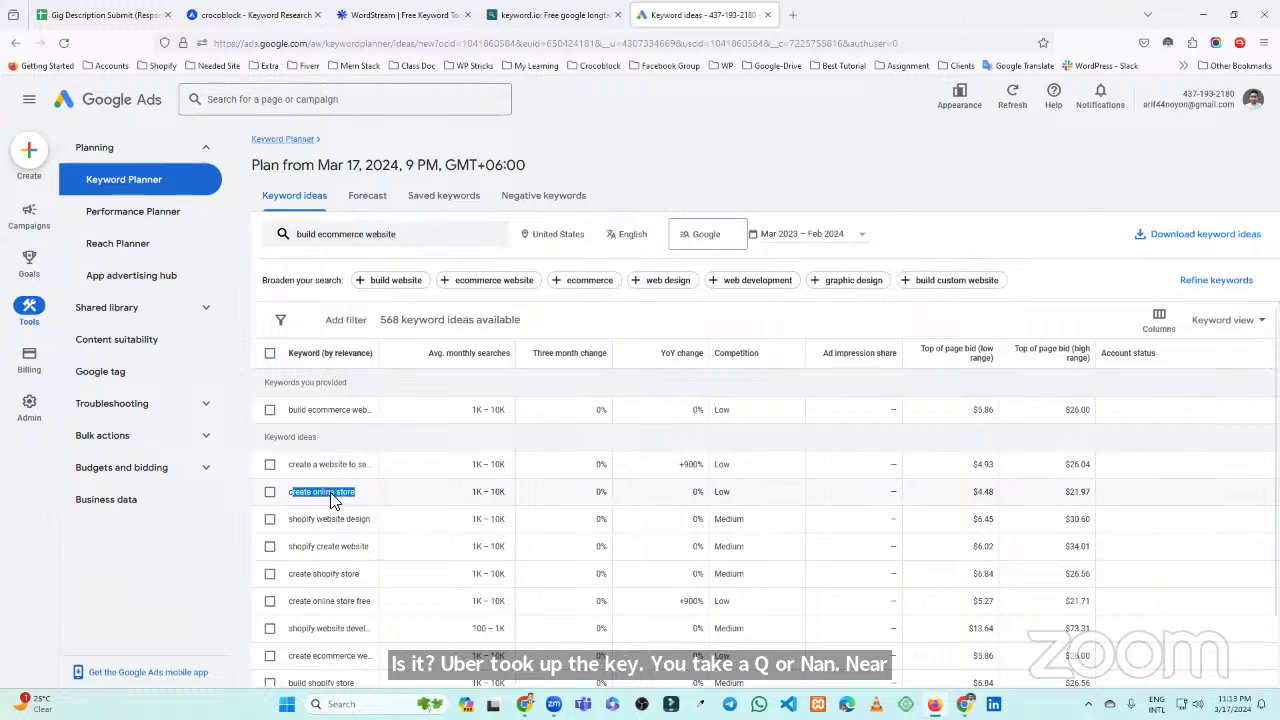
click(340, 493)
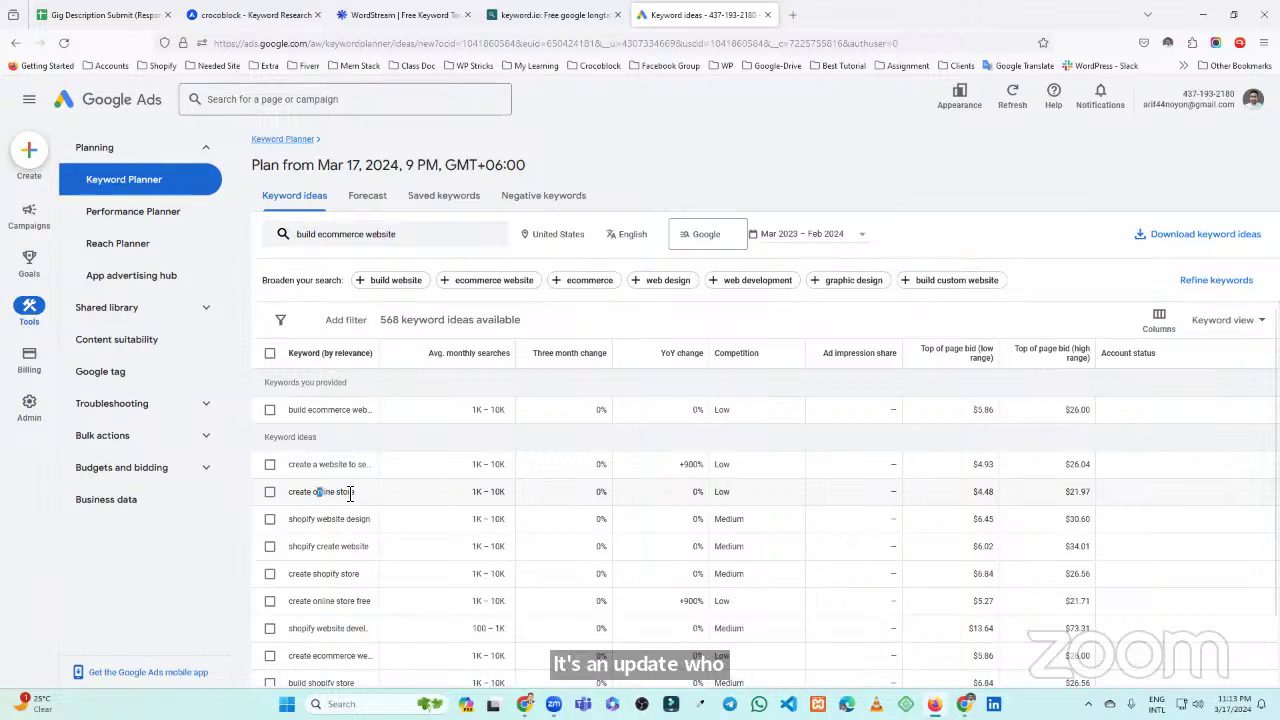
mouse_move(320, 493)
mouse_down()
mouse_move(363, 497)
mouse_move(305, 490)
mouse_up()
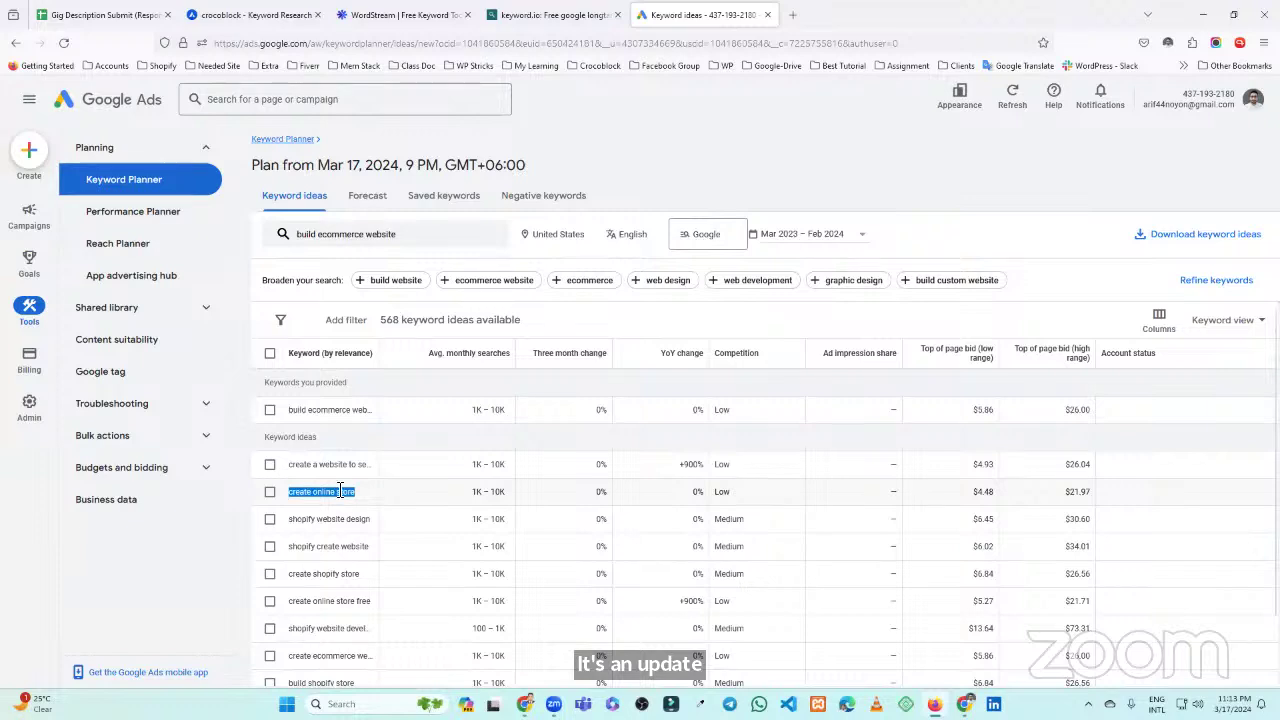
Return to keyword.io, set the search source to Google and look over the picked and suggested keywords
click(527, 16)
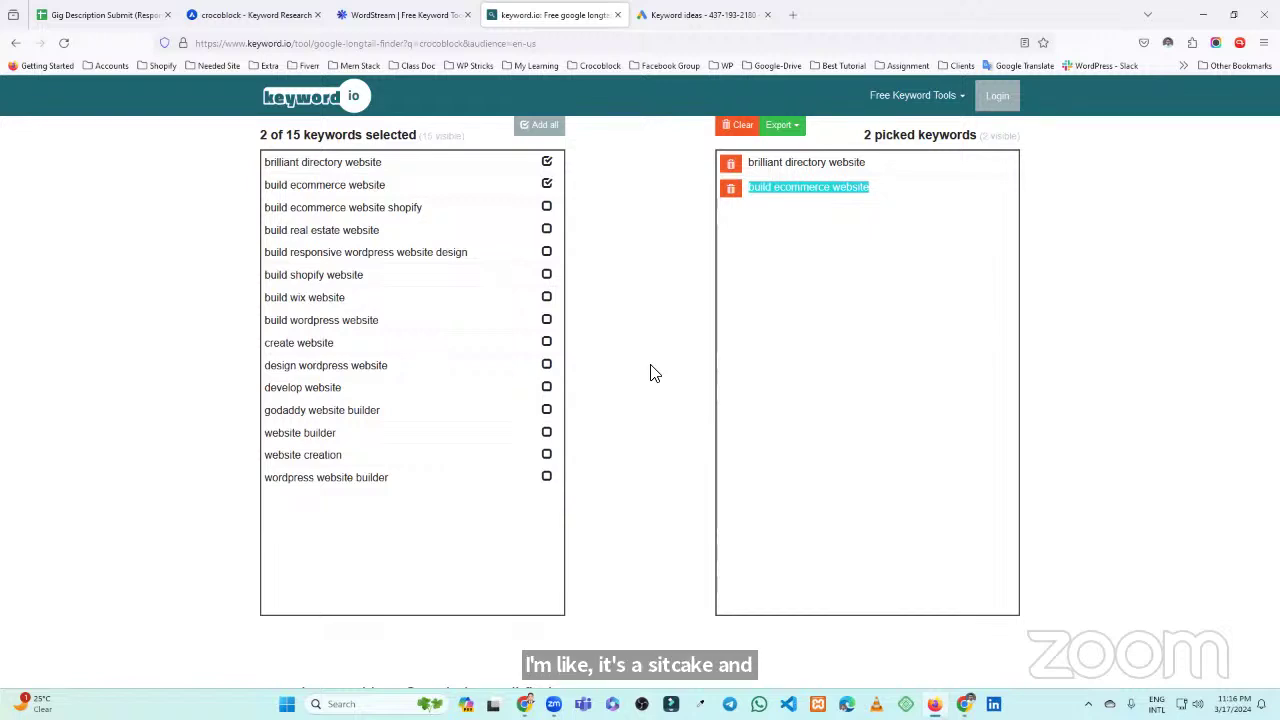
scroll(525, 331, up, 3)
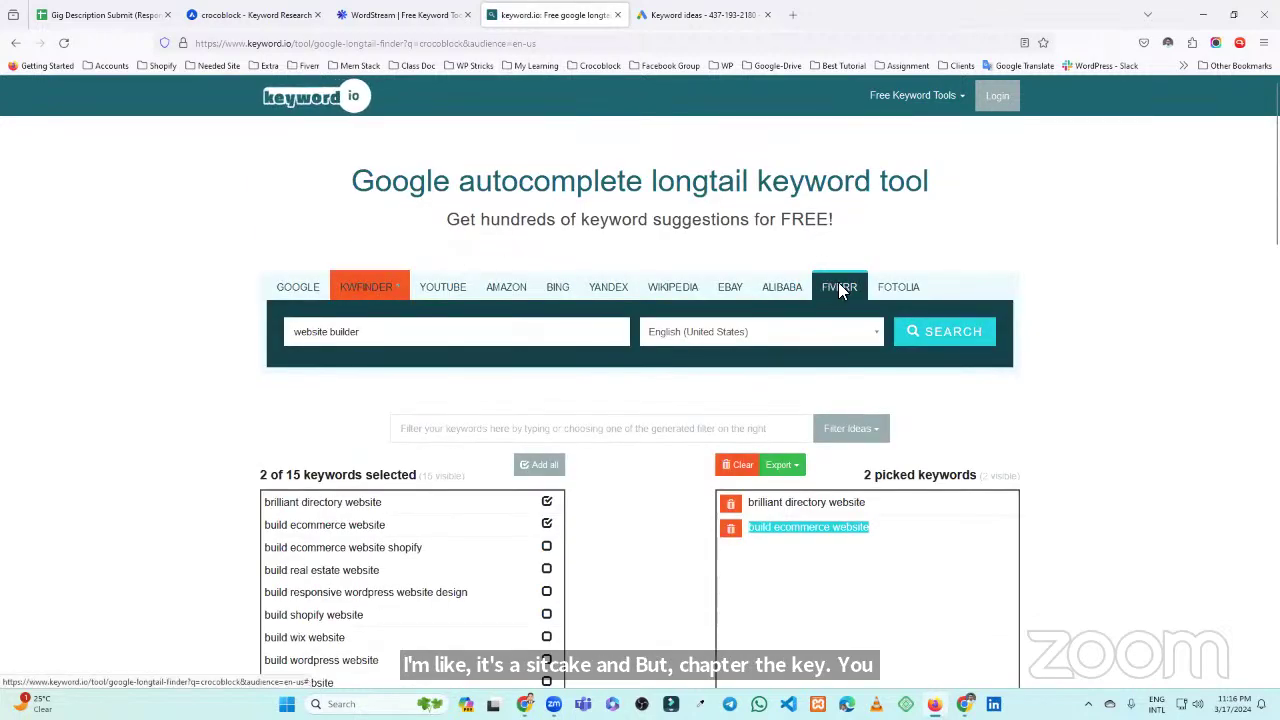
click(309, 289)
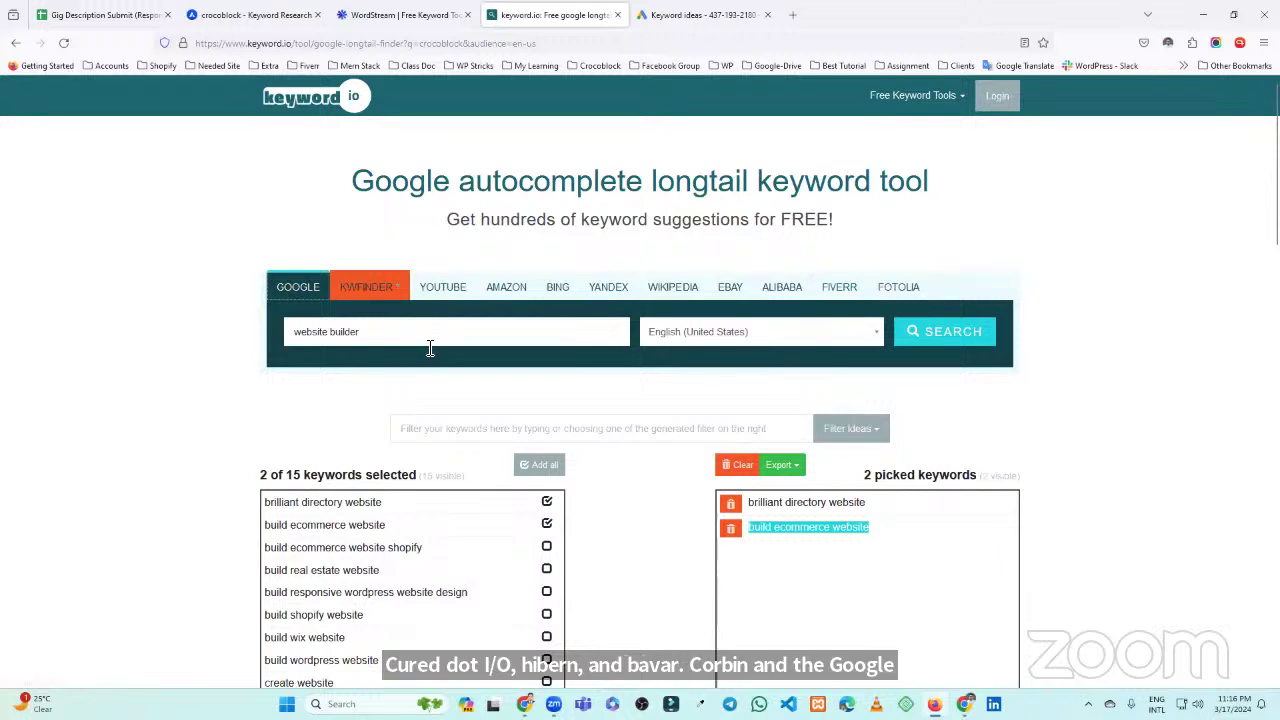
scroll(430, 520, down, 2)
scroll(350, 485, up, 1)
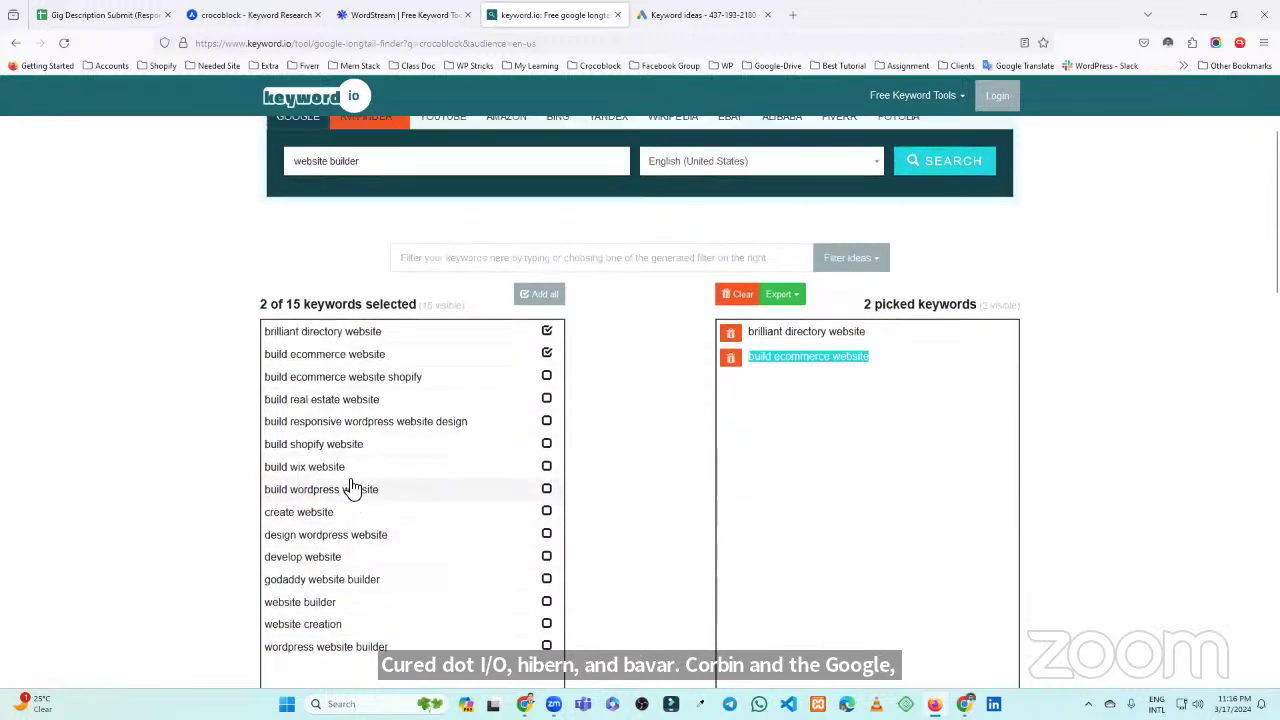
Revisit WordStream's "Wordpress" results and Keyword Planner's "build ecommerce website" ideas to compare their search volume data
click(400, 14)
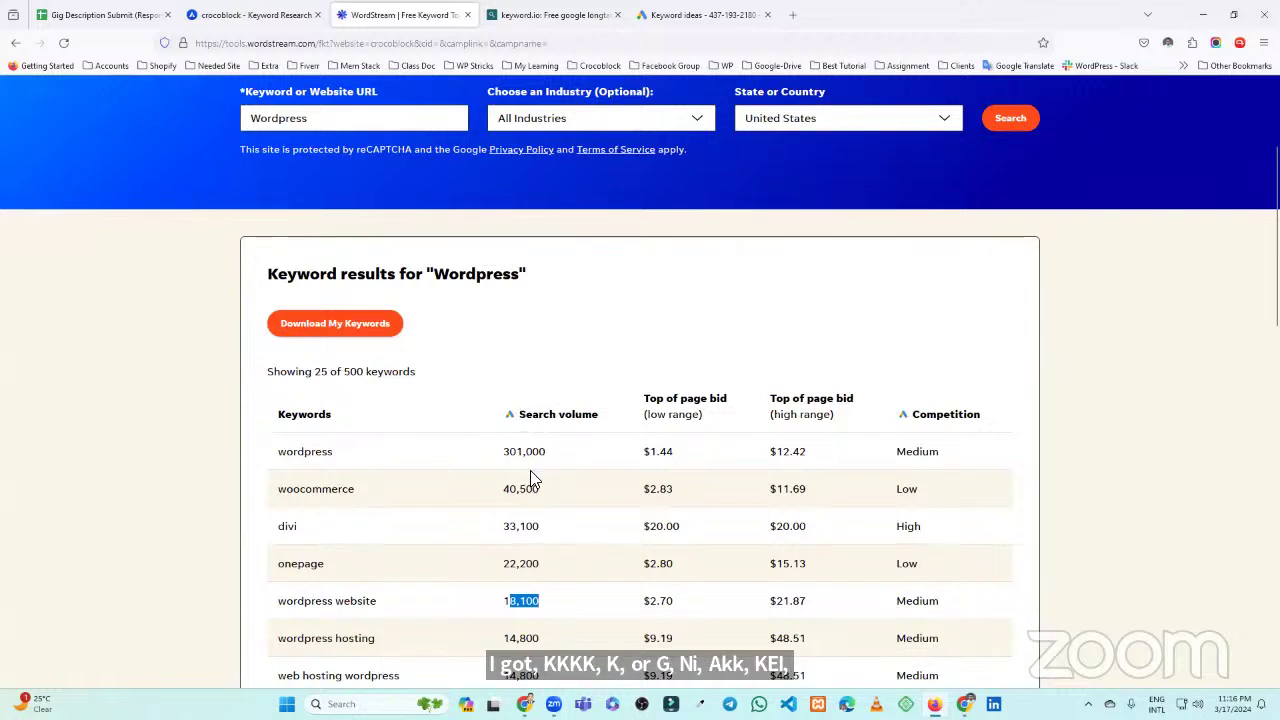
click(663, 14)
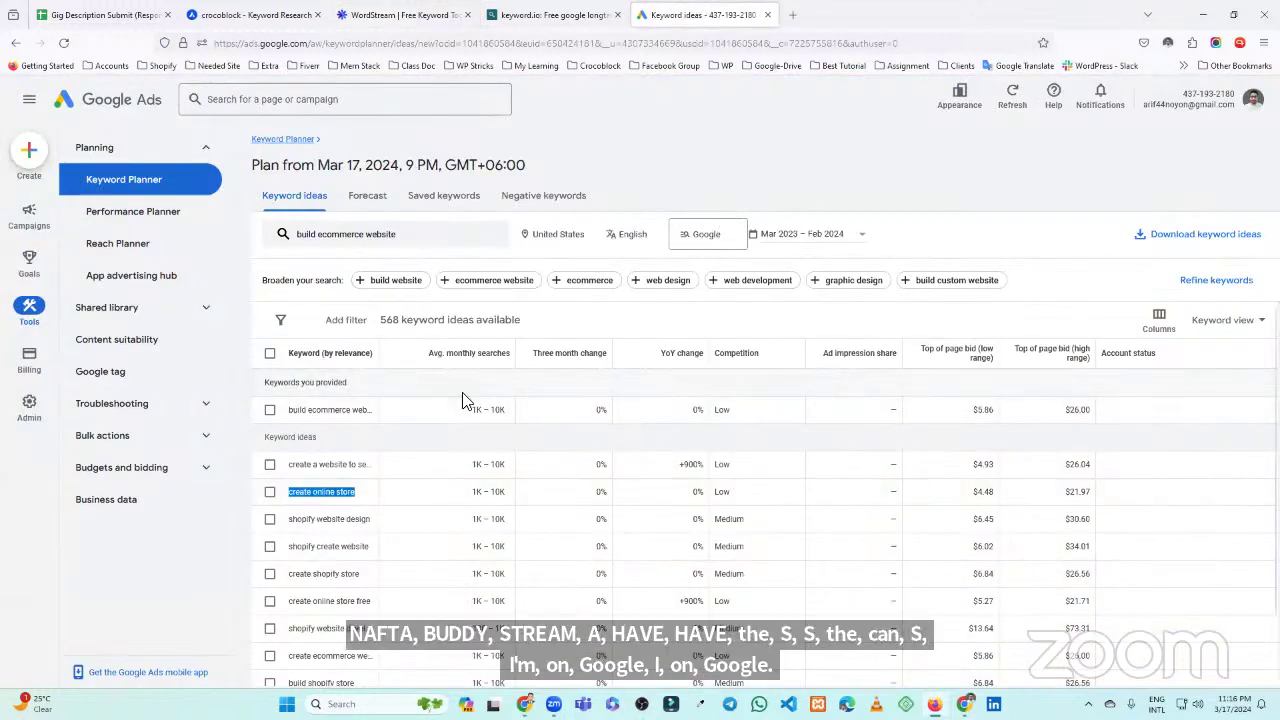
scroll(340, 505, down, 1)
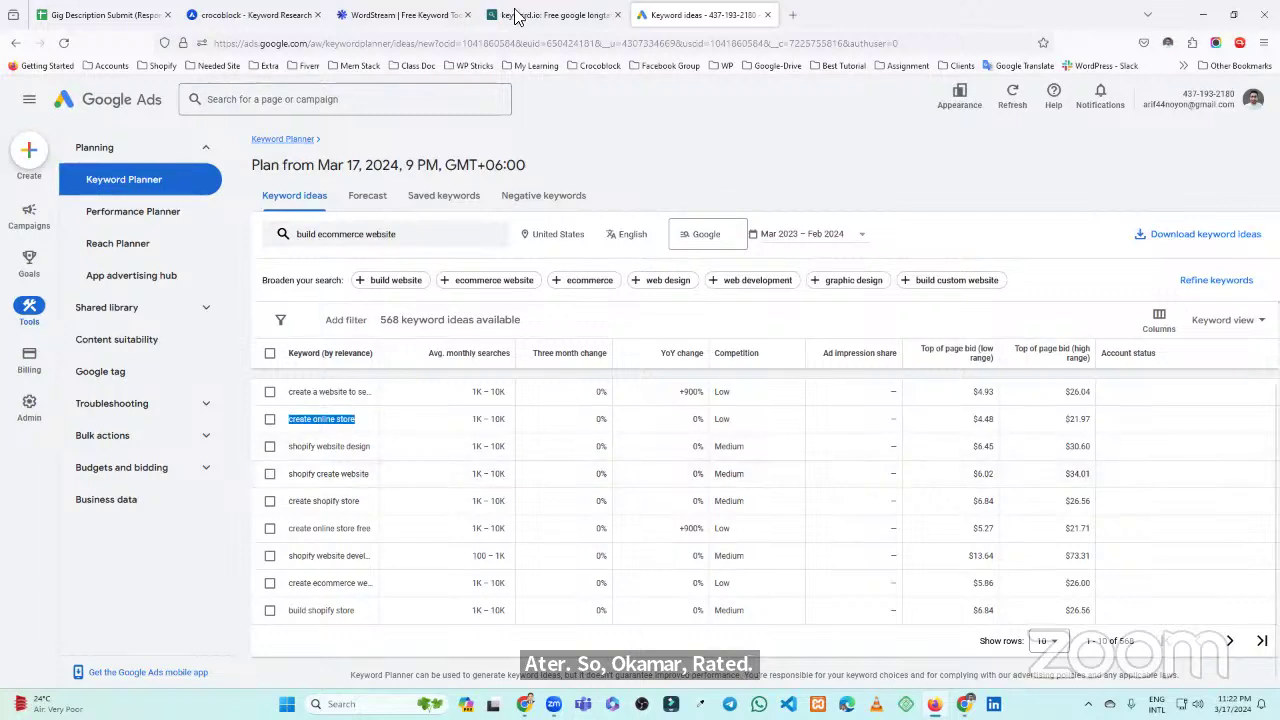
Search Google for "woocomerce plugin" in a new browser tab
key(ctrl+t)
click(473, 223)
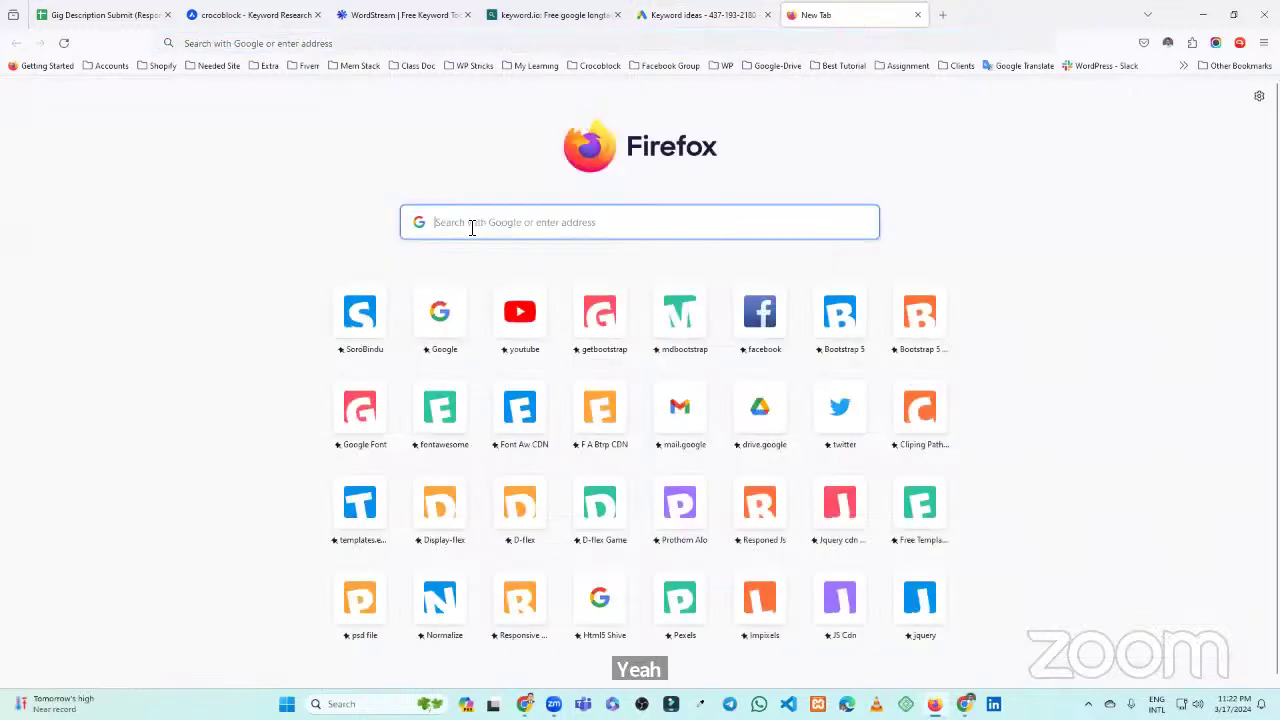
text(wooco)
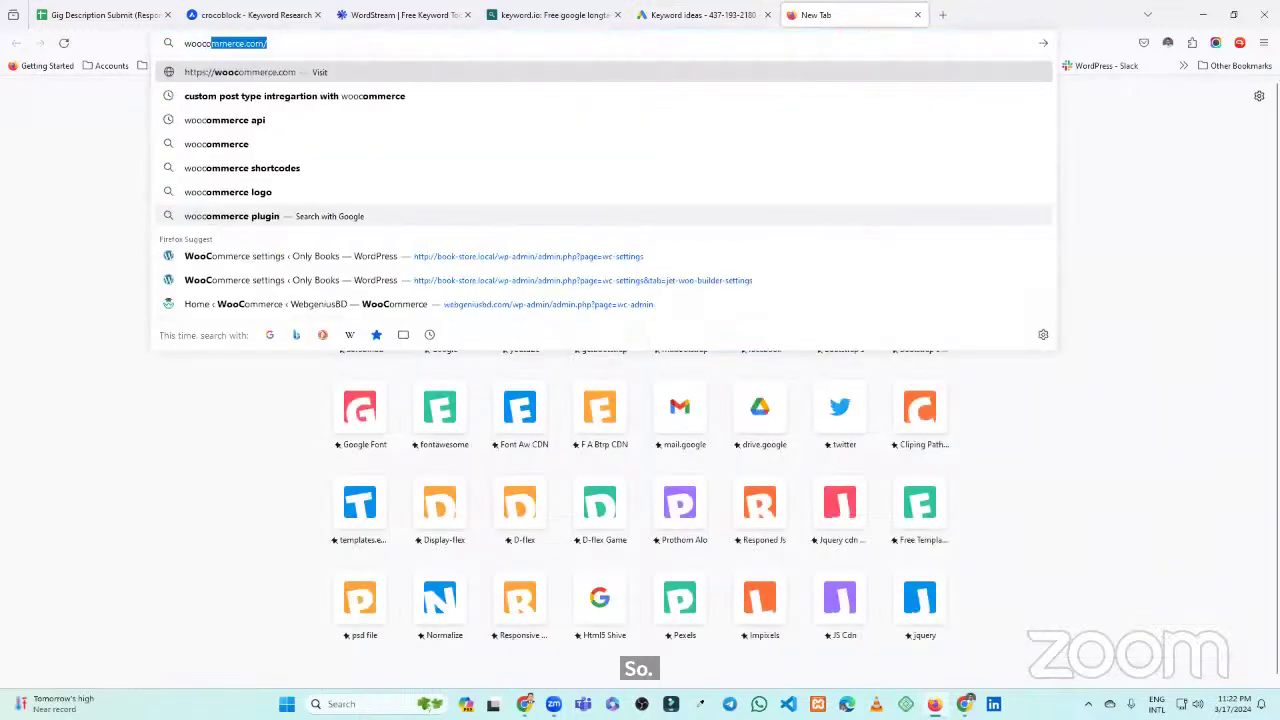
text(me)
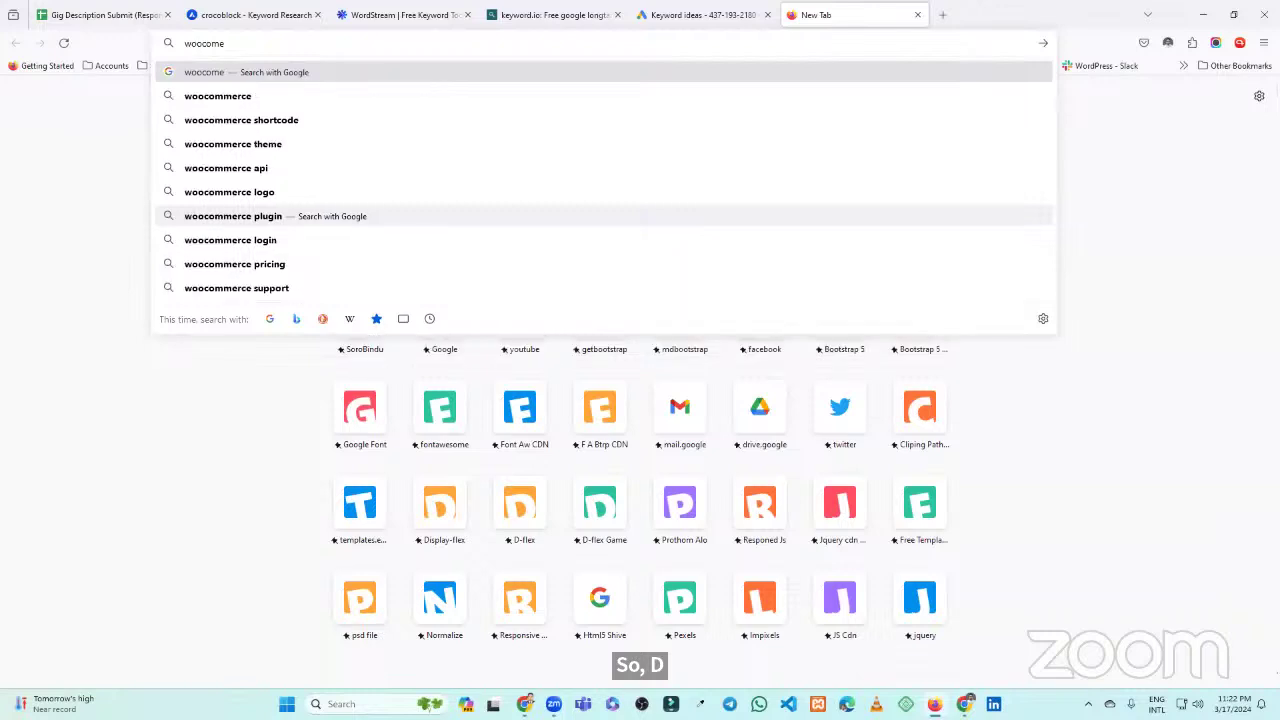
text(rce plugin)
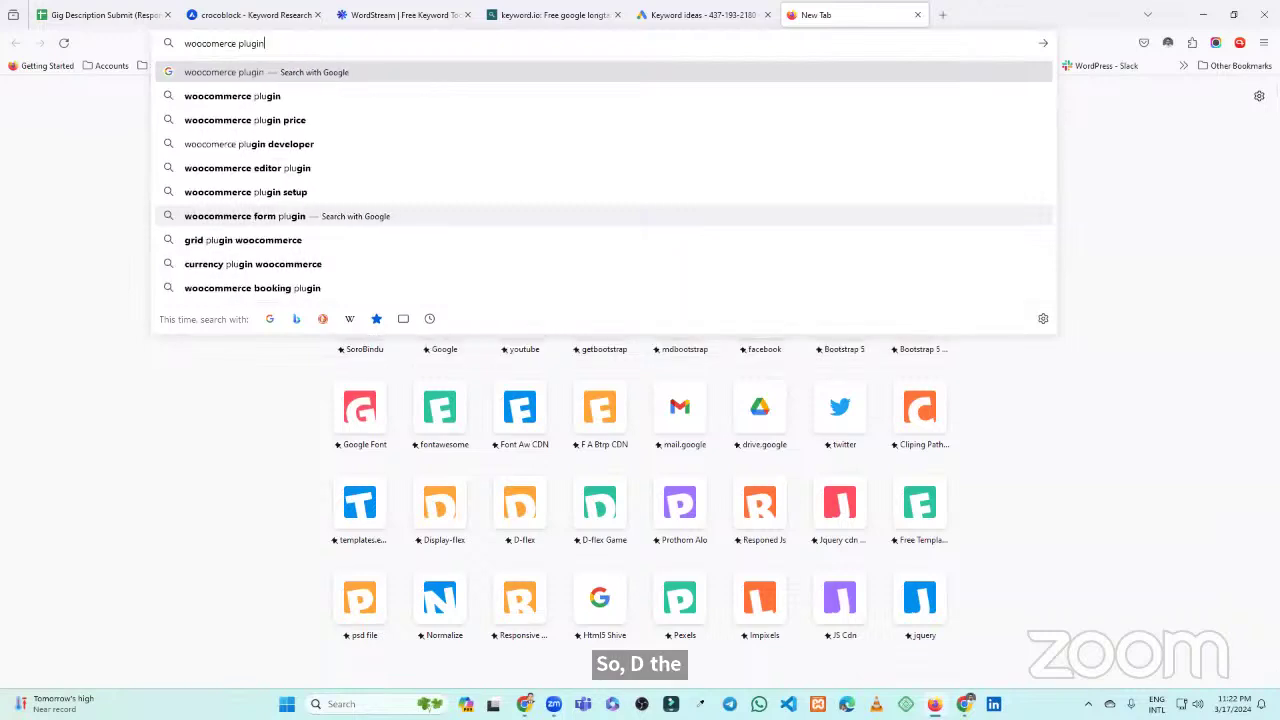
key(Return)
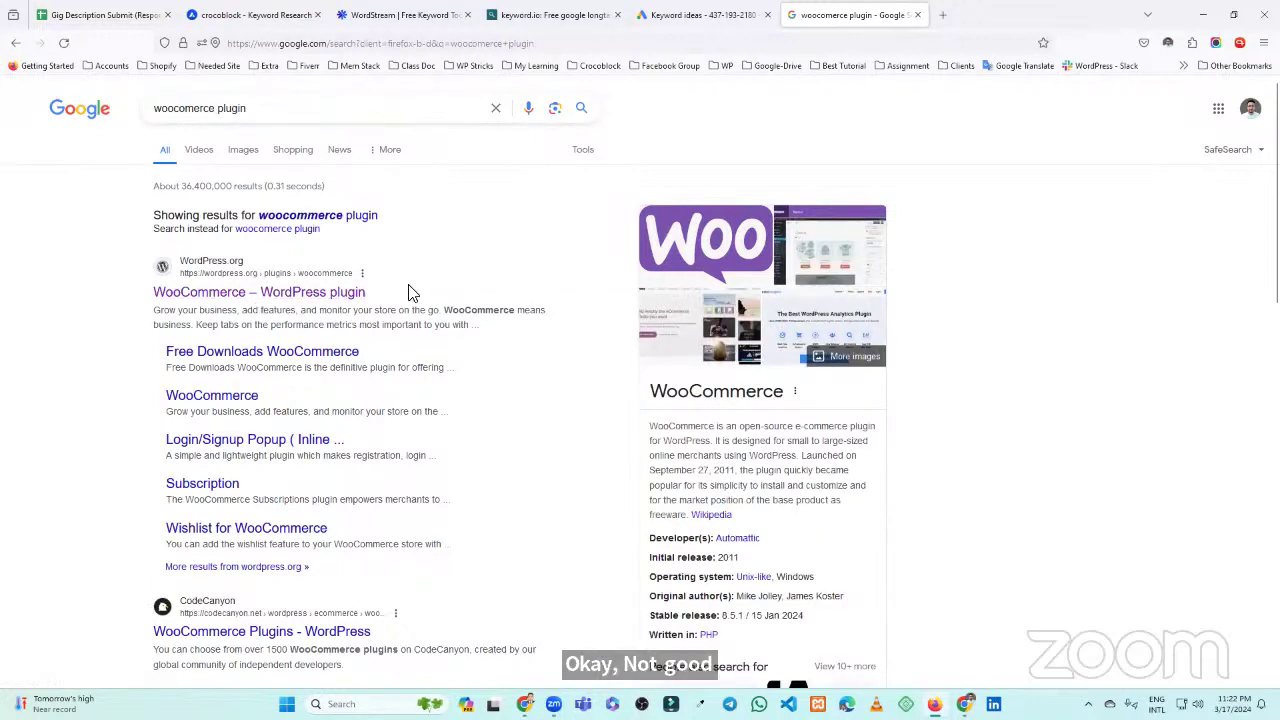
Look through the search results and open Kinsta's article on the 26 best WooCommerce plugins in a new tab
scroll(414, 289, down, 3)
scroll(470, 277, down, 2)
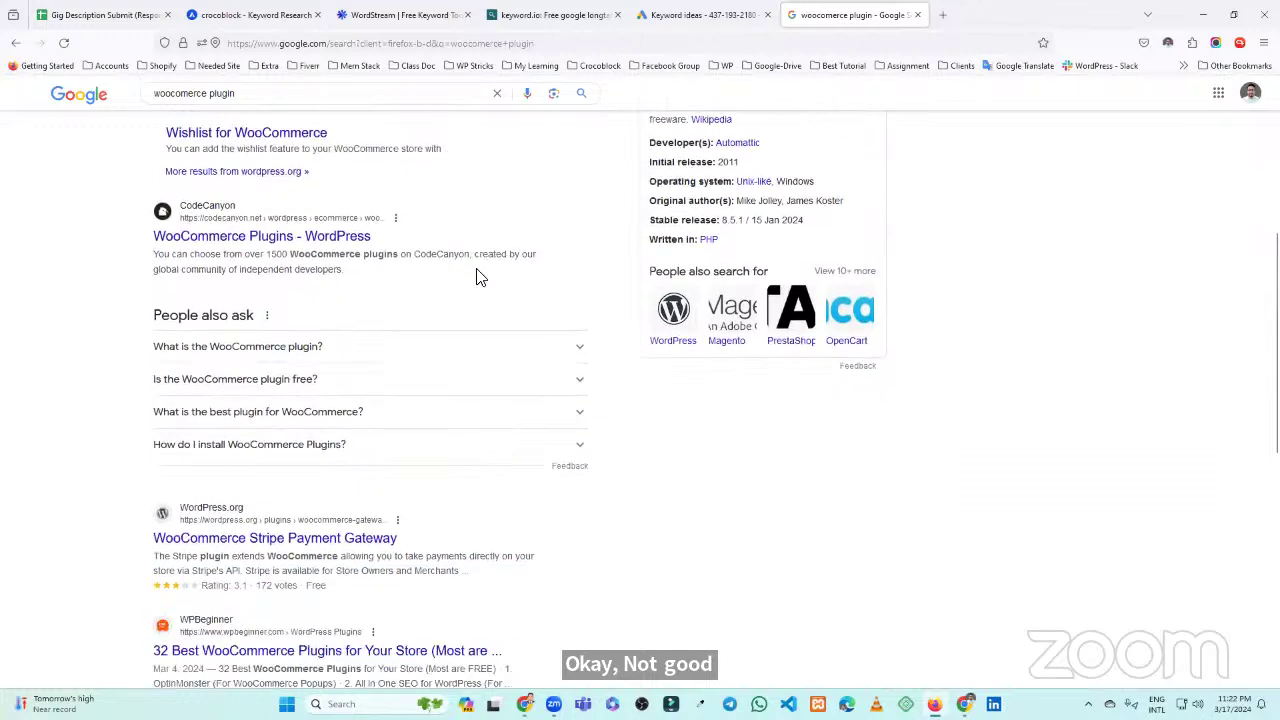
scroll(484, 270, down, 2)
scroll(484, 270, down, 2)
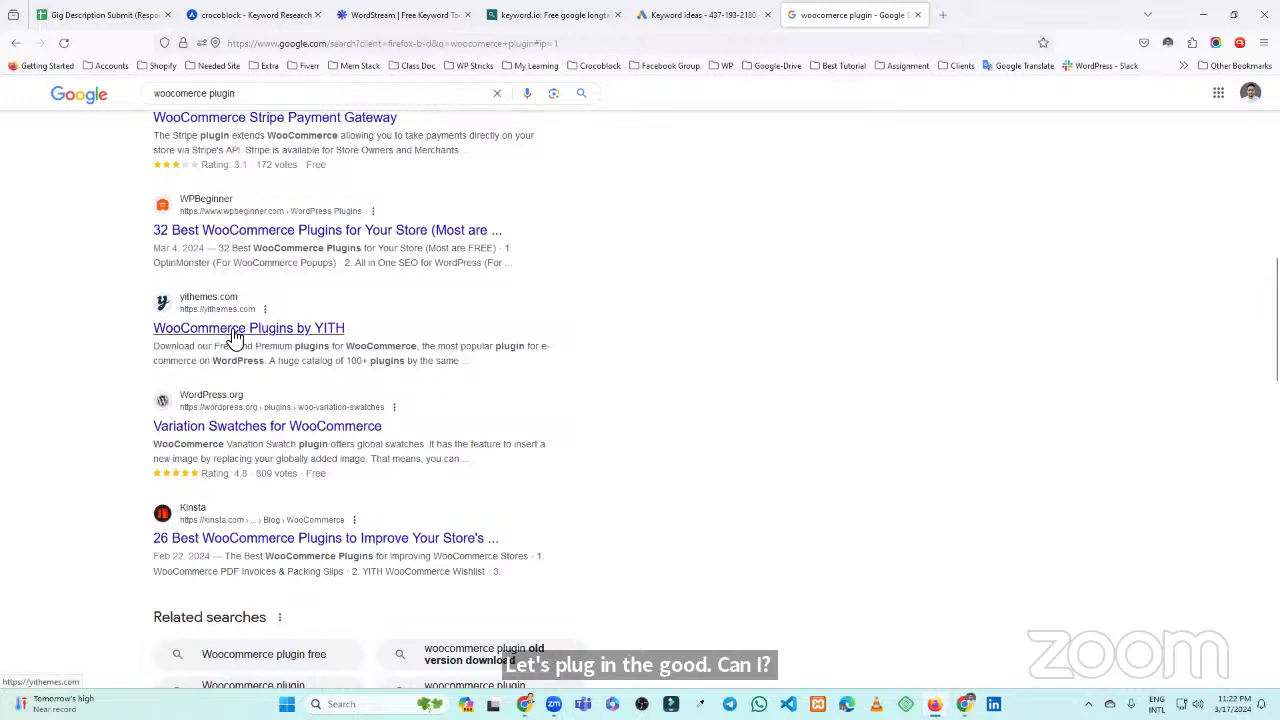
scroll(225, 400, down, 1)
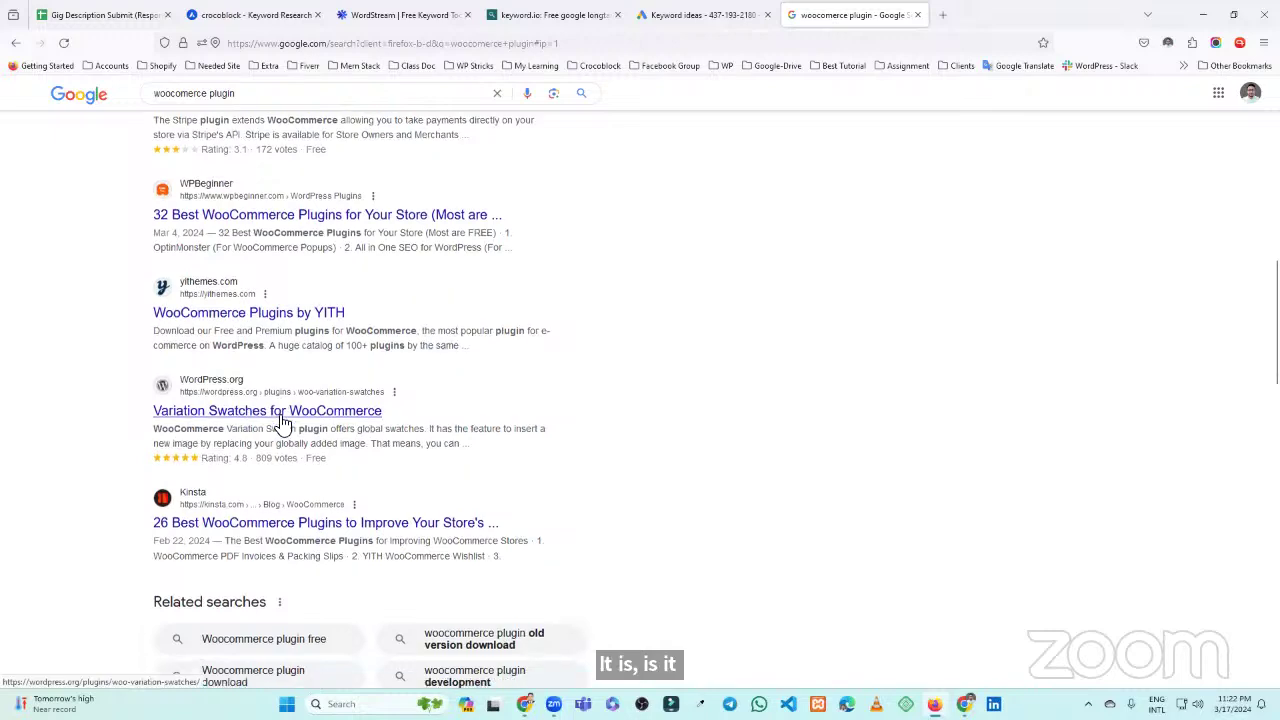
click(215, 404)
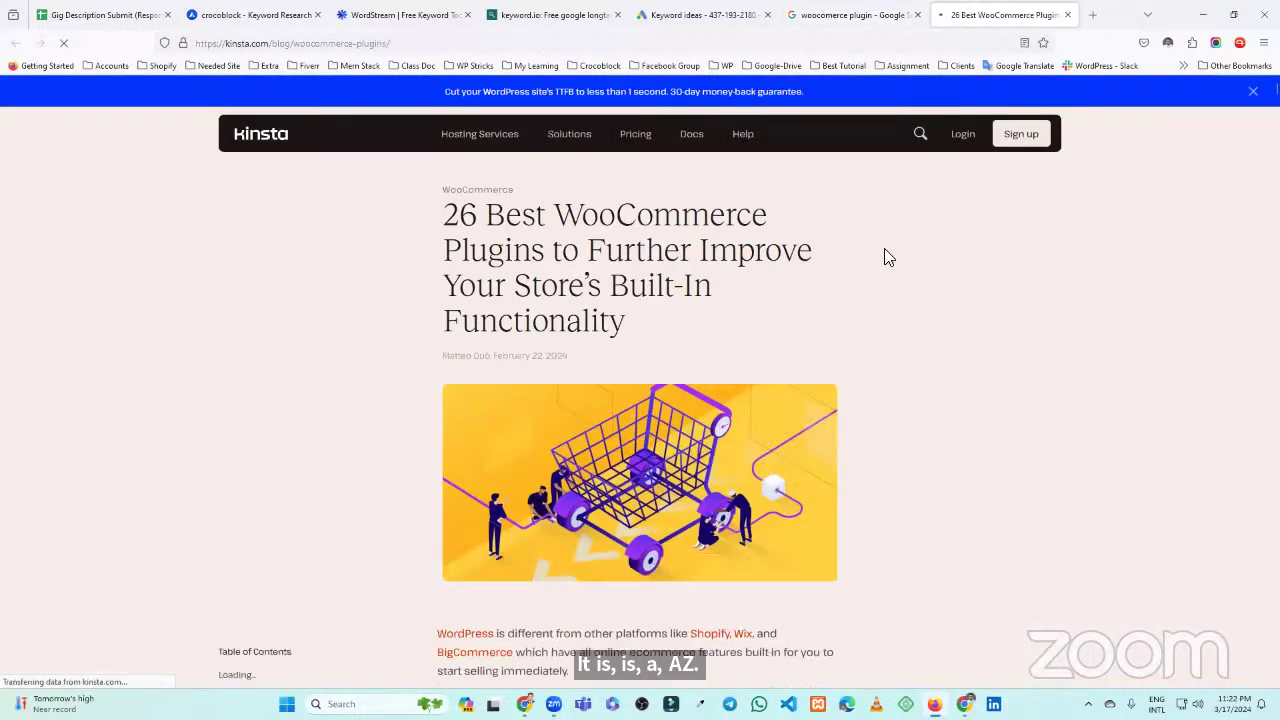
Examine the Kinsta article's title, introduction and numbered list of 26 recommended WooCommerce plugins
drag(448, 214, 692, 328)
click(612, 308)
scroll(610, 305, down, 7)
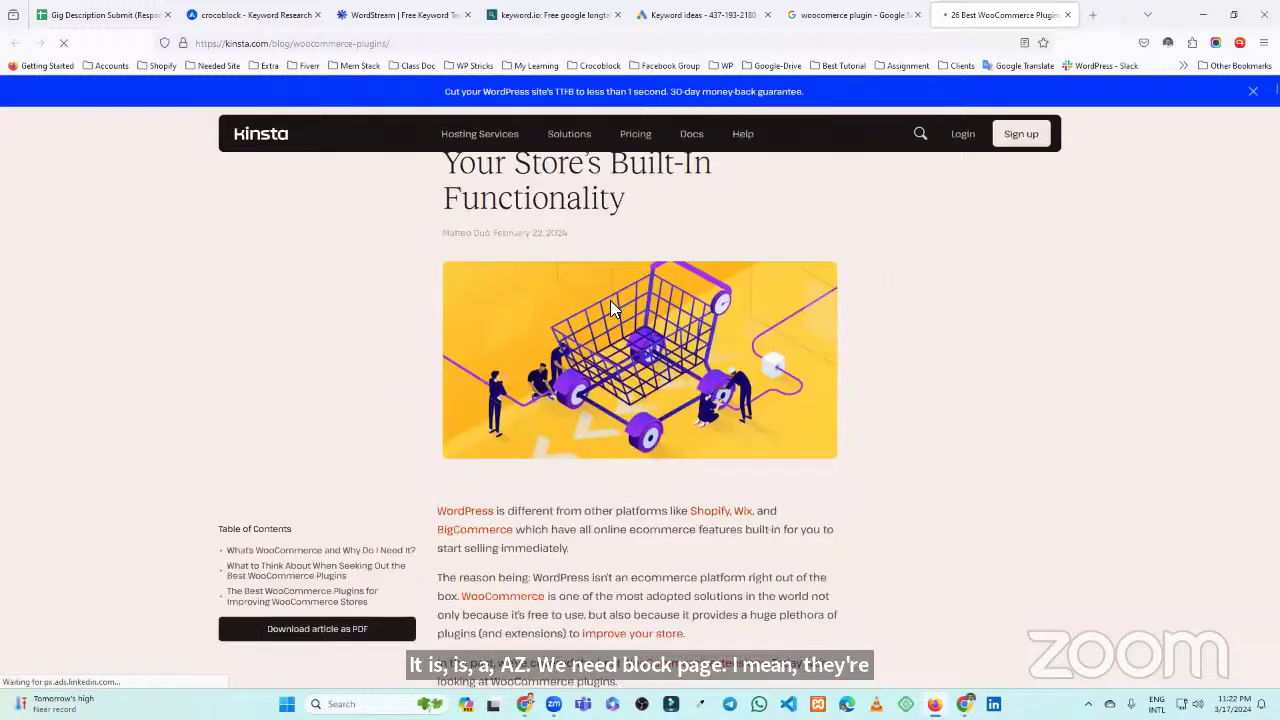
scroll(578, 316, down, 7)
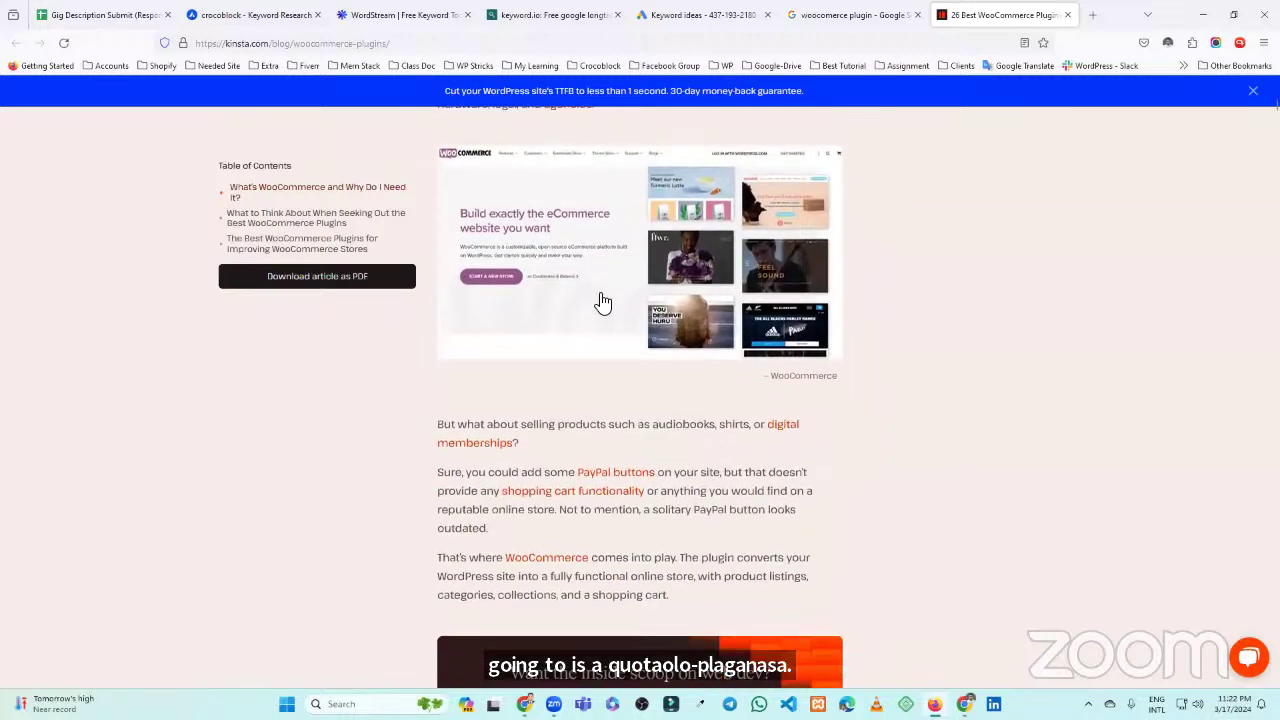
scroll(520, 360, down, 9)
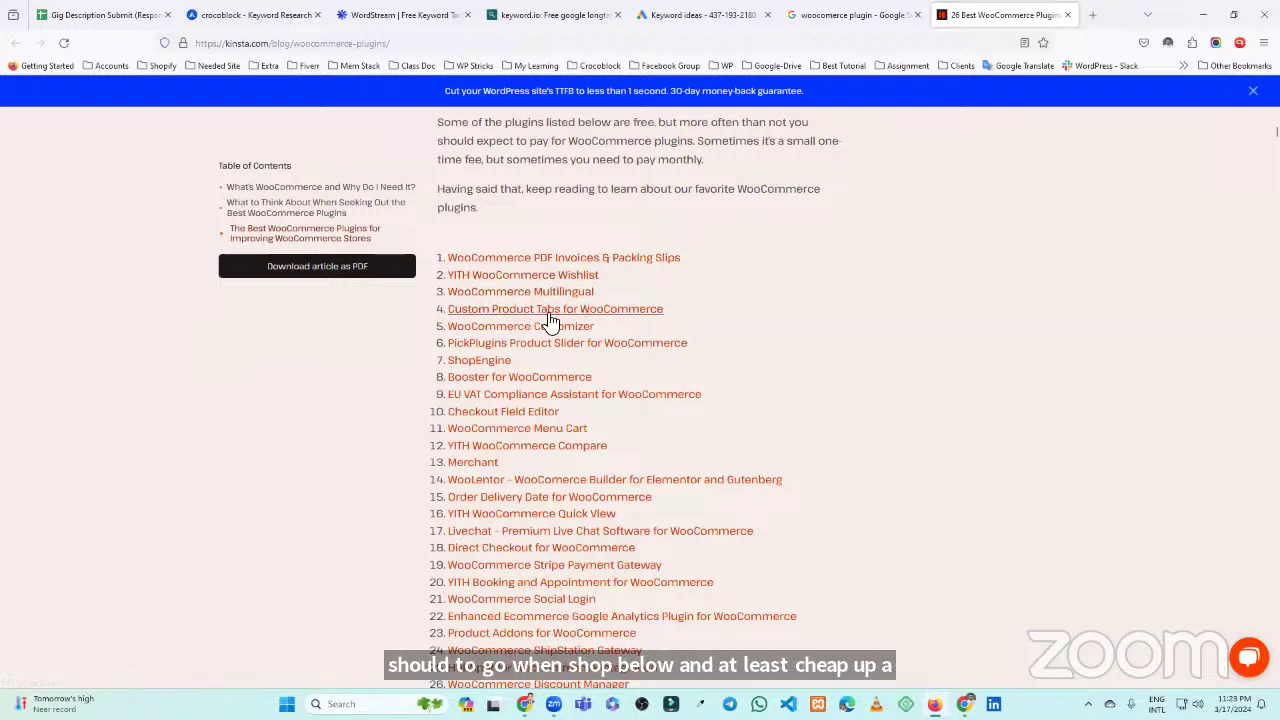
scroll(514, 337, down, 3)
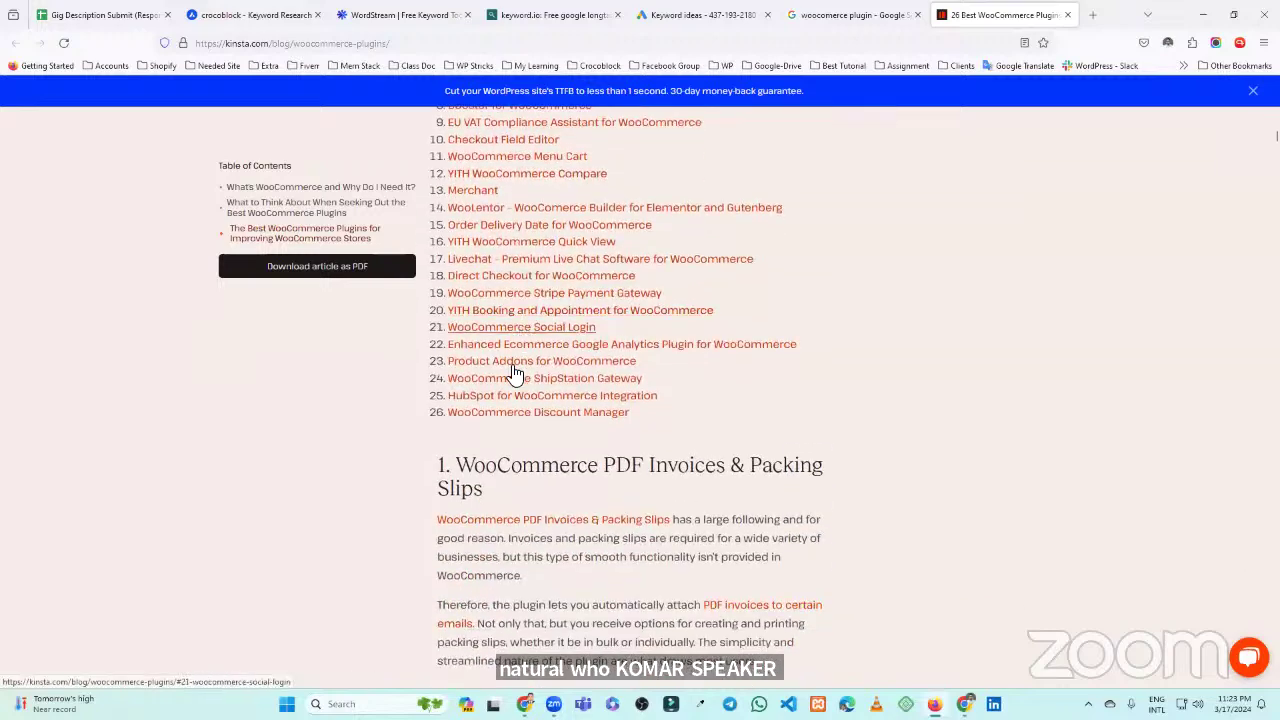
scroll(542, 402, up, 3)
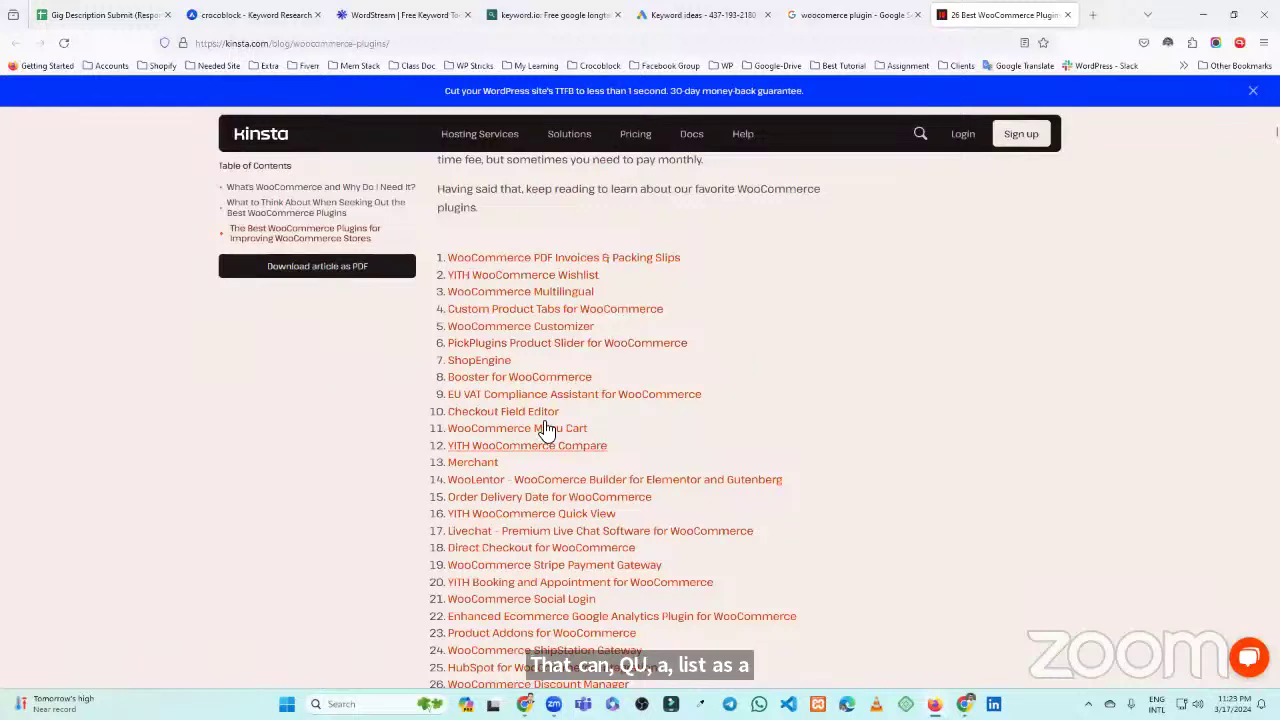
scroll(543, 429, down, 2)
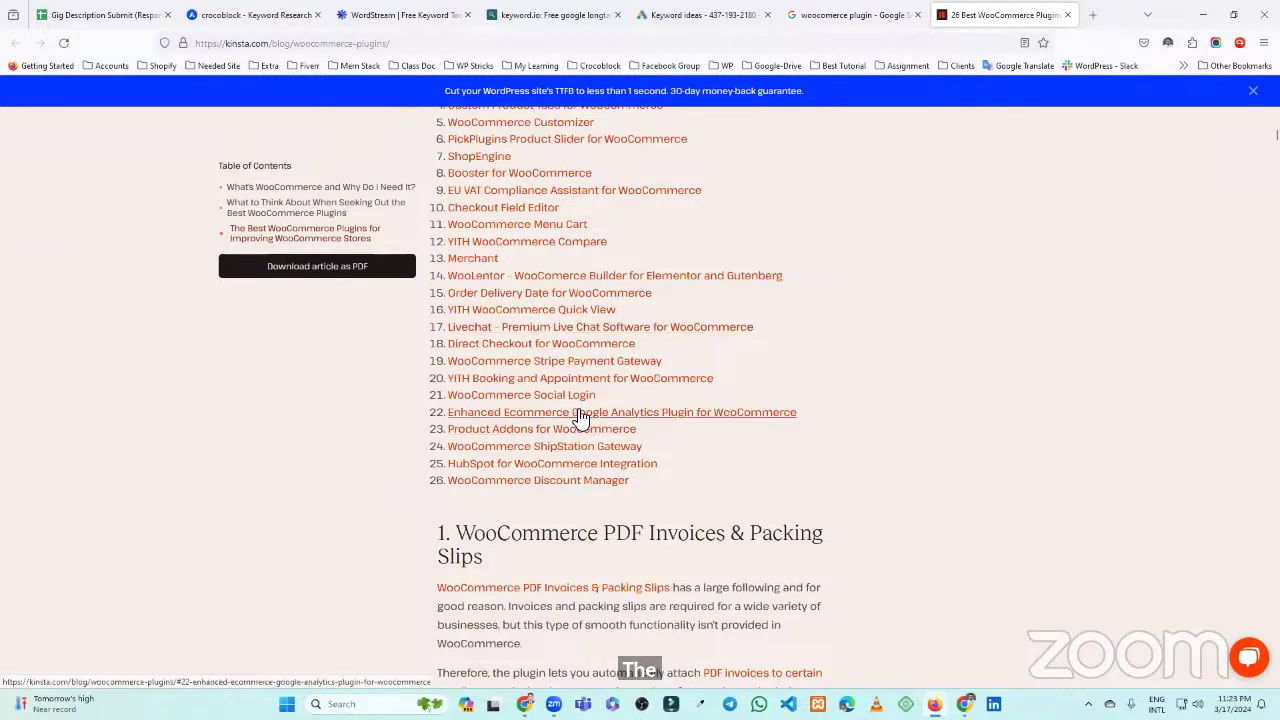
Read through the article's individual plugin sections, from WooCommerce PDF Invoices & Packing Slips to WooCommerce Multilingual
scroll(578, 424, down, 2)
drag(463, 326, 577, 392)
scroll(610, 420, down, 5)
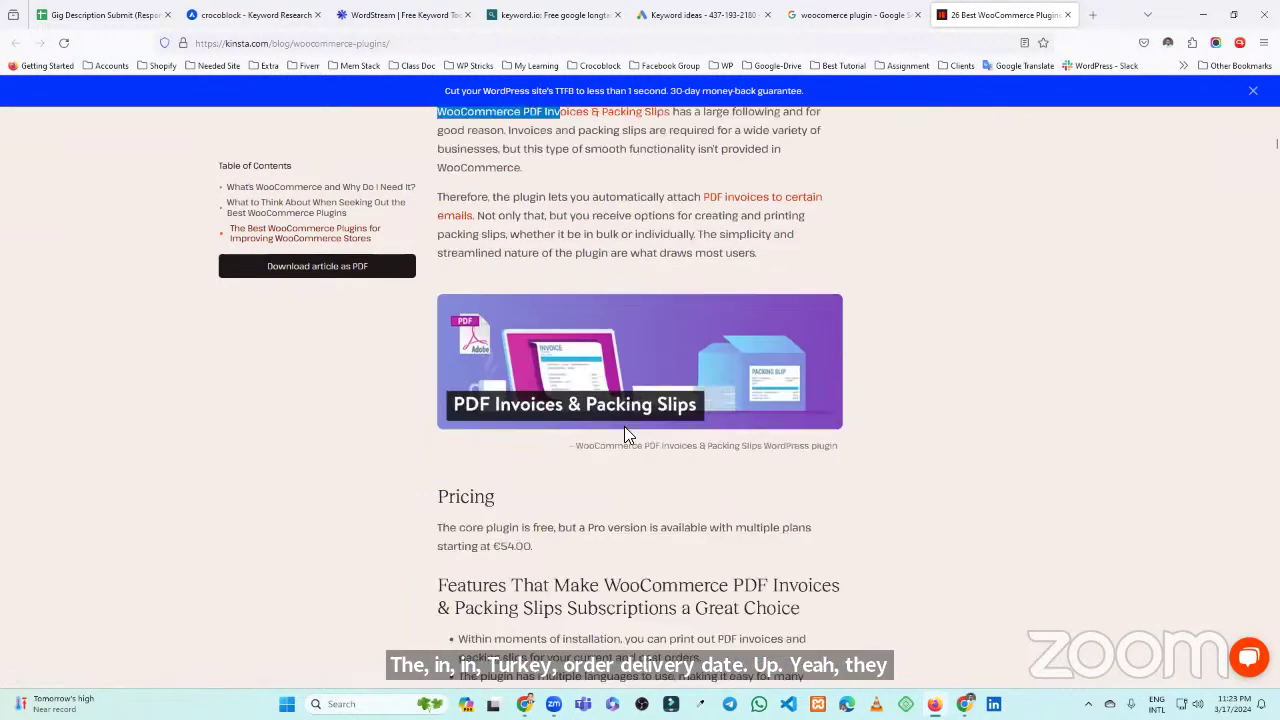
scroll(550, 330, down, 10)
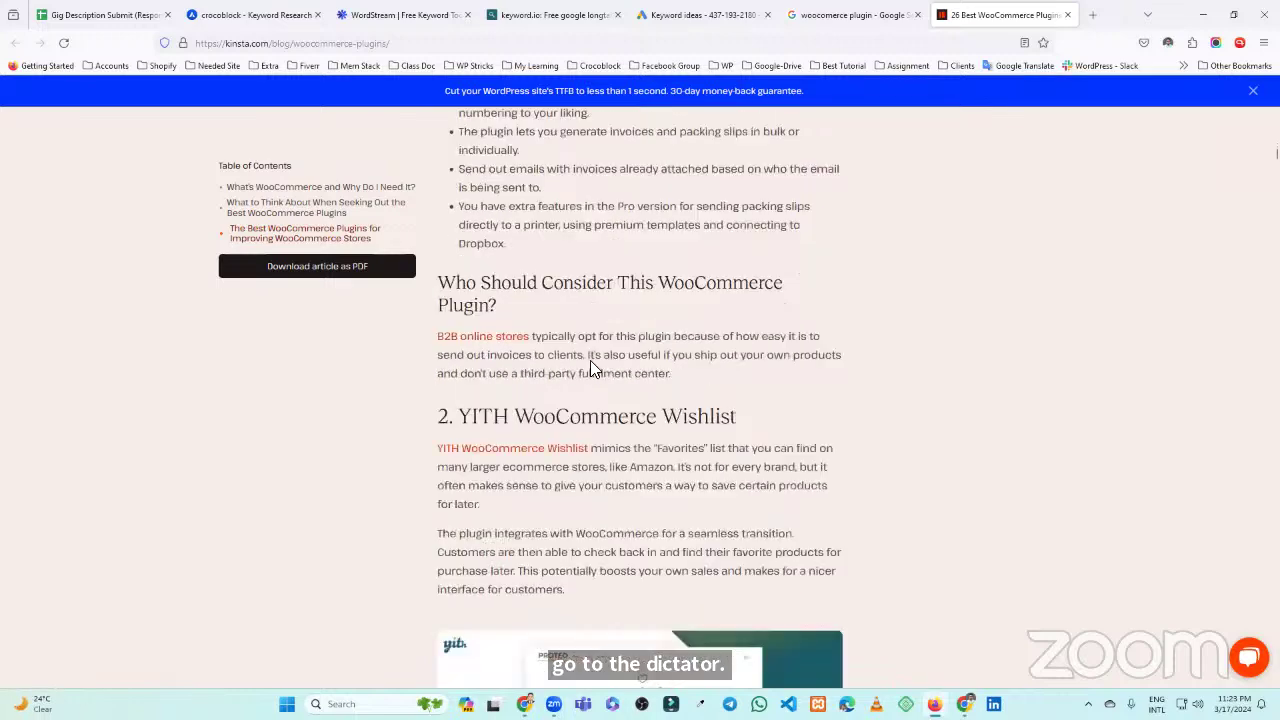
scroll(596, 383, down, 3)
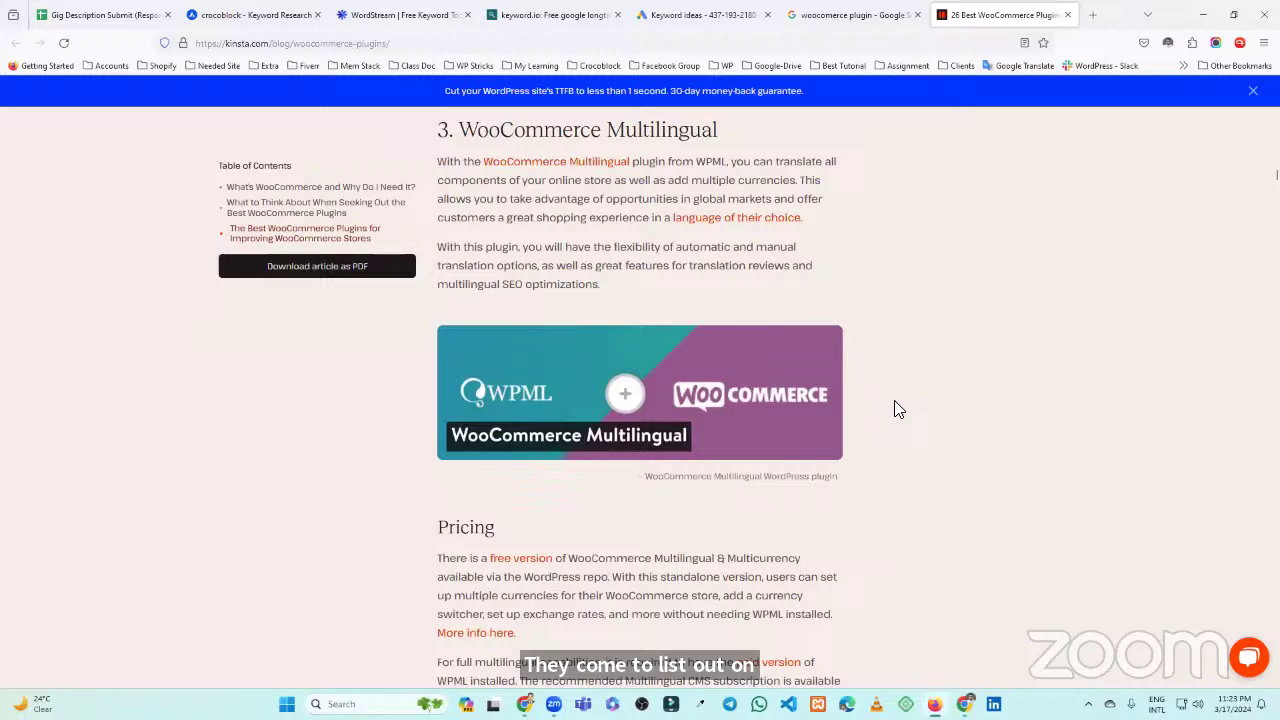
scroll(890, 404, down, 3)
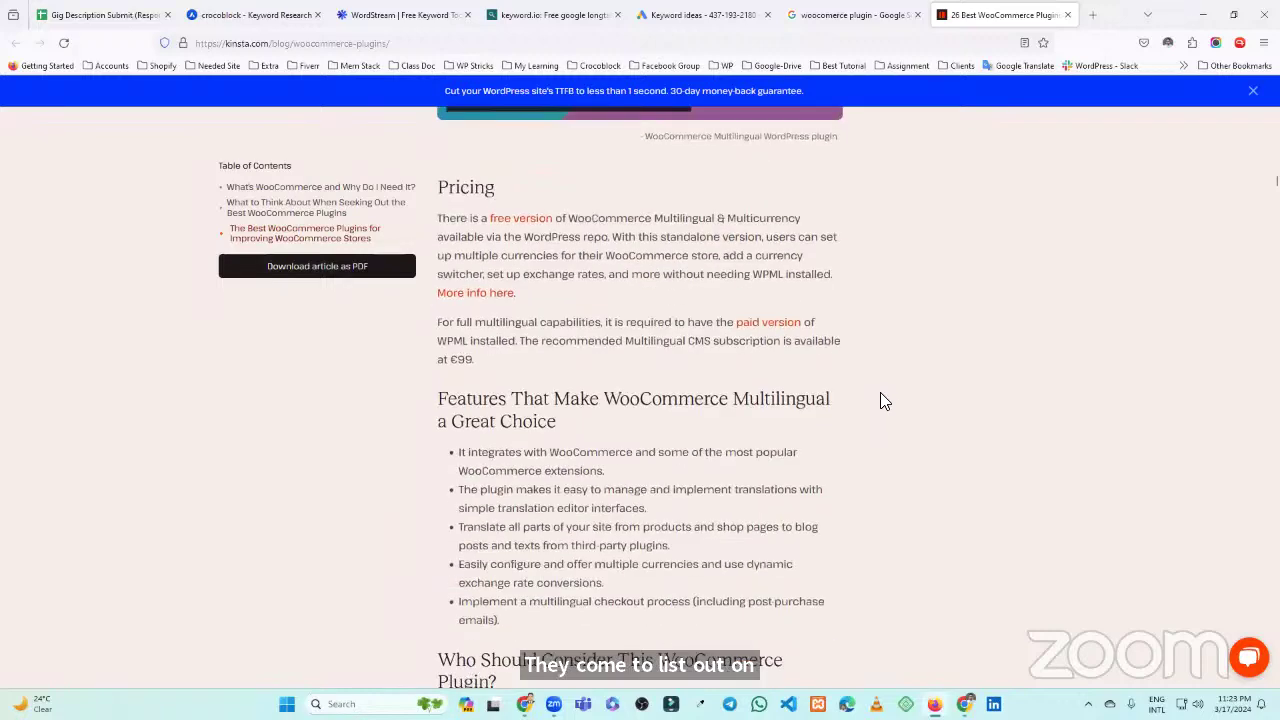